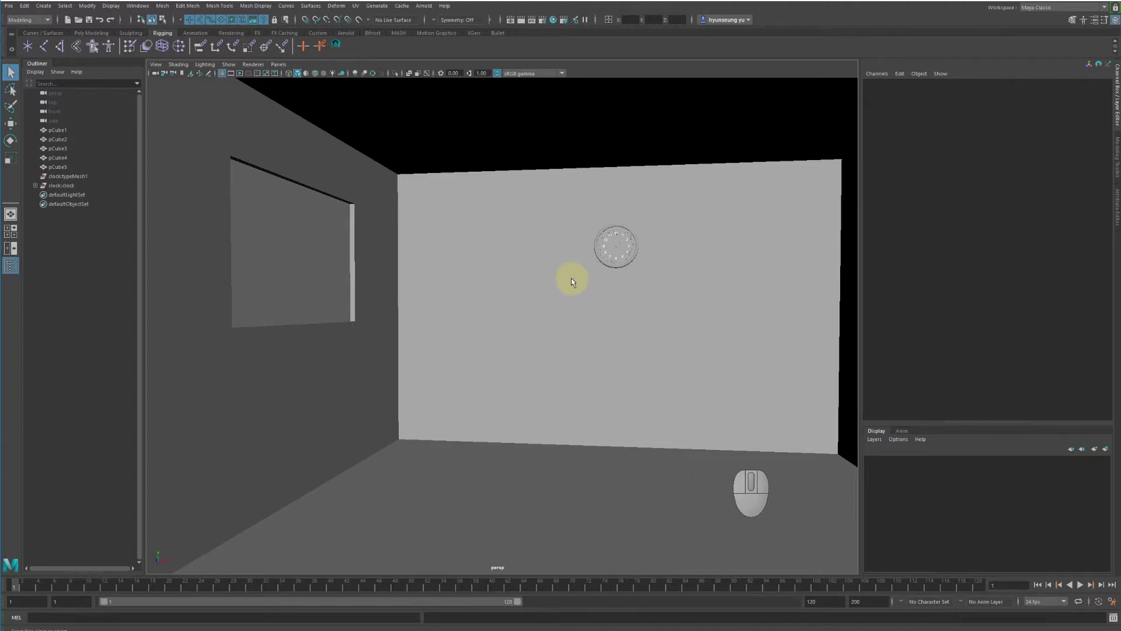
Examine the room's back wall with the clock and the side wall with its rectangular window opening
{"action": "left_click_drag", "start_coordinate": [571, 278], "coordinate": [570, 286], "text": "alt"}
{"action": "right_click_drag", "start_coordinate": [570, 286], "coordinate": [549, 290], "text": "alt"}
{"action": "middle_click_drag", "start_coordinate": [548, 291], "coordinate": [503, 289], "text": "alt"}
{"action": "left_click_drag", "start_coordinate": [503, 289], "coordinate": [491, 288], "text": "alt"}
{"action": "right_click_drag", "start_coordinate": [492, 288], "coordinate": [535, 286], "text": "alt"}
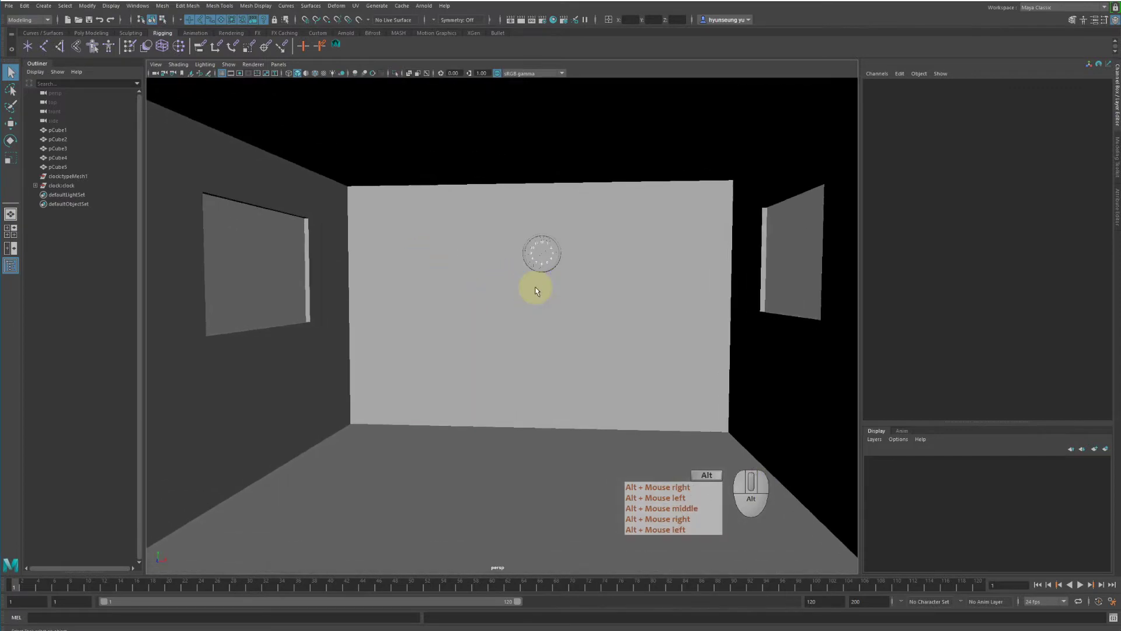
{"action": "left_click", "coordinate": [537, 283]}
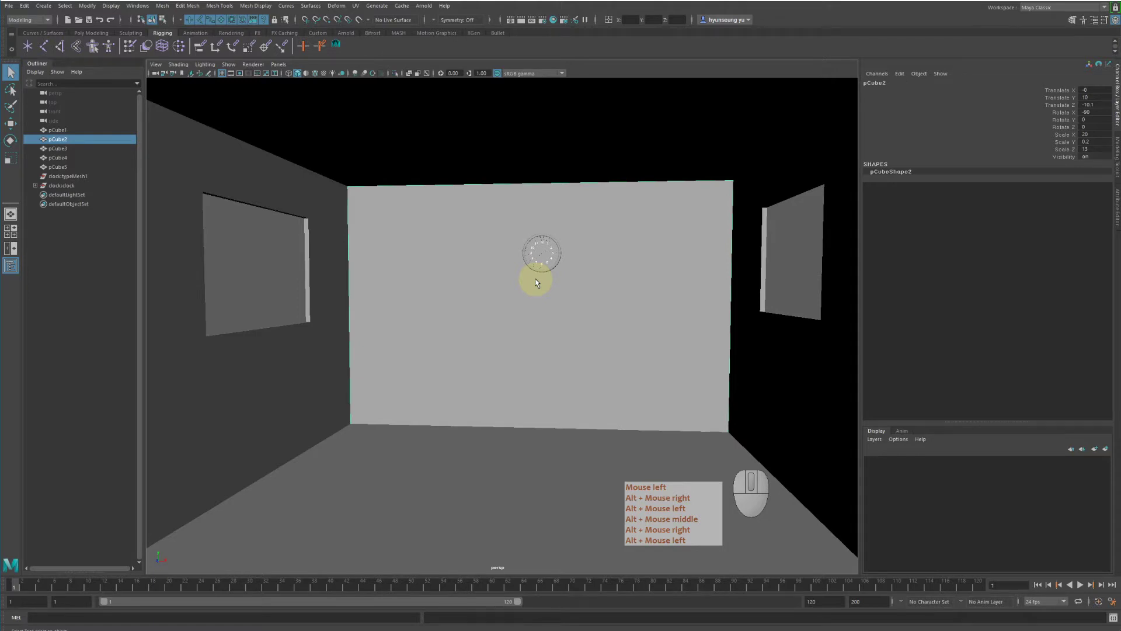
{"action": "middle_click_drag", "start_coordinate": [472, 291], "coordinate": [565, 306], "text": "alt"}
{"action": "left_click_drag", "start_coordinate": [565, 306], "coordinate": [352, 289], "text": "alt"}
{"action": "right_click_drag", "start_coordinate": [351, 288], "coordinate": [434, 288], "text": "alt"}
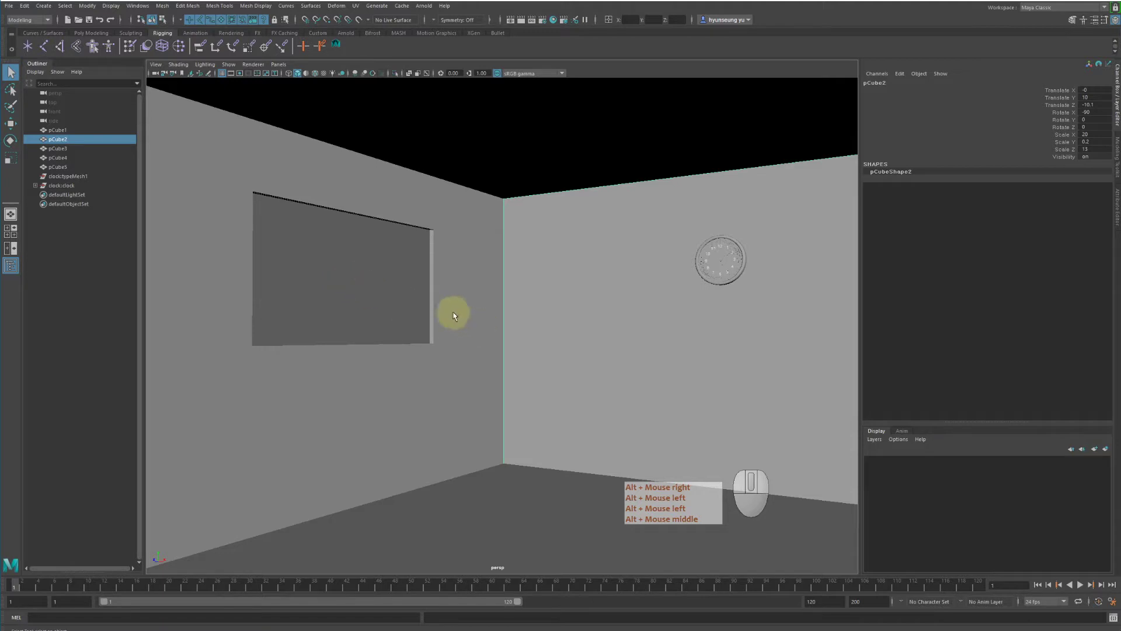
{"action": "mouse_move", "coordinate": [440, 322]}
{"action": "right_mouse_down", "text": "alt"}
{"action": "mouse_move", "coordinate": [408, 330]}
{"action": "mouse_move", "coordinate": [456, 330]}
{"action": "right_mouse_up", "text": "alt"}
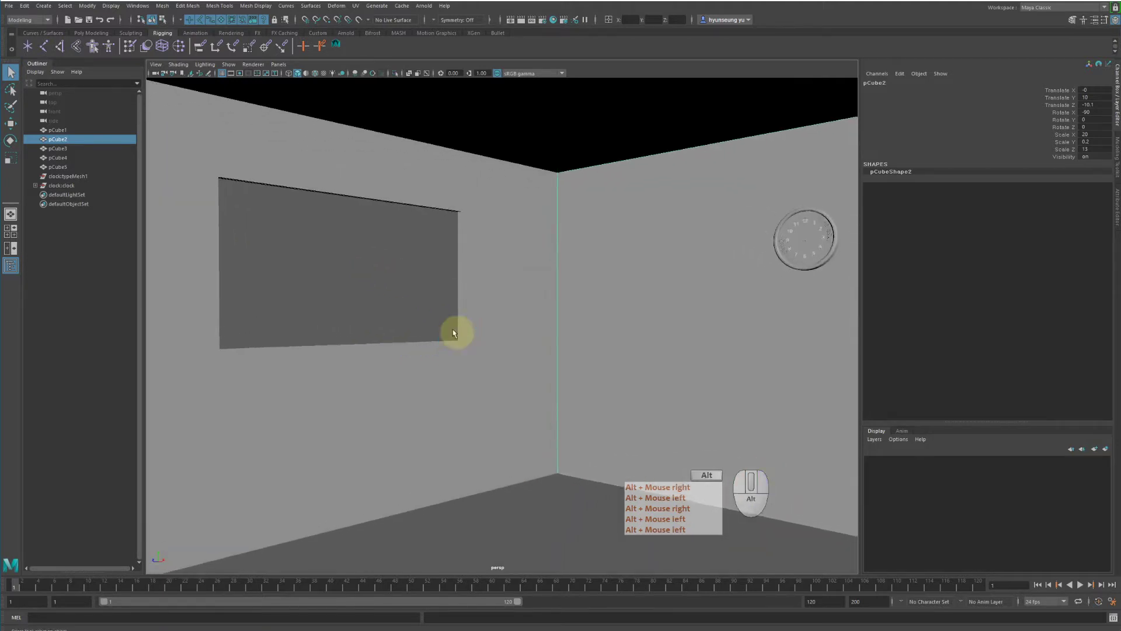
{"action": "middle_click_drag", "start_coordinate": [455, 330], "coordinate": [508, 320], "text": "alt"}
{"action": "left_click", "coordinate": [541, 366]}
{"action": "left_click_drag", "start_coordinate": [541, 365], "coordinate": [522, 363], "text": "alt"}
{"action": "right_click_drag", "start_coordinate": [503, 356], "coordinate": [560, 334], "text": "alt"}
{"action": "right_click_drag", "start_coordinate": [561, 334], "coordinate": [619, 311], "text": "alt"}
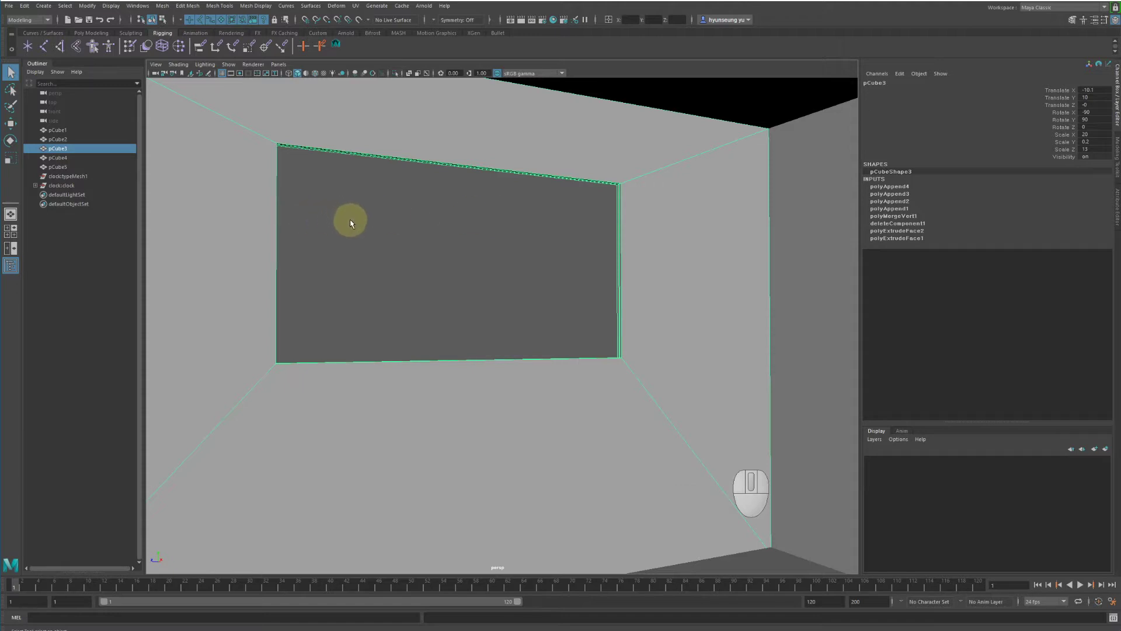
{"action": "left_click_drag", "start_coordinate": [349, 224], "coordinate": [358, 230], "text": "alt"}
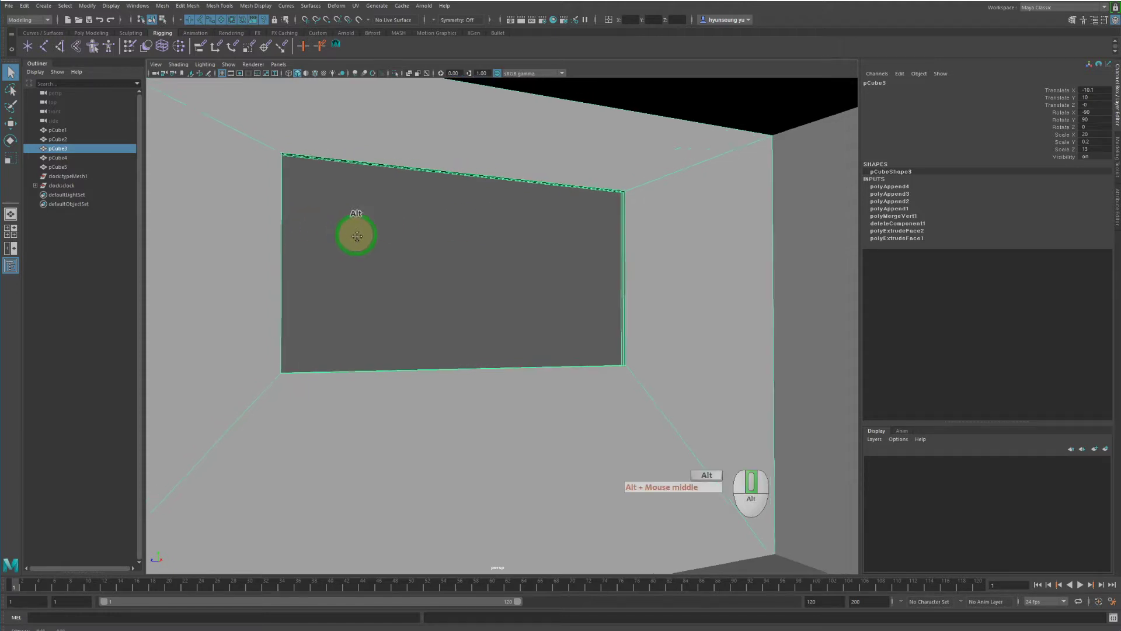
{"action": "middle_click_drag", "start_coordinate": [357, 230], "coordinate": [352, 251], "text": "alt"}
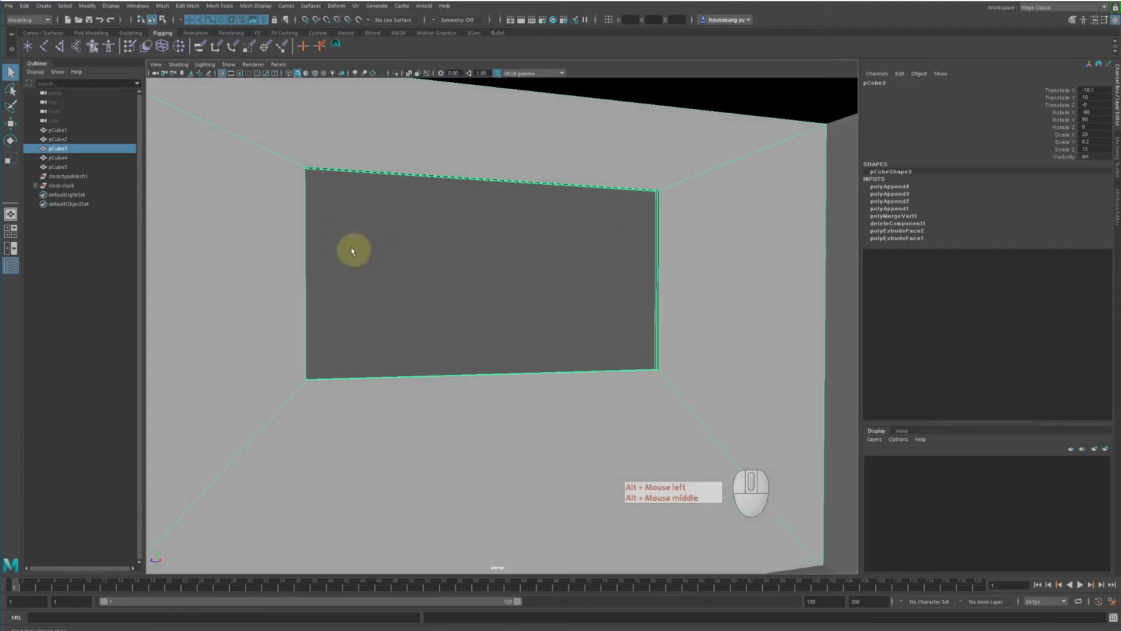
Create a polygon cube and snap it to the middle of the lower edge of the side wall's window opening
{"action": "left_click", "coordinate": [41, 33]}
{"action": "left_click", "coordinate": [89, 33]}
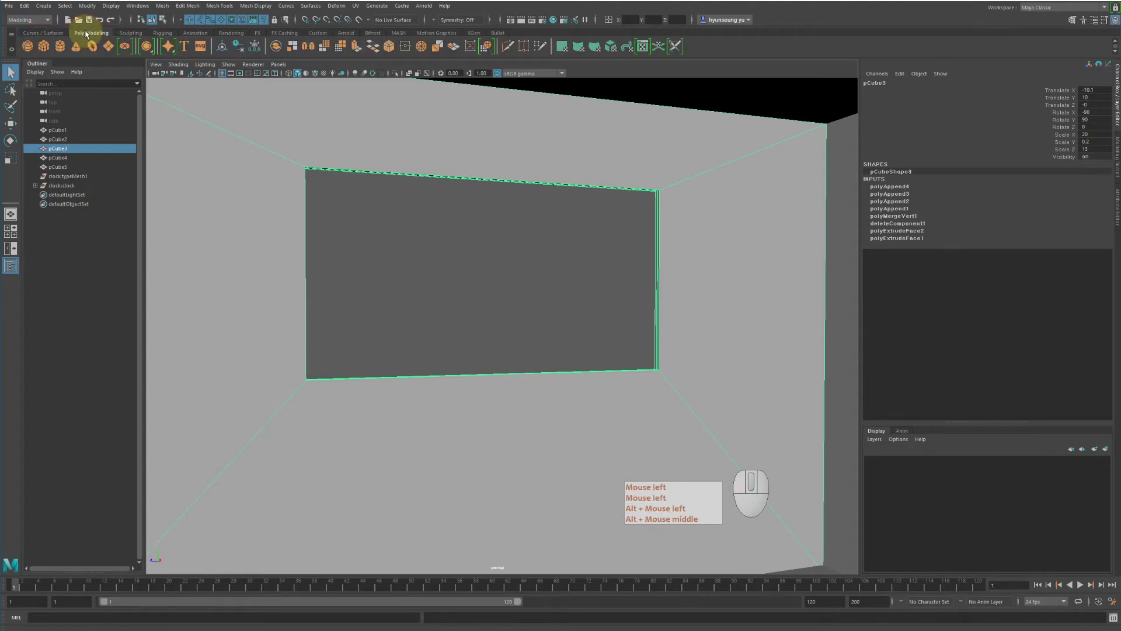
{"action": "left_click", "coordinate": [44, 46]}
{"action": "key", "text": "w"}
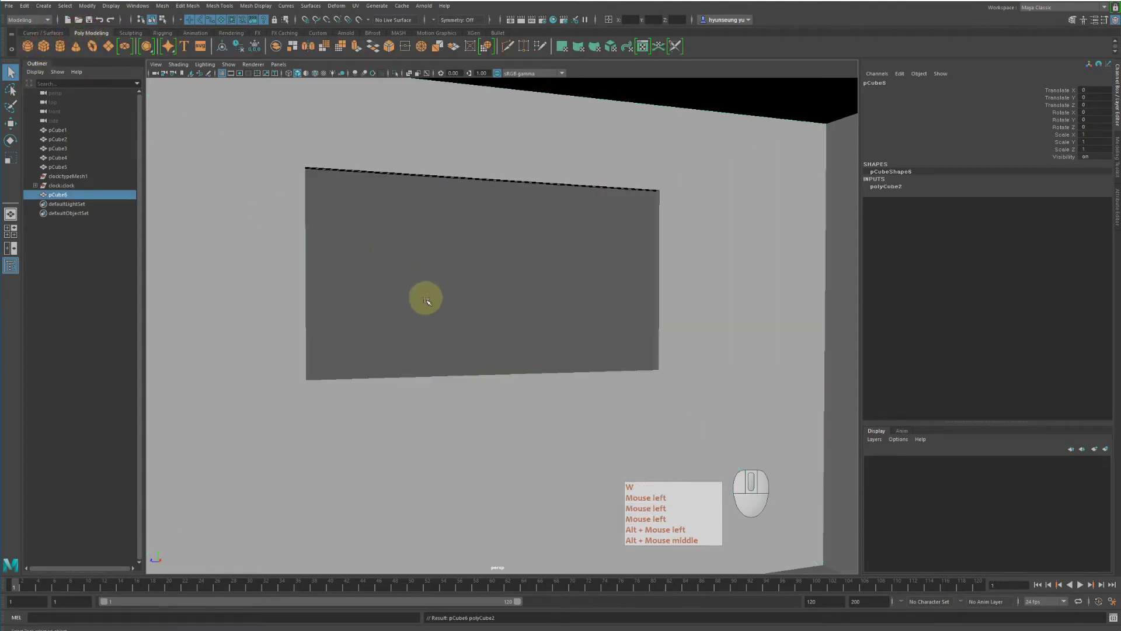
{"action": "key", "text": "v"}
{"action": "middle_click_drag", "start_coordinate": [466, 262], "coordinate": [473, 218]}
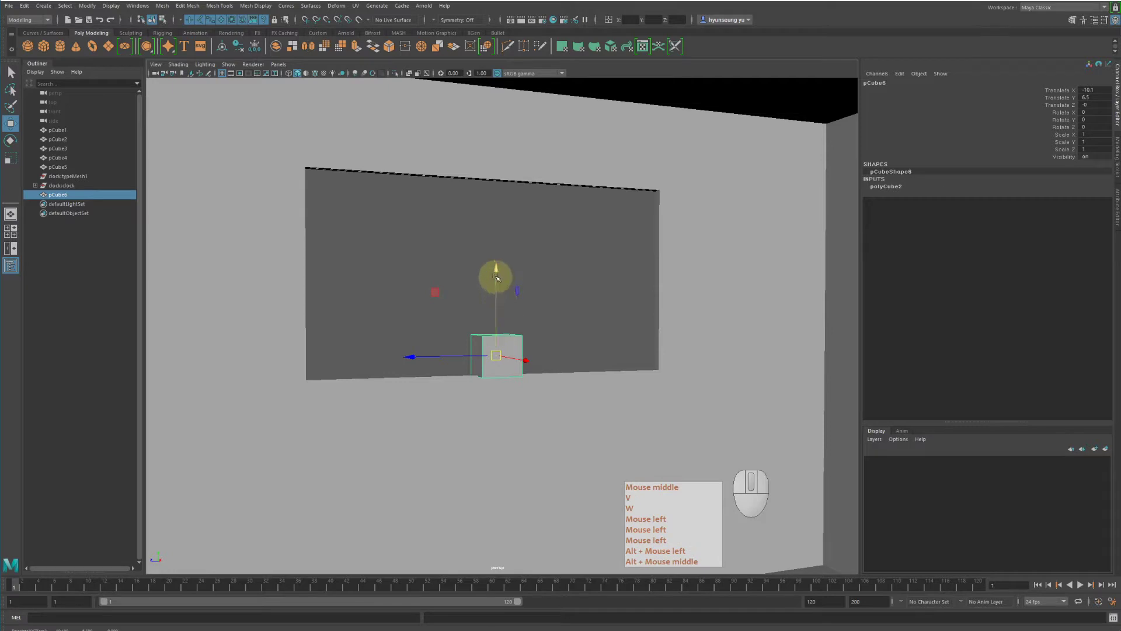
Raise the cube to a Y position of about 7.85, enlarge it uniformly to about 2.36, and stretch its height scale to about 4.15
{"action": "left_click_drag", "start_coordinate": [496, 277], "coordinate": [500, 221]}
{"action": "key", "text": "r"}
{"action": "left_click_drag", "start_coordinate": [496, 299], "coordinate": [543, 306]}
{"action": "left_click_drag", "start_coordinate": [498, 216], "coordinate": [496, 155]}
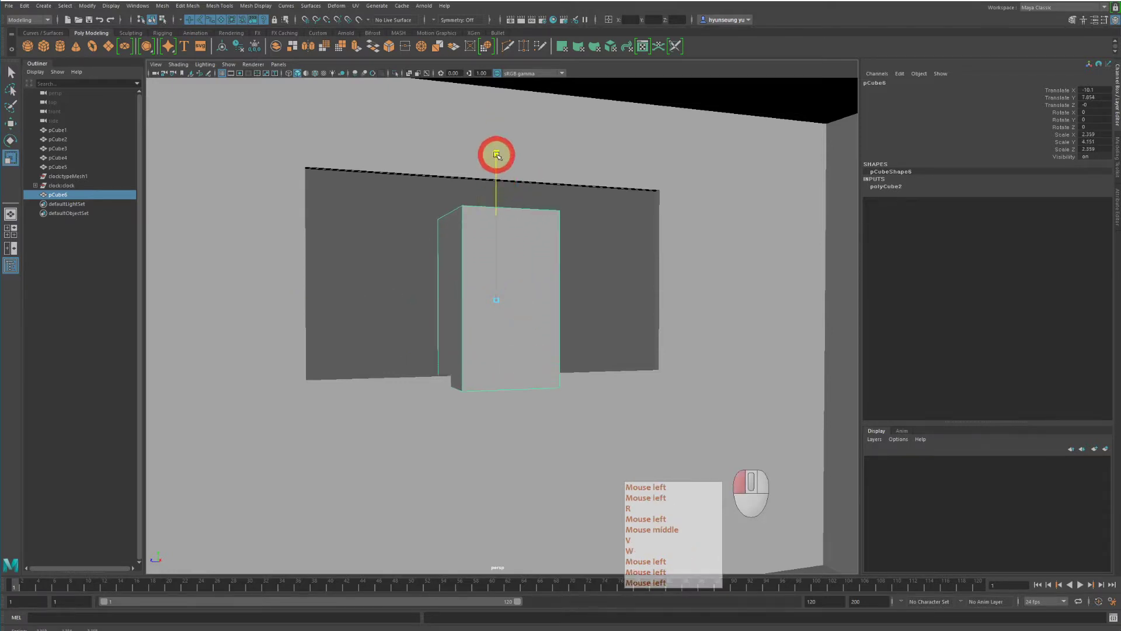
Fit the cube to the opening's height at about Y 8.37, with a Y scale of about 4.60 and a Z scale of about 2.98
{"action": "mouse_move", "coordinate": [494, 214]}
{"action": "left_mouse_down"}
{"action": "mouse_move", "coordinate": [495, 223]}
{"action": "mouse_move", "coordinate": [498, 190]}
{"action": "mouse_move", "coordinate": [518, 198]}
{"action": "mouse_move", "coordinate": [492, 199]}
{"action": "left_mouse_up"}
{"action": "key", "text": "r"}
{"action": "key", "text": "w"}
{"action": "key", "text": "r"}
{"action": "left_click_drag", "start_coordinate": [400, 194], "coordinate": [368, 226]}
{"action": "mouse_move", "coordinate": [455, 255]}
{"action": "left_mouse_down"}
{"action": "mouse_move", "coordinate": [438, 253]}
{"action": "mouse_move", "coordinate": [458, 253]}
{"action": "left_mouse_up"}
{"action": "key", "text": "r"}
{"action": "middle_click_drag", "start_coordinate": [458, 253], "coordinate": [421, 252], "text": "alt"}
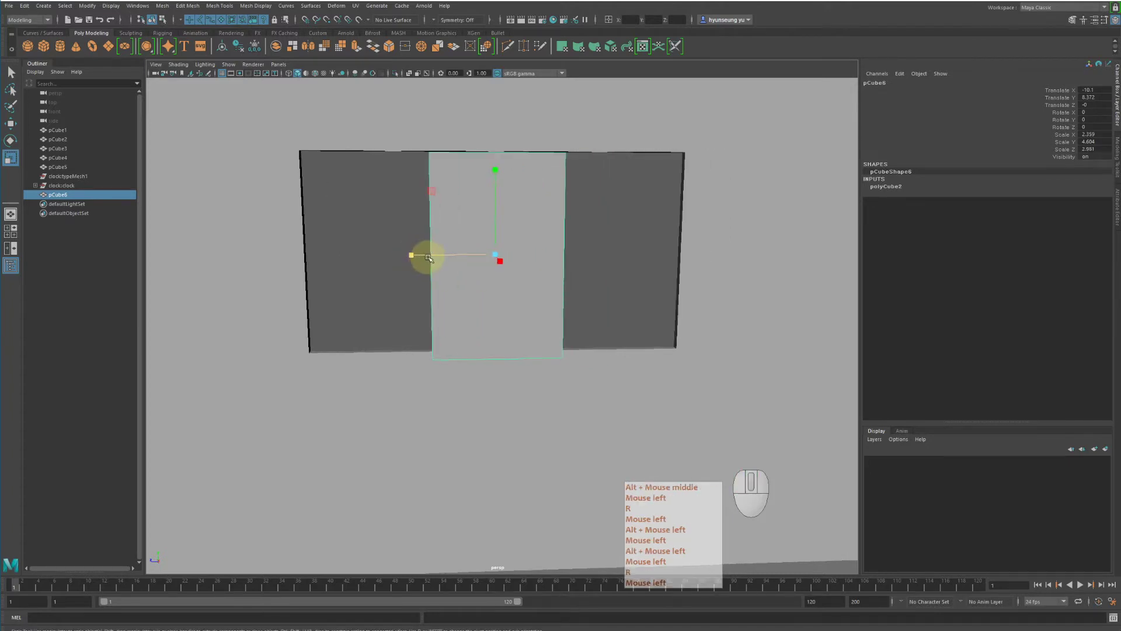
Shift the cube along the window opening and duplicate it, placing the copy flush beside it at about Z -1.7
{"action": "key", "text": "w"}
{"action": "left_click_drag", "start_coordinate": [421, 253], "coordinate": [485, 264]}
{"action": "key", "text": "shift+d"}
{"action": "middle_click_drag", "start_coordinate": [486, 264], "coordinate": [474, 313], "text": "alt"}
{"action": "left_click_drag", "start_coordinate": [474, 313], "coordinate": [533, 318], "text": "alt"}
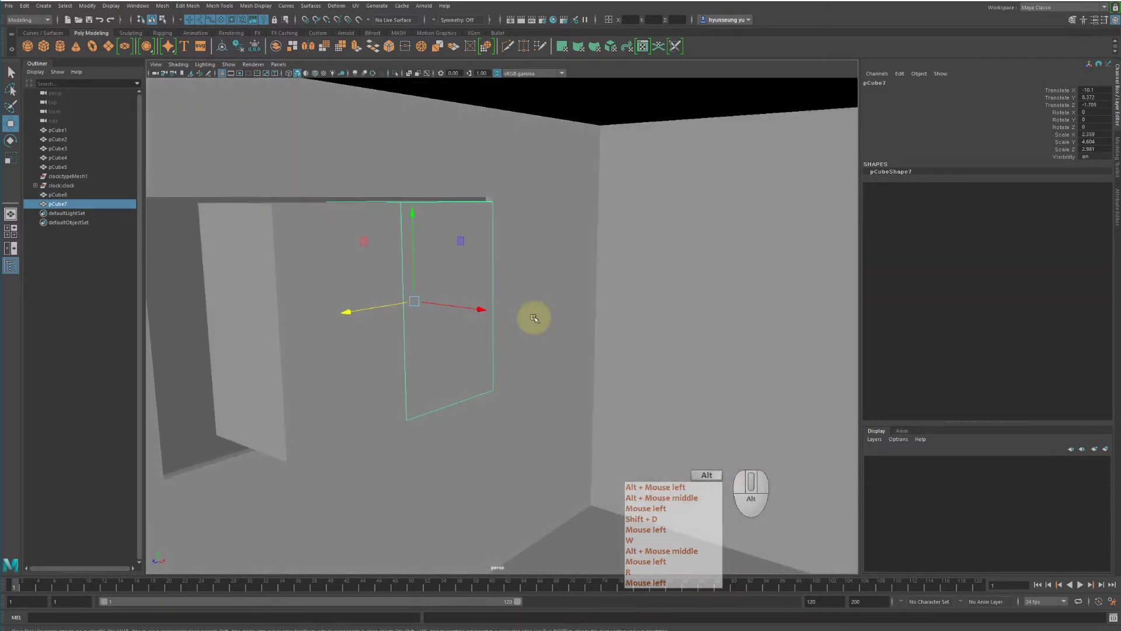
{"action": "middle_click_drag", "start_coordinate": [533, 318], "coordinate": [584, 288], "text": "alt"}
{"action": "left_click_drag", "start_coordinate": [585, 288], "coordinate": [530, 285], "text": "alt"}
{"action": "right_click_drag", "start_coordinate": [530, 285], "coordinate": [469, 270], "text": "alt"}
{"action": "middle_click_drag", "start_coordinate": [470, 270], "coordinate": [464, 245], "text": "alt"}
{"action": "left_click_drag", "start_coordinate": [465, 245], "coordinate": [455, 233], "text": "alt"}
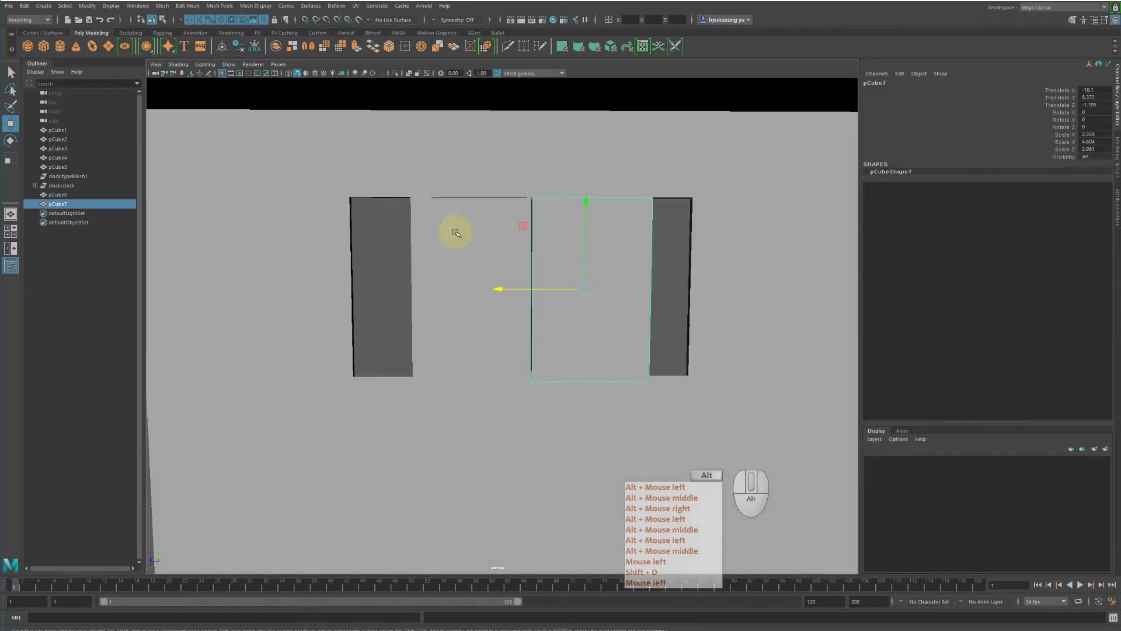
{"action": "key", "text": "4"}
{"action": "key", "text": "5"}
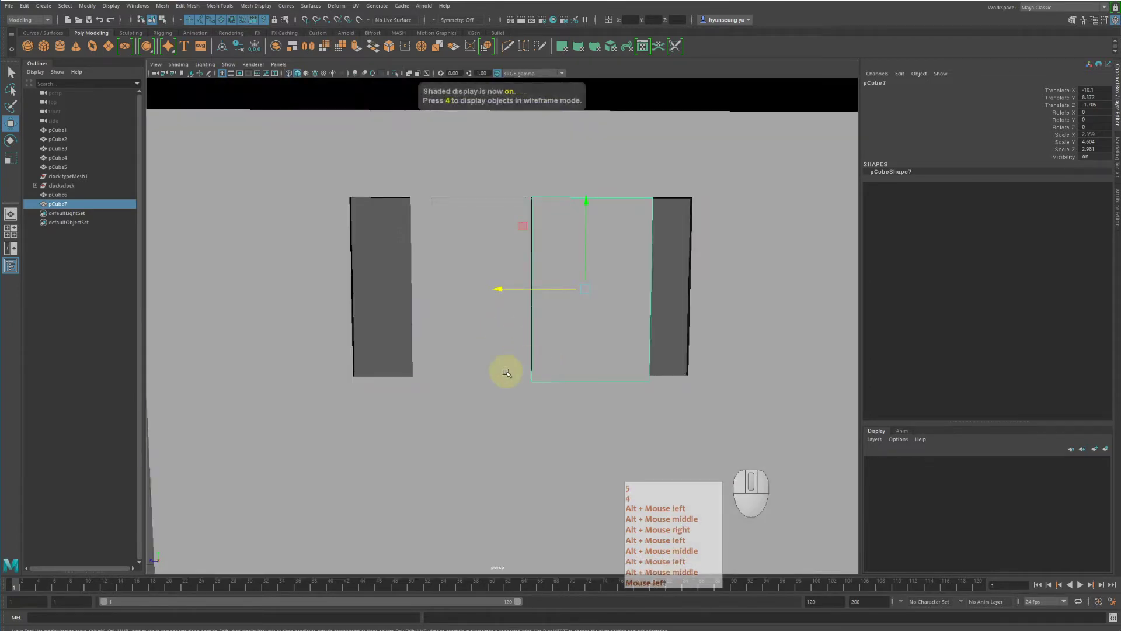
Move the side wall's vertices at the window opening's left edge inward until they line up with the outer edge of the first cube
{"action": "left_click", "coordinate": [343, 335]}
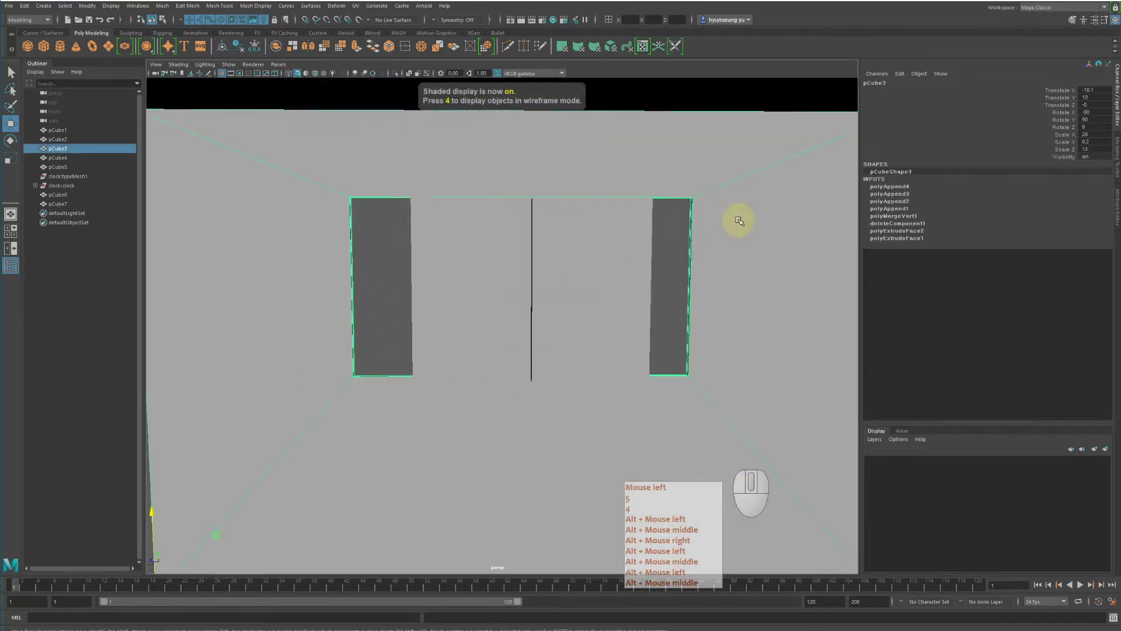
{"action": "middle_click_drag", "start_coordinate": [700, 255], "coordinate": [638, 270], "text": "alt"}
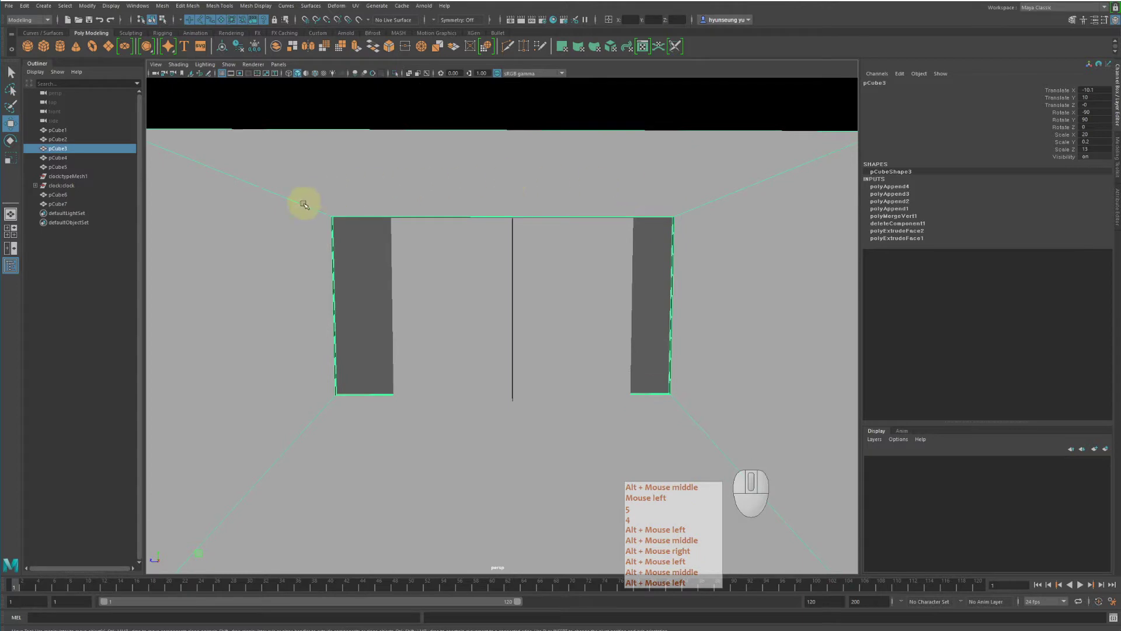
{"action": "right_click", "coordinate": [361, 174]}
{"action": "right_click_drag", "start_coordinate": [361, 174], "coordinate": [300, 171]}
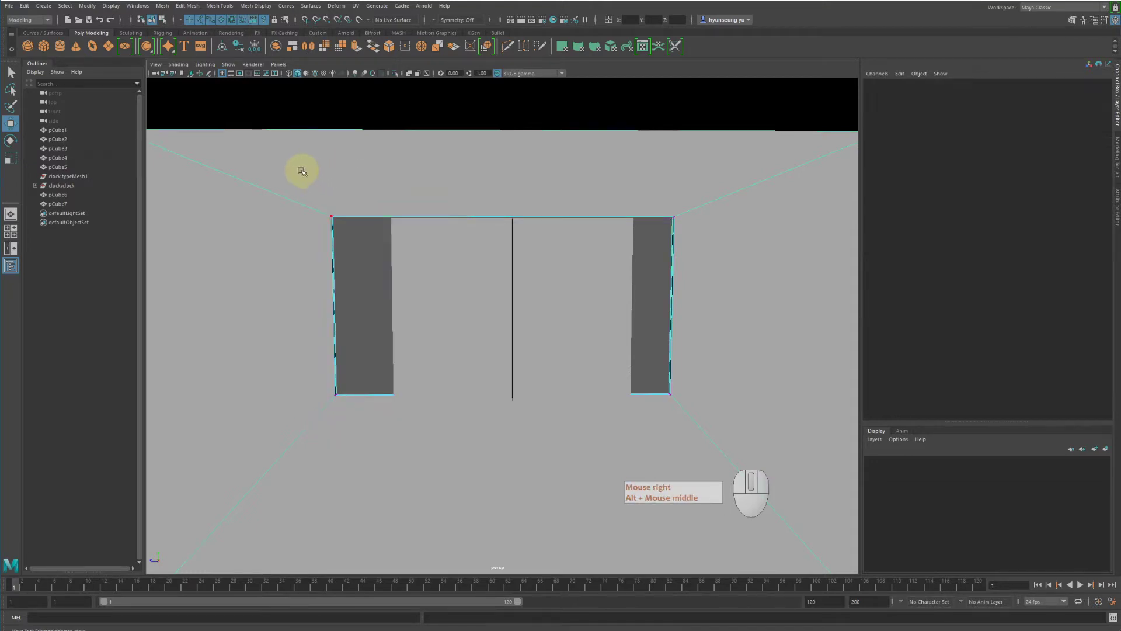
{"action": "left_click_drag", "start_coordinate": [302, 170], "coordinate": [337, 410]}
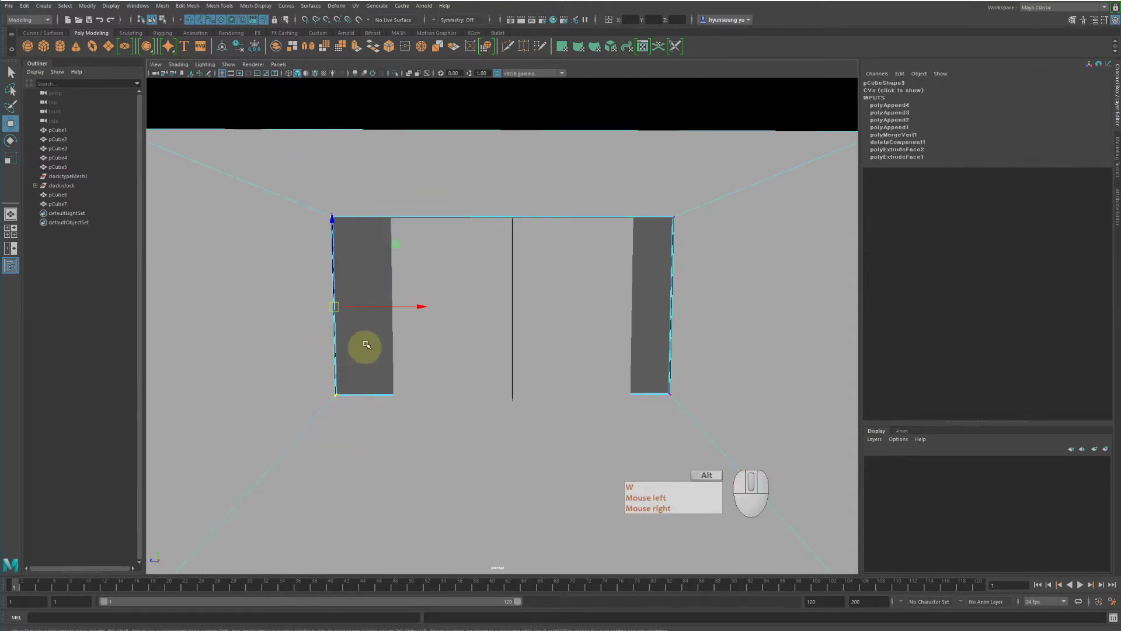
{"action": "left_click_drag", "start_coordinate": [365, 348], "coordinate": [466, 301], "text": "alt"}
{"action": "key", "text": "4"}
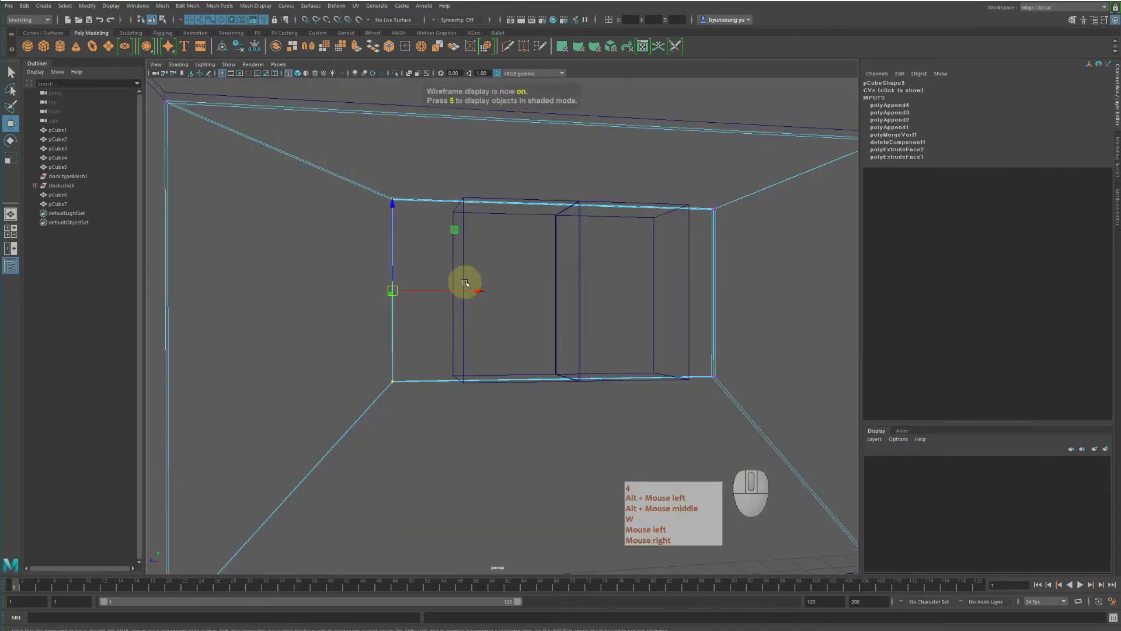
{"action": "key", "text": "5"}
{"action": "key", "text": "space"}
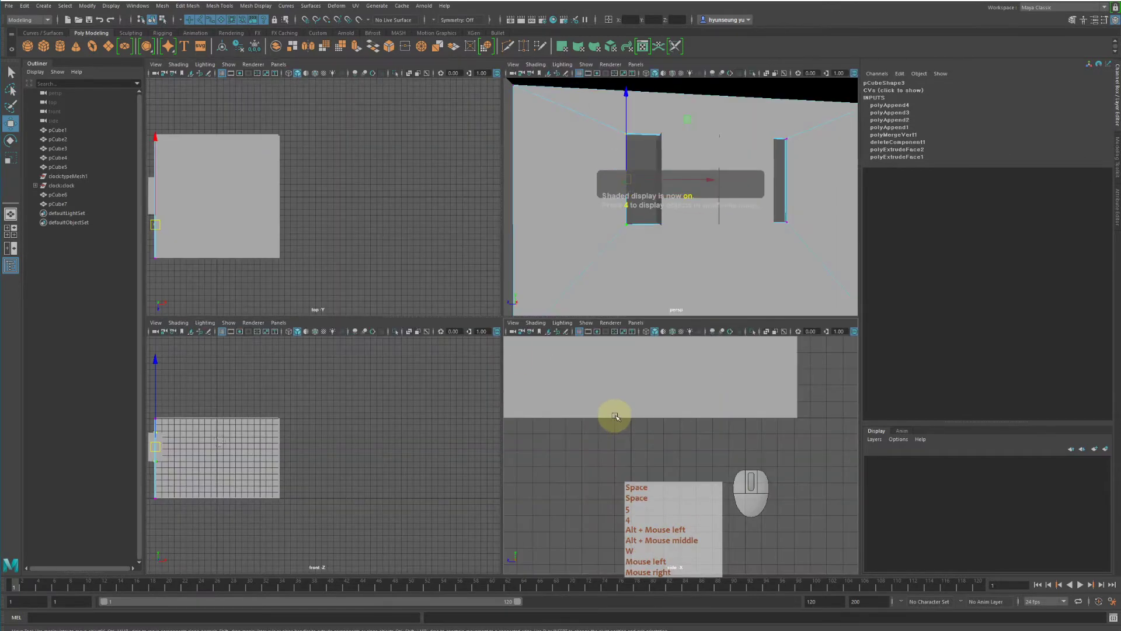
{"action": "key", "text": "f"}
{"action": "key", "text": "4"}
{"action": "right_click_drag", "start_coordinate": [678, 328], "coordinate": [572, 313], "text": "alt"}
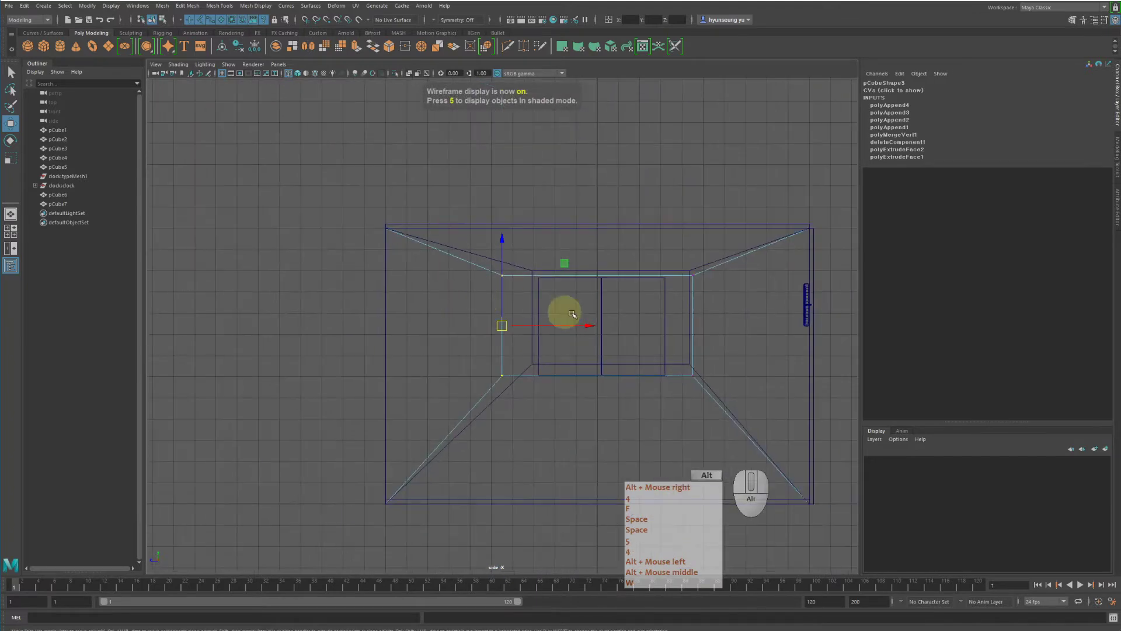
{"action": "middle_click_drag", "start_coordinate": [573, 314], "coordinate": [527, 318], "text": "alt"}
{"action": "right_click_drag", "start_coordinate": [528, 318], "coordinate": [706, 359], "text": "alt"}
{"action": "left_click_drag", "start_coordinate": [512, 333], "coordinate": [583, 342]}
Move the vertices at the window opening's right edge inward until they line up with the outer edge of the second cube
{"action": "middle_click_drag", "start_coordinate": [666, 339], "coordinate": [507, 334], "text": "alt"}
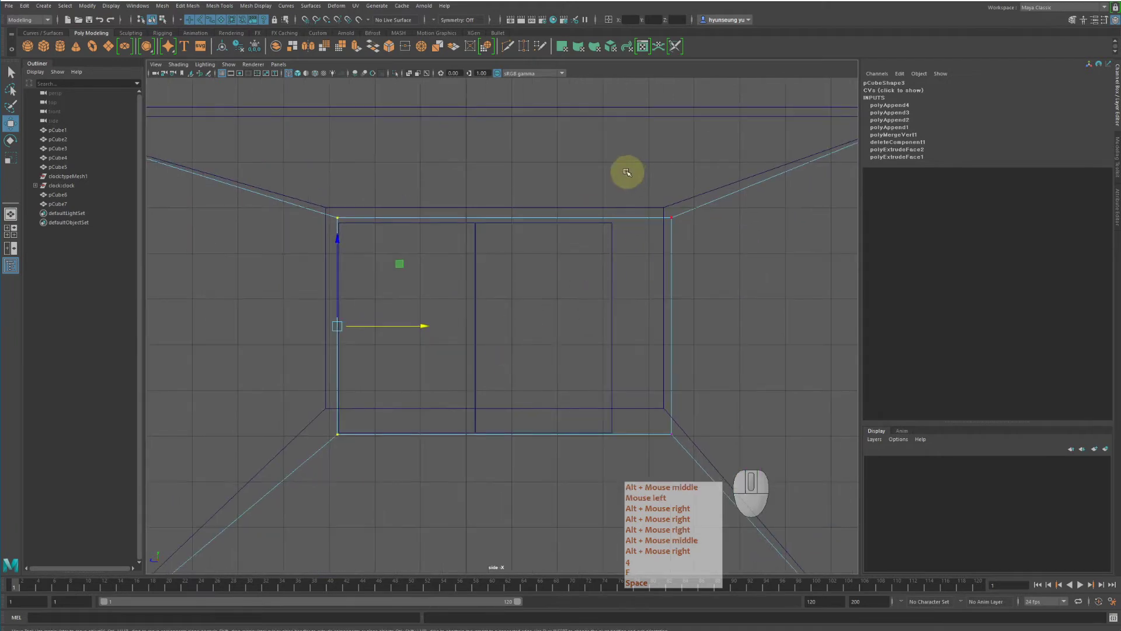
{"action": "left_click_drag", "start_coordinate": [626, 172], "coordinate": [734, 459]}
{"action": "key", "text": "w"}
{"action": "left_click_drag", "start_coordinate": [753, 325], "coordinate": [705, 330]}
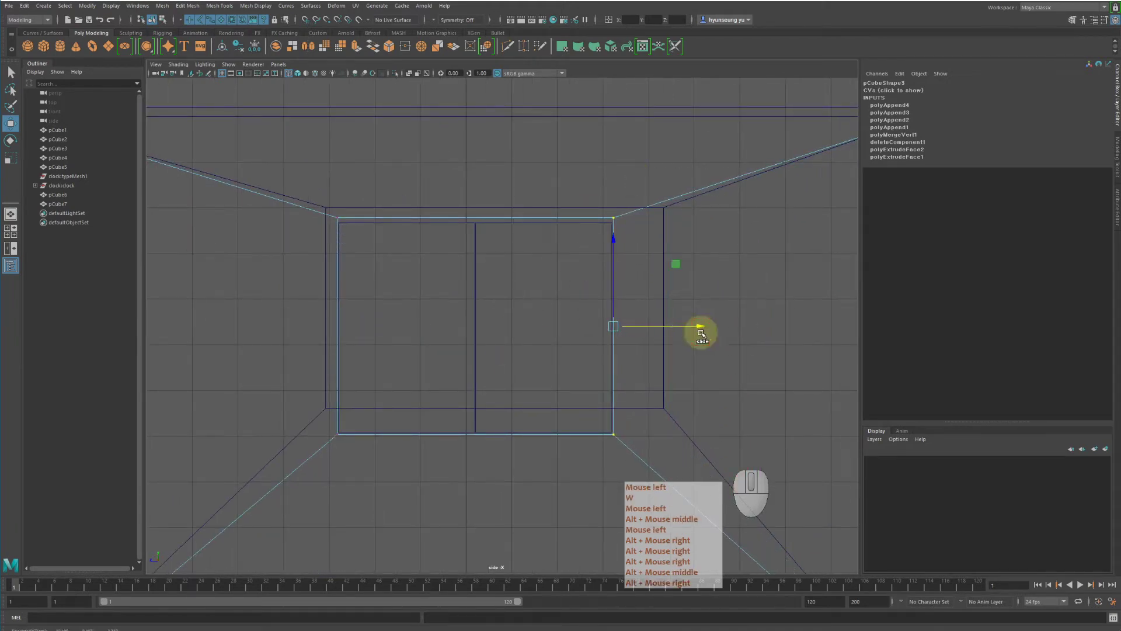
Check how the two cubes fill the resized window opening in wireframe and shaded perspective display
{"action": "key", "text": "space"}
{"action": "key", "text": "space"}
{"action": "left_click_drag", "start_coordinate": [684, 220], "coordinate": [713, 231], "text": "alt"}
{"action": "key", "text": "4"}
{"action": "left_click_drag", "start_coordinate": [571, 296], "coordinate": [544, 292], "text": "alt"}
{"action": "right_click_drag", "start_coordinate": [544, 293], "coordinate": [584, 299], "text": "alt"}
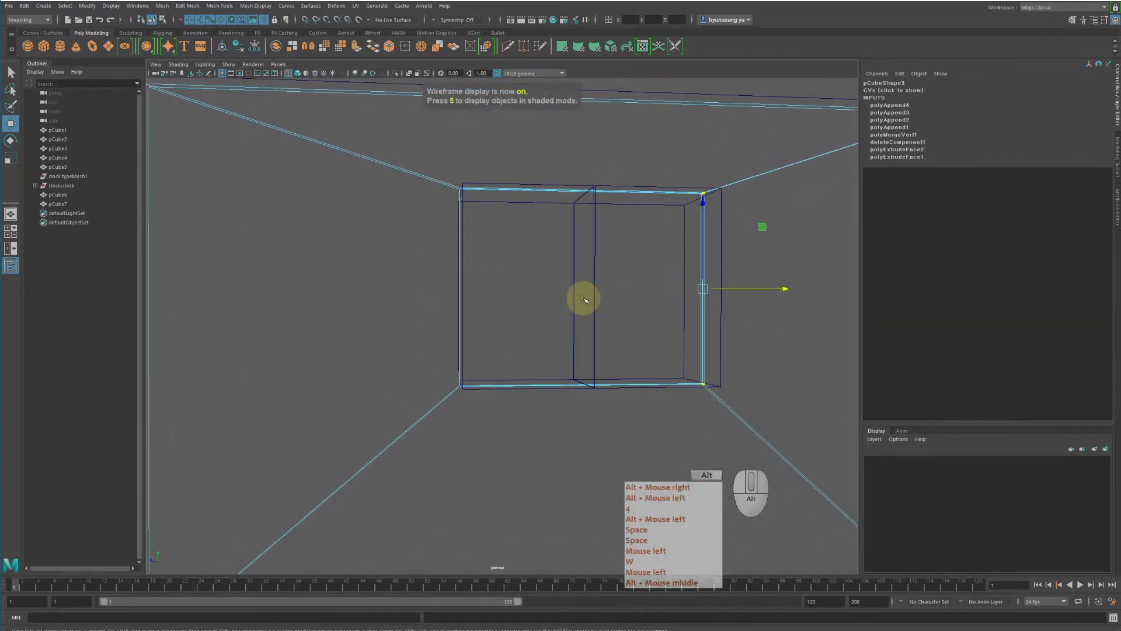
{"action": "middle_click_drag", "start_coordinate": [584, 300], "coordinate": [583, 315], "text": "alt"}
{"action": "left_click_drag", "start_coordinate": [583, 315], "coordinate": [538, 308], "text": "alt"}
{"action": "right_click_drag", "start_coordinate": [538, 308], "coordinate": [476, 300], "text": "alt"}
{"action": "left_click_drag", "start_coordinate": [475, 300], "coordinate": [507, 295], "text": "alt"}
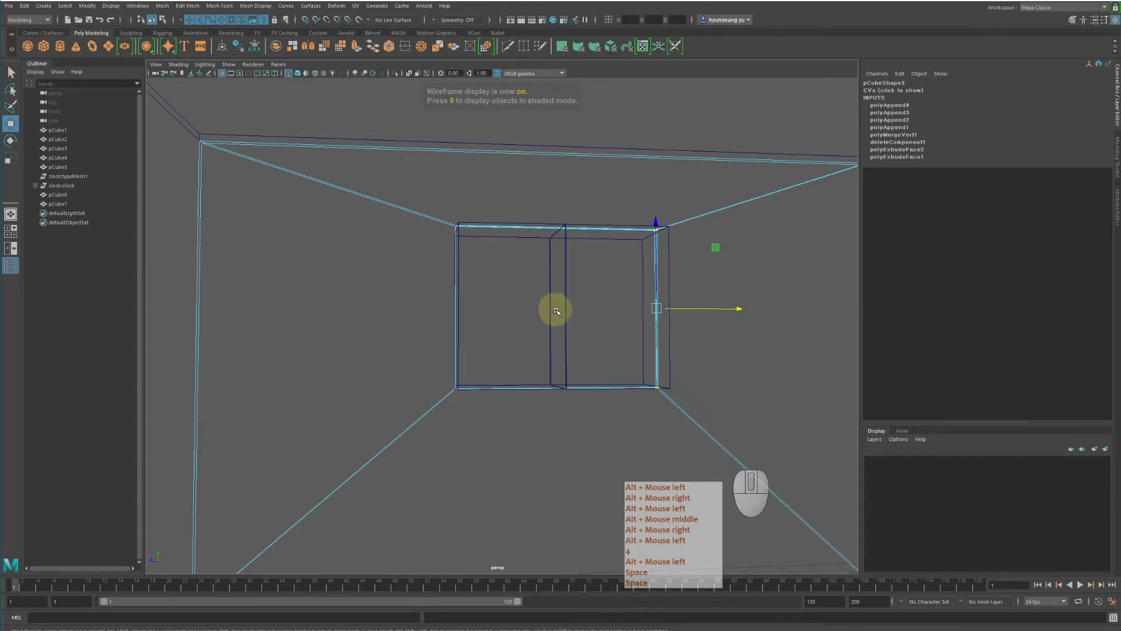
{"action": "key", "text": "5"}
{"action": "left_click_drag", "start_coordinate": [655, 358], "coordinate": [535, 290], "text": "alt"}
Return to object selection, select both window cubes and create a display layer from them
{"action": "right_click", "coordinate": [531, 291]}
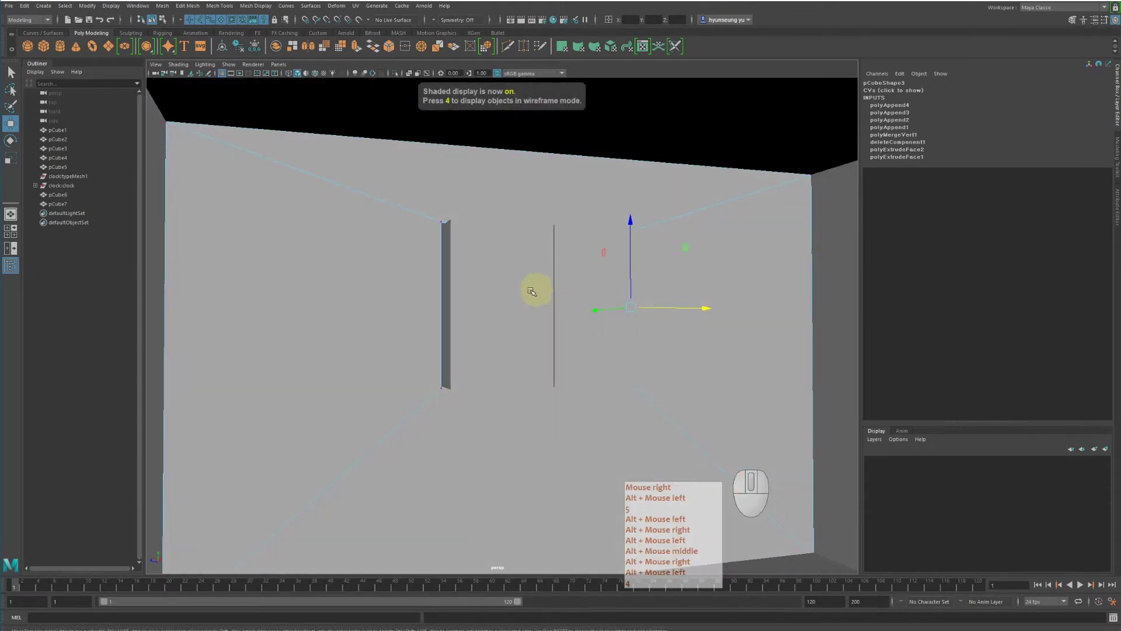
{"action": "right_click", "coordinate": [343, 271]}
{"action": "right_click_drag", "start_coordinate": [371, 263], "coordinate": [371, 260]}
{"action": "left_click_drag", "start_coordinate": [370, 260], "coordinate": [366, 290], "text": "alt"}
{"action": "left_click", "coordinate": [461, 290]}
{"action": "left_click", "coordinate": [555, 293], "text": "shift"}
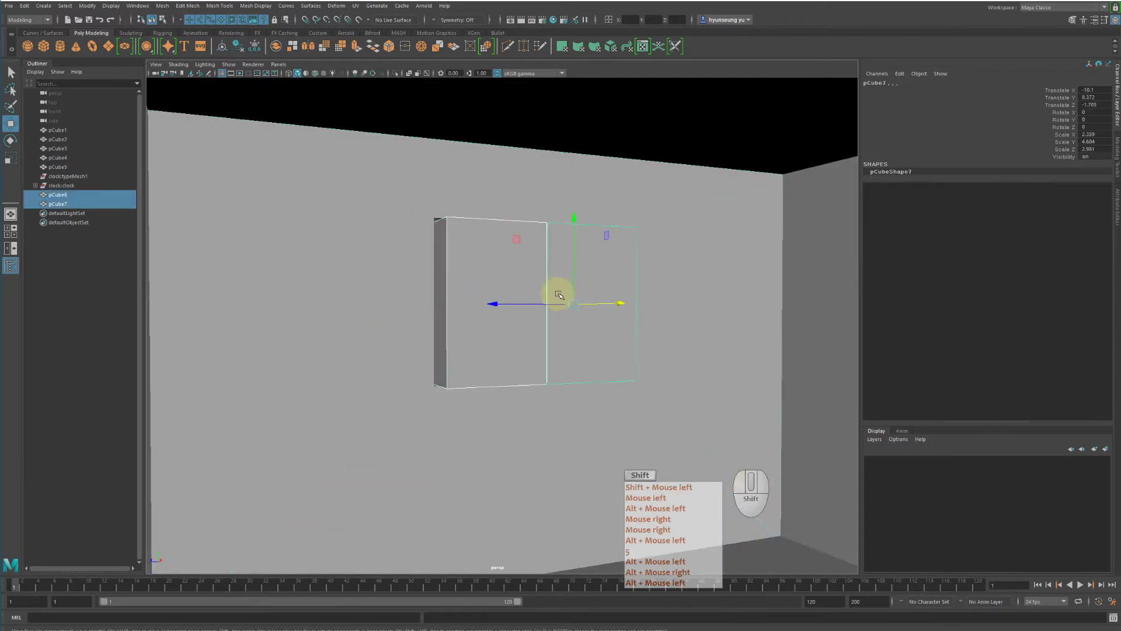
{"action": "left_click_drag", "start_coordinate": [572, 313], "coordinate": [568, 324], "text": "alt"}
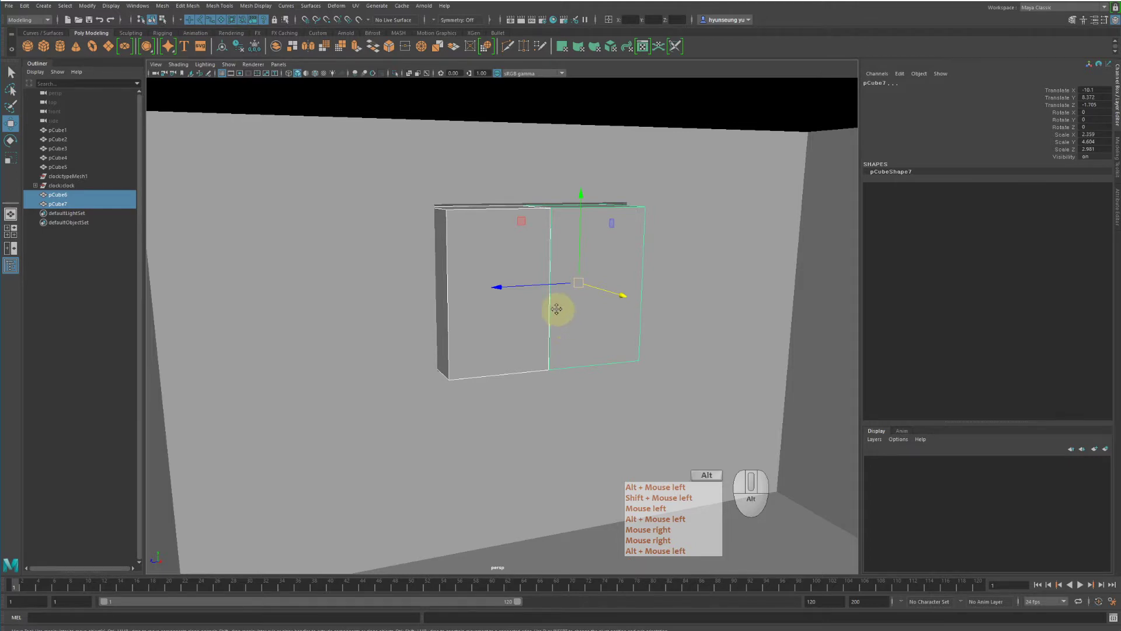
{"action": "middle_click_drag", "start_coordinate": [557, 308], "coordinate": [546, 324], "text": "alt"}
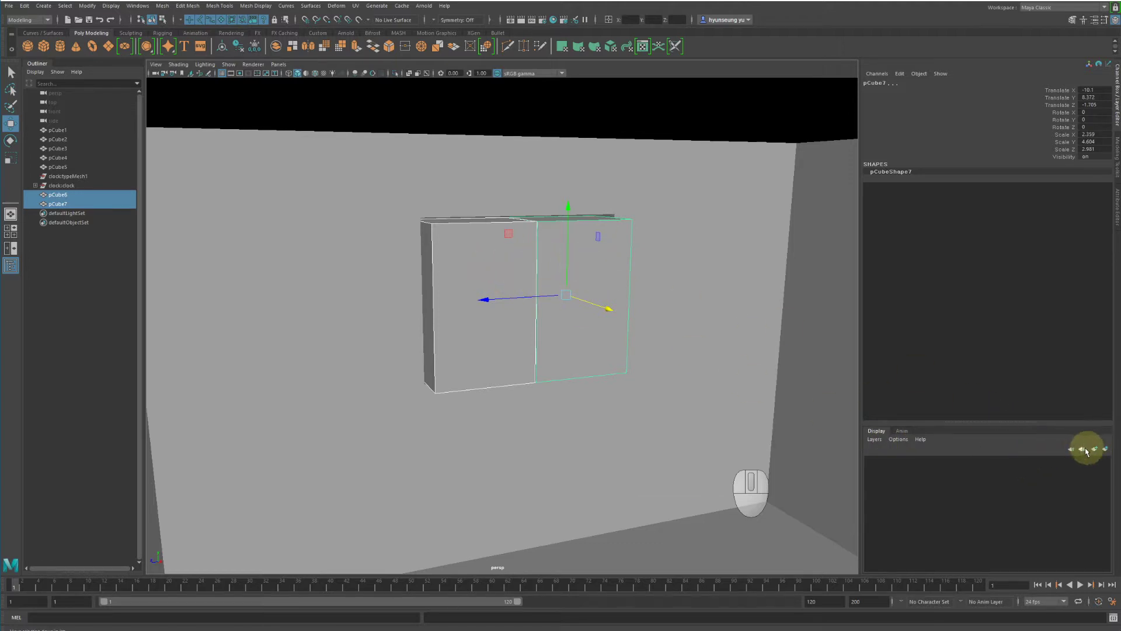
{"action": "left_click", "coordinate": [874, 439]}
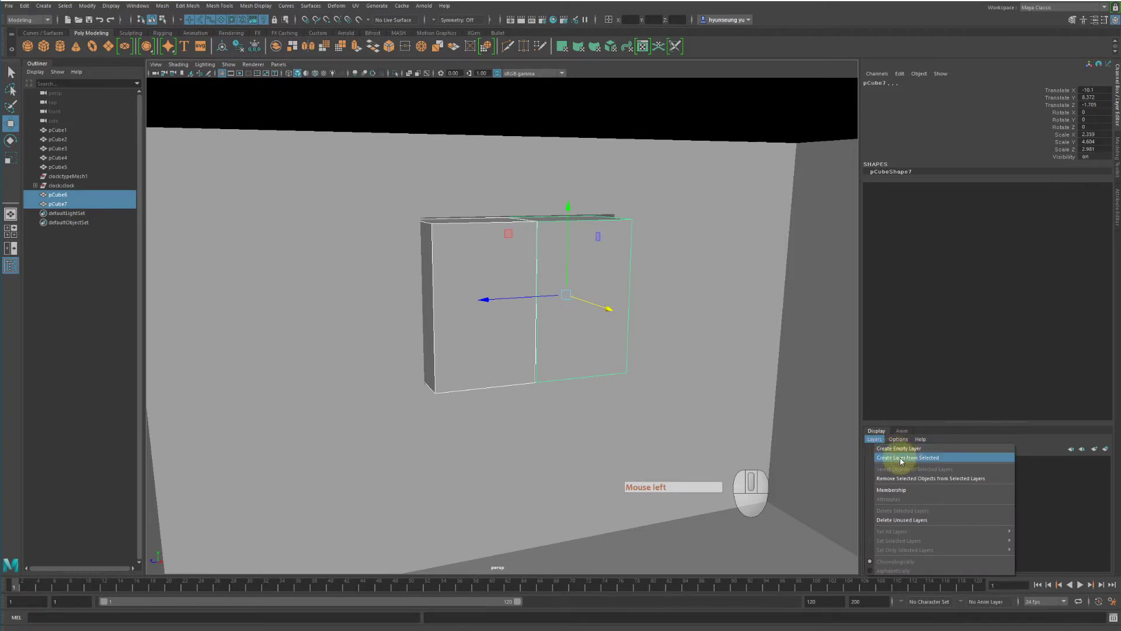
{"action": "left_click", "coordinate": [935, 458]}
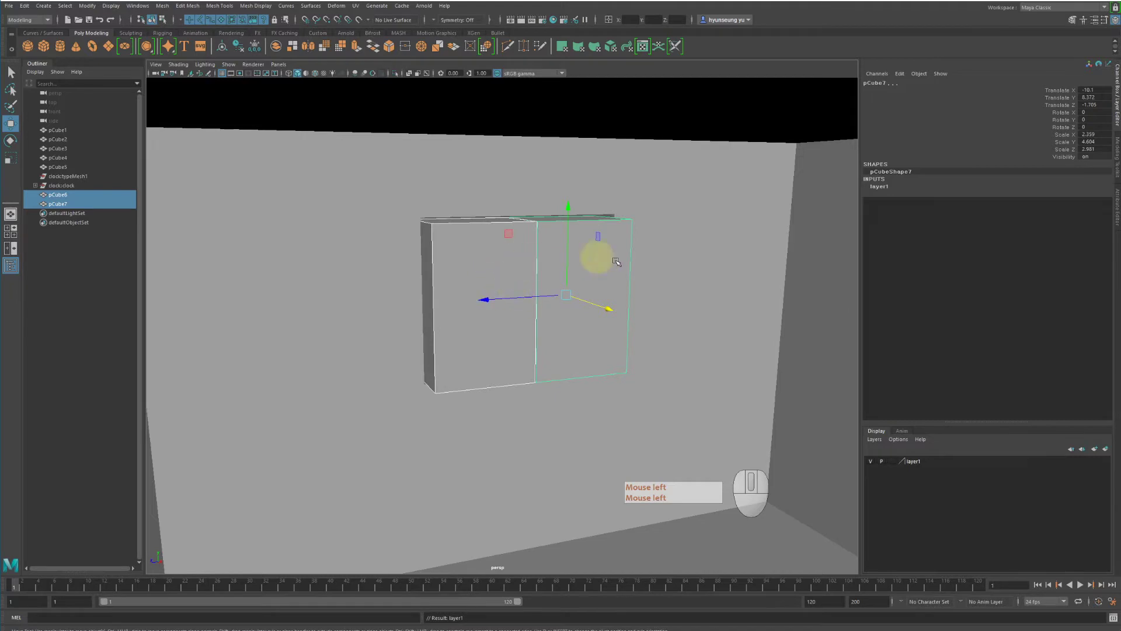
Toggle the visibility of layer1 off and on several times to compare the opening with and without the cubes
{"action": "left_click_drag", "start_coordinate": [582, 298], "coordinate": [621, 325], "text": "alt"}
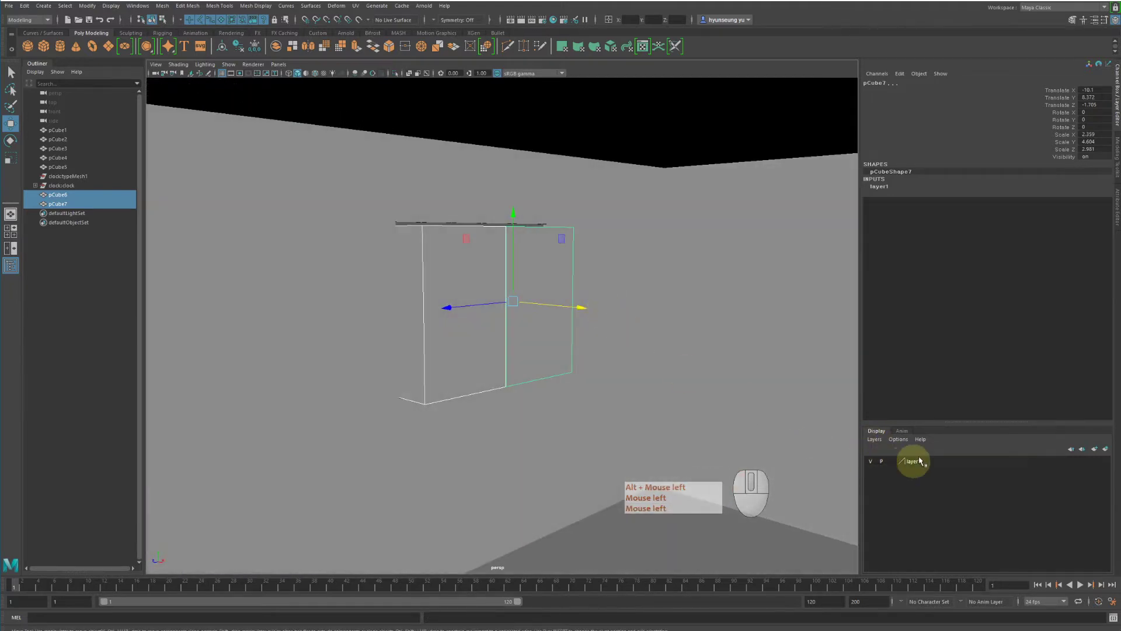
{"action": "left_click_drag", "start_coordinate": [708, 415], "coordinate": [680, 415], "text": "alt"}
{"action": "left_click", "coordinate": [871, 462]}
{"action": "left_click", "coordinate": [870, 462]}
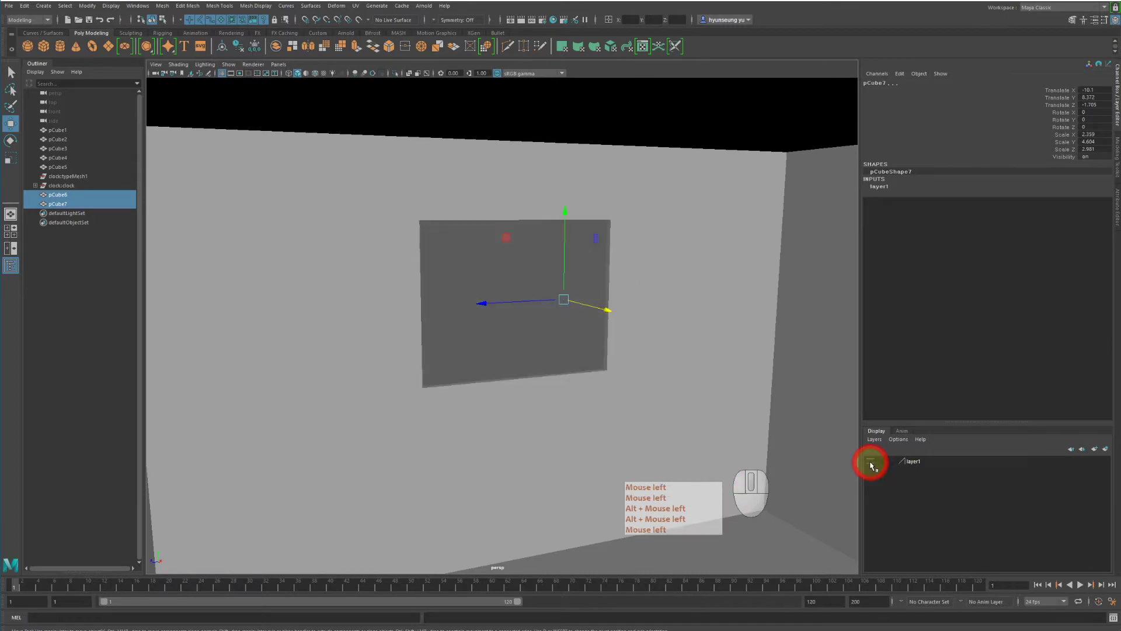
{"action": "left_click", "coordinate": [870, 462]}
{"action": "left_click", "coordinate": [870, 462]}
{"action": "left_click", "coordinate": [871, 462]}
{"action": "left_click", "coordinate": [870, 462]}
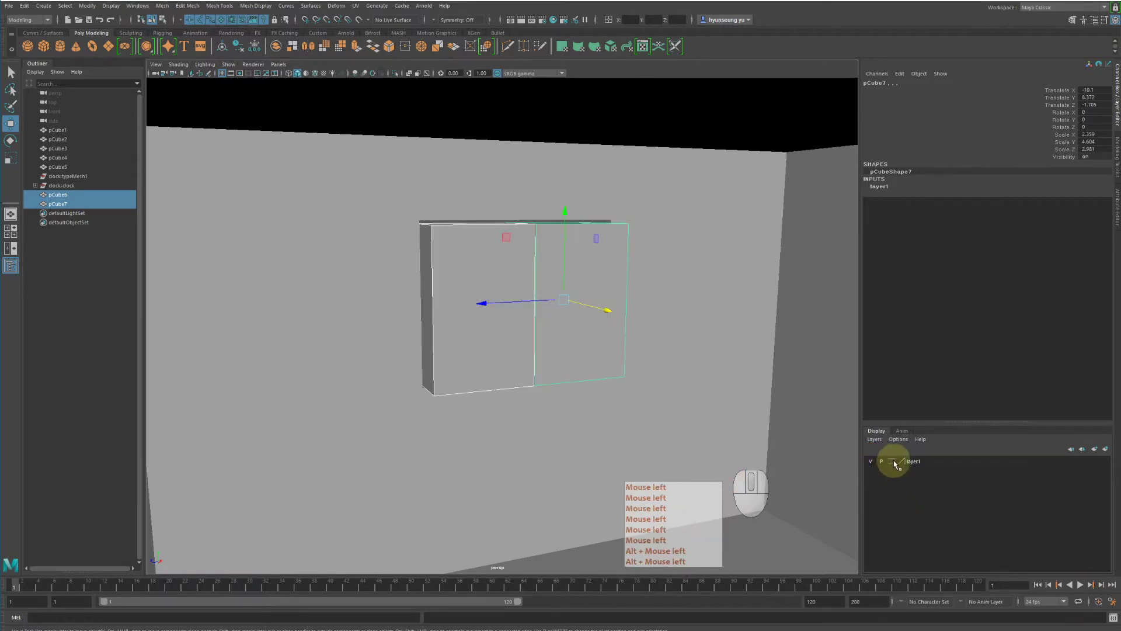
Set layer1 to Template display and try to select the window cubes in the viewport
{"action": "left_click", "coordinate": [893, 462]}
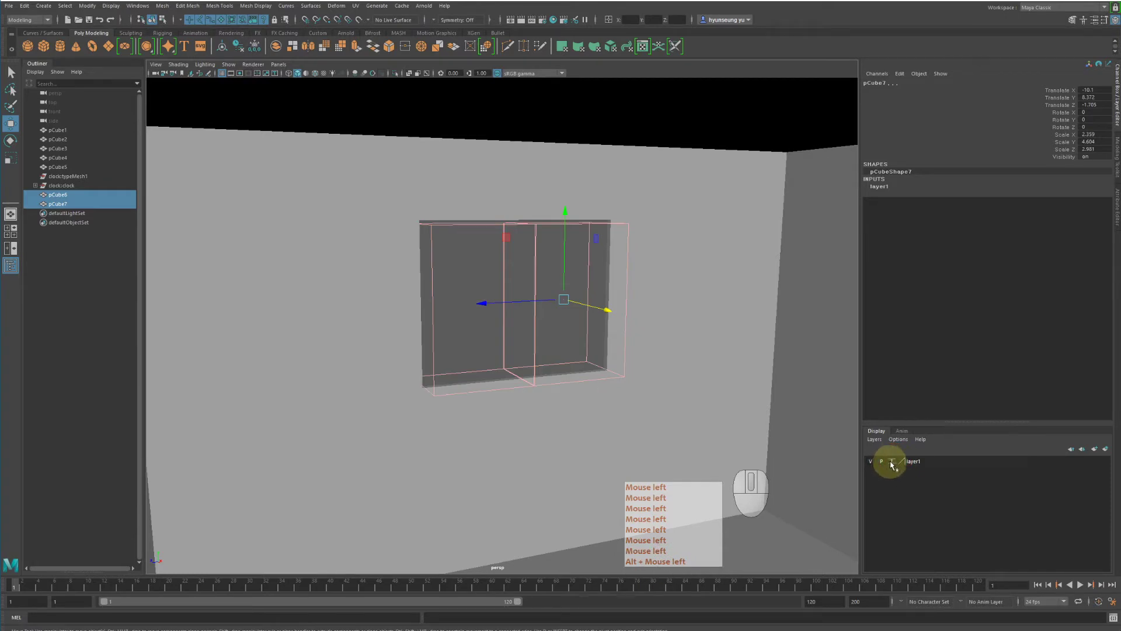
{"action": "left_click_drag", "start_coordinate": [523, 396], "coordinate": [537, 412], "text": "alt"}
{"action": "left_click", "coordinate": [495, 295]}
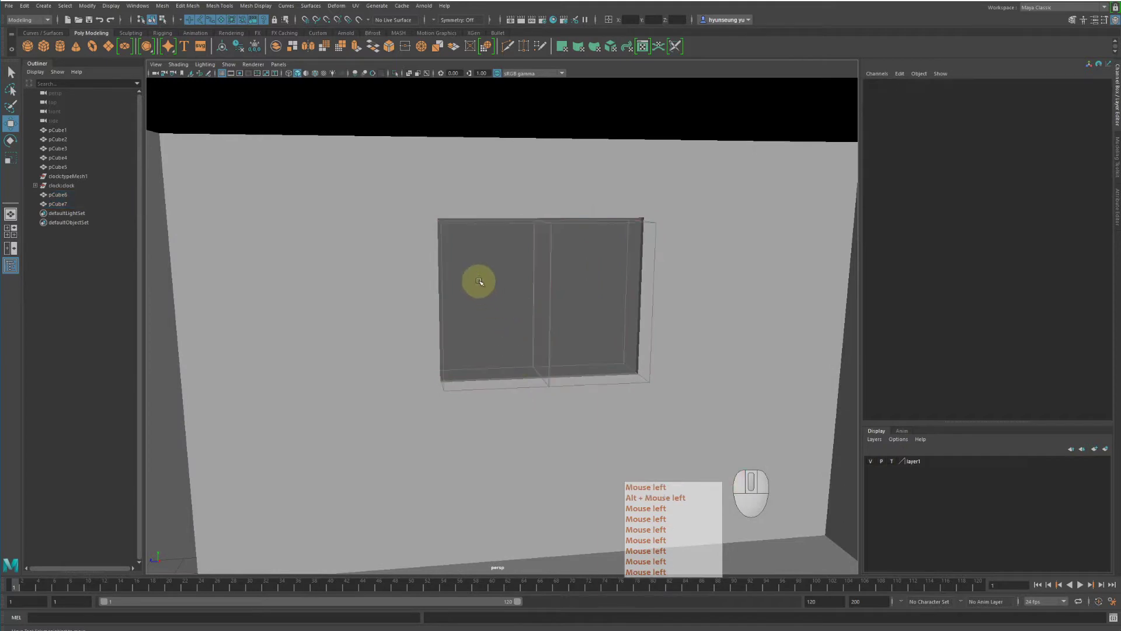
{"action": "mouse_move", "coordinate": [508, 297]}
{"action": "left_mouse_down", "text": "alt"}
{"action": "mouse_move", "coordinate": [619, 302]}
{"action": "mouse_move", "coordinate": [525, 290]}
{"action": "mouse_move", "coordinate": [488, 300]}
{"action": "mouse_move", "coordinate": [524, 301]}
{"action": "left_mouse_up", "text": "alt"}
{"action": "right_click_drag", "start_coordinate": [524, 301], "coordinate": [573, 294], "text": "alt"}
{"action": "left_click_drag", "start_coordinate": [573, 295], "coordinate": [618, 310]}
{"action": "left_click_drag", "start_coordinate": [573, 284], "coordinate": [629, 309]}
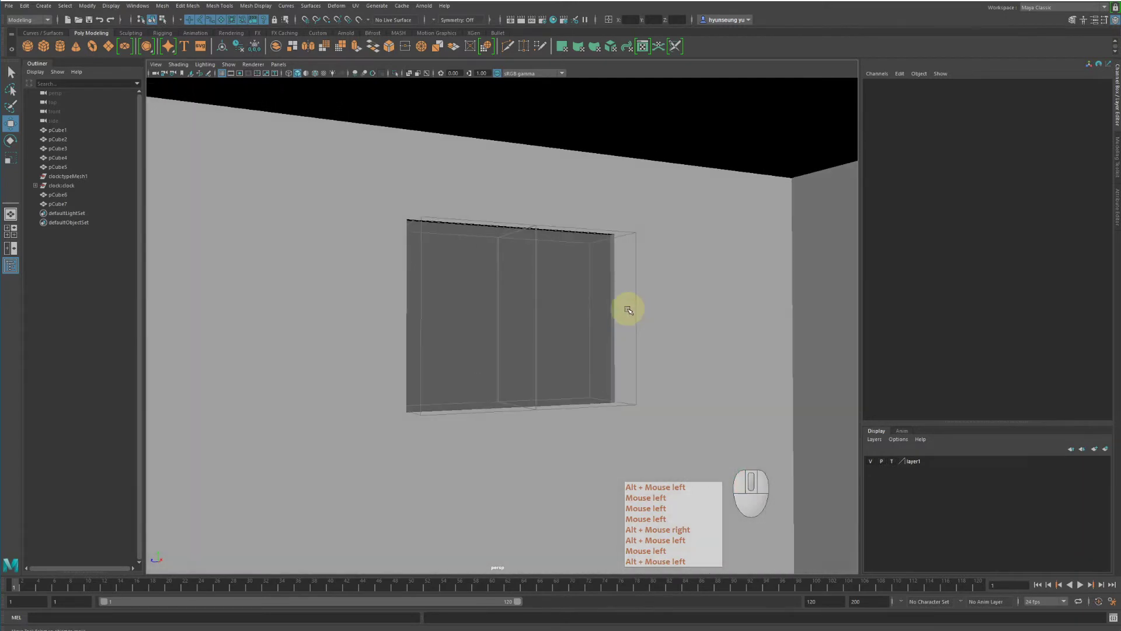
Rename the display layer layer1 as window_size_dummy and save the change
{"action": "left_click_drag", "start_coordinate": [546, 358], "coordinate": [532, 351], "text": "alt"}
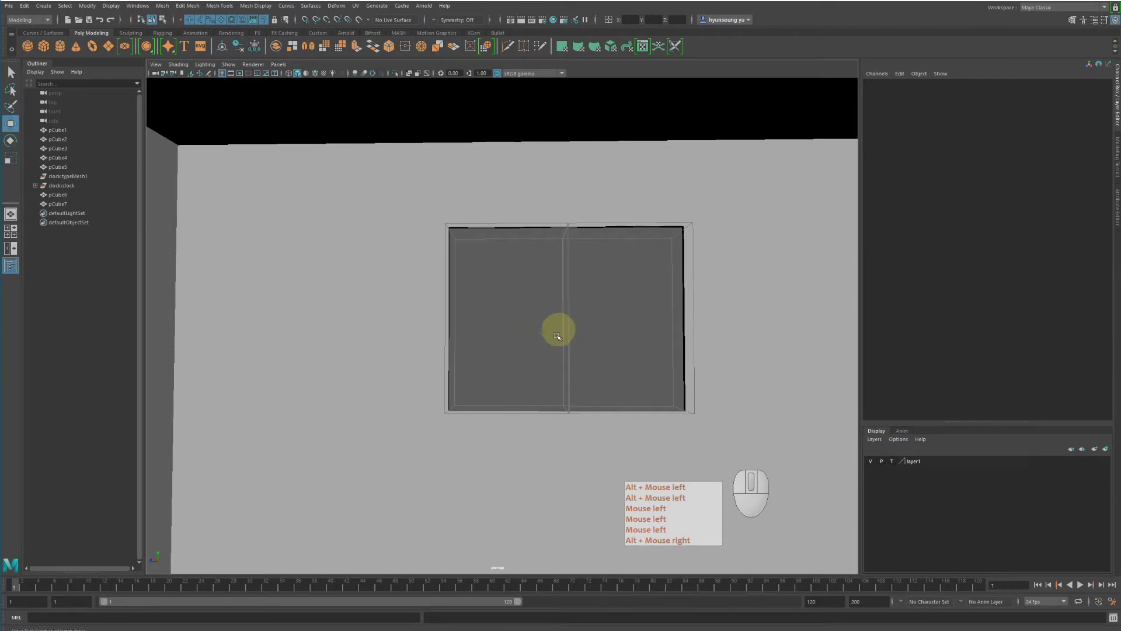
{"action": "left_click_drag", "start_coordinate": [595, 332], "coordinate": [573, 368], "text": "alt"}
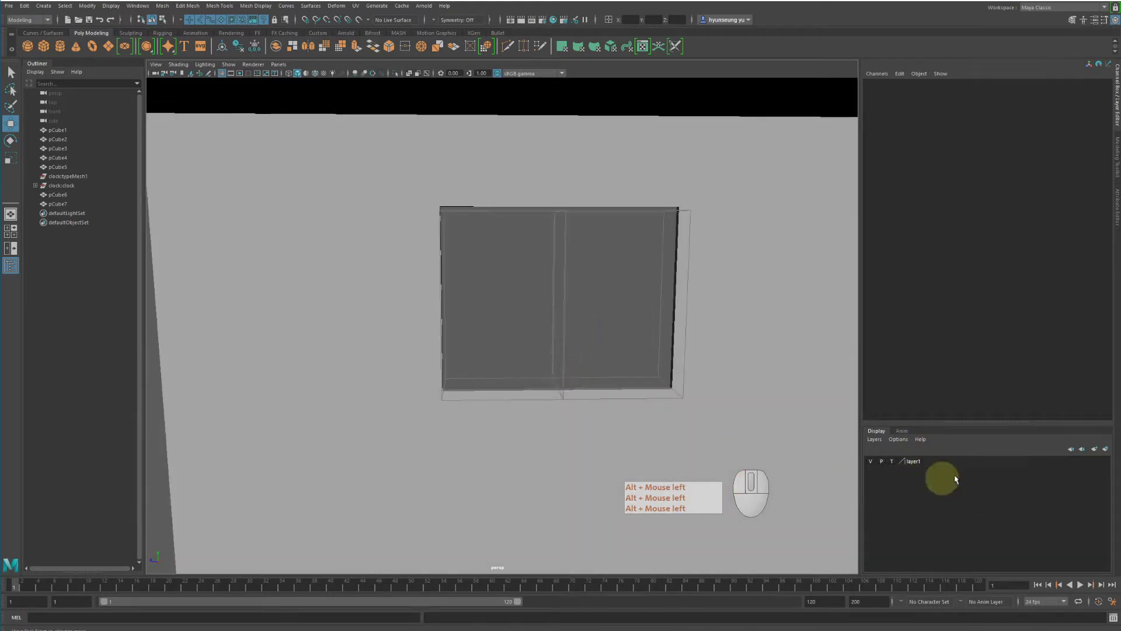
{"action": "middle_click_drag", "start_coordinate": [734, 415], "coordinate": [703, 391], "text": "alt"}
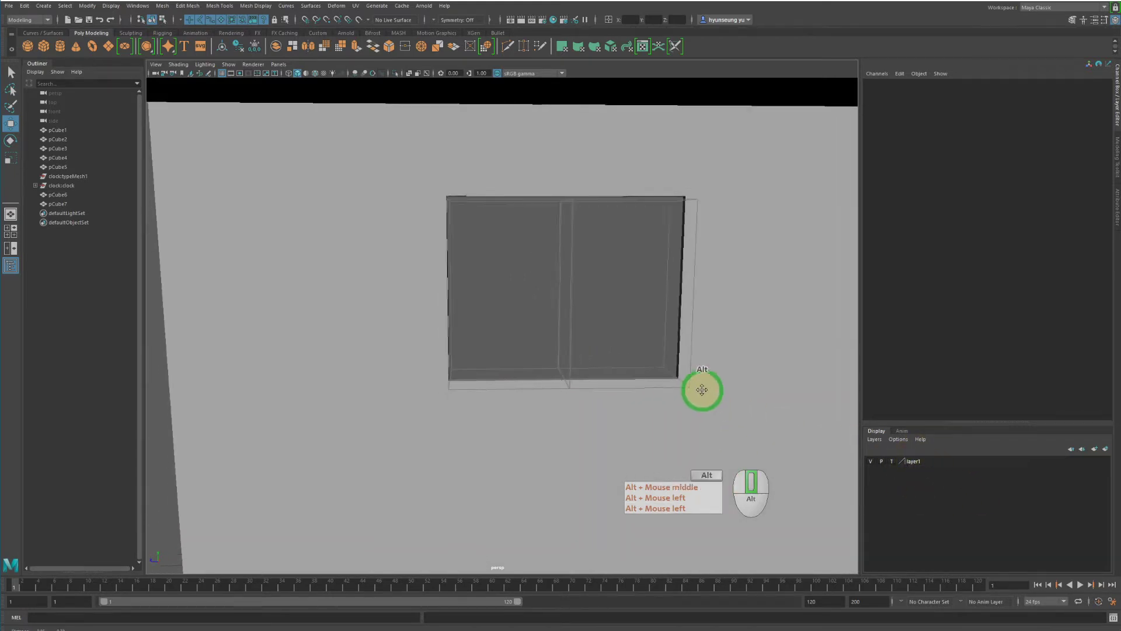
{"action": "left_click_drag", "start_coordinate": [703, 391], "coordinate": [704, 382], "text": "alt"}
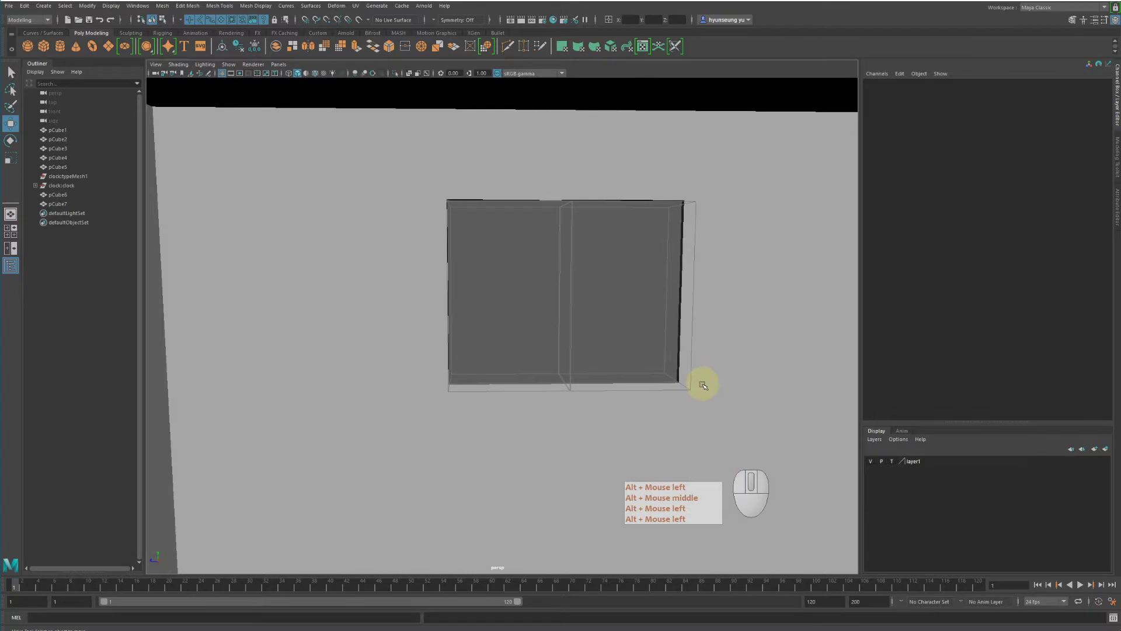
{"action": "double_click", "coordinate": [926, 461]}
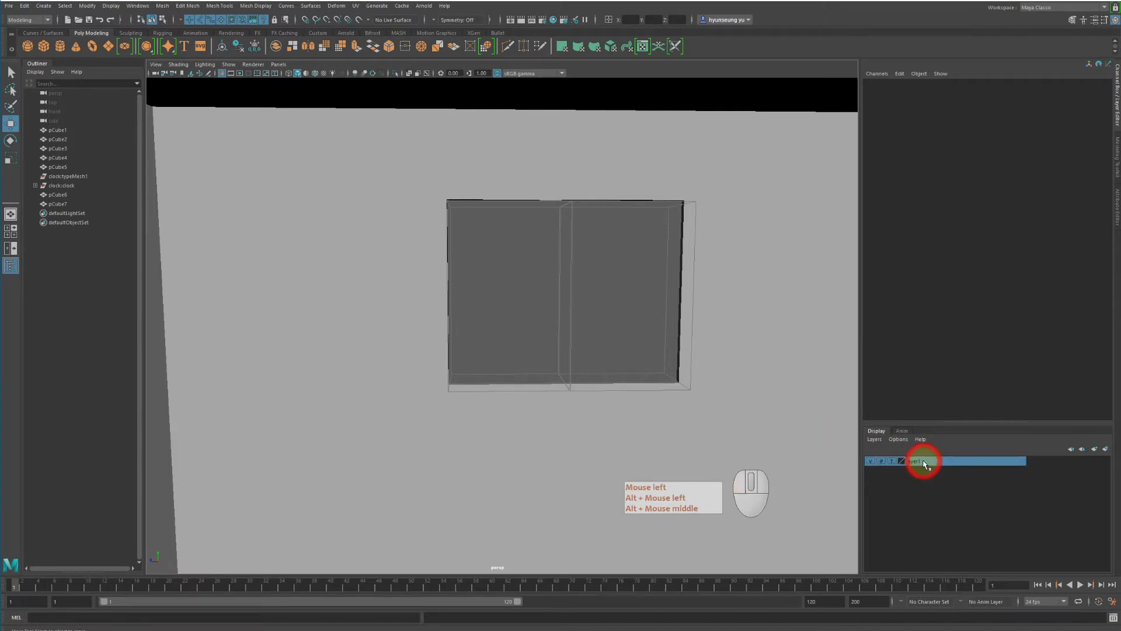
{"action": "double_click", "coordinate": [469, 223]}
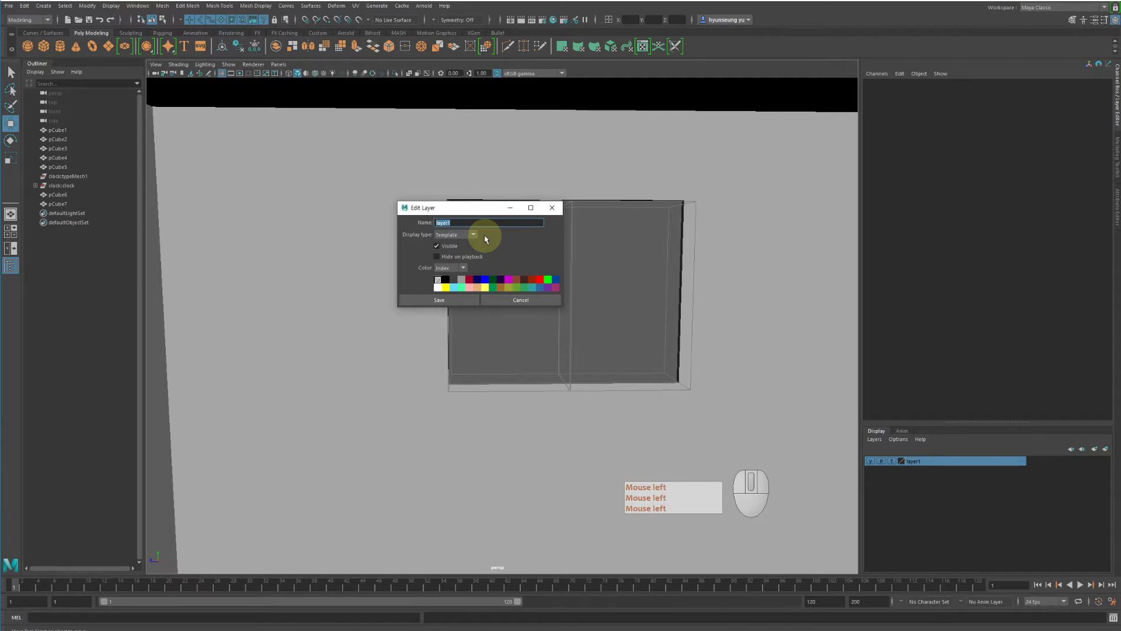
{"action": "type", "text": "window"}
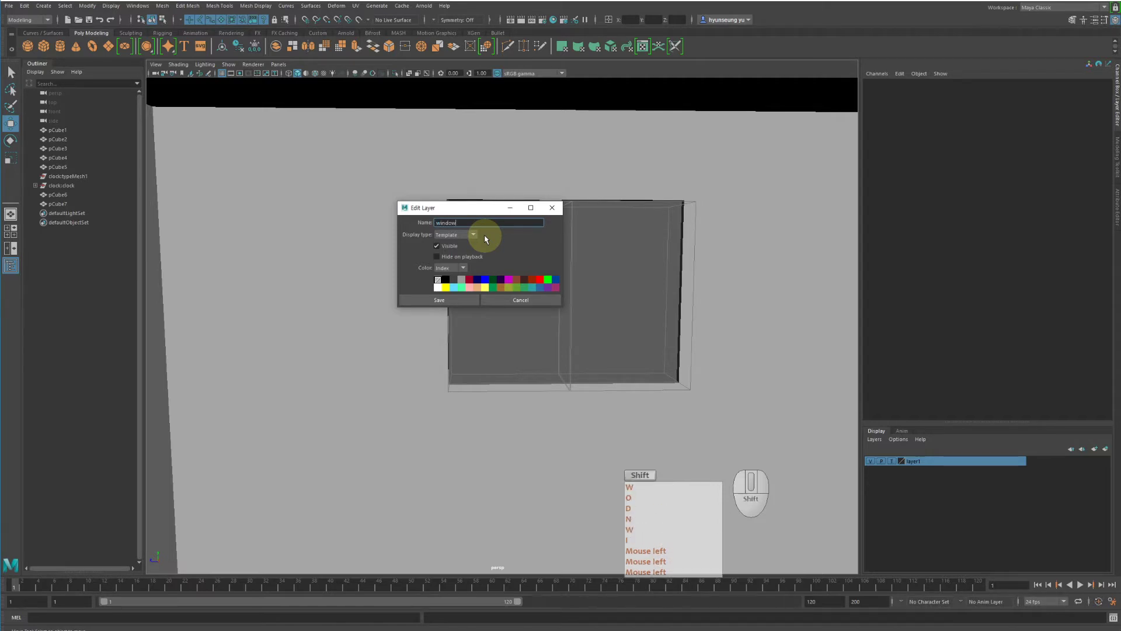
{"action": "type", "text": "_dummy"}
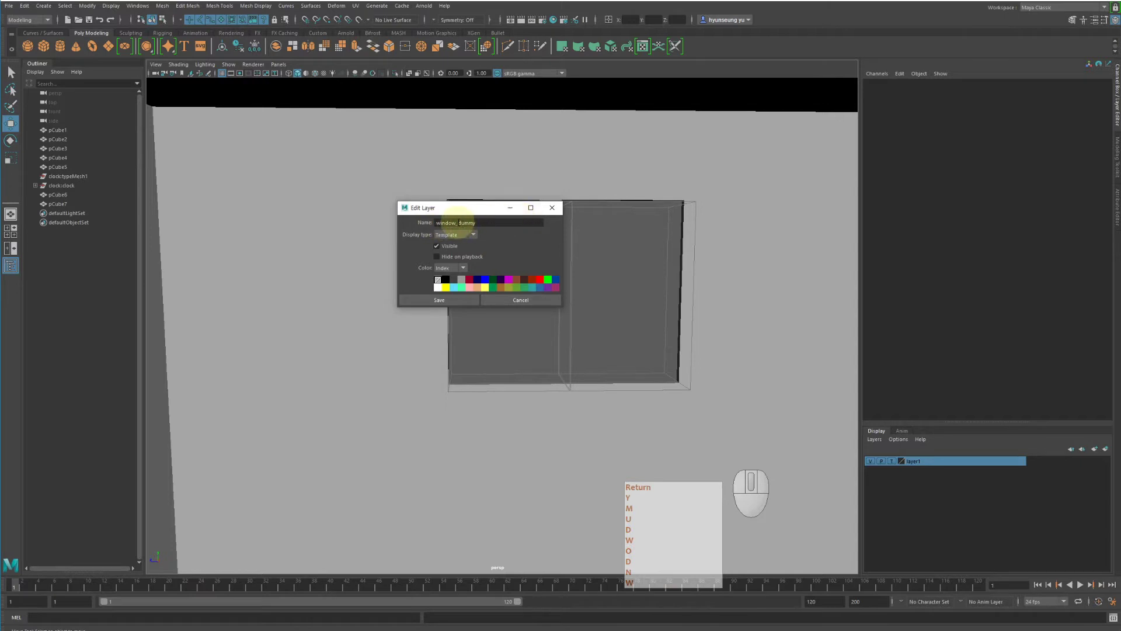
{"action": "left_click", "coordinate": [459, 222]}
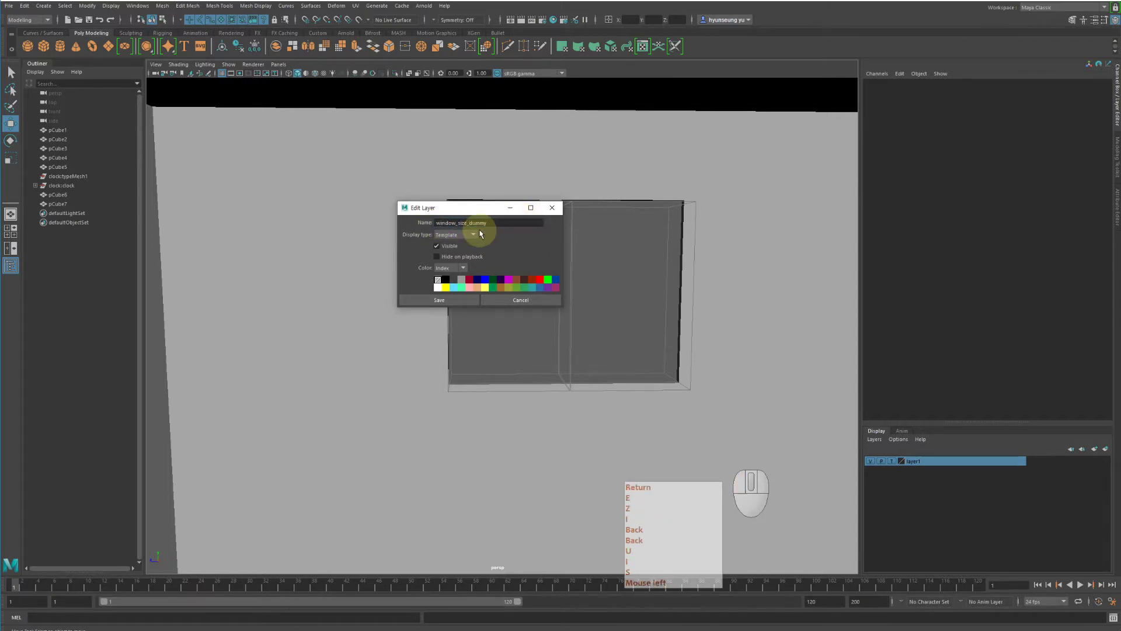
{"action": "left_click", "coordinate": [438, 300]}
Set window_size_dummy to Reference display and try to select its cubes in both wireframe and shaded modes
{"action": "left_click_drag", "start_coordinate": [699, 332], "coordinate": [764, 391], "text": "alt"}
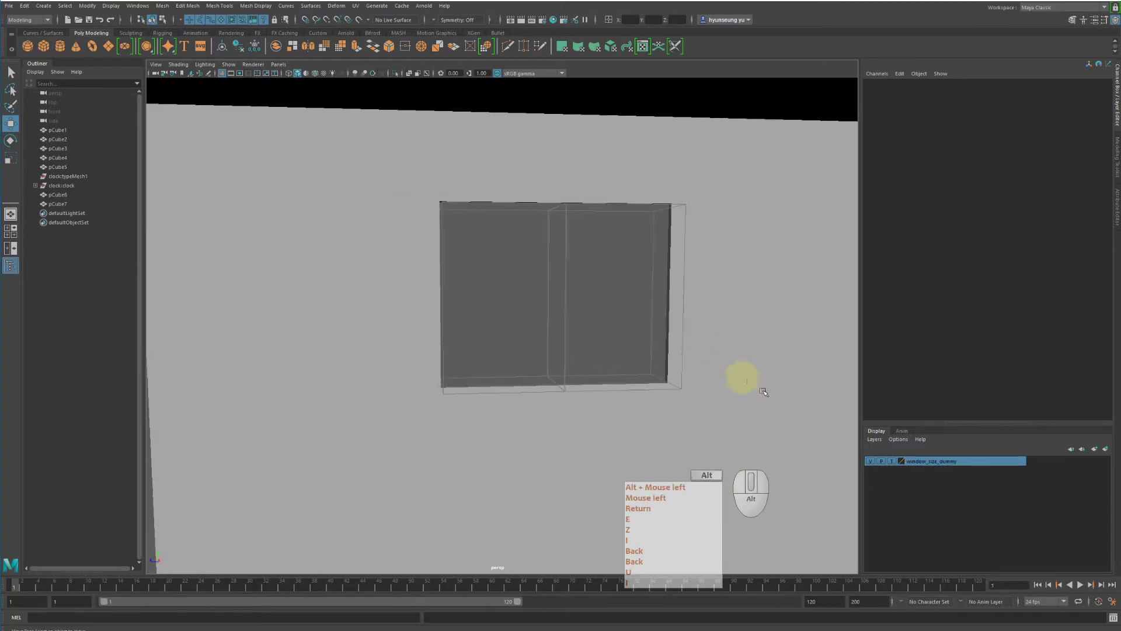
{"action": "left_click_drag", "start_coordinate": [681, 363], "coordinate": [675, 338], "text": "alt"}
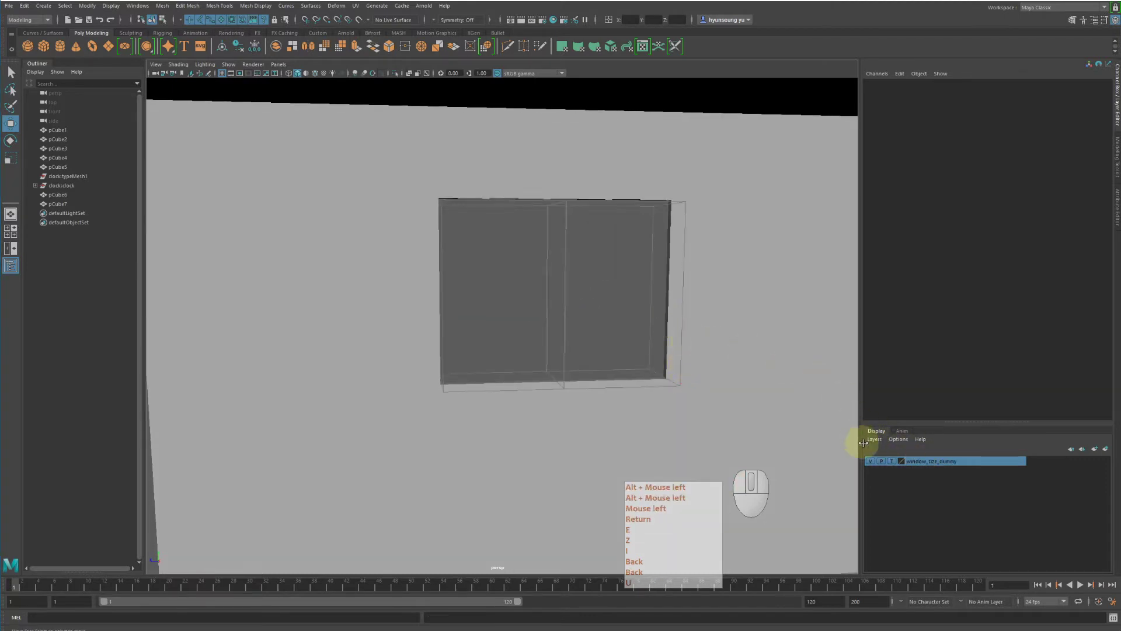
{"action": "left_click", "coordinate": [892, 461]}
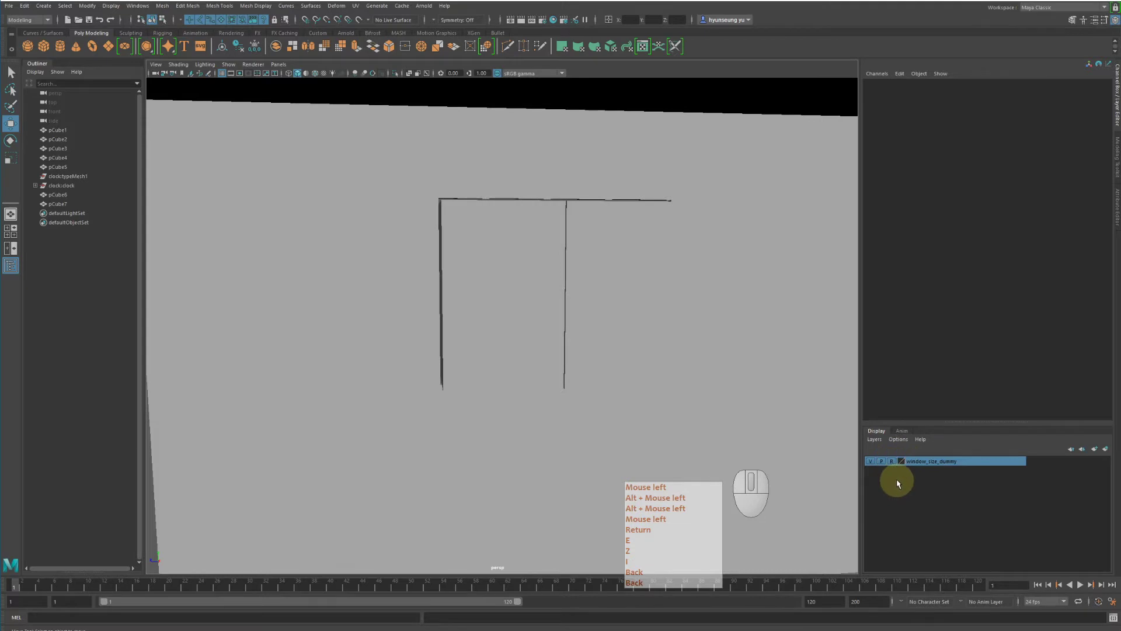
{"action": "left_click_drag", "start_coordinate": [649, 364], "coordinate": [555, 333], "text": "alt"}
{"action": "left_click", "coordinate": [554, 331]}
{"action": "key", "text": "4"}
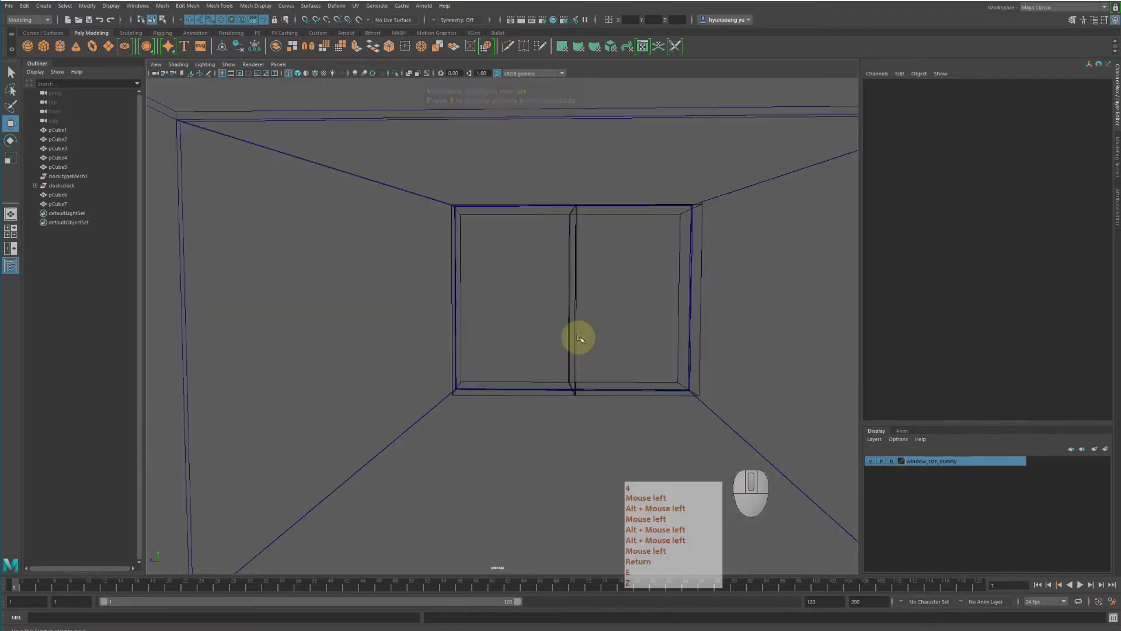
{"action": "left_click", "coordinate": [516, 300]}
{"action": "key", "text": "5"}
{"action": "left_click_drag", "start_coordinate": [512, 280], "coordinate": [632, 315]}
{"action": "left_click", "coordinate": [555, 281]}
{"action": "left_click_drag", "start_coordinate": [556, 280], "coordinate": [615, 321]}
{"action": "key", "text": "5"}
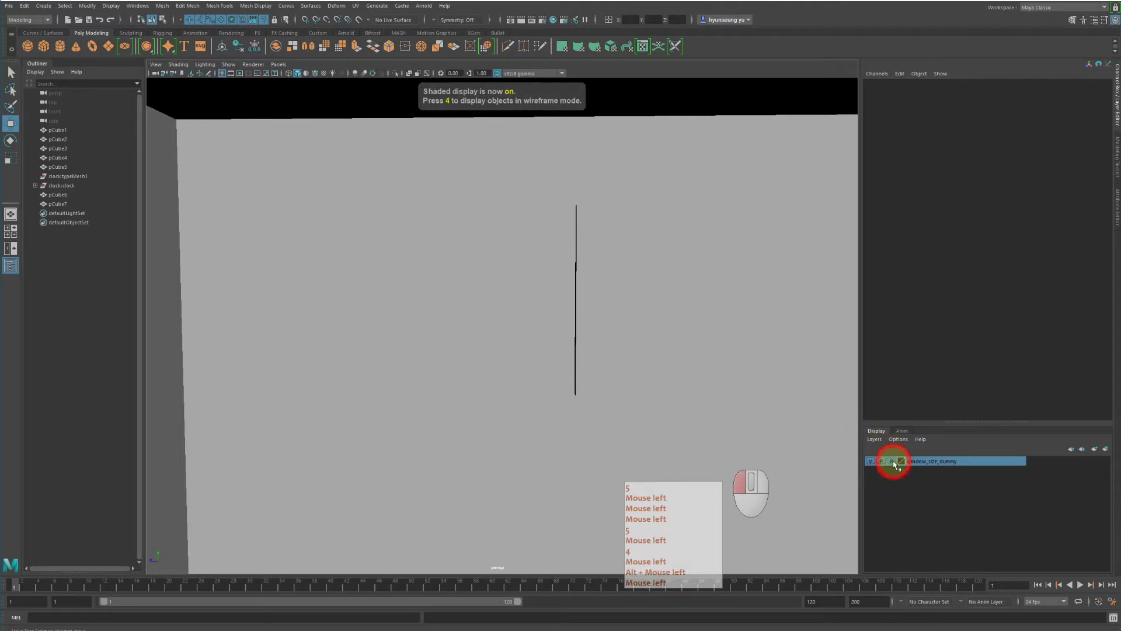
Return window_size_dummy to normal display and select both window cubes in wireframe mode
{"action": "left_click", "coordinate": [894, 461]}
{"action": "key", "text": "4"}
{"action": "mouse_move", "coordinate": [545, 295]}
{"action": "left_mouse_down"}
{"action": "mouse_move", "coordinate": [646, 338]}
{"action": "mouse_move", "coordinate": [608, 313]}
{"action": "left_mouse_up"}
{"action": "key", "text": "5"}
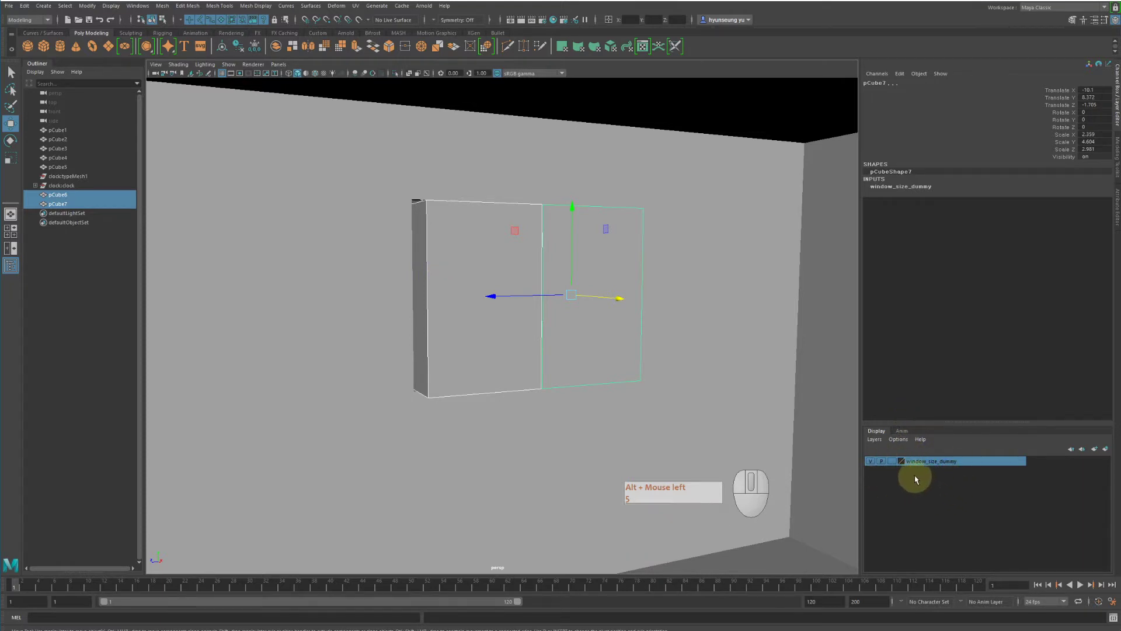
{"action": "right_click", "coordinate": [944, 462]}
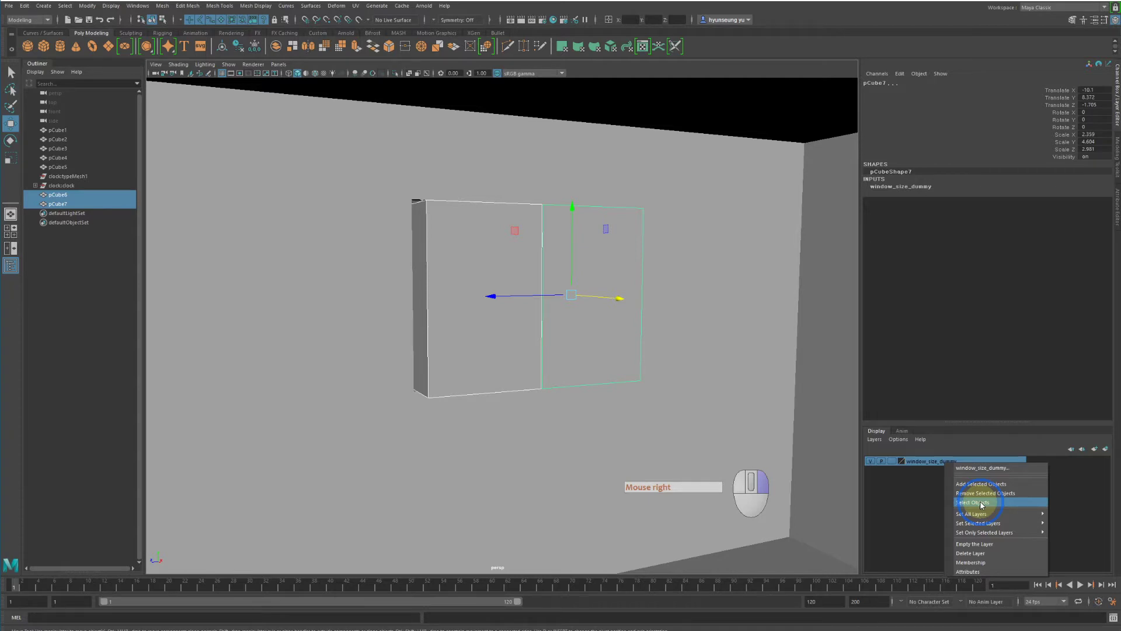
{"action": "left_click", "coordinate": [903, 519]}
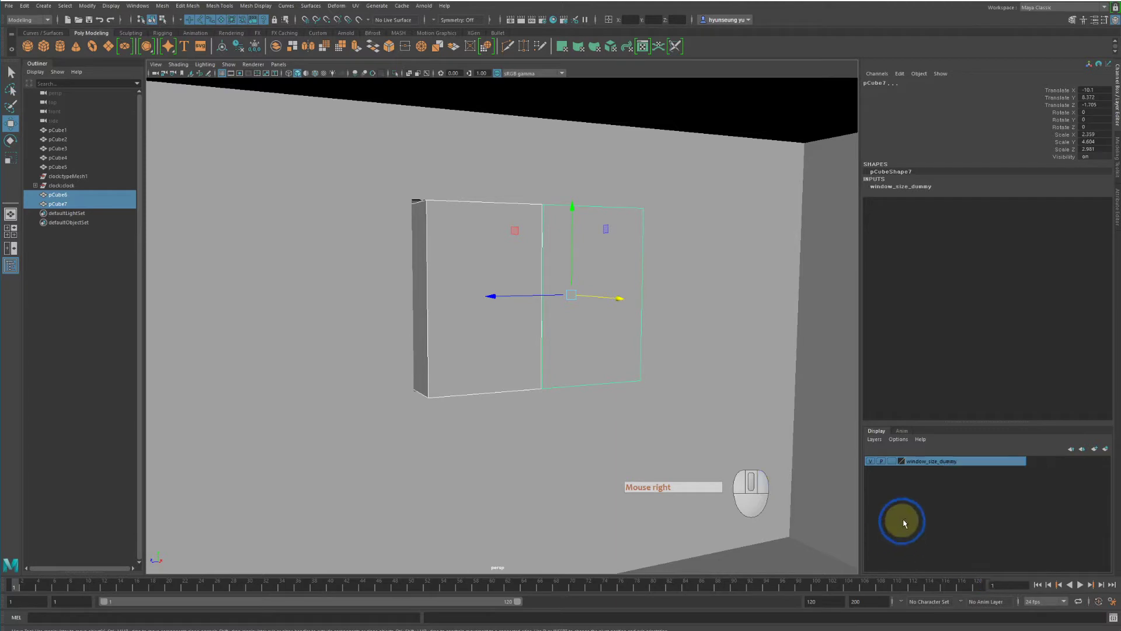
Set window_size_dummy to Template display, view the room in wireframe and clear the selection
{"action": "left_click_drag", "start_coordinate": [650, 375], "coordinate": [608, 371], "text": "alt"}
{"action": "key", "text": "4"}
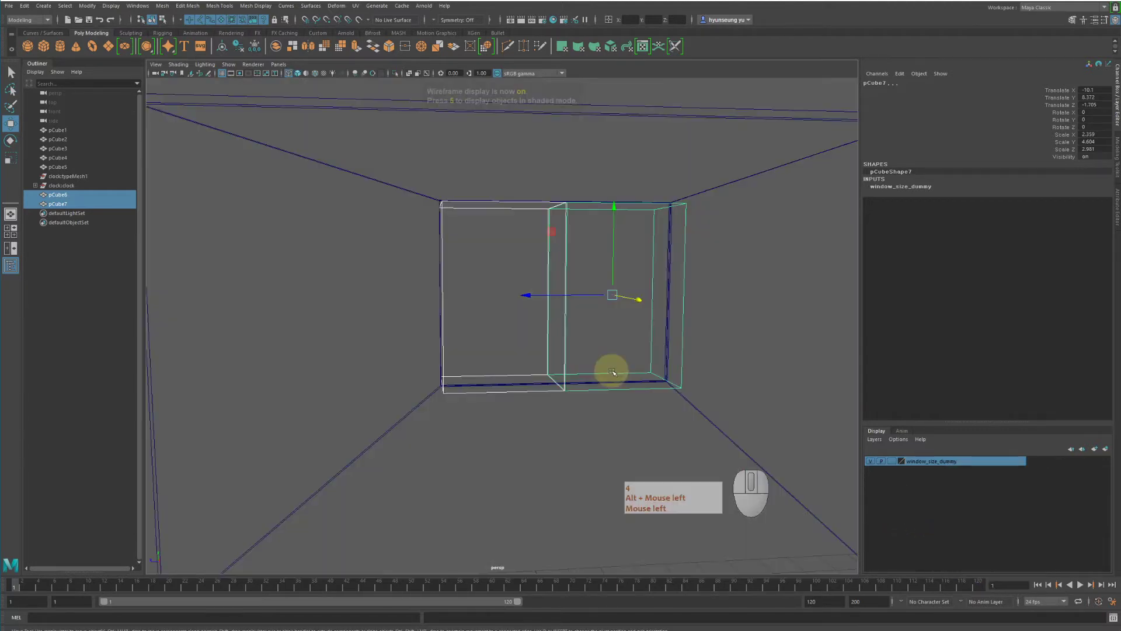
{"action": "key", "text": "5"}
{"action": "left_click", "coordinate": [892, 460]}
{"action": "key", "text": "4"}
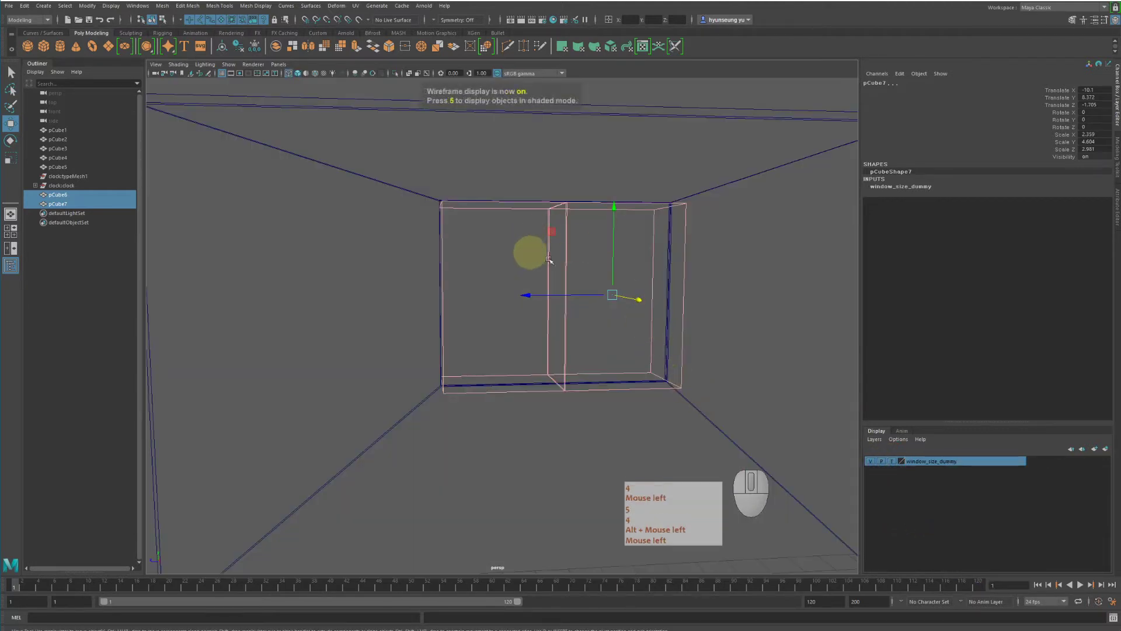
{"action": "left_click", "coordinate": [655, 273]}
{"action": "left_click_drag", "start_coordinate": [716, 325], "coordinate": [518, 291], "text": "alt"}
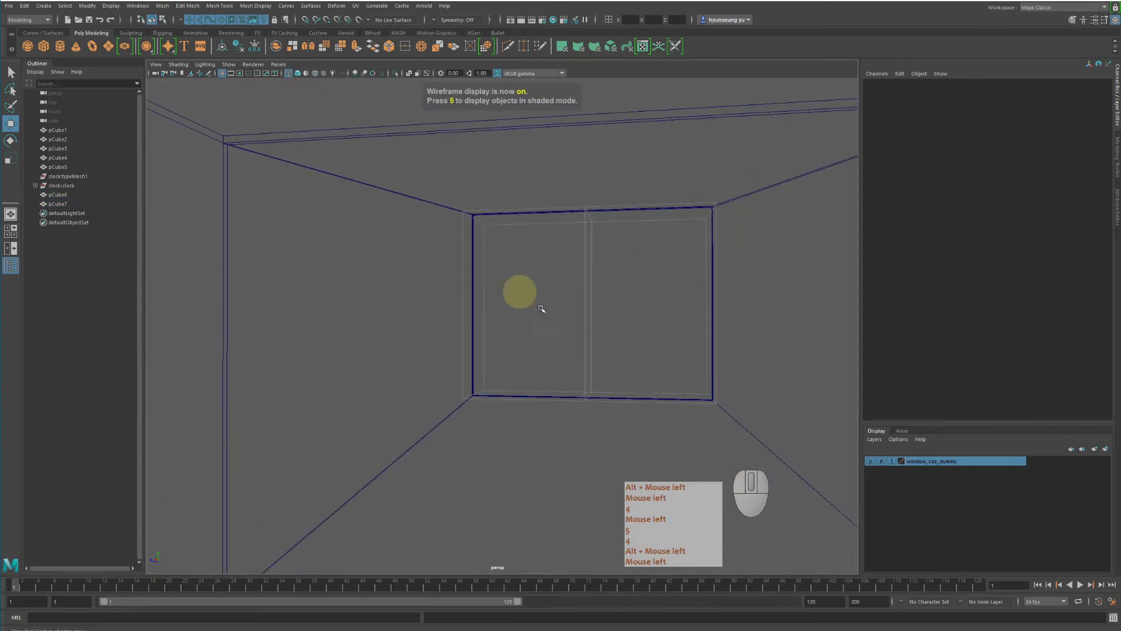
Examine how the templated window cubes line up with the wall opening in the side and perspective views
{"action": "key", "text": "space"}
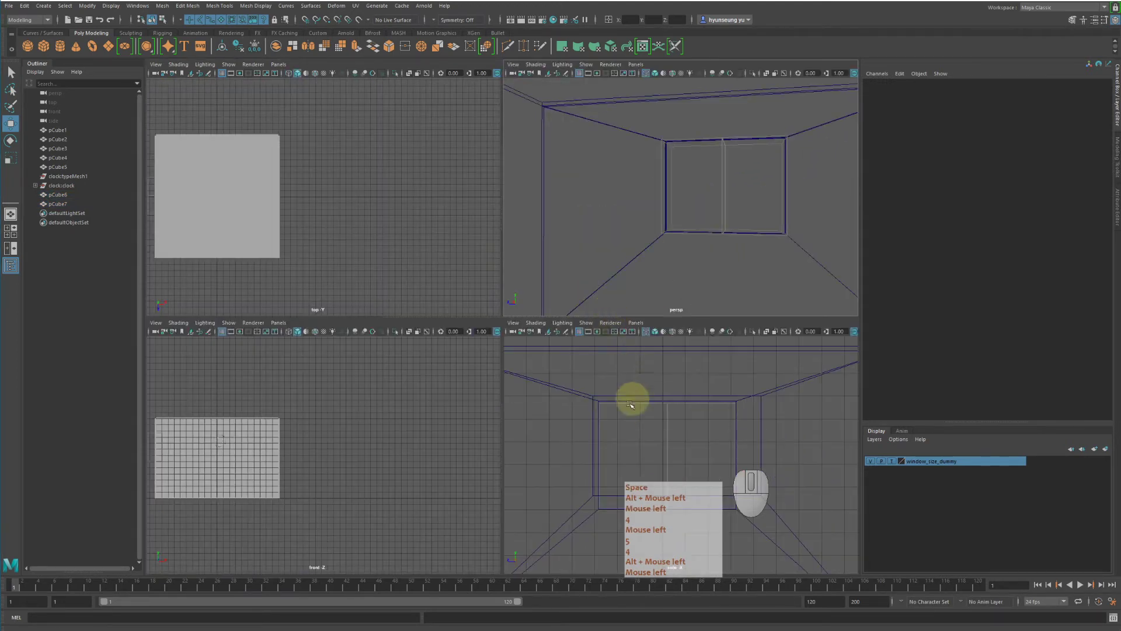
{"action": "key", "text": "space"}
{"action": "right_click_drag", "start_coordinate": [546, 354], "coordinate": [616, 355], "text": "alt"}
{"action": "middle_click_drag", "start_coordinate": [584, 354], "coordinate": [669, 350], "text": "alt"}
{"action": "right_click_drag", "start_coordinate": [583, 326], "coordinate": [623, 327], "text": "alt"}
{"action": "middle_click_drag", "start_coordinate": [623, 326], "coordinate": [629, 315], "text": "alt"}
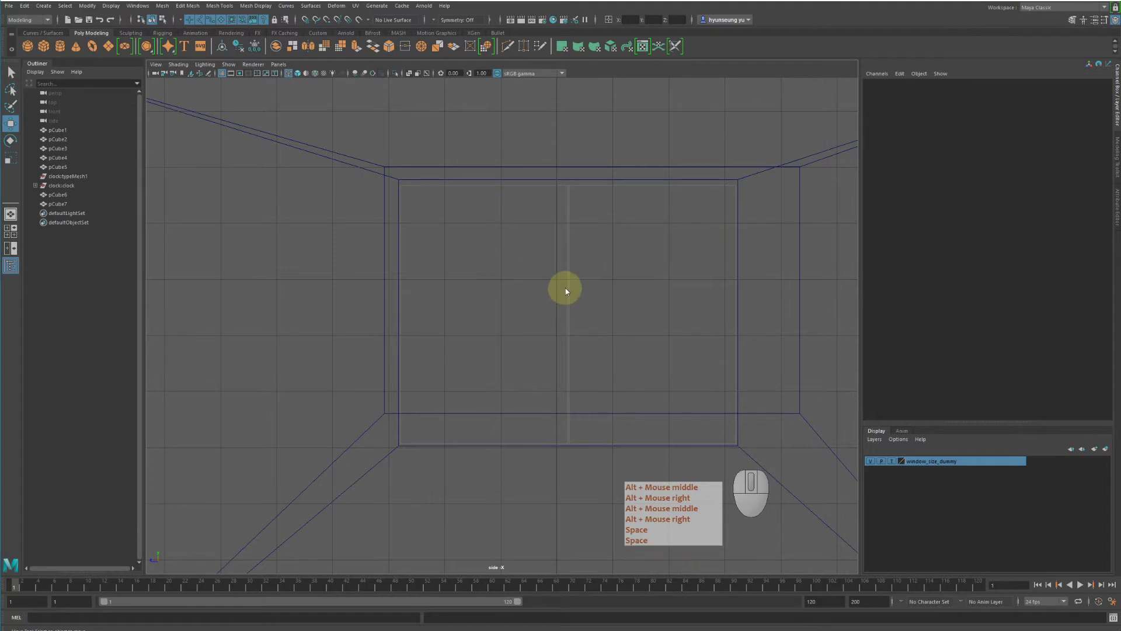
{"action": "key", "text": "space"}
{"action": "left_click_drag", "start_coordinate": [675, 257], "coordinate": [738, 243], "text": "alt"}
{"action": "key", "text": "space"}
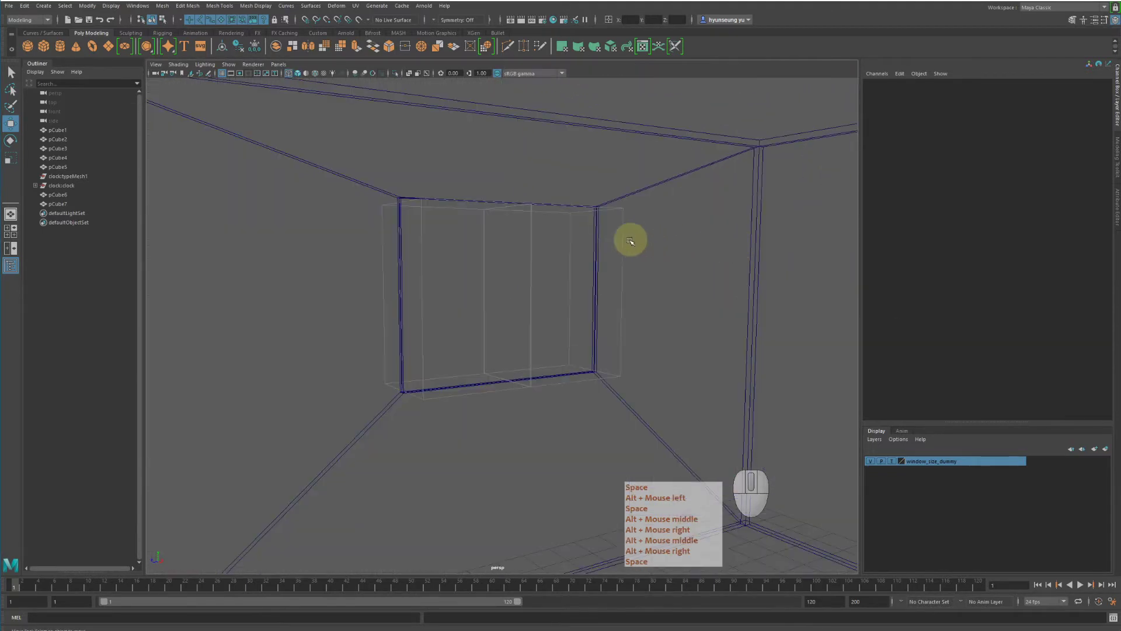
{"action": "mouse_move", "coordinate": [628, 240]}
{"action": "left_mouse_down", "text": "alt"}
{"action": "mouse_move", "coordinate": [654, 243]}
{"action": "mouse_move", "coordinate": [640, 247]}
{"action": "left_mouse_up", "text": "alt"}
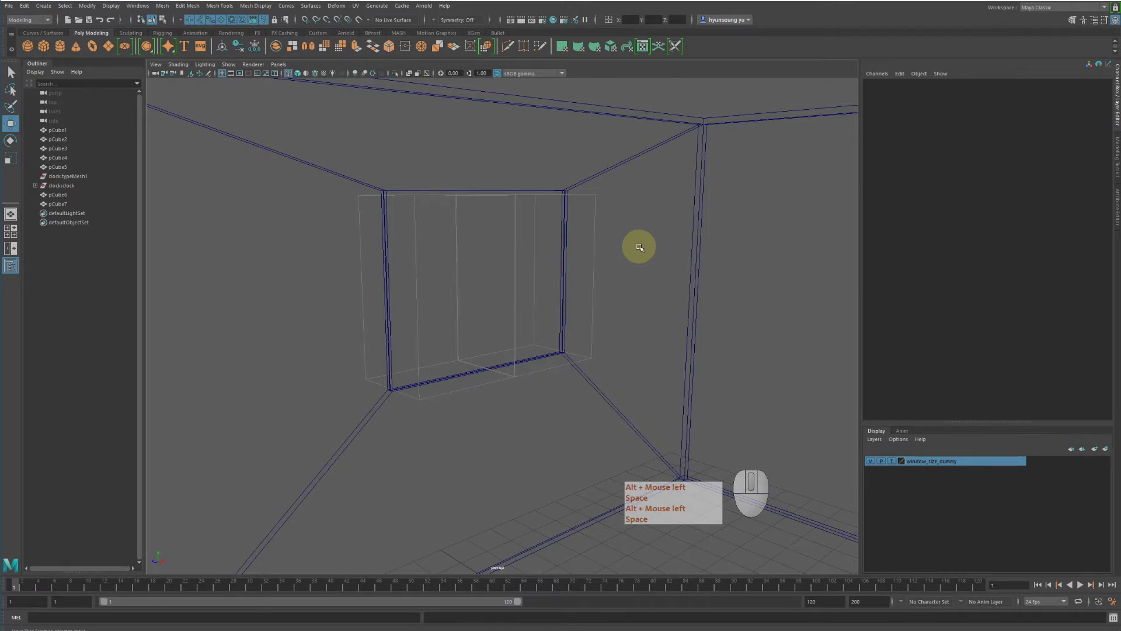
{"action": "left_click_drag", "start_coordinate": [680, 292], "coordinate": [642, 289], "text": "alt"}
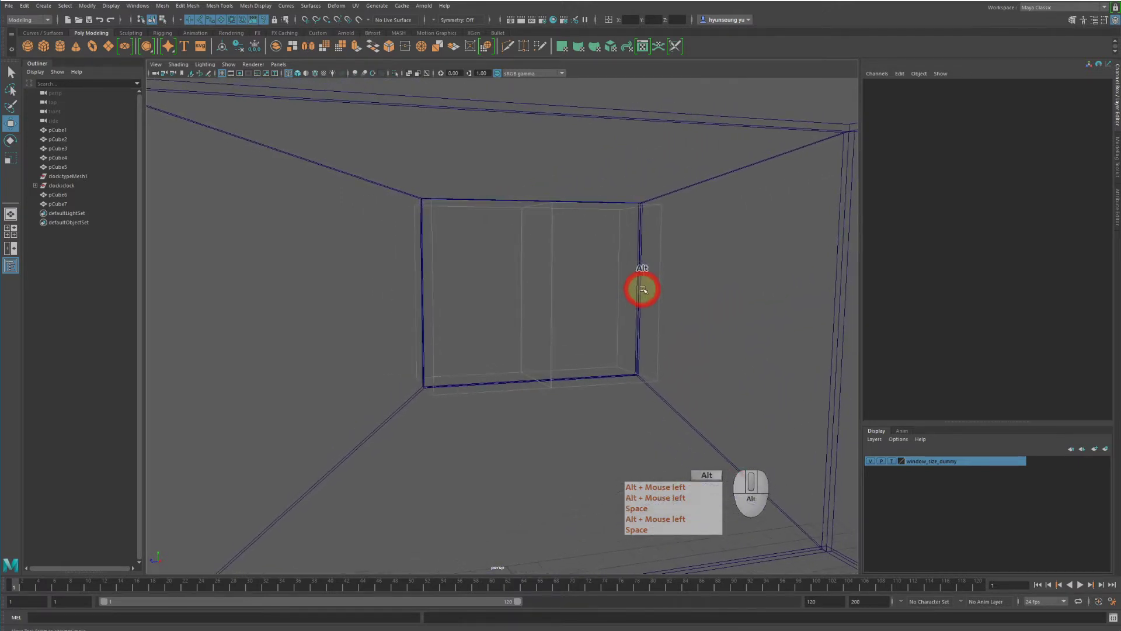
{"action": "key", "text": "space"}
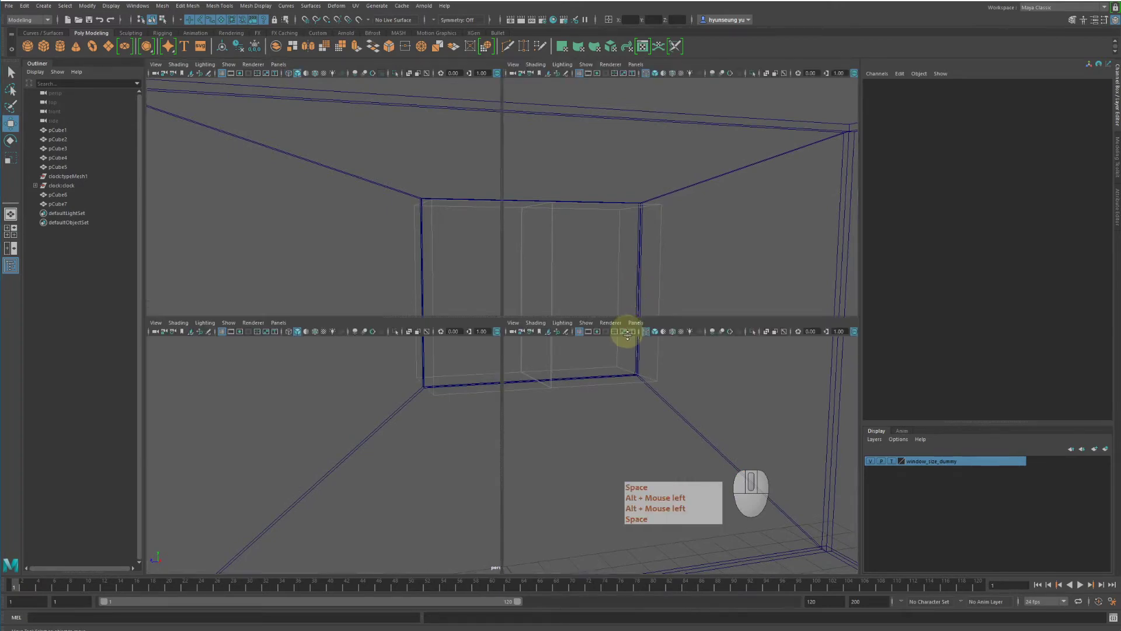
{"action": "key", "text": "space"}
{"action": "middle_click_drag", "start_coordinate": [571, 438], "coordinate": [513, 376], "text": "alt"}
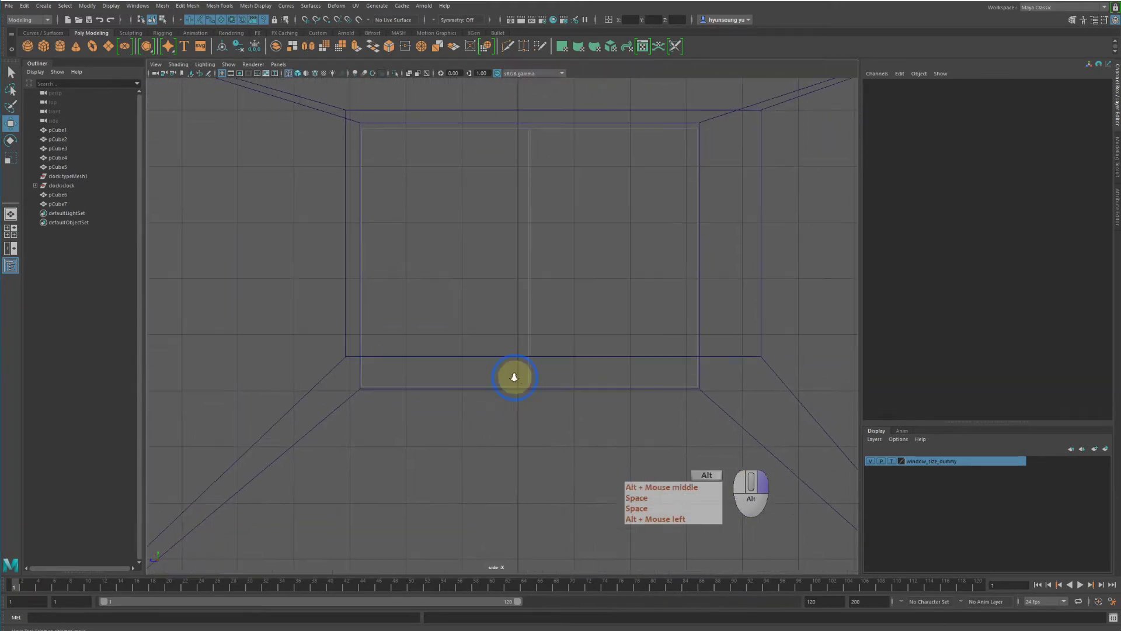
{"action": "right_click_drag", "start_coordinate": [514, 376], "coordinate": [591, 388], "text": "alt"}
{"action": "middle_click_drag", "start_coordinate": [590, 389], "coordinate": [513, 424], "text": "alt"}
Show the front view in wireframe and frame the bottom edge of the window opening in the side wall
{"action": "key", "text": "space"}
{"action": "key", "text": "space"}
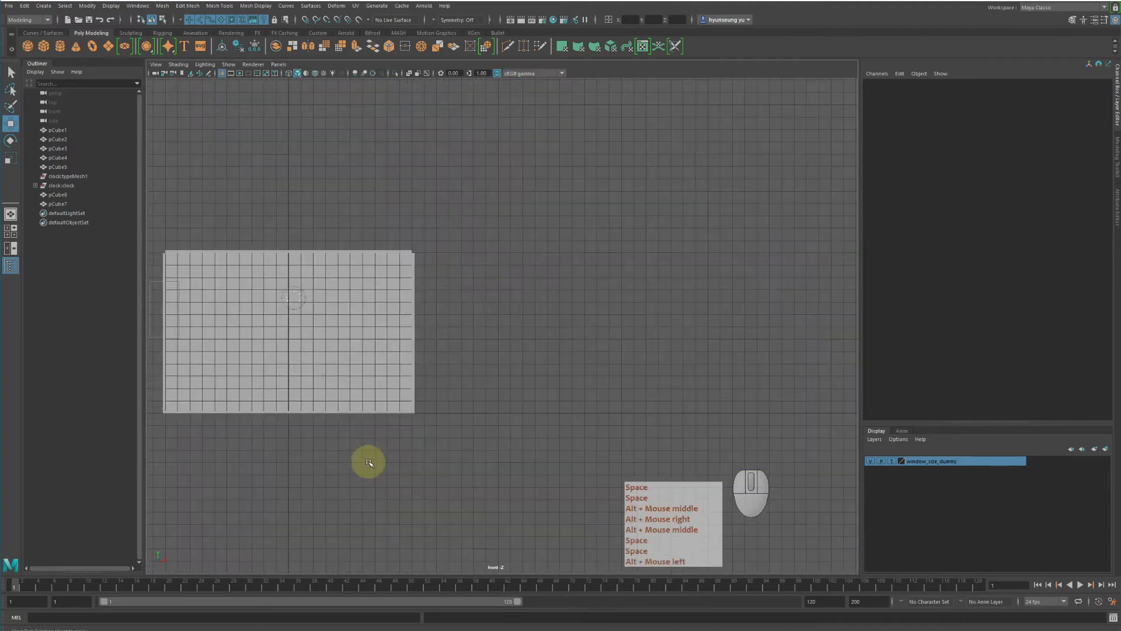
{"action": "key", "text": "4"}
{"action": "middle_click_drag", "start_coordinate": [358, 435], "coordinate": [456, 419], "text": "alt"}
{"action": "scroll", "coordinate": [318, 385], "scroll_direction": "up", "scroll_amount": 3}
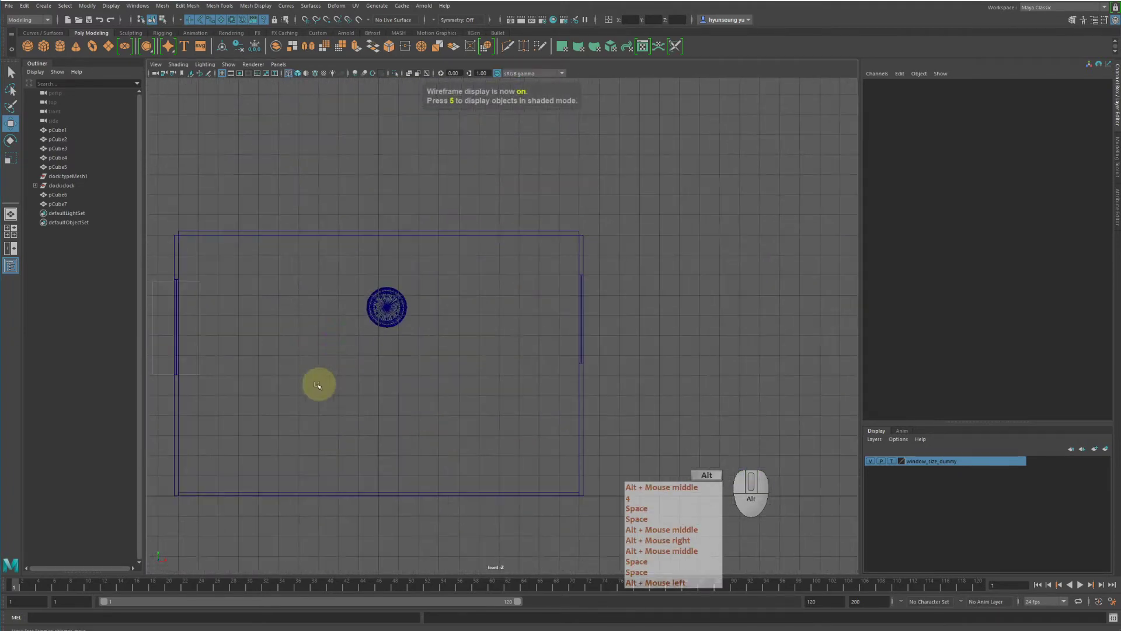
{"action": "middle_click_drag", "start_coordinate": [318, 385], "coordinate": [523, 353], "text": "alt"}
{"action": "scroll", "coordinate": [407, 379], "scroll_direction": "up", "scroll_amount": 4}
{"action": "scroll", "coordinate": [438, 395], "scroll_direction": "up", "scroll_amount": 3}
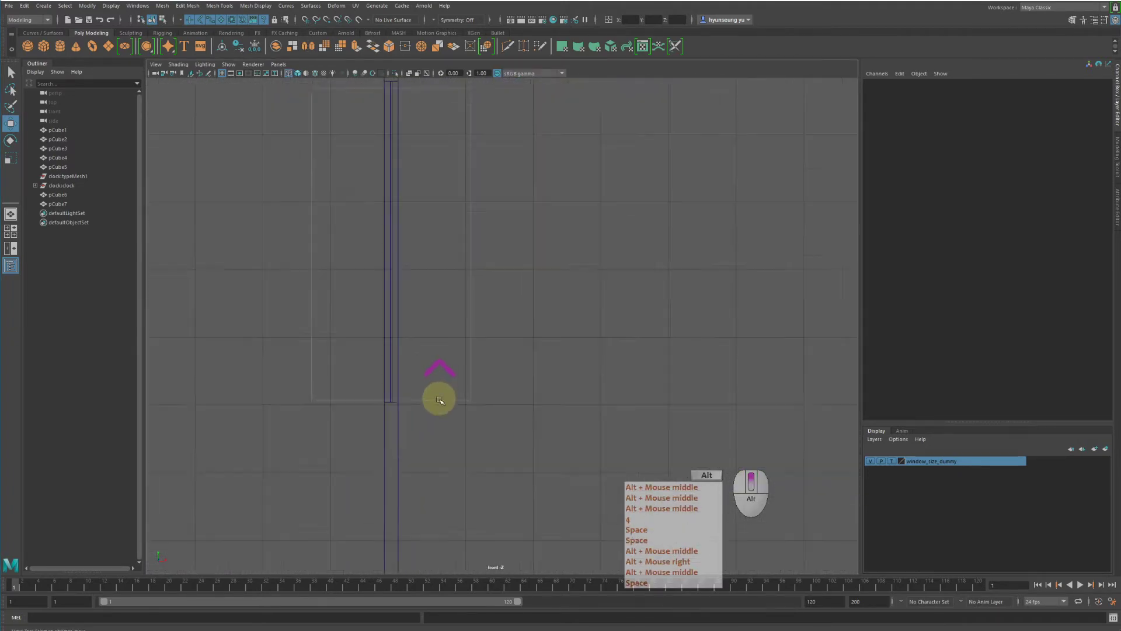
{"action": "middle_click_drag", "start_coordinate": [438, 395], "coordinate": [564, 375], "text": "alt"}
{"action": "middle_click_drag", "start_coordinate": [488, 362], "coordinate": [495, 335], "text": "alt"}
{"action": "right_click_drag", "start_coordinate": [499, 335], "coordinate": [747, 352], "text": "alt"}
{"action": "right_click_drag", "start_coordinate": [573, 373], "coordinate": [661, 383], "text": "alt"}
{"action": "middle_click_drag", "start_coordinate": [661, 383], "coordinate": [592, 364], "text": "alt"}
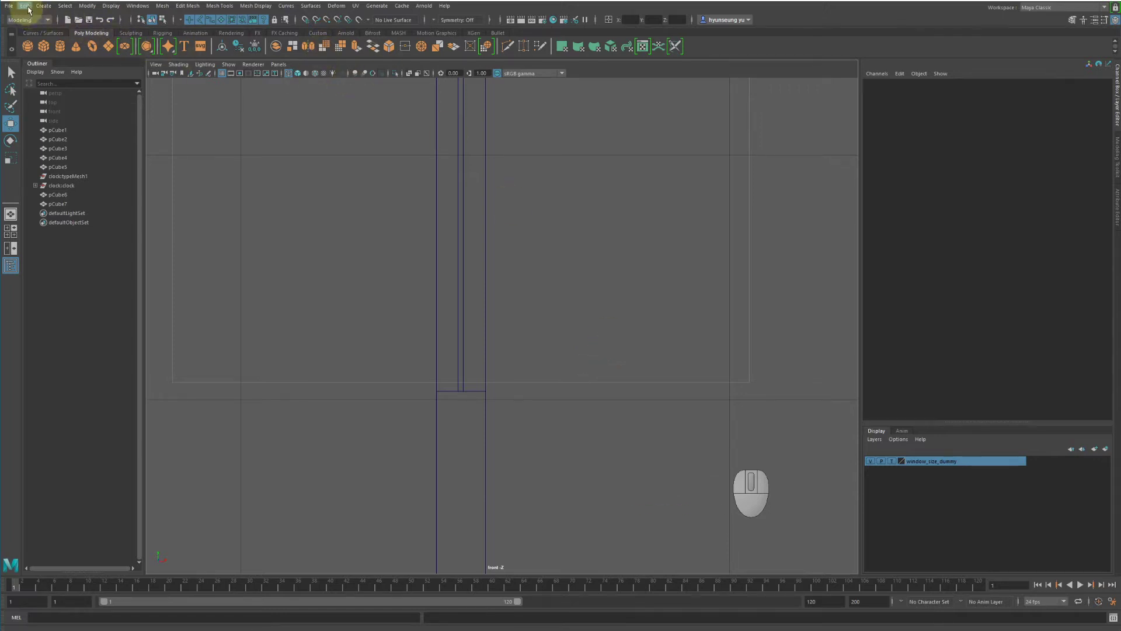
Activate the CV Curve Tool and frame the wall section closely at the bottom edge of the window opening
{"action": "left_click", "coordinate": [51, 9]}
{"action": "mouse_move", "coordinate": [73, 79]}
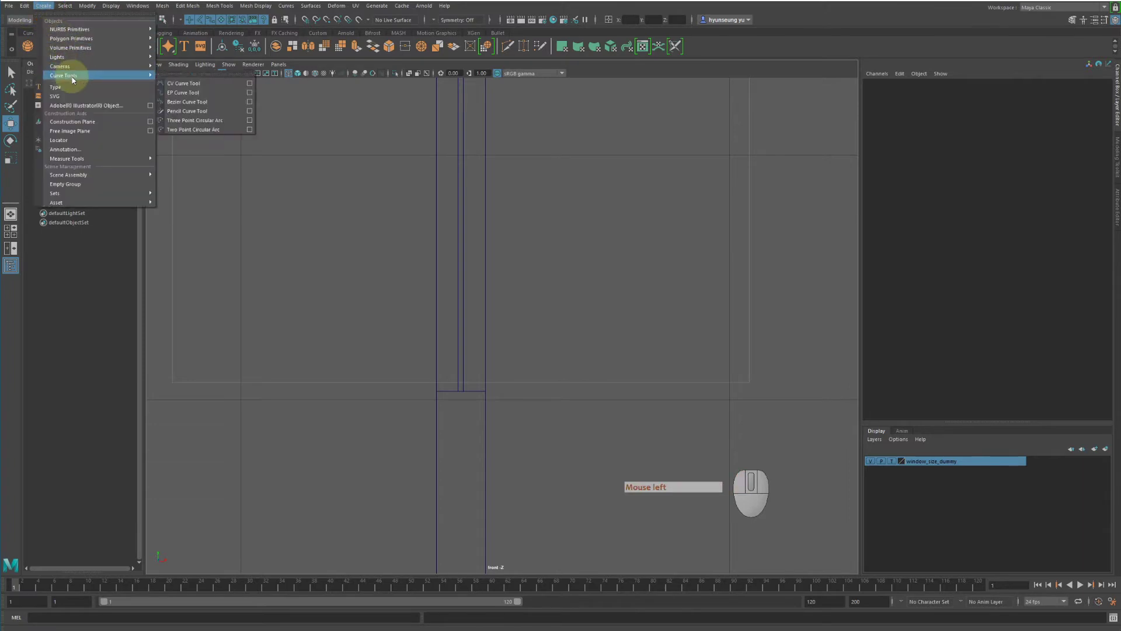
{"action": "left_click", "coordinate": [183, 84]}
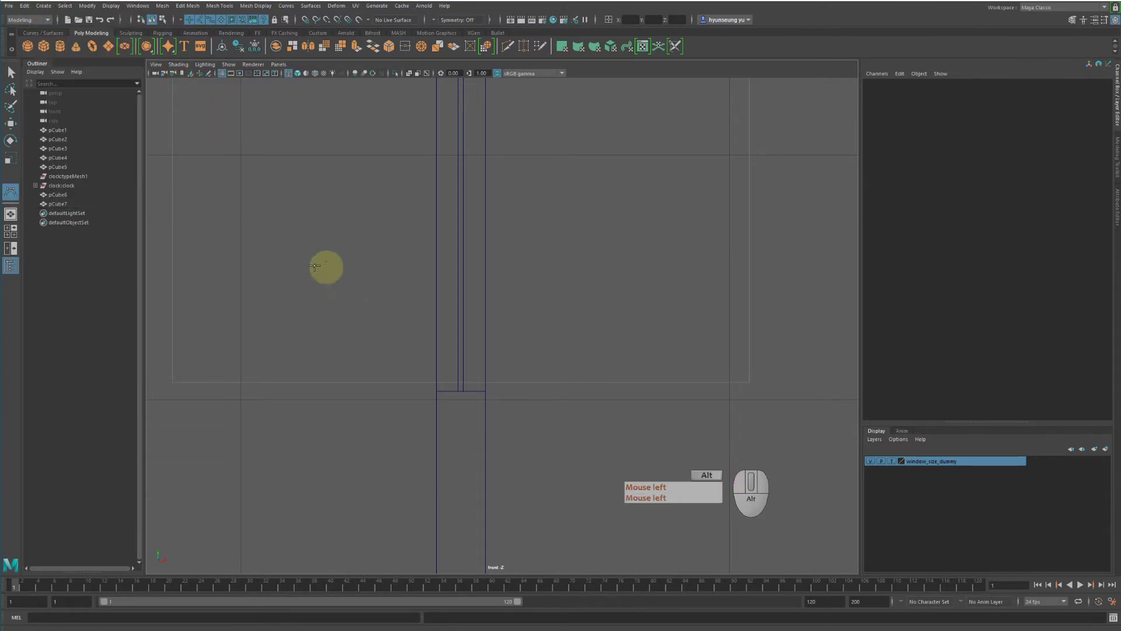
{"action": "right_click_drag", "start_coordinate": [325, 266], "coordinate": [519, 331], "text": "alt"}
{"action": "middle_click_drag", "start_coordinate": [502, 331], "coordinate": [552, 264], "text": "alt"}
{"action": "right_click_drag", "start_coordinate": [549, 268], "coordinate": [711, 308], "text": "alt"}
{"action": "middle_click_drag", "start_coordinate": [516, 310], "coordinate": [560, 290], "text": "alt"}
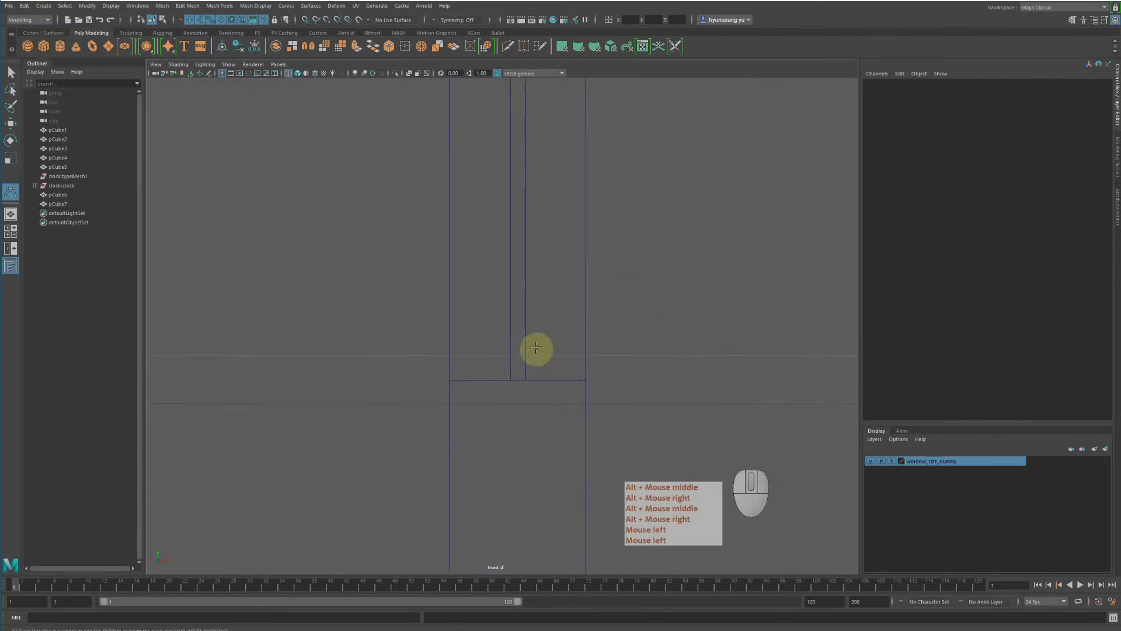
{"action": "middle_click_drag", "start_coordinate": [505, 328], "coordinate": [532, 323], "text": "alt"}
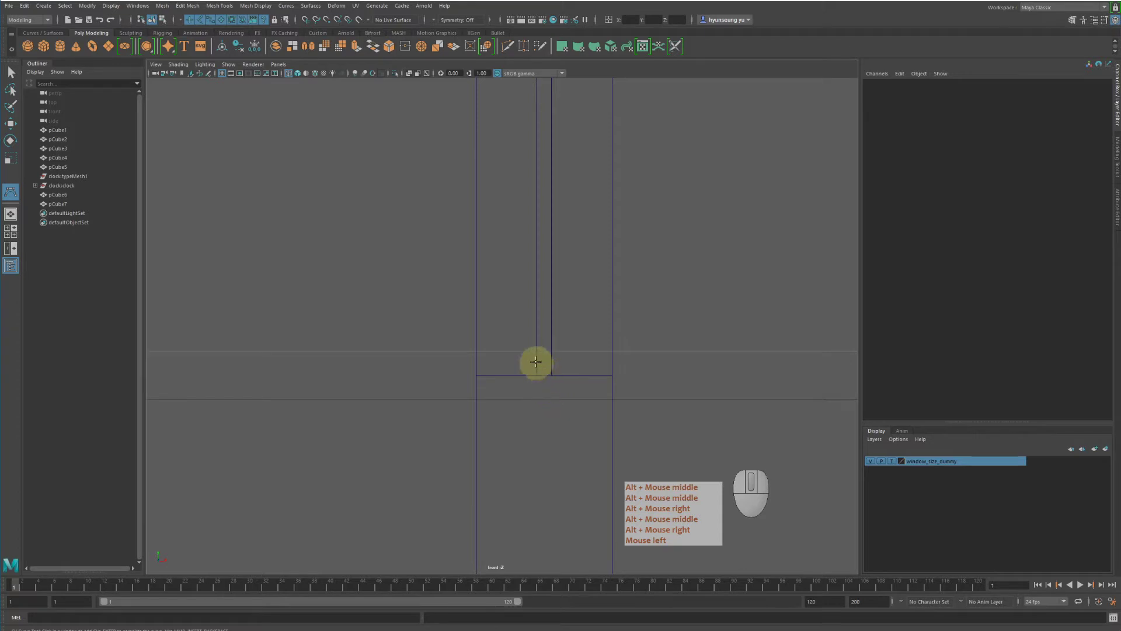
{"action": "left_click", "coordinate": [594, 358]}
{"action": "left_click", "coordinate": [607, 361], "text": "shift"}
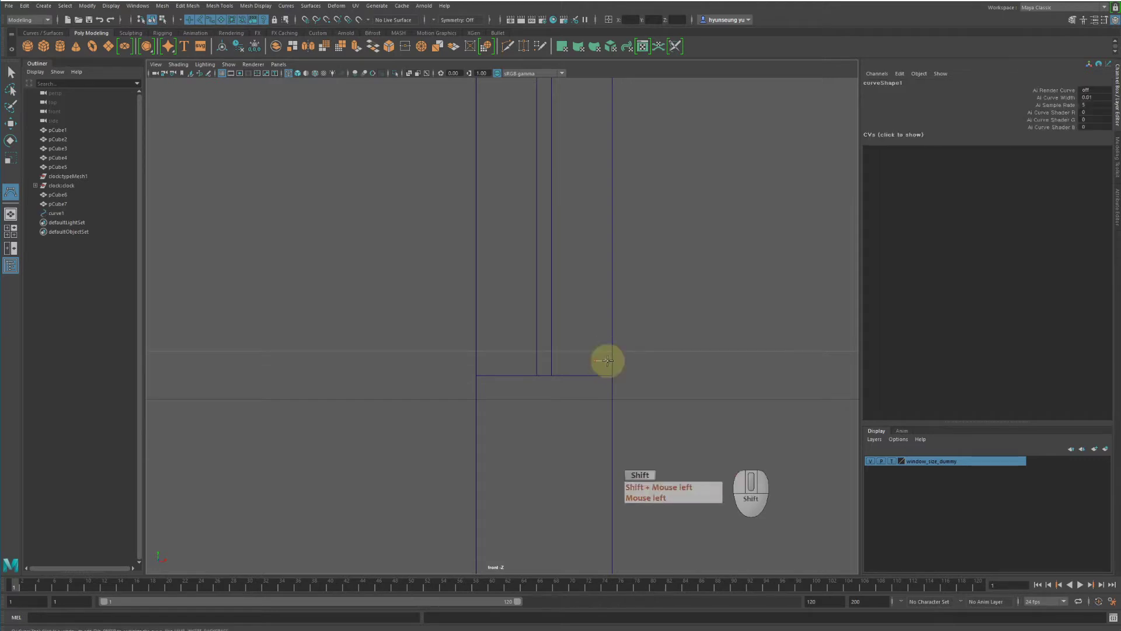
{"action": "left_click", "coordinate": [608, 360], "text": "shift"}
{"action": "left_click", "coordinate": [610, 303], "text": "shift"}
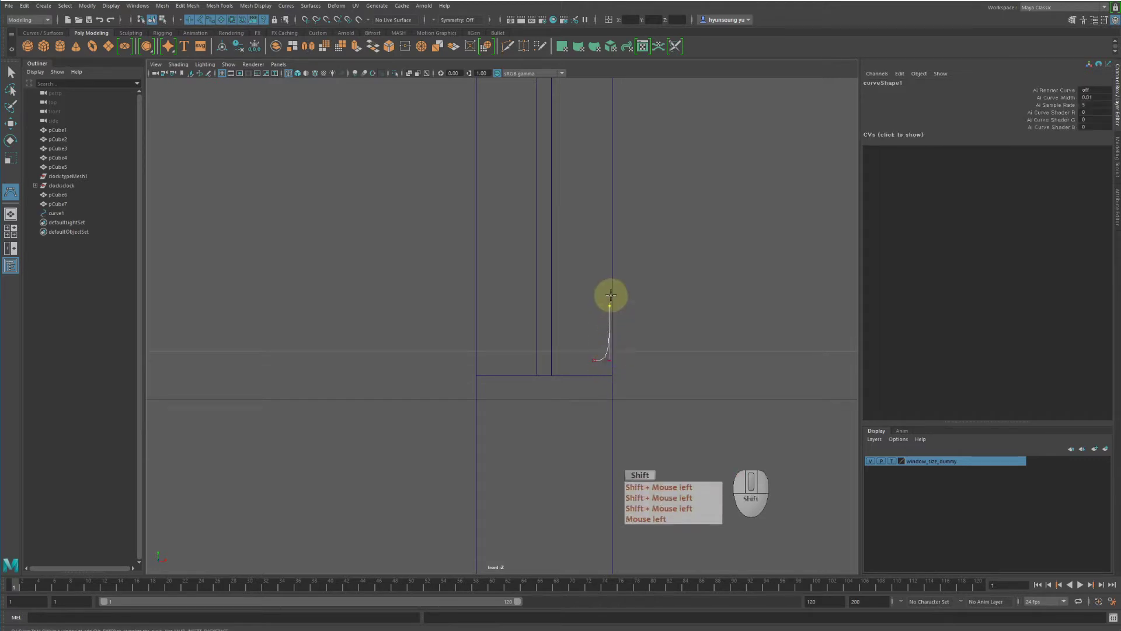
{"action": "left_click", "coordinate": [608, 296], "text": "shift"}
{"action": "left_click", "coordinate": [614, 296], "text": "shift"}
{"action": "left_click", "coordinate": [614, 296], "text": "shift"}
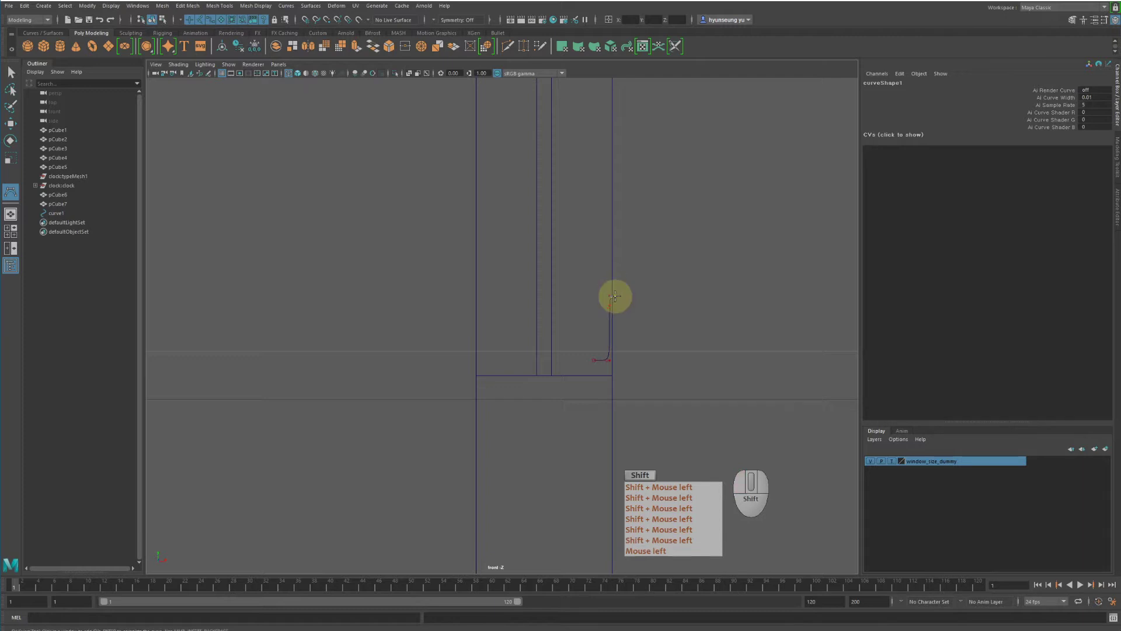
{"action": "left_click", "coordinate": [619, 371], "text": "shift"}
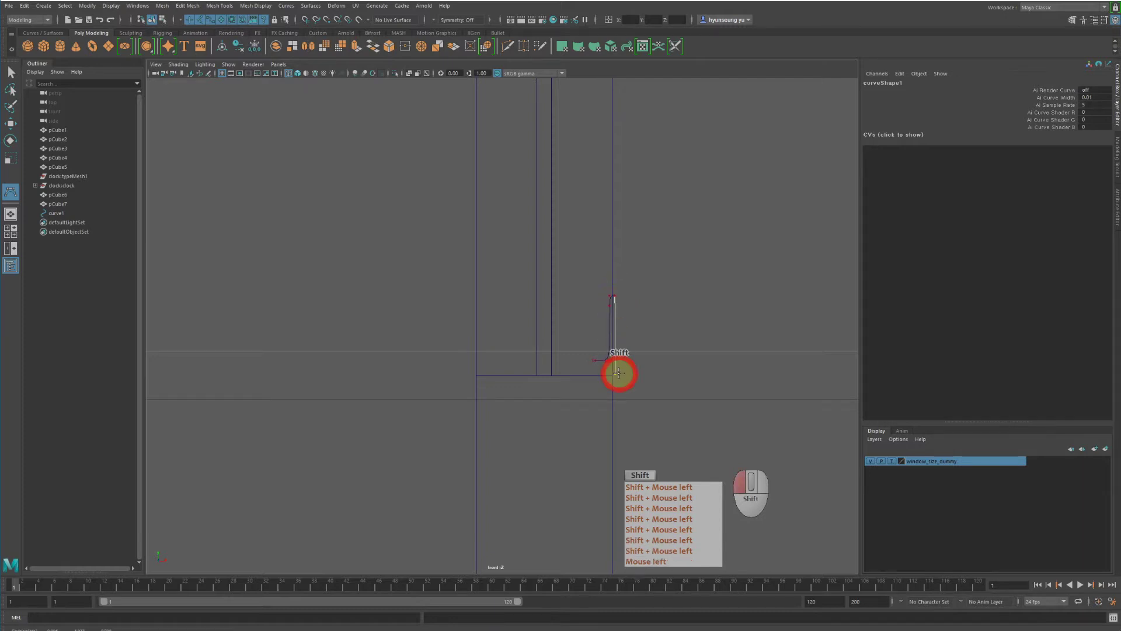
{"action": "left_click", "coordinate": [616, 375], "text": "shift"}
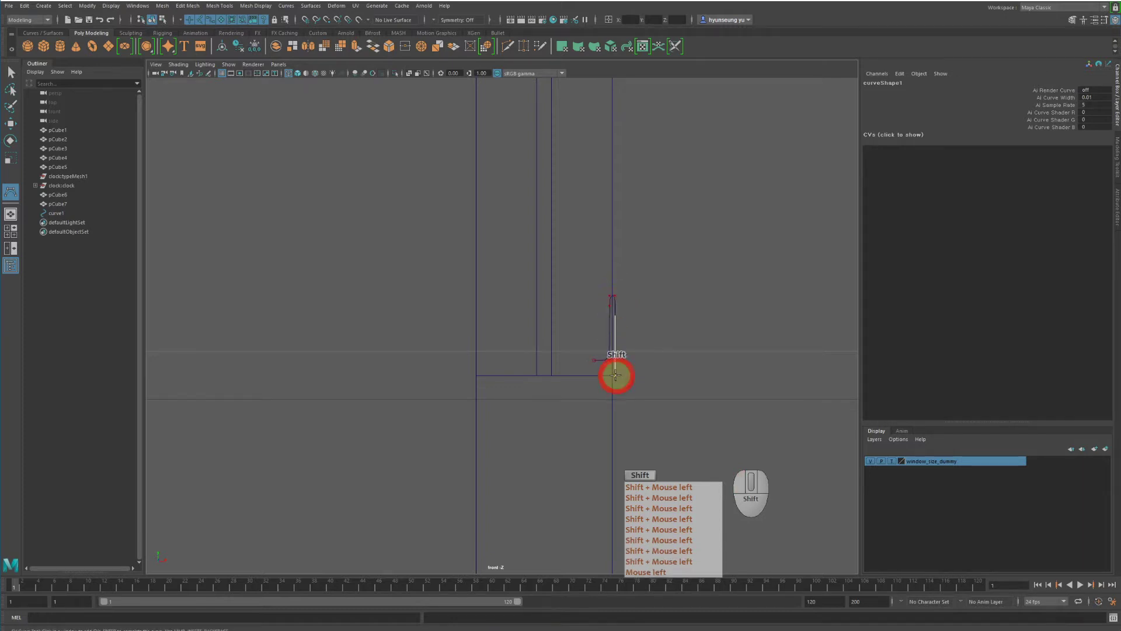
{"action": "left_click", "coordinate": [557, 376], "text": "shift"}
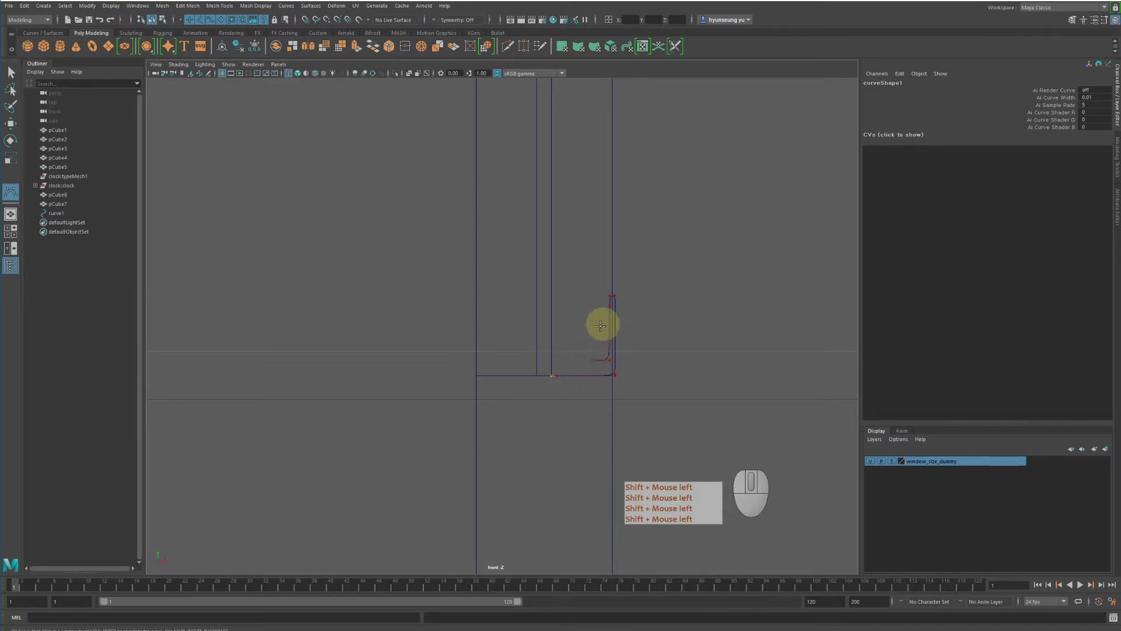
{"action": "middle_click_drag", "start_coordinate": [573, 325], "coordinate": [571, 310], "text": "alt"}
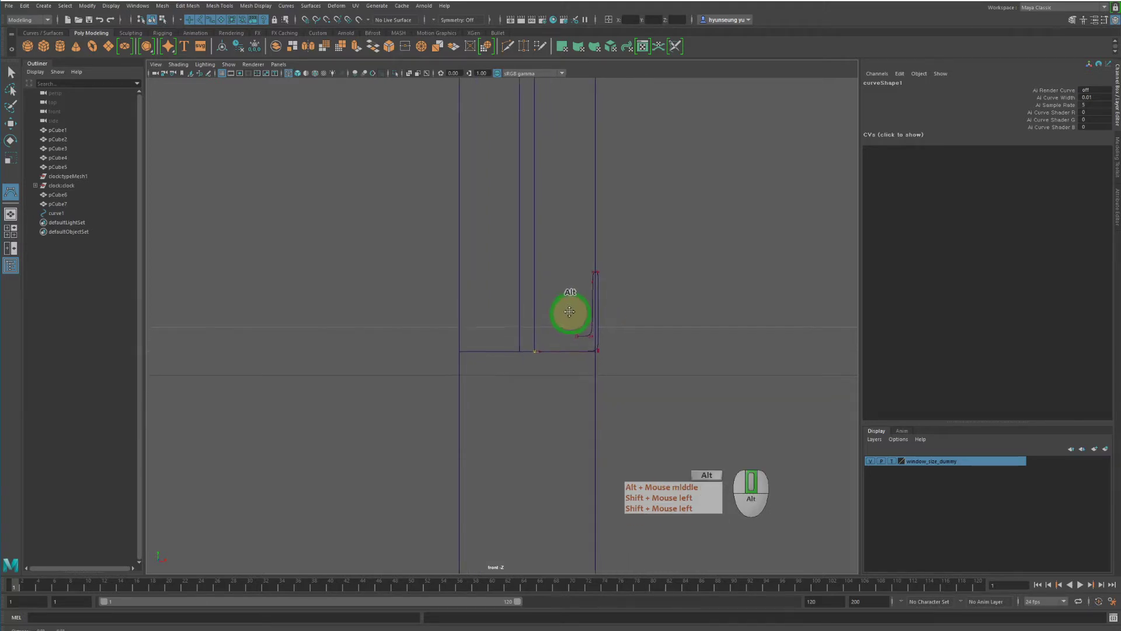
{"action": "right_click_drag", "start_coordinate": [571, 310], "coordinate": [637, 334], "text": "alt"}
{"action": "middle_click_drag", "start_coordinate": [637, 334], "coordinate": [626, 303], "text": "alt"}
{"action": "right_click_drag", "start_coordinate": [626, 303], "coordinate": [774, 323], "text": "alt"}
{"action": "middle_click_drag", "start_coordinate": [660, 315], "coordinate": [624, 348], "text": "alt"}
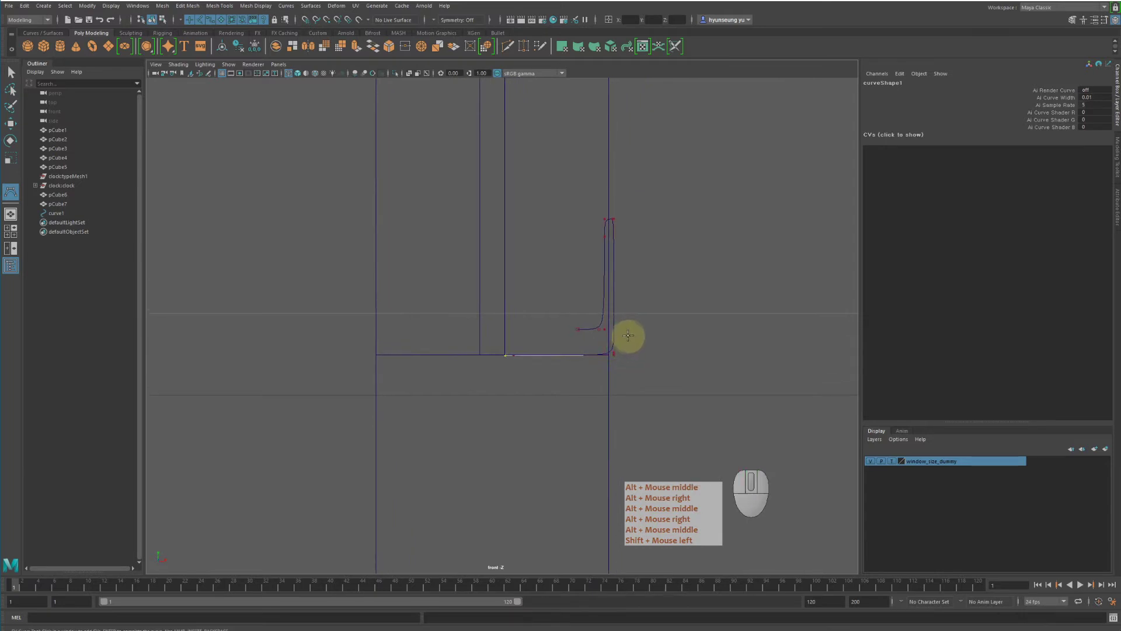
{"action": "key", "text": "BackSpace"}
{"action": "key", "text": "BackSpace"}
{"action": "key", "text": "BackSpace"}
{"action": "key", "text": "BackSpace"}
{"action": "key", "text": "BackSpace"}
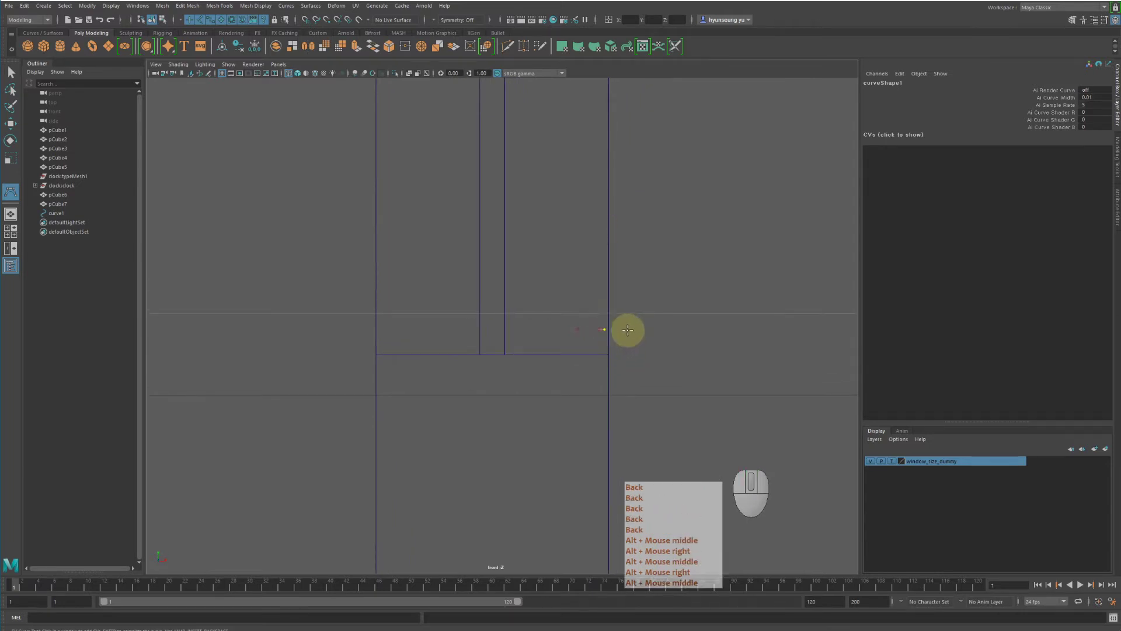
{"action": "key", "text": "BackSpace"}
{"action": "key", "text": "BackSpace"}
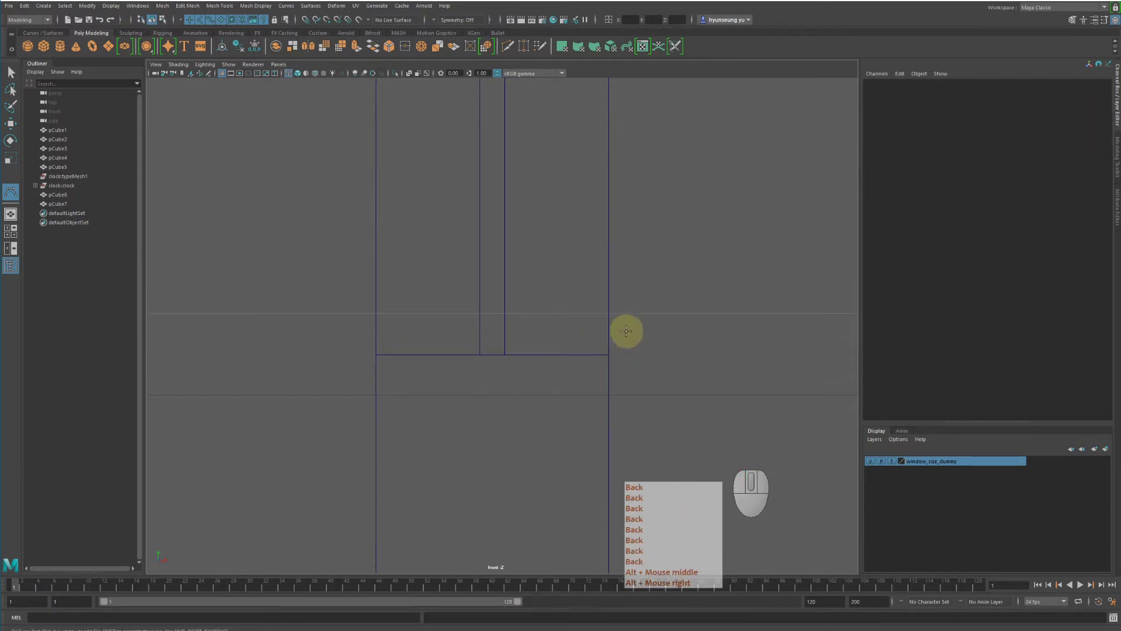
Begin the frame profile curve above the opening's bottom edge, running toward the room over a low raised ridge with doubled points at its corners
{"action": "left_click", "coordinate": [493, 323]}
{"action": "left_click", "coordinate": [540, 324], "text": "shift"}
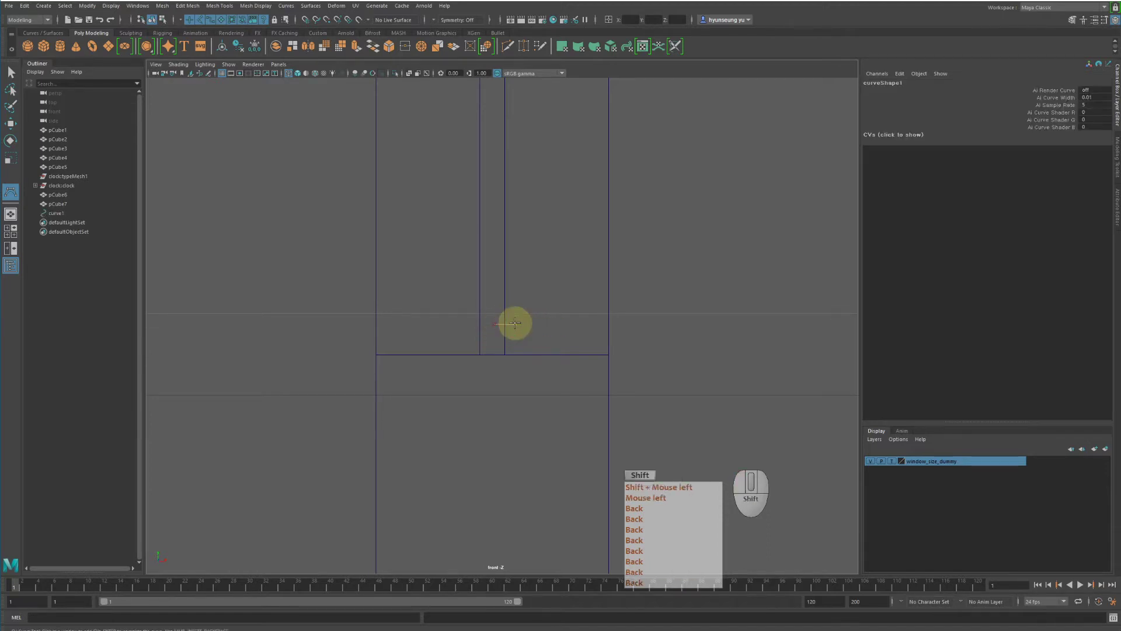
{"action": "left_click", "coordinate": [524, 292], "text": "shift"}
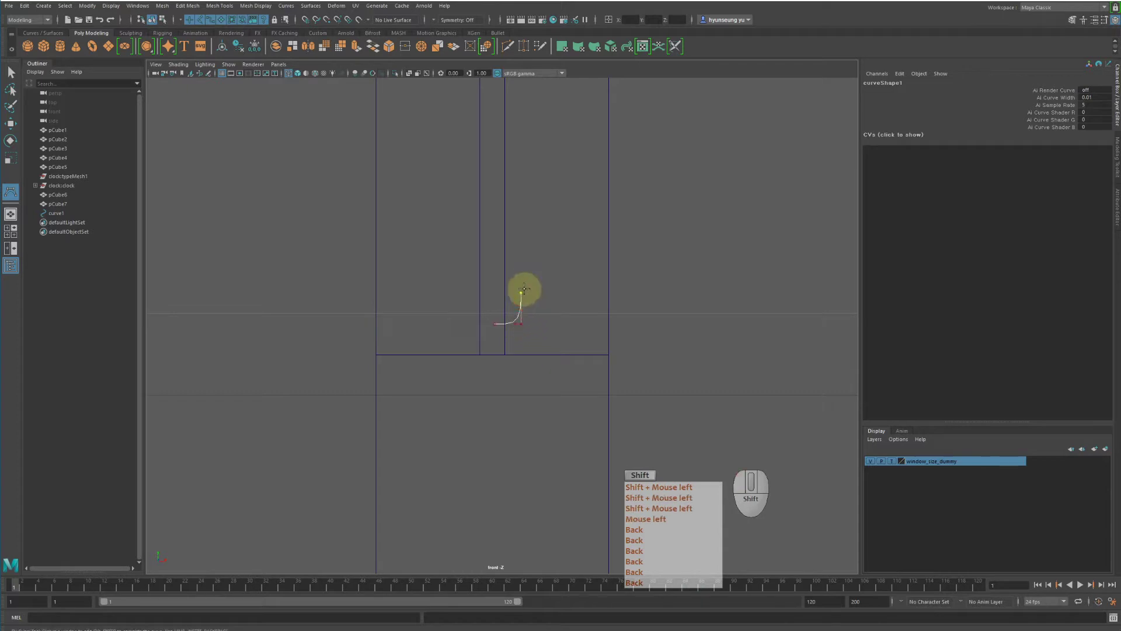
{"action": "left_click", "coordinate": [523, 288], "text": "shift"}
{"action": "left_click", "coordinate": [545, 290], "text": "shift"}
{"action": "left_click", "coordinate": [550, 292], "text": "shift"}
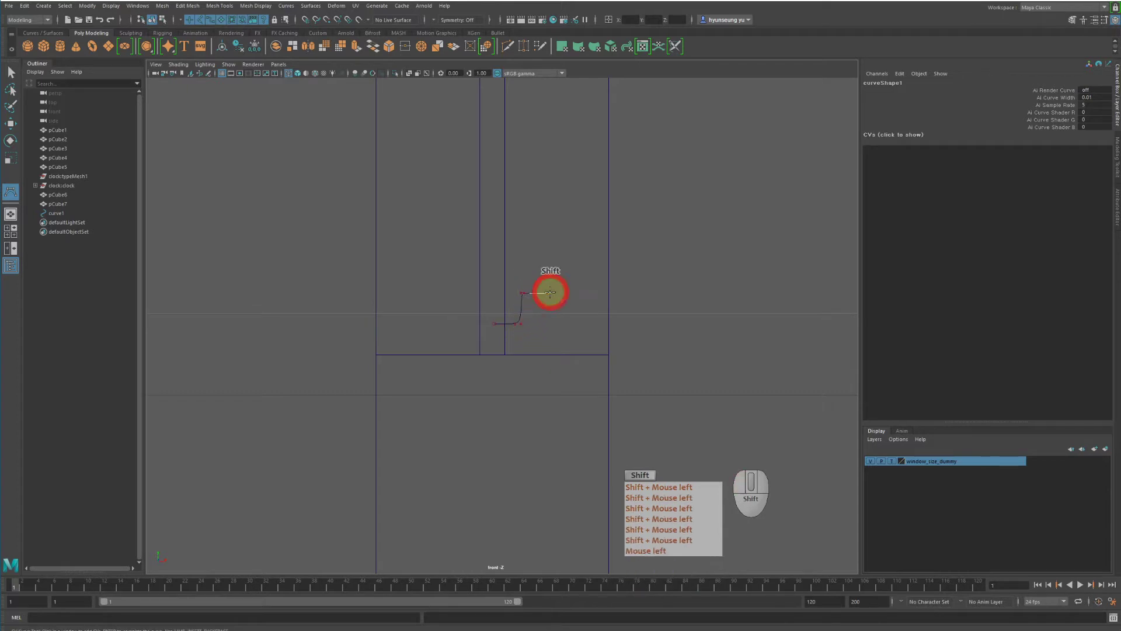
{"action": "left_click", "coordinate": [552, 322], "text": "shift"}
{"action": "left_click", "coordinate": [550, 322], "text": "shift"}
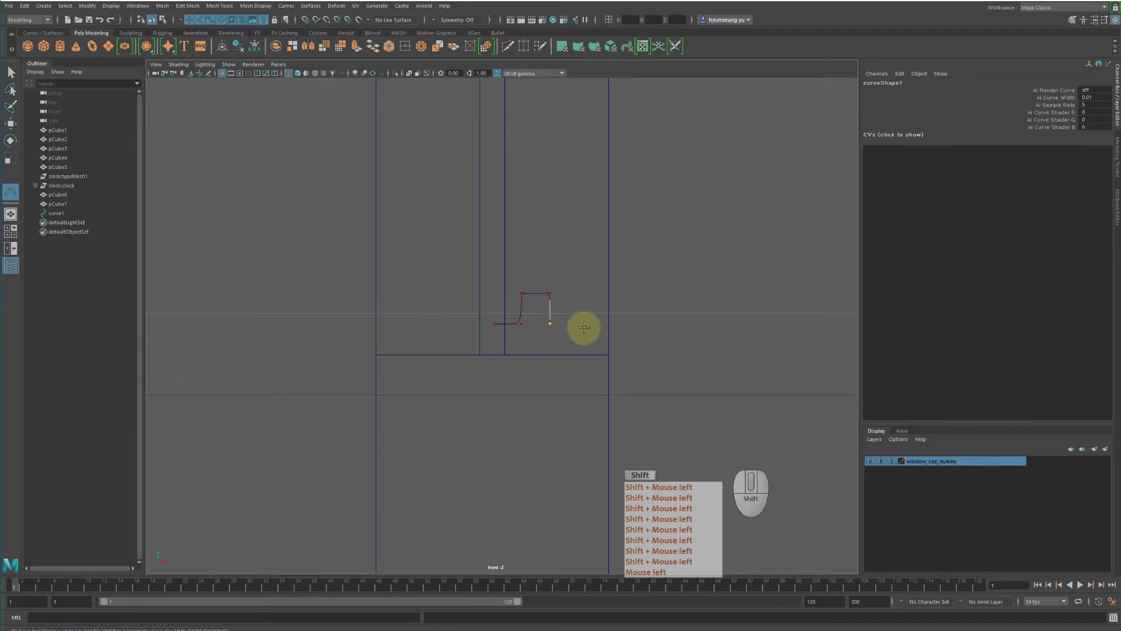
Extend the profile curve along a short flat groove and up into a taller ridge ending at the wall's room-side face
{"action": "left_click", "coordinate": [605, 323], "text": "shift"}
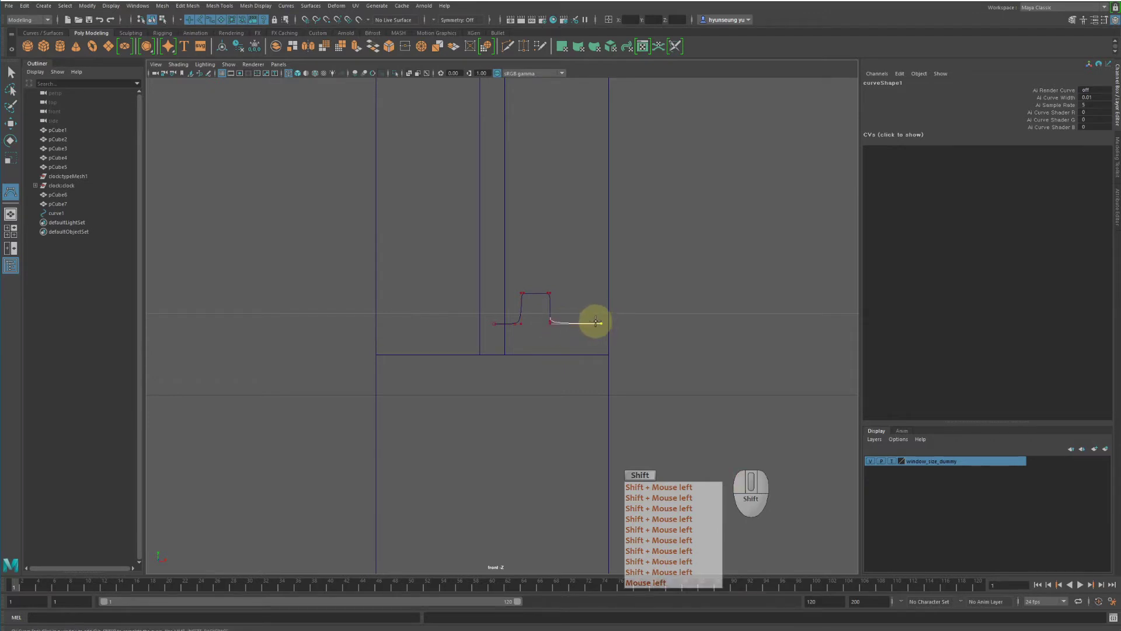
{"action": "key", "text": "BackSpace"}
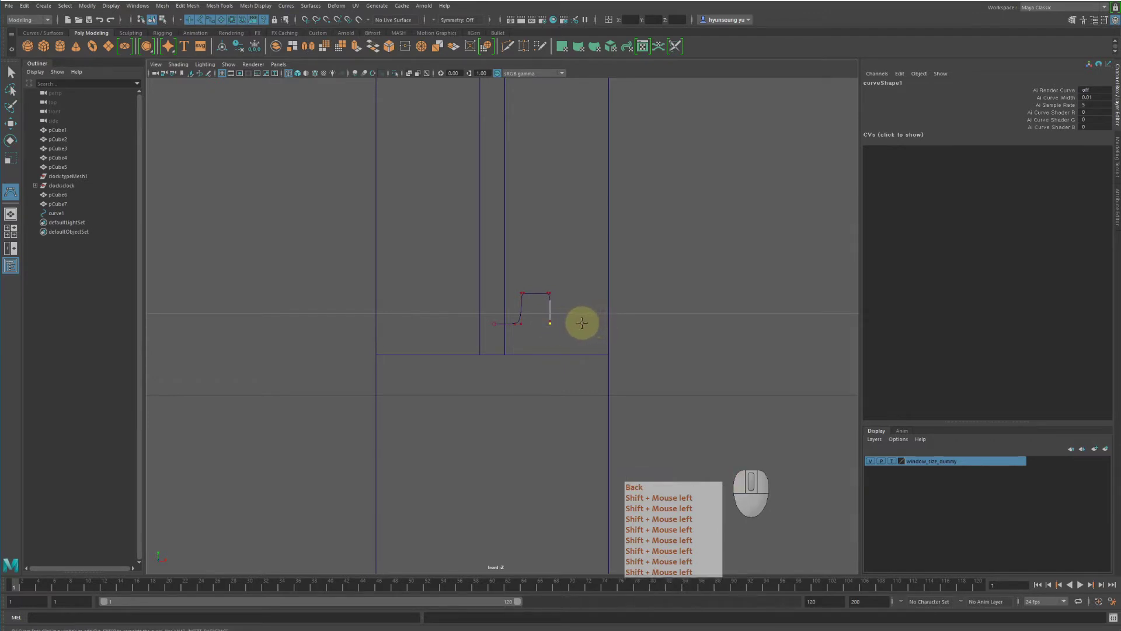
{"action": "left_click", "coordinate": [582, 322], "text": "shift"}
{"action": "left_click", "coordinate": [586, 322], "text": "shift"}
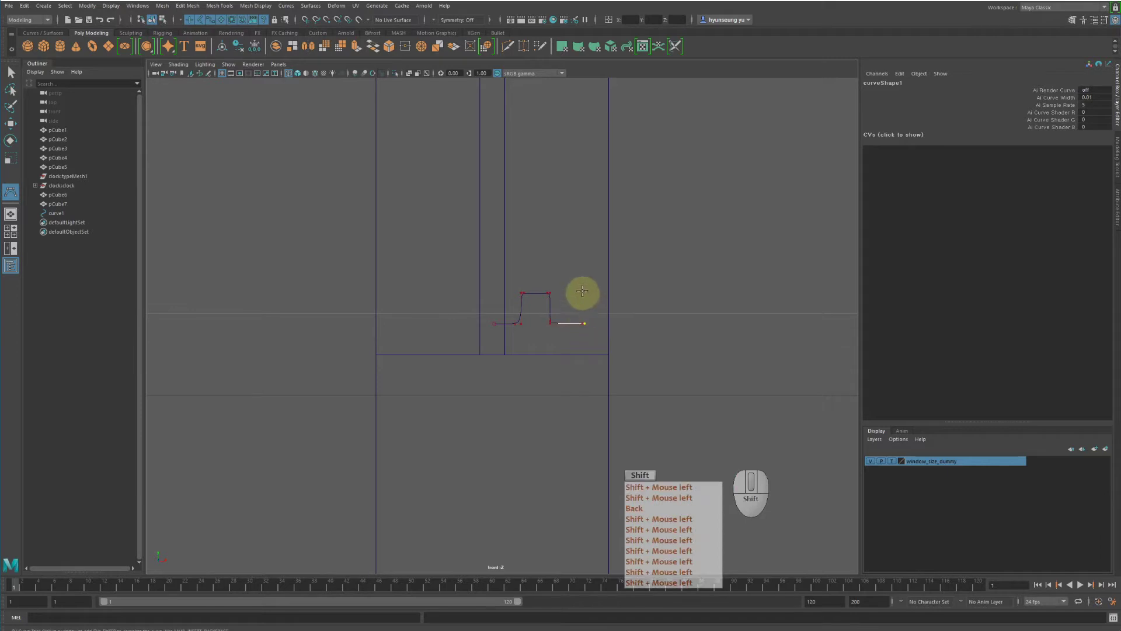
{"action": "left_click", "coordinate": [584, 272], "text": "shift"}
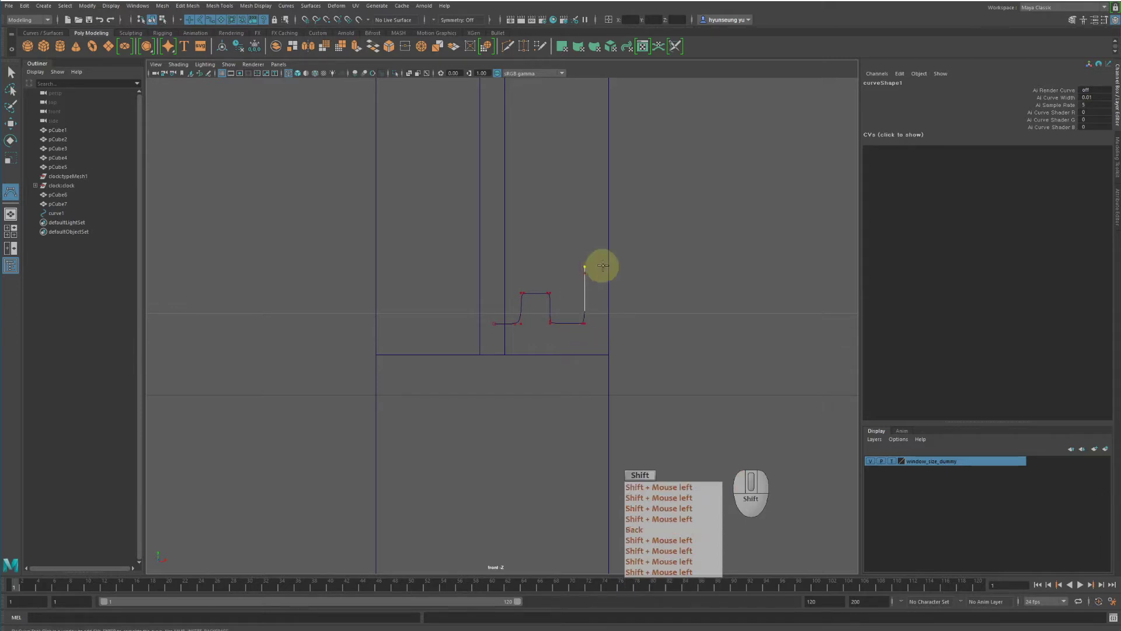
{"action": "left_click", "coordinate": [607, 263], "text": "shift"}
{"action": "left_click", "coordinate": [608, 266], "text": "shift"}
Run the profile curve down the wall face and back just below the opening's bottom edge, and finish it with its ends open
{"action": "left_click", "coordinate": [608, 354], "text": "shift"}
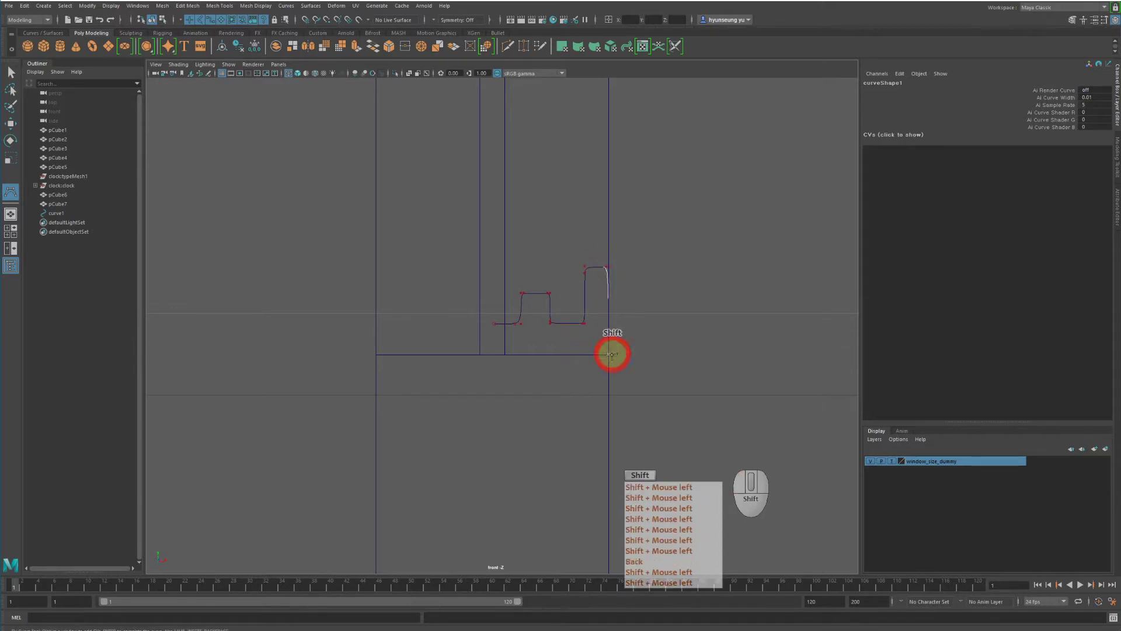
{"action": "left_click", "coordinate": [609, 359], "text": "shift"}
{"action": "left_click", "coordinate": [497, 358], "text": "shift"}
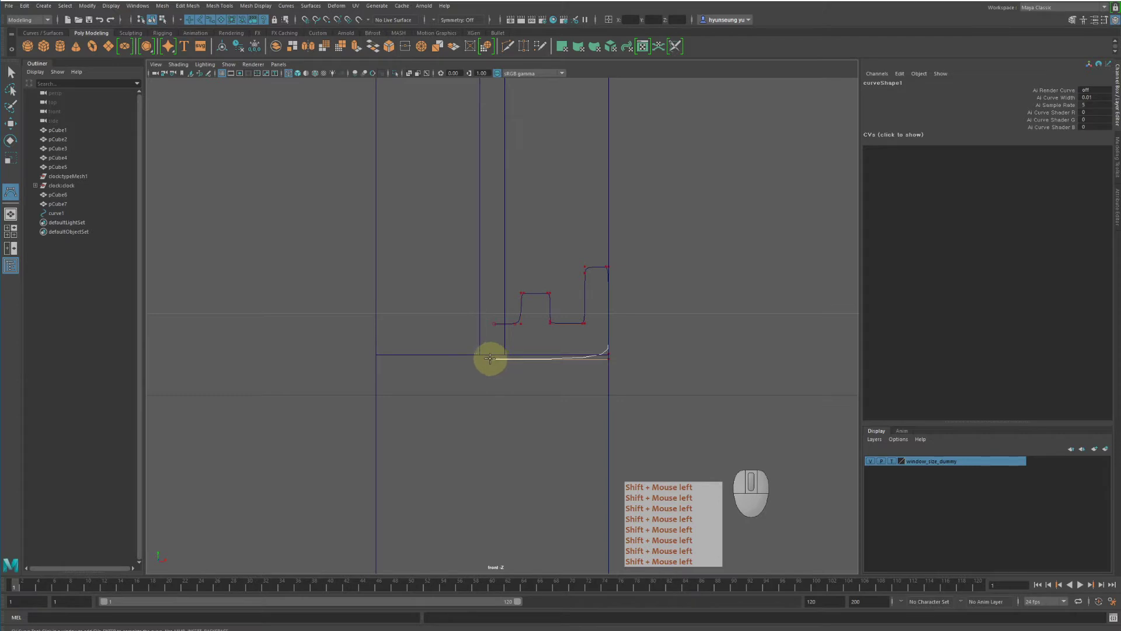
{"action": "key", "text": "BackSpace"}
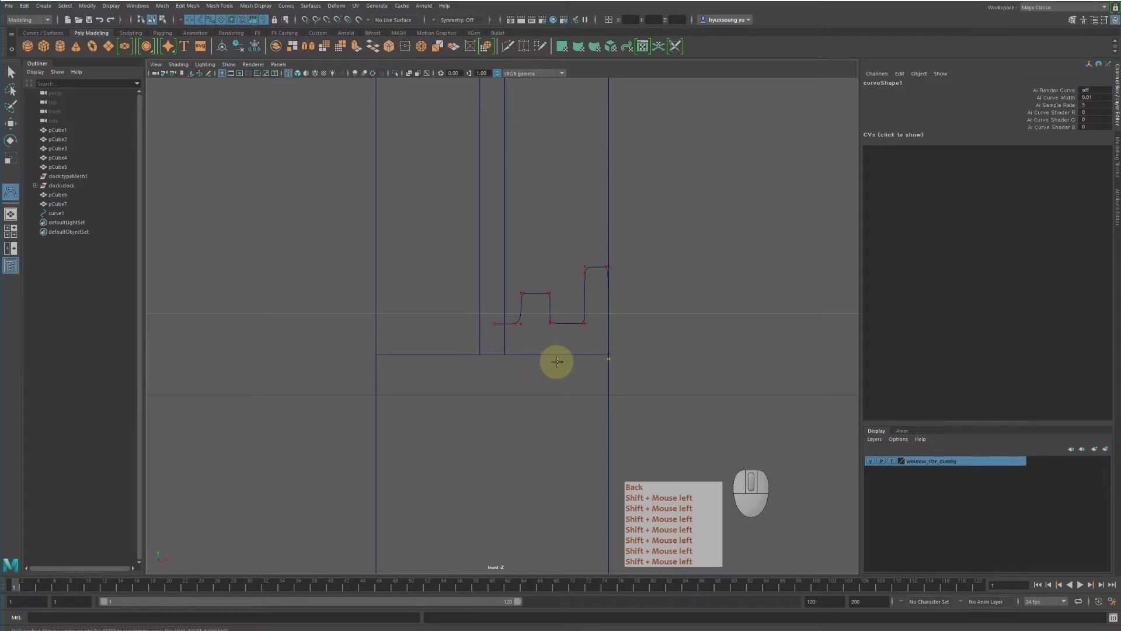
{"action": "left_click", "coordinate": [598, 357], "text": "shift"}
{"action": "left_click", "coordinate": [496, 358], "text": "shift"}
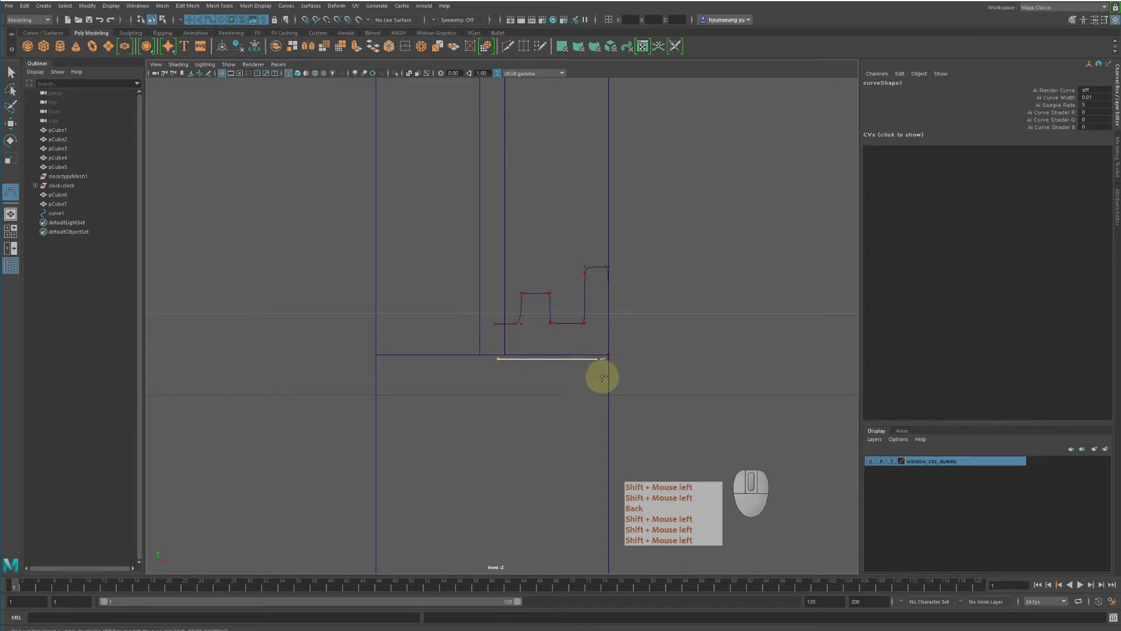
{"action": "key", "text": "Return"}
{"action": "key", "text": "w"}
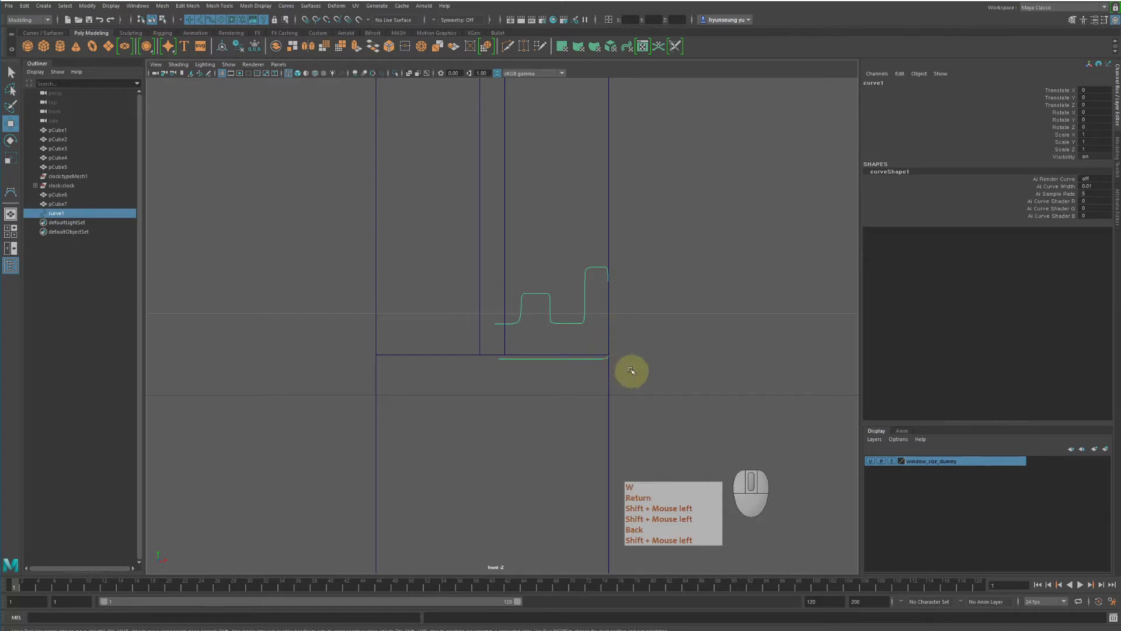
Move the finished profile curve clear of the wall to inspect its shape, and undo the move
{"action": "middle_click_drag", "start_coordinate": [631, 372], "coordinate": [748, 379]}
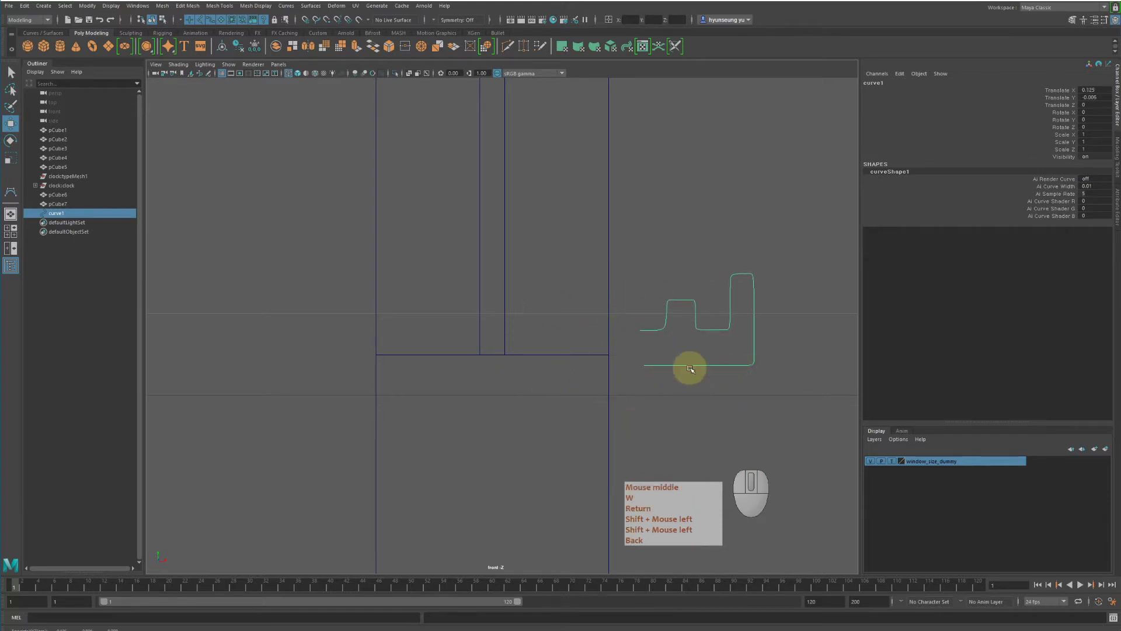
{"action": "key", "text": "z"}
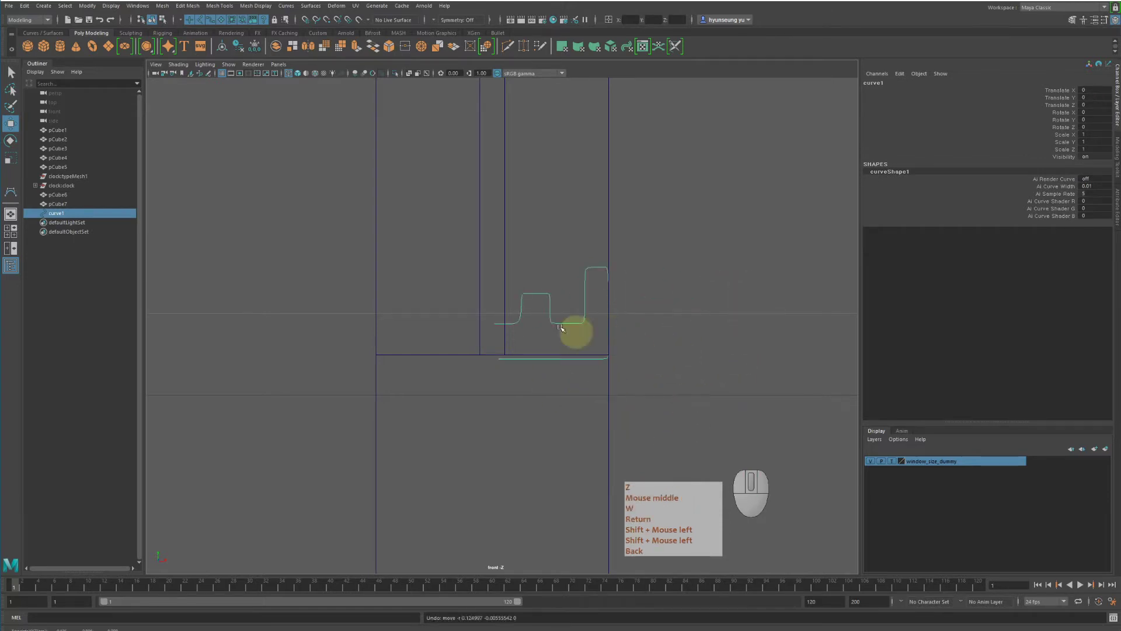
{"action": "middle_click_drag", "start_coordinate": [555, 330], "coordinate": [571, 356], "text": "alt"}
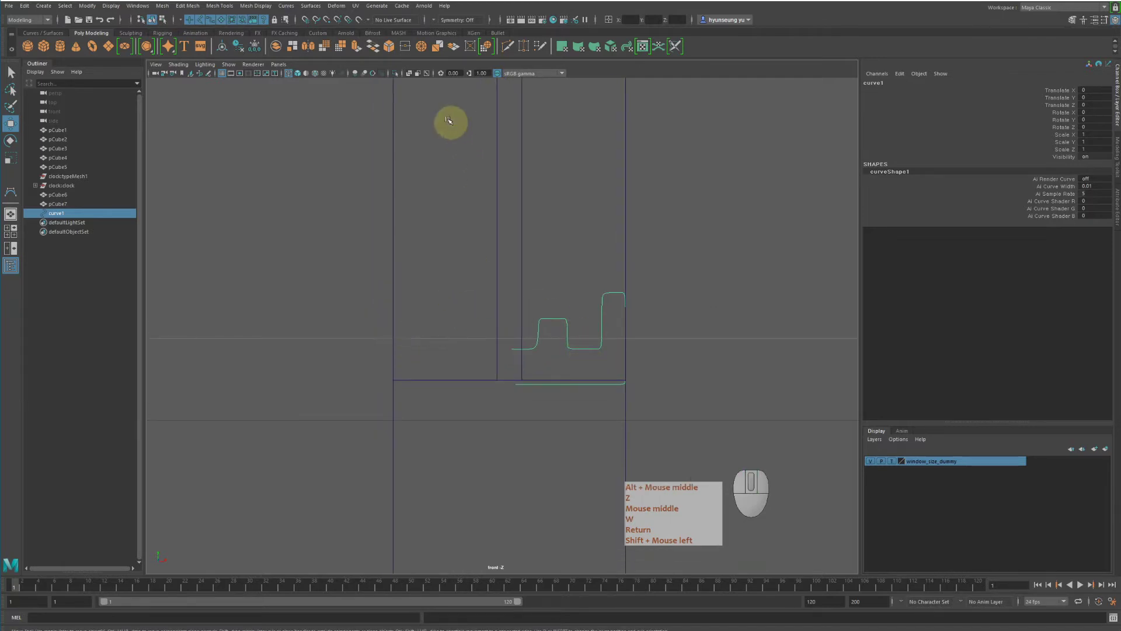
{"action": "left_click", "coordinate": [286, 8]}
{"action": "left_click", "coordinate": [285, 7]}
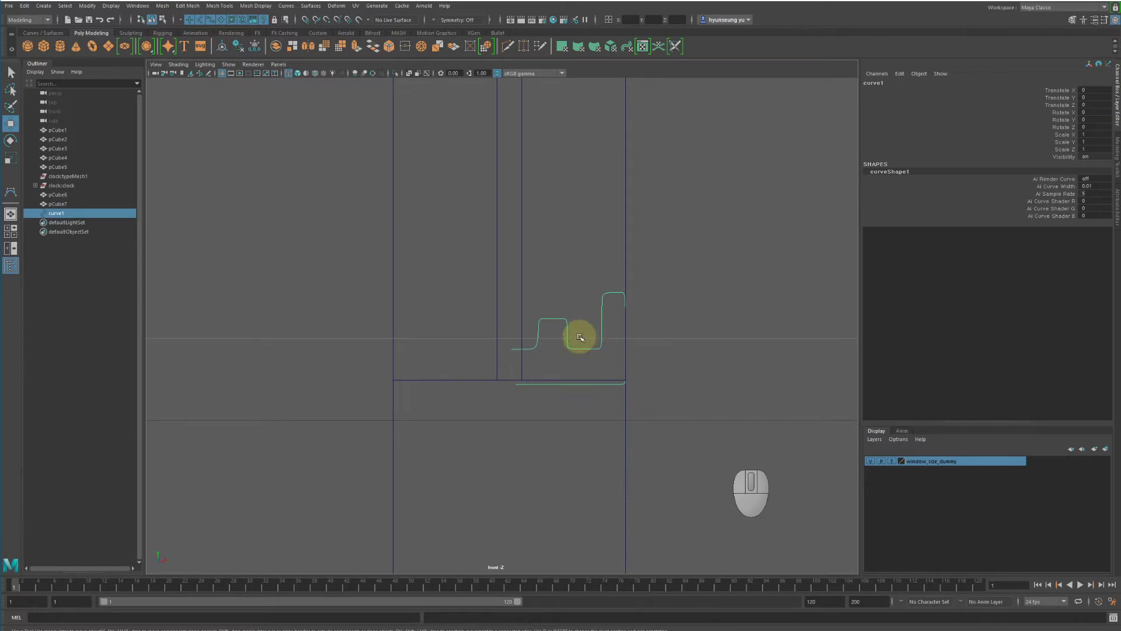
Examine where the profile curve's pivot sits relative to the curve and the window opening
{"action": "right_click_drag", "start_coordinate": [579, 336], "coordinate": [330, 268], "text": "alt"}
{"action": "middle_click_drag", "start_coordinate": [330, 268], "coordinate": [563, 290], "text": "alt"}
{"action": "right_click_drag", "start_coordinate": [563, 290], "coordinate": [683, 315], "text": "alt"}
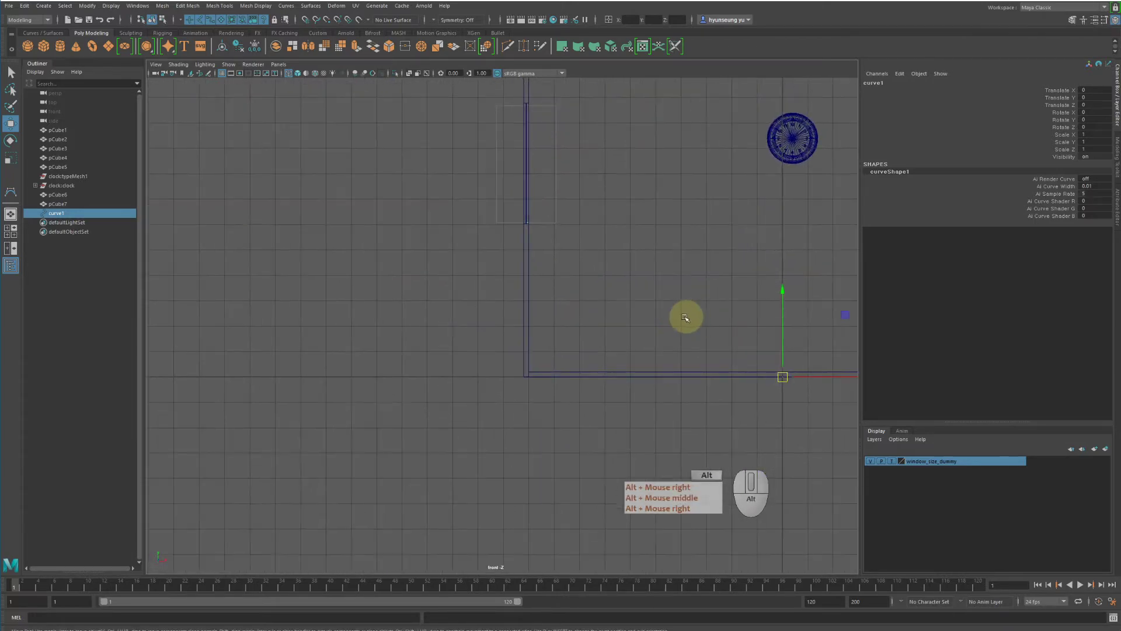
{"action": "scroll", "coordinate": [550, 223], "scroll_direction": "up", "scroll_amount": 2}
{"action": "middle_click_drag", "start_coordinate": [564, 102], "coordinate": [538, 262], "text": "alt"}
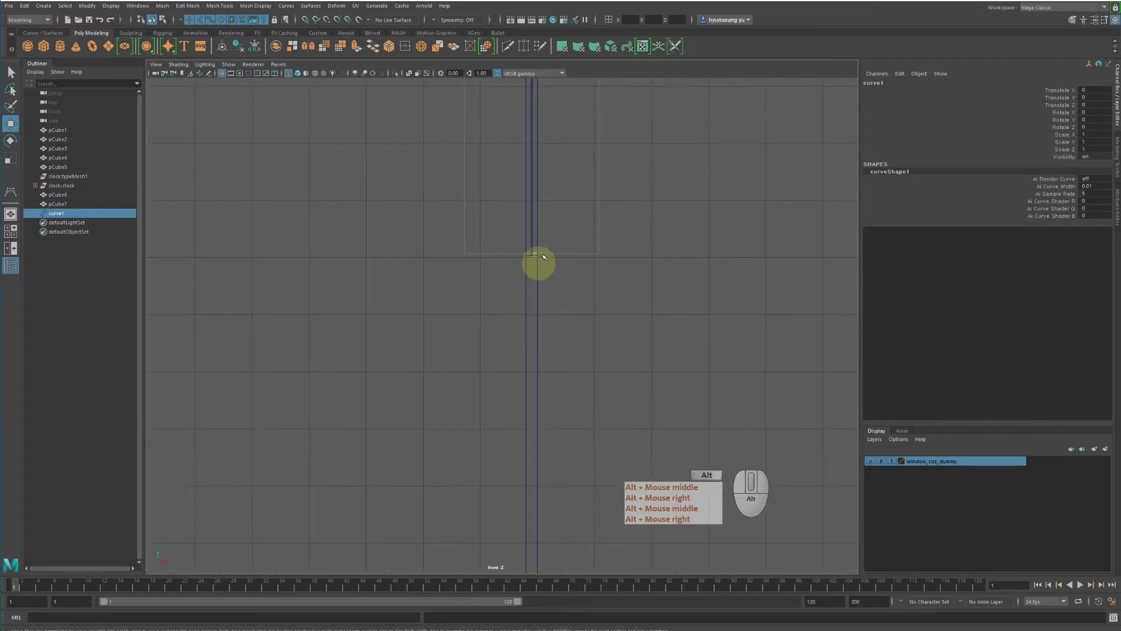
{"action": "scroll", "coordinate": [546, 248], "scroll_direction": "up", "scroll_amount": 5, "text": "alt"}
{"action": "middle_click_drag", "start_coordinate": [585, 153], "coordinate": [525, 286], "text": "alt"}
{"action": "right_click_drag", "start_coordinate": [528, 282], "coordinate": [766, 317], "text": "alt"}
{"action": "middle_click_drag", "start_coordinate": [528, 316], "coordinate": [563, 349], "text": "alt"}
{"action": "right_click_drag", "start_coordinate": [564, 349], "coordinate": [689, 331], "text": "alt"}
{"action": "middle_click_drag", "start_coordinate": [606, 341], "coordinate": [551, 295], "text": "alt"}
{"action": "key", "text": "w"}
{"action": "scroll", "coordinate": [521, 314], "scroll_direction": "up", "scroll_amount": 4, "text": "alt"}
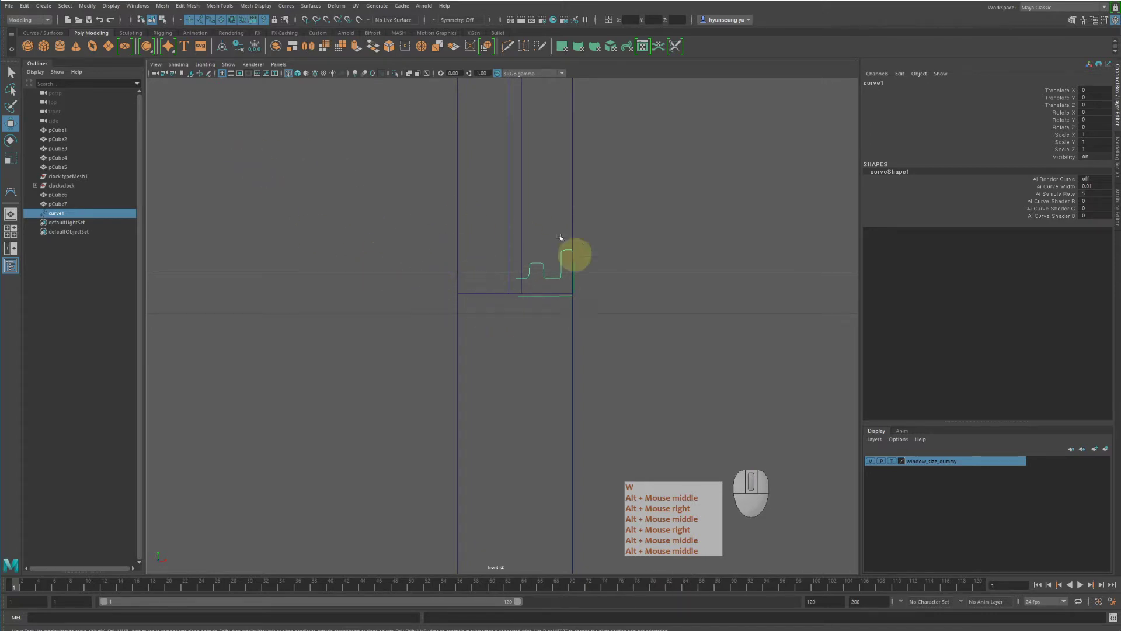
Center the pivot on the frame profile curve
{"action": "left_click", "coordinate": [87, 7]}
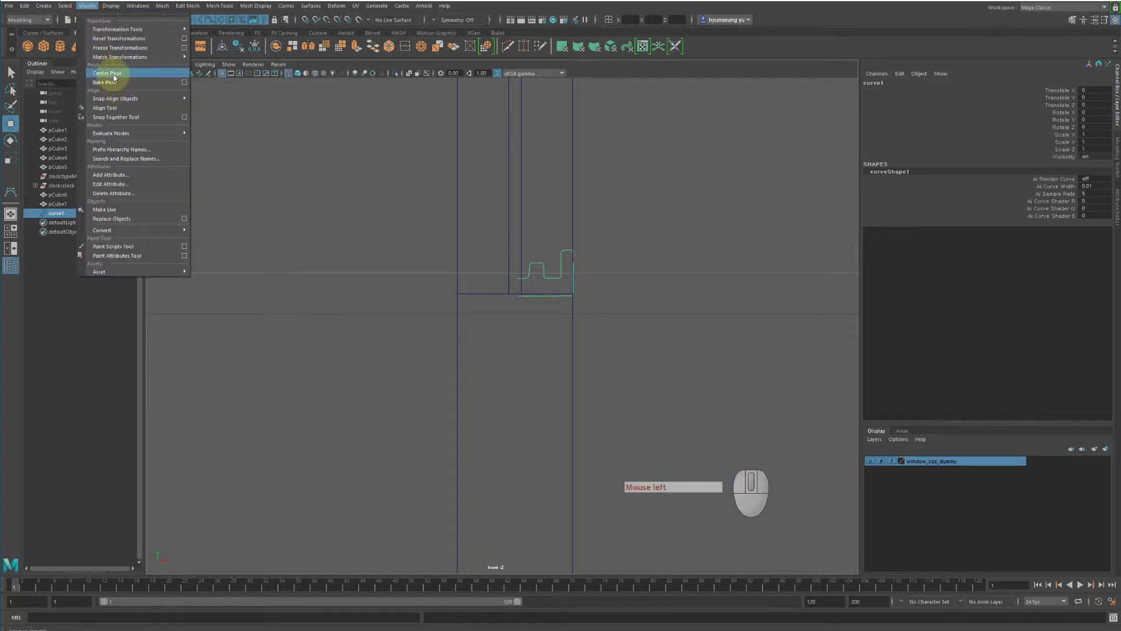
{"action": "left_click", "coordinate": [107, 73]}
{"action": "right_click_drag", "start_coordinate": [533, 258], "coordinate": [529, 230], "text": "alt"}
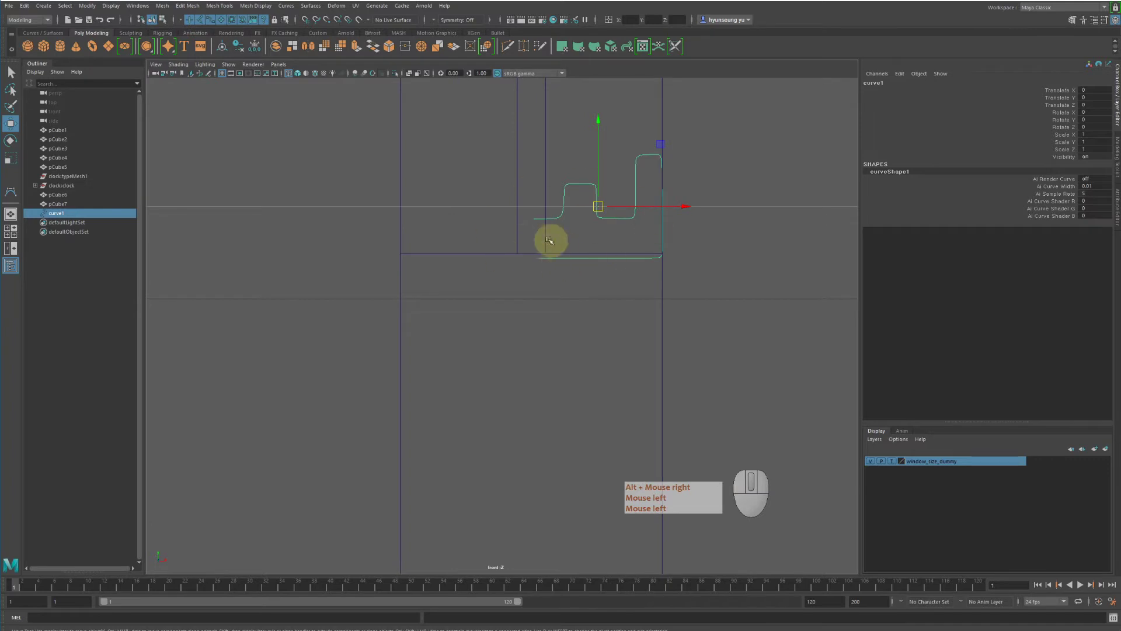
{"action": "middle_click_drag", "start_coordinate": [542, 238], "coordinate": [669, 246], "text": "alt"}
Try to flip the profile curve by scaling it negatively along X, and undo the attempt while keeping the centered pivot
{"action": "key", "text": "r"}
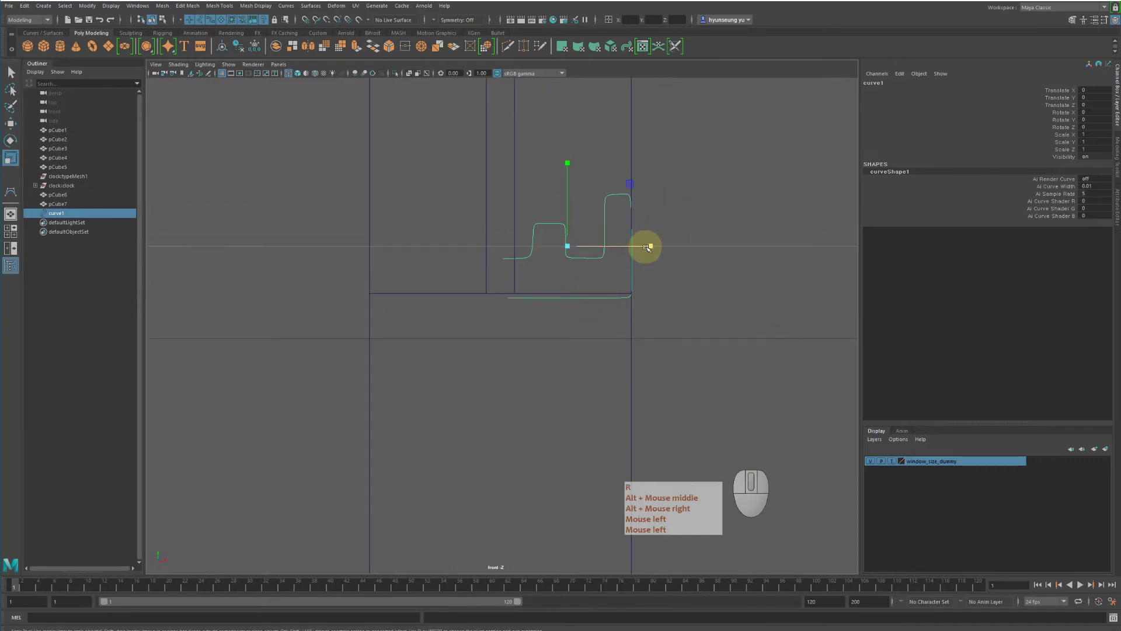
{"action": "left_click_drag", "start_coordinate": [648, 247], "coordinate": [513, 253]}
{"action": "key", "text": "z"}
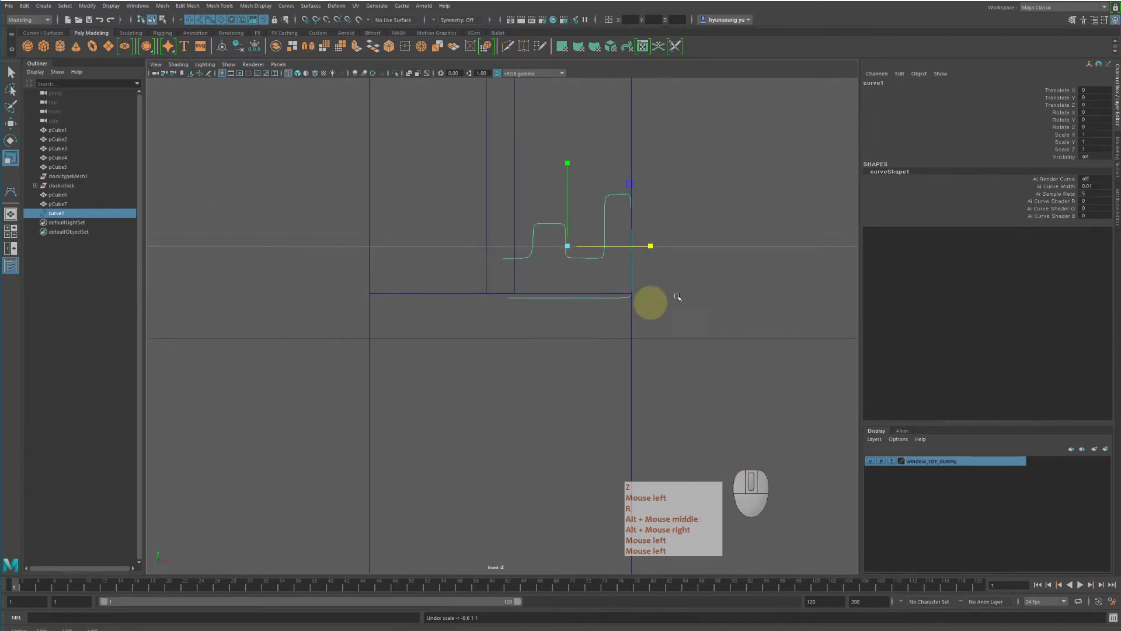
{"action": "middle_click_drag", "start_coordinate": [554, 283], "coordinate": [570, 275], "text": "alt"}
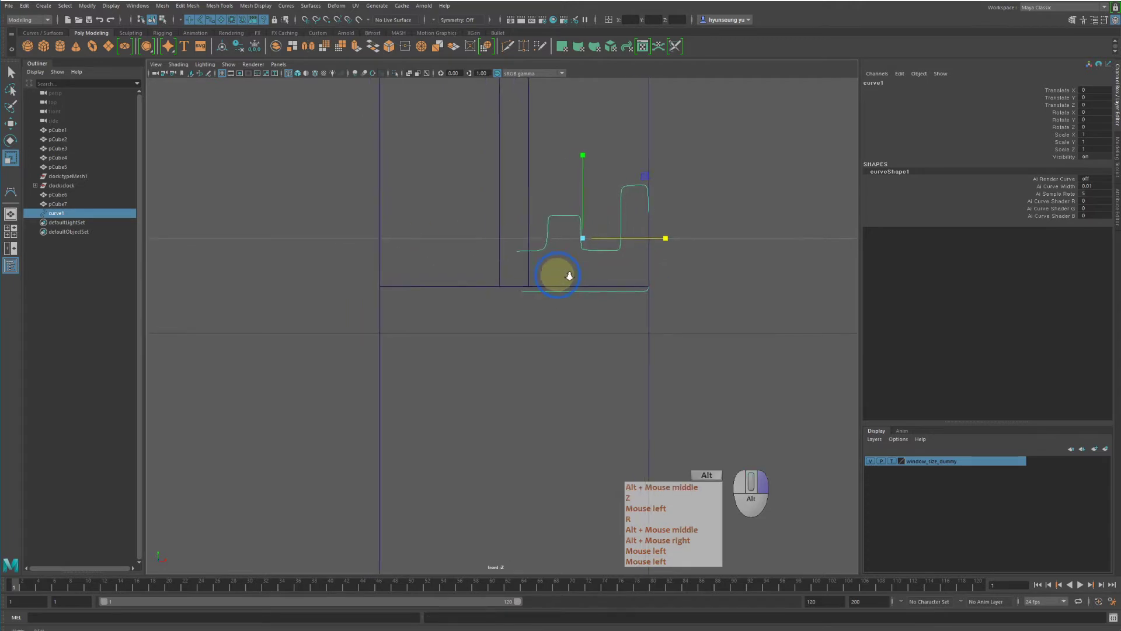
{"action": "right_click_drag", "start_coordinate": [569, 275], "coordinate": [570, 273], "text": "alt"}
{"action": "middle_click_drag", "start_coordinate": [570, 273], "coordinate": [578, 300], "text": "alt"}
{"action": "key", "text": "z"}
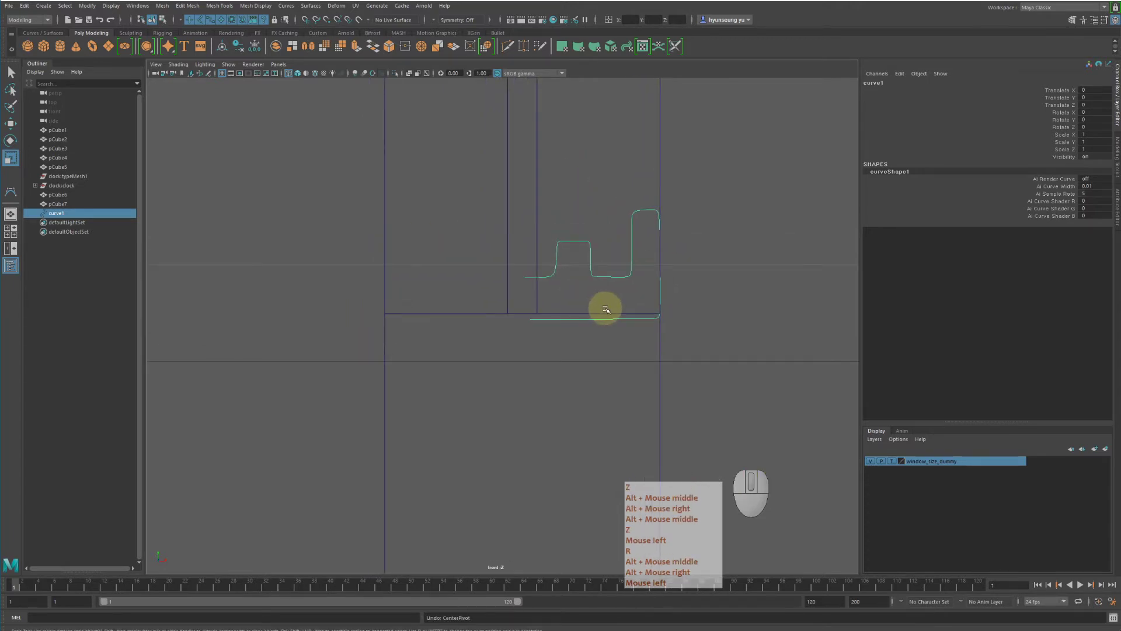
{"action": "key", "text": "shift+z"}
Duplicate the profile curve and move the copy along X to about -0.107, toward the wall's outer side
{"action": "key", "text": "ctrl+d"}
{"action": "key", "text": "w"}
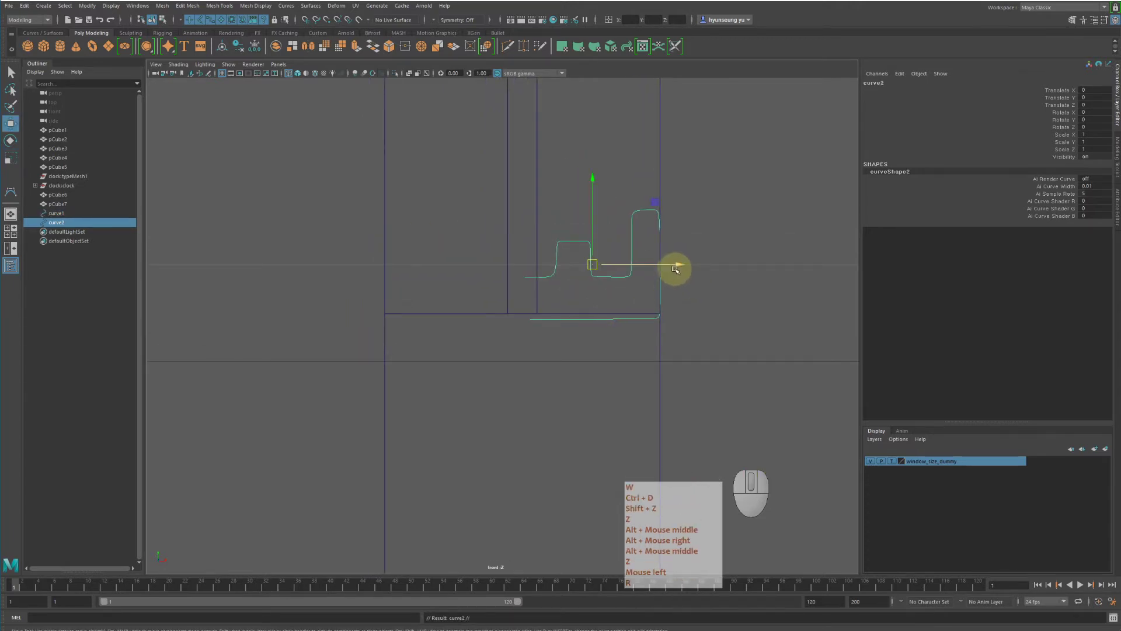
{"action": "left_click_drag", "start_coordinate": [675, 266], "coordinate": [527, 264]}
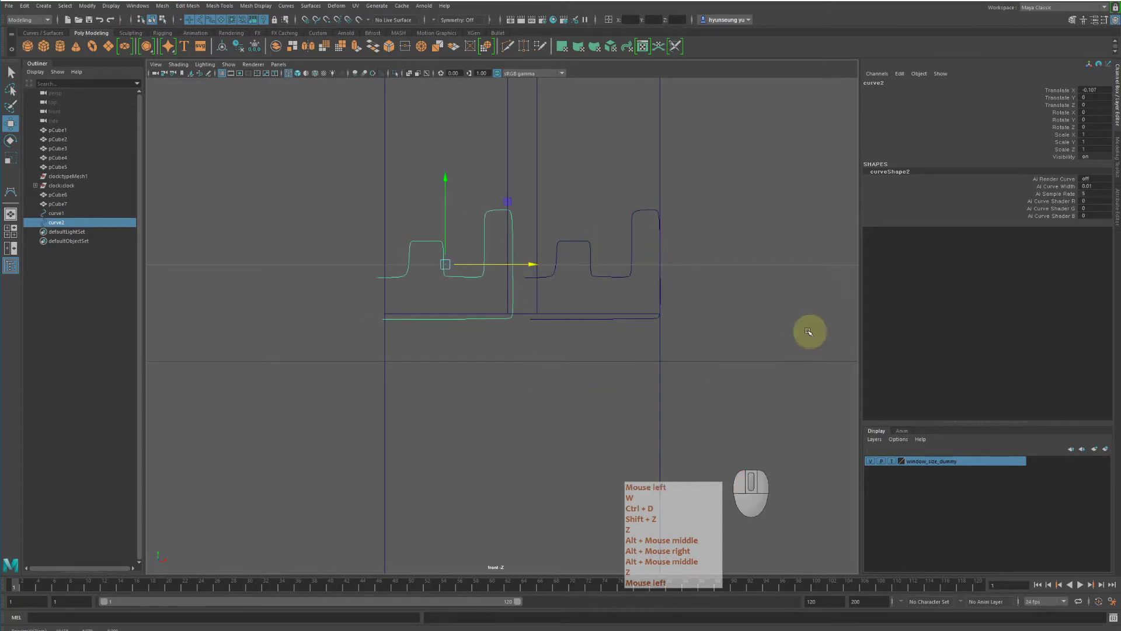
Mirror the copied profile with a Scale X of -1 and shift it along X to about -0.099
{"action": "left_click", "coordinate": [1092, 135]}
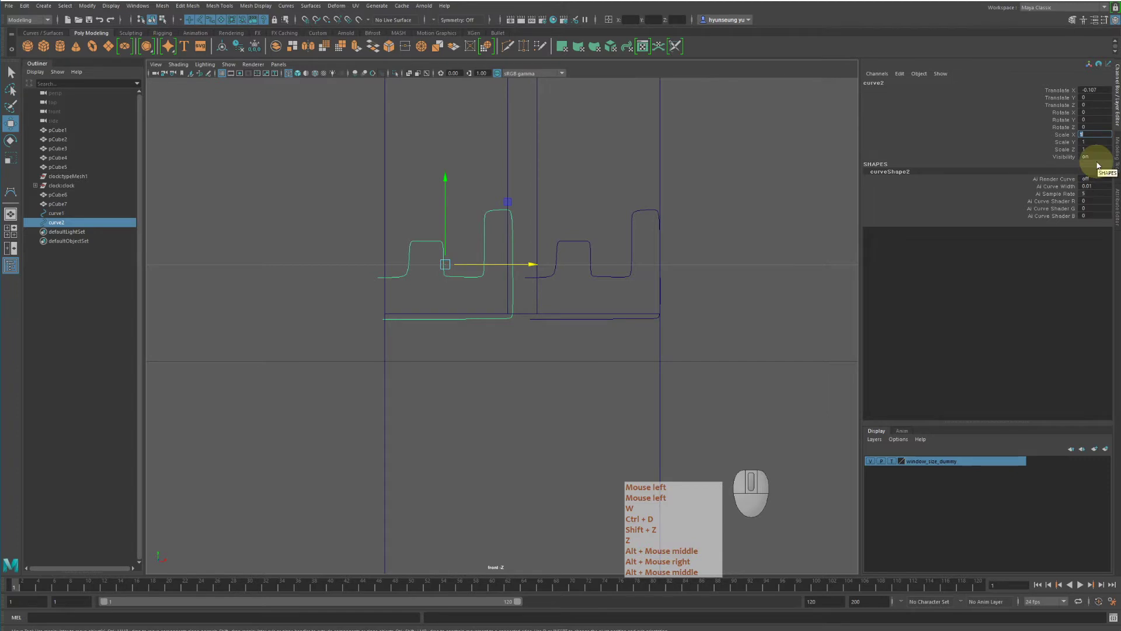
{"action": "type", "text": "-1"}
{"action": "key", "text": "Return"}
{"action": "key", "text": "w"}
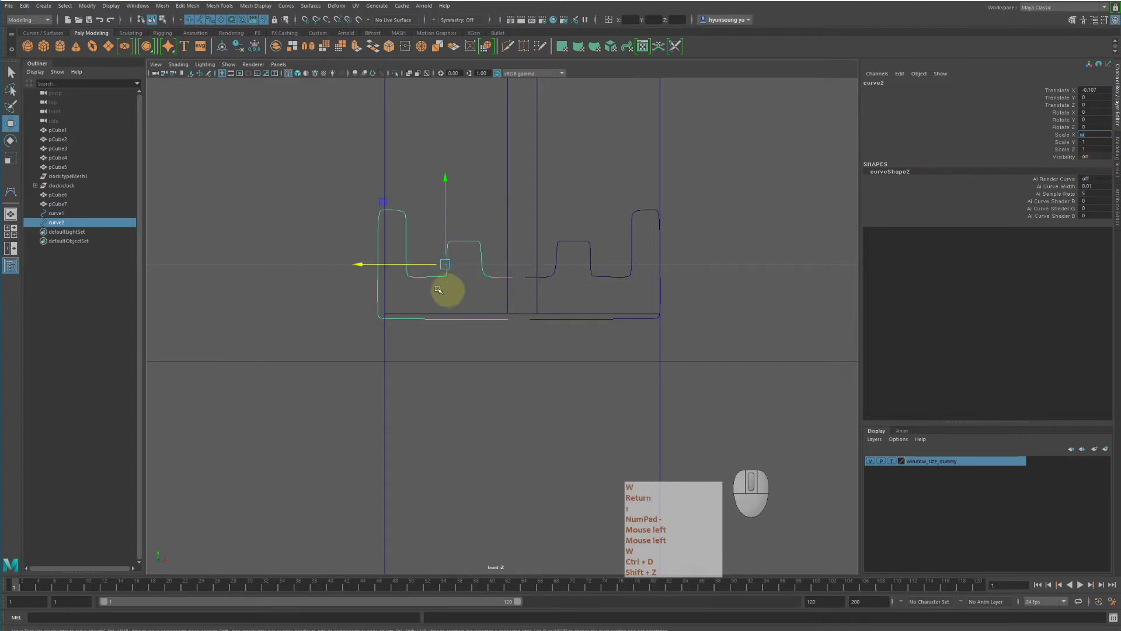
{"action": "left_click_drag", "start_coordinate": [358, 263], "coordinate": [367, 271]}
{"action": "middle_click_drag", "start_coordinate": [613, 293], "coordinate": [731, 333], "text": "alt"}
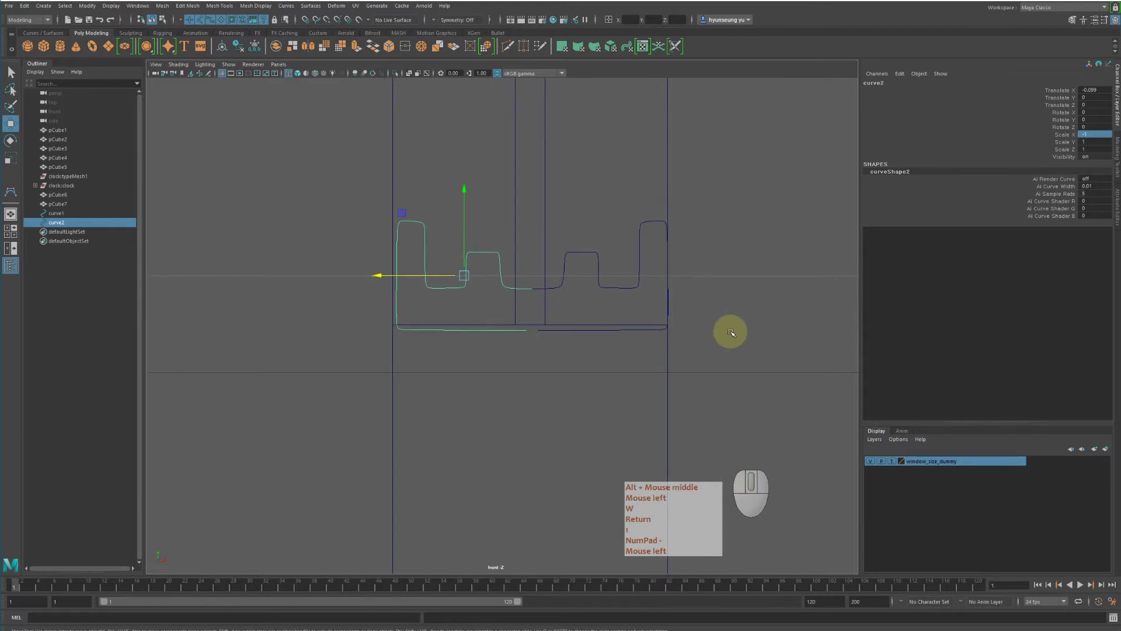
Nudge the mirrored profile copy along X to about -0.101 so its outer side lines up with the wall's outer face
{"action": "left_click", "coordinate": [608, 285], "text": "shift"}
{"action": "key", "text": "q"}
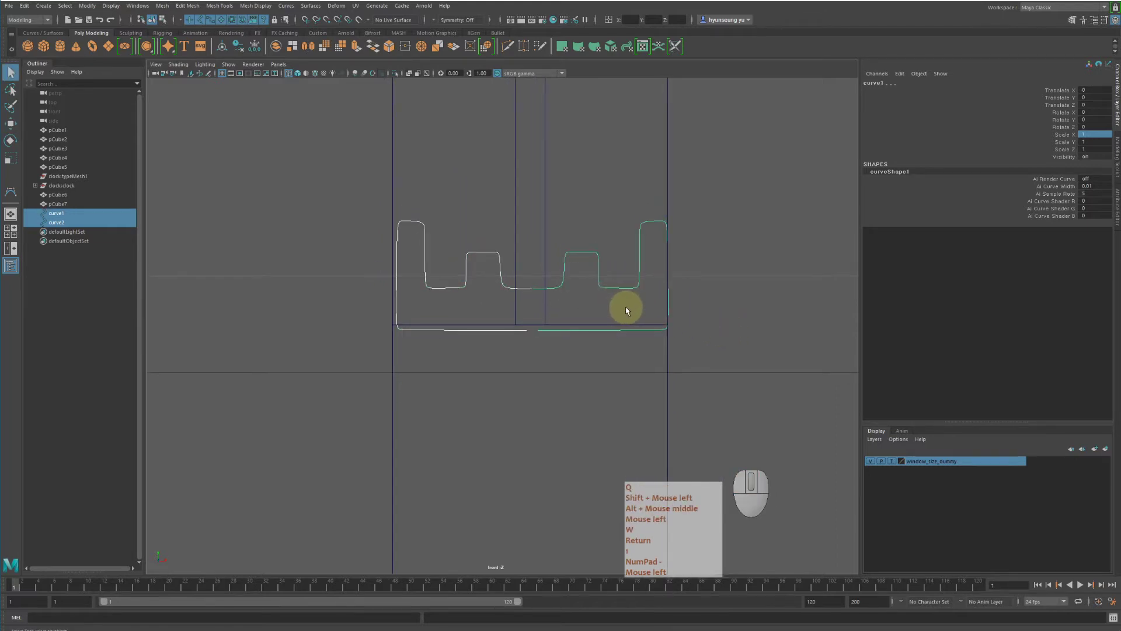
{"action": "key", "text": "w"}
{"action": "left_click", "coordinate": [473, 262]}
{"action": "key", "text": "w"}
{"action": "left_click", "coordinate": [417, 275]}
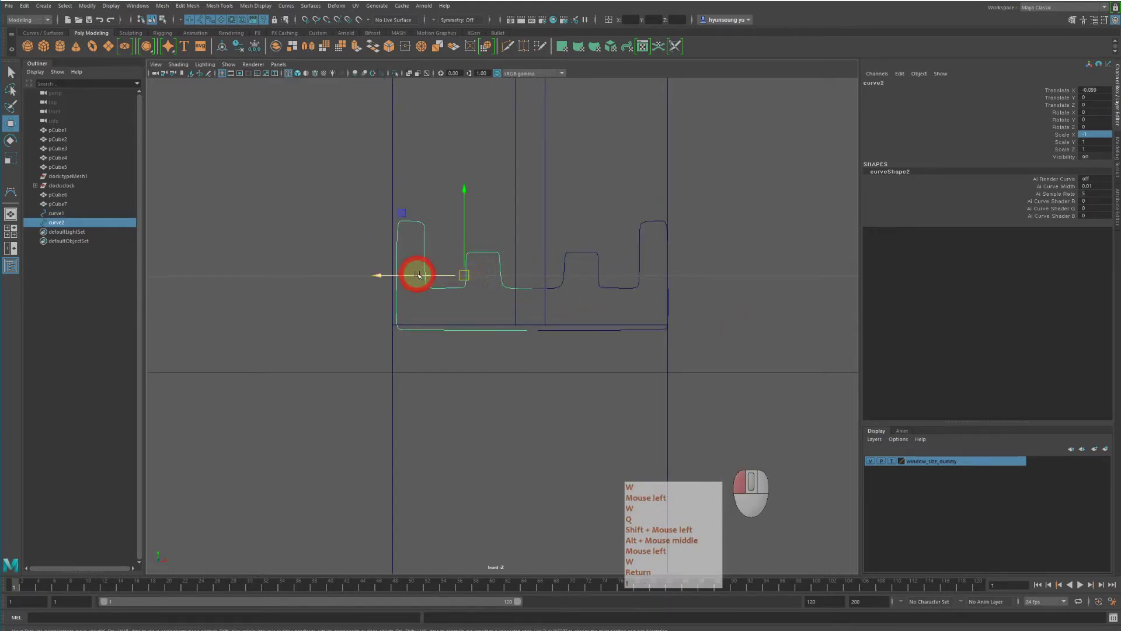
{"action": "left_click_drag", "start_coordinate": [417, 275], "coordinate": [413, 275]}
Attach the two profile halves into one curve, and move the original halves aside and delete them
{"action": "left_click", "coordinate": [609, 285], "text": "shift"}
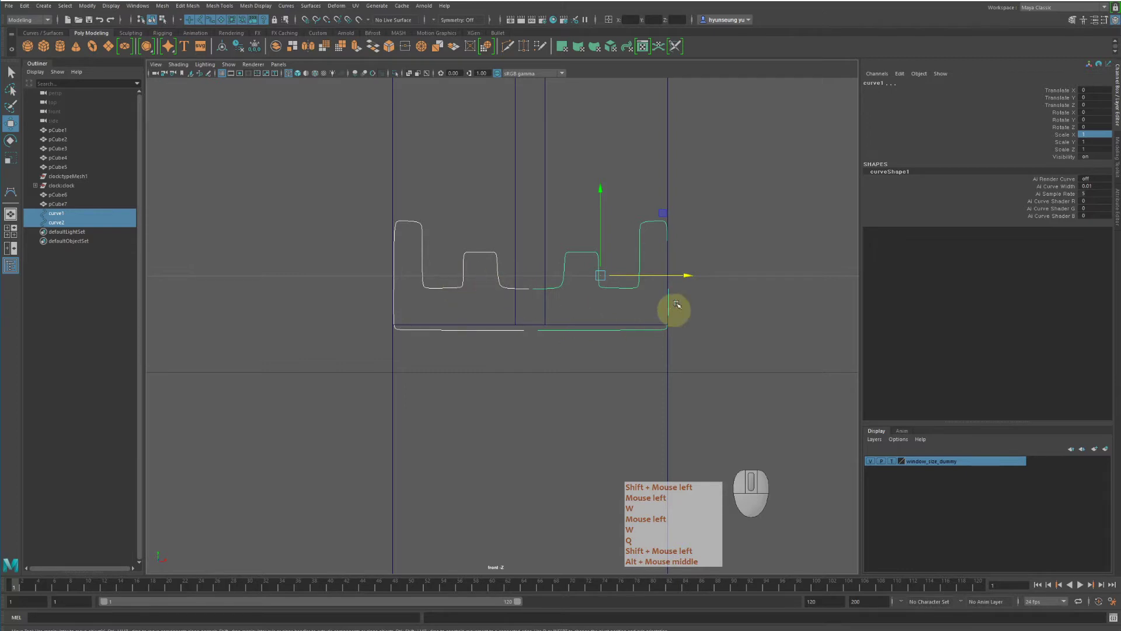
{"action": "left_click", "coordinate": [288, 7]}
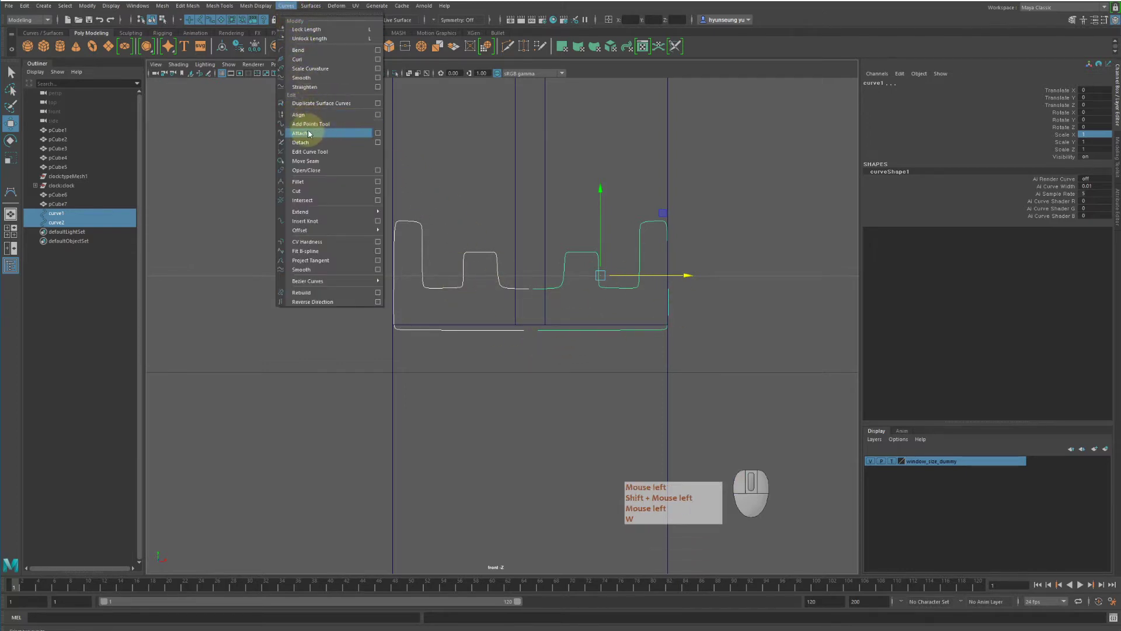
{"action": "left_click", "coordinate": [355, 159]}
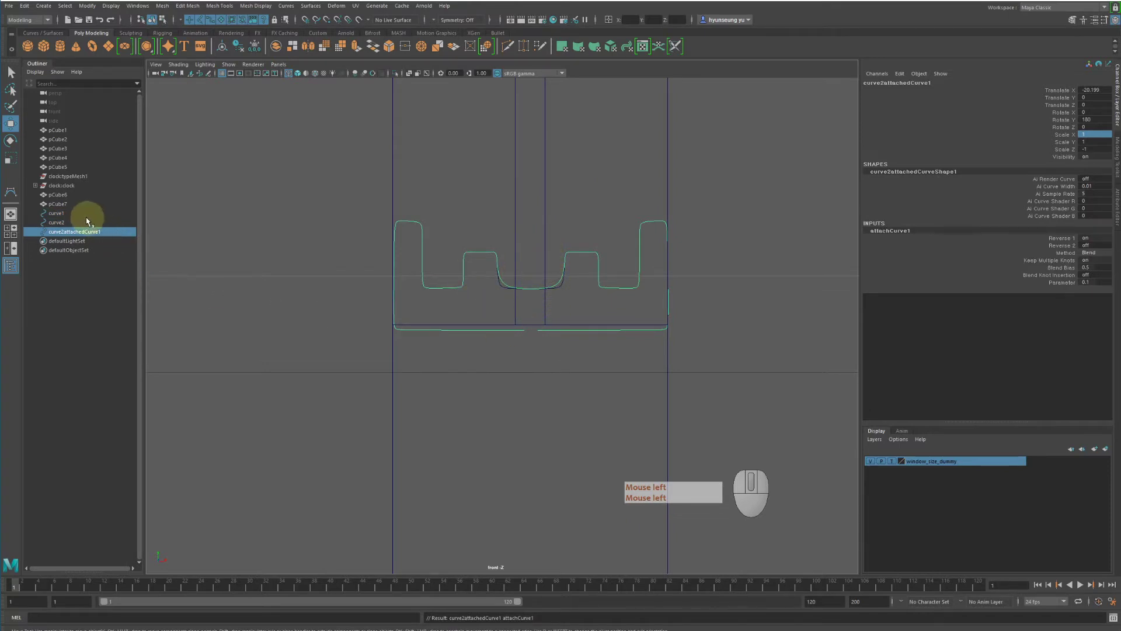
{"action": "left_click_drag", "start_coordinate": [86, 221], "coordinate": [77, 214]}
{"action": "key", "text": "w"}
{"action": "middle_click_drag", "start_coordinate": [395, 275], "coordinate": [425, 257]}
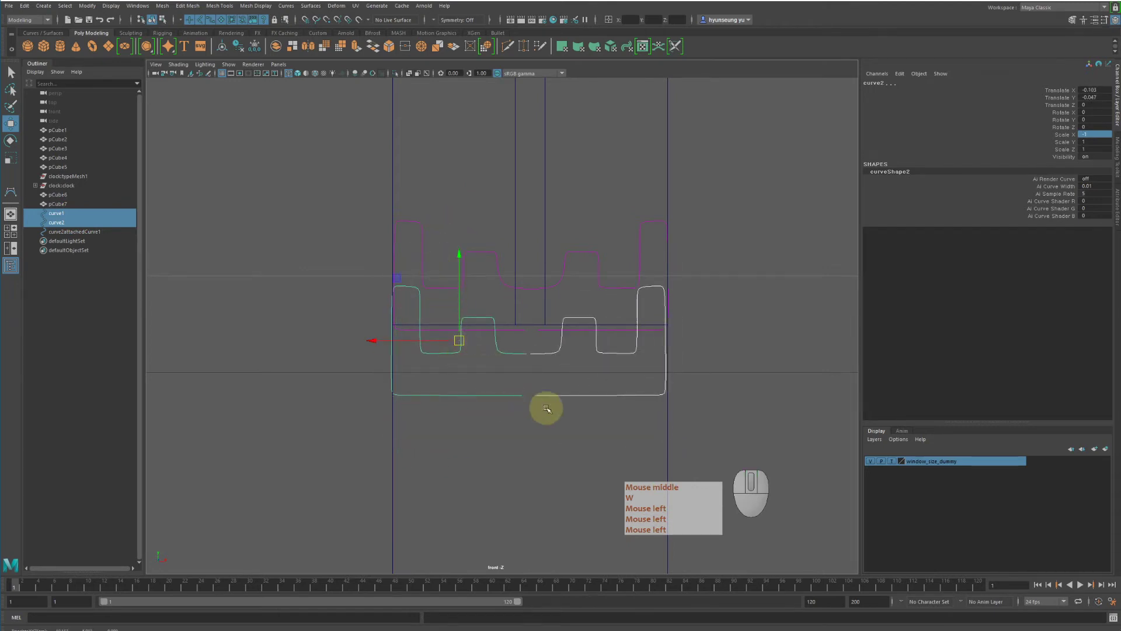
{"action": "key", "text": "Delete"}
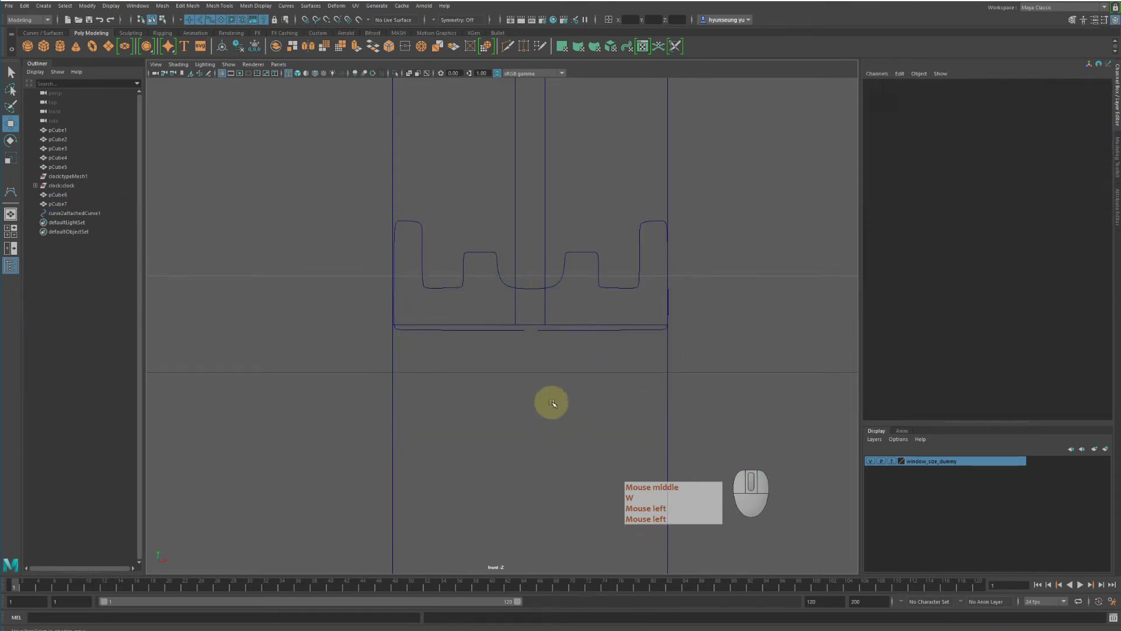
Try to close the attached profile curve with Open/Close
{"action": "left_click", "coordinate": [78, 213]}
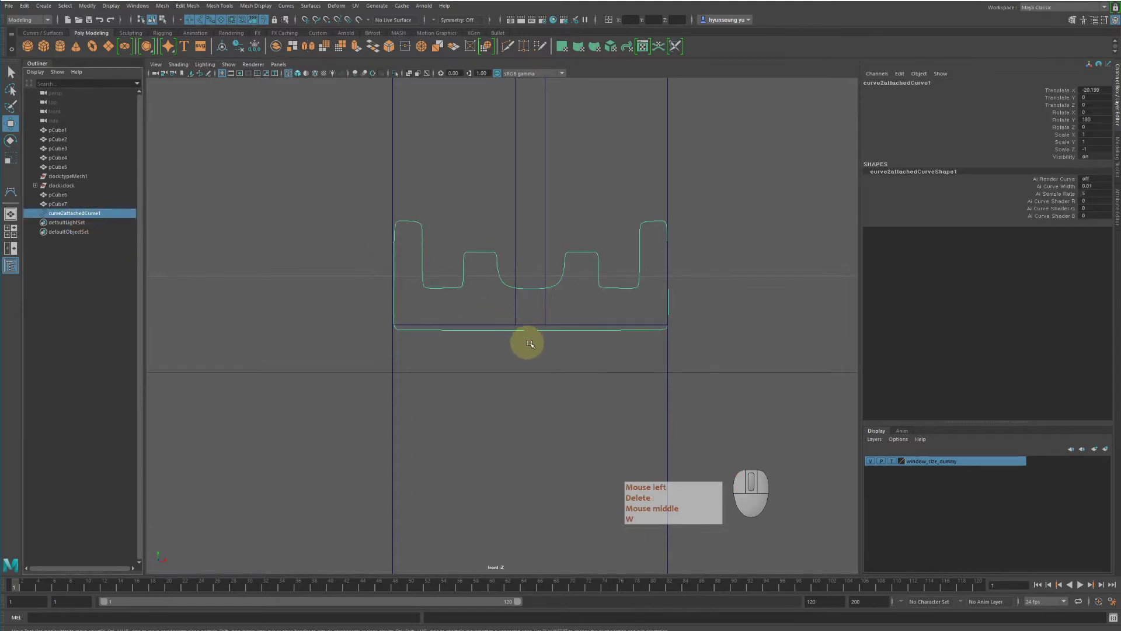
{"action": "left_click", "coordinate": [284, 7]}
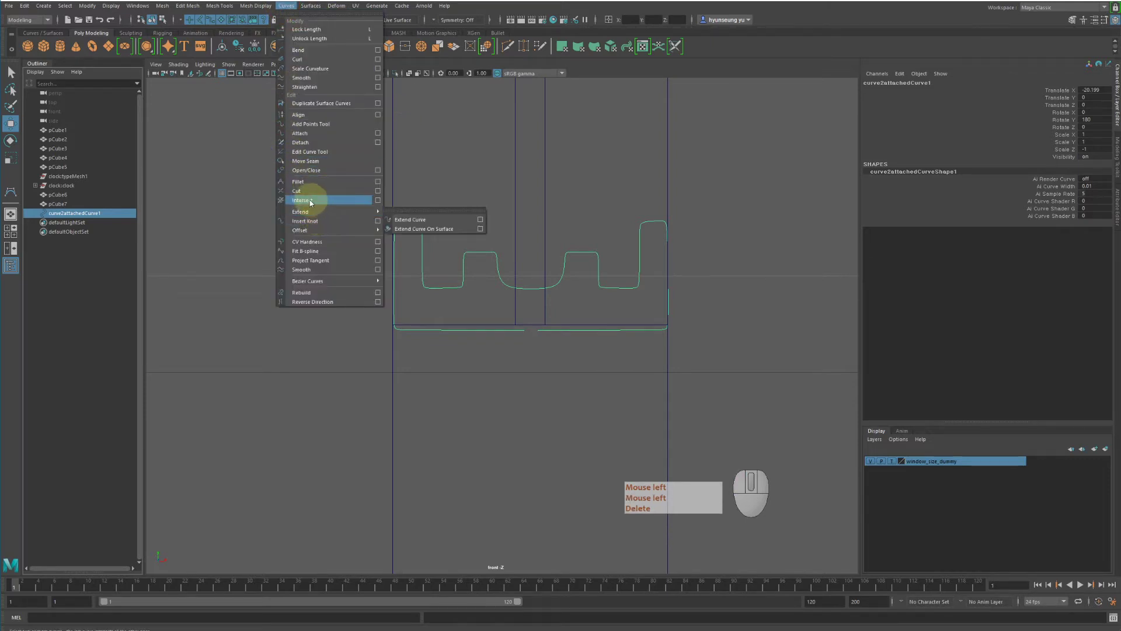
{"action": "left_click", "coordinate": [313, 169]}
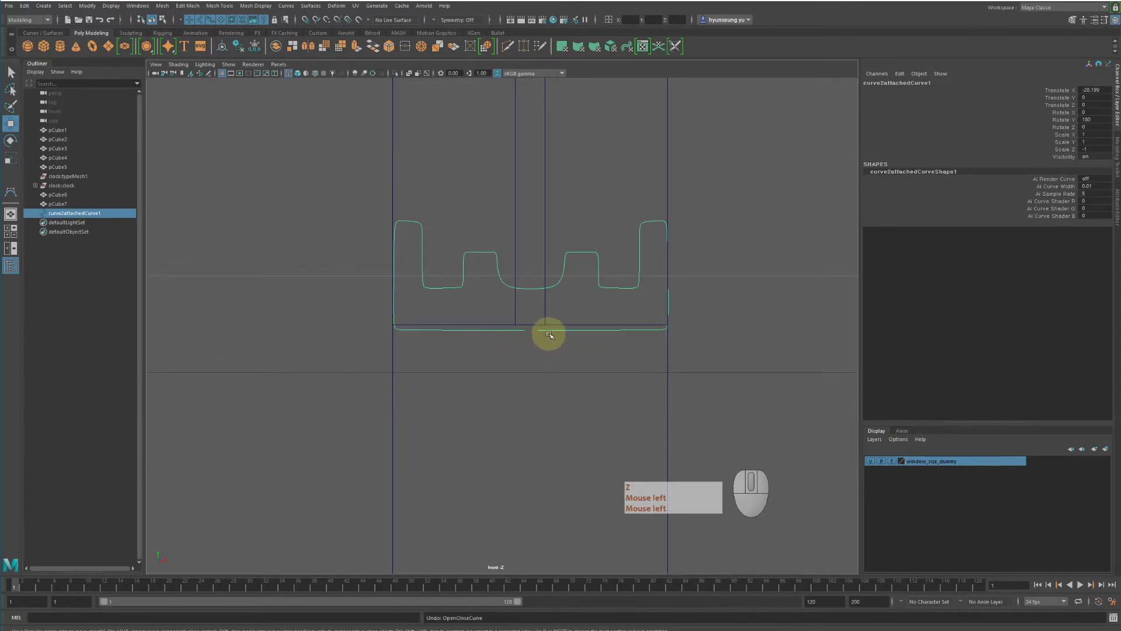
Undo the closing, deletion and attachment to return to the two separate profile halves
{"action": "key", "text": "z"}
{"action": "key", "text": "z"}
{"action": "key", "text": "z"}
{"action": "key", "text": "z"}
{"action": "key", "text": "z"}
{"action": "key", "text": "z"}
{"action": "key", "text": "z"}
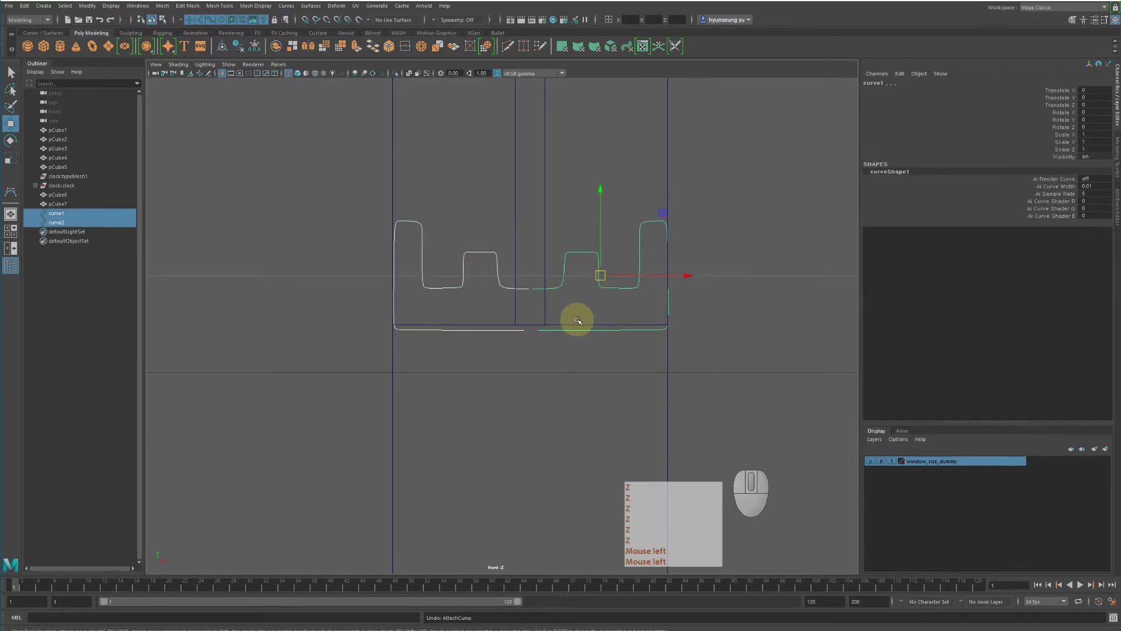
Select both profile halves and scale their lower end CVs together along X to close the bottom gap
{"action": "left_click", "coordinate": [582, 301]}
{"action": "left_click_drag", "start_coordinate": [535, 279], "coordinate": [538, 304]}
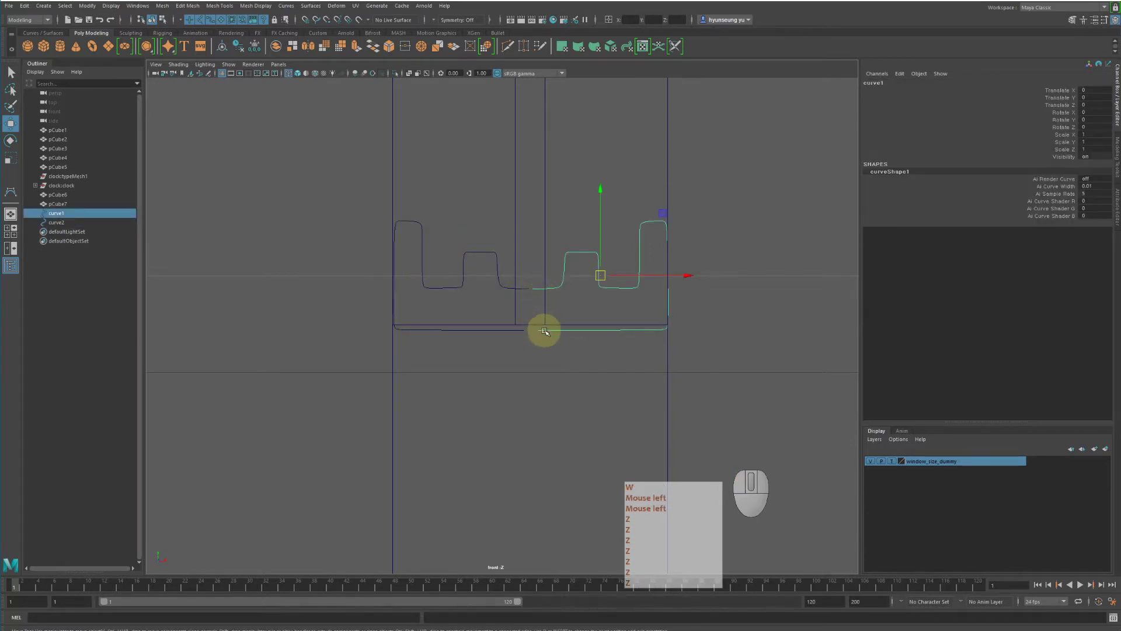
{"action": "left_click", "coordinate": [546, 348]}
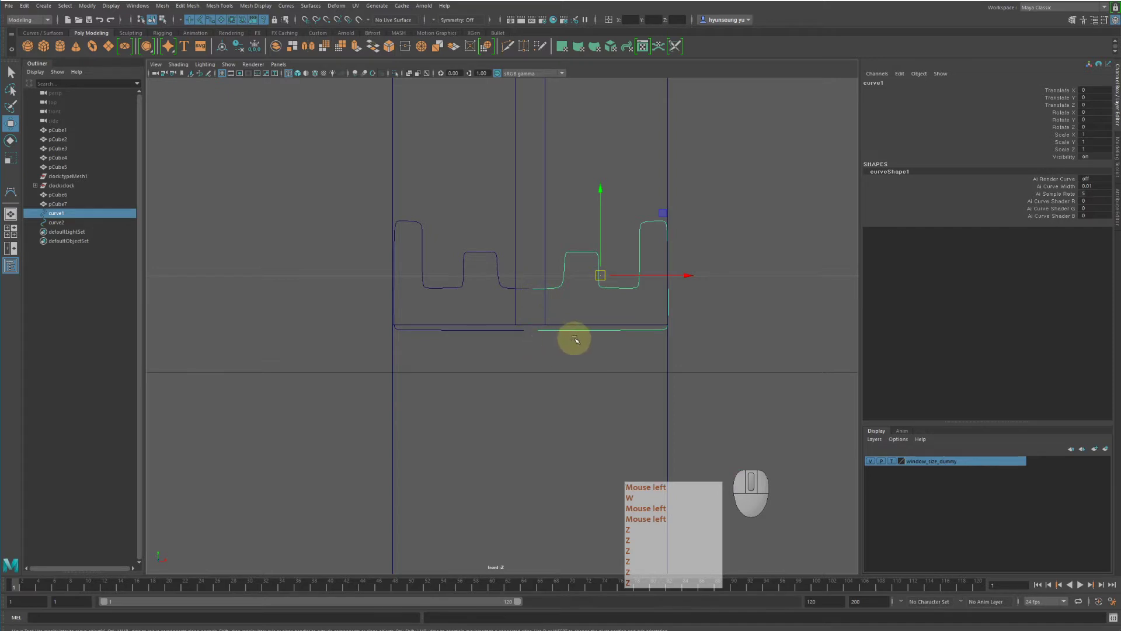
{"action": "left_click", "coordinate": [518, 331], "text": "shift"}
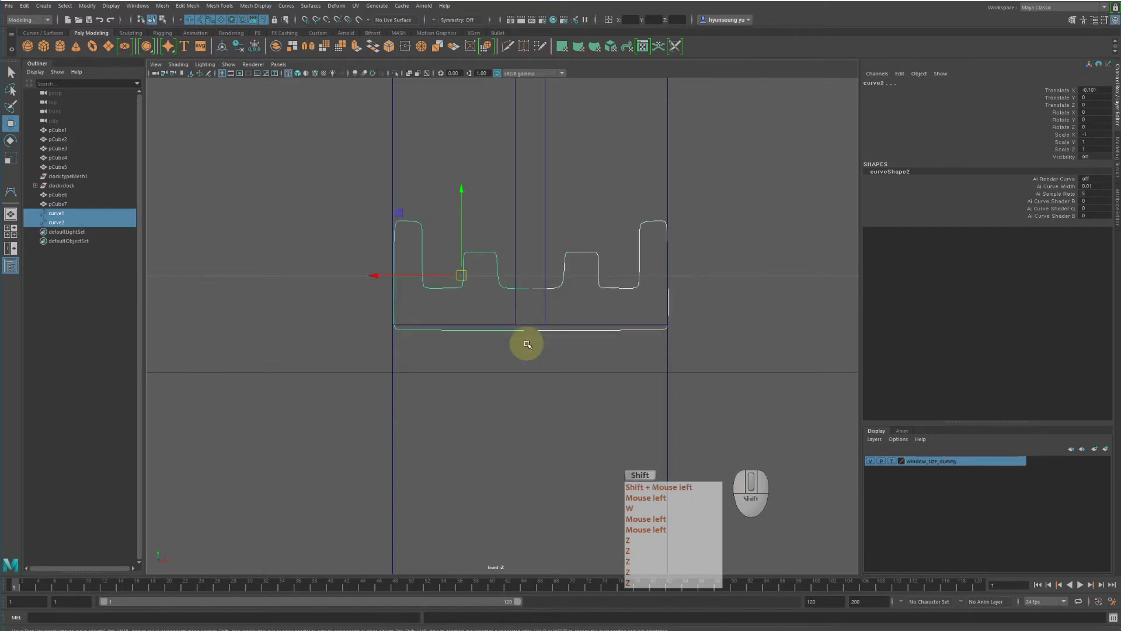
{"action": "key", "text": "F8"}
{"action": "left_click_drag", "start_coordinate": [512, 325], "coordinate": [546, 343]}
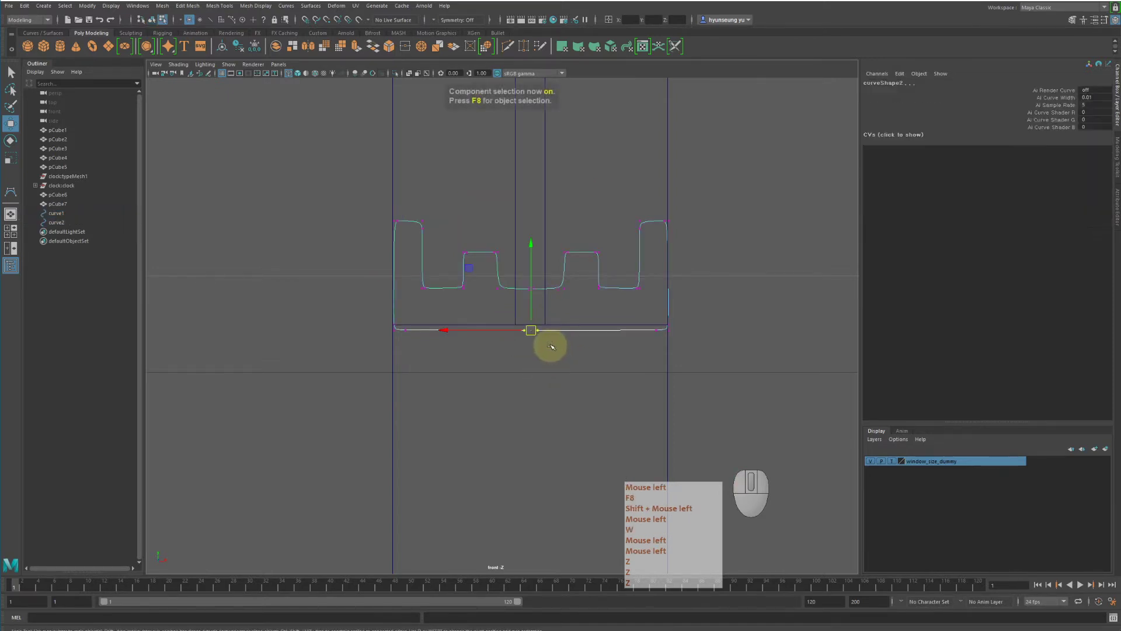
{"action": "key", "text": "r"}
{"action": "left_click_drag", "start_coordinate": [446, 328], "coordinate": [526, 343]}
Scale the upper end CVs of both halves together along X at the middle groove, and return to object selection
{"action": "left_click_drag", "start_coordinate": [520, 270], "coordinate": [547, 301]}
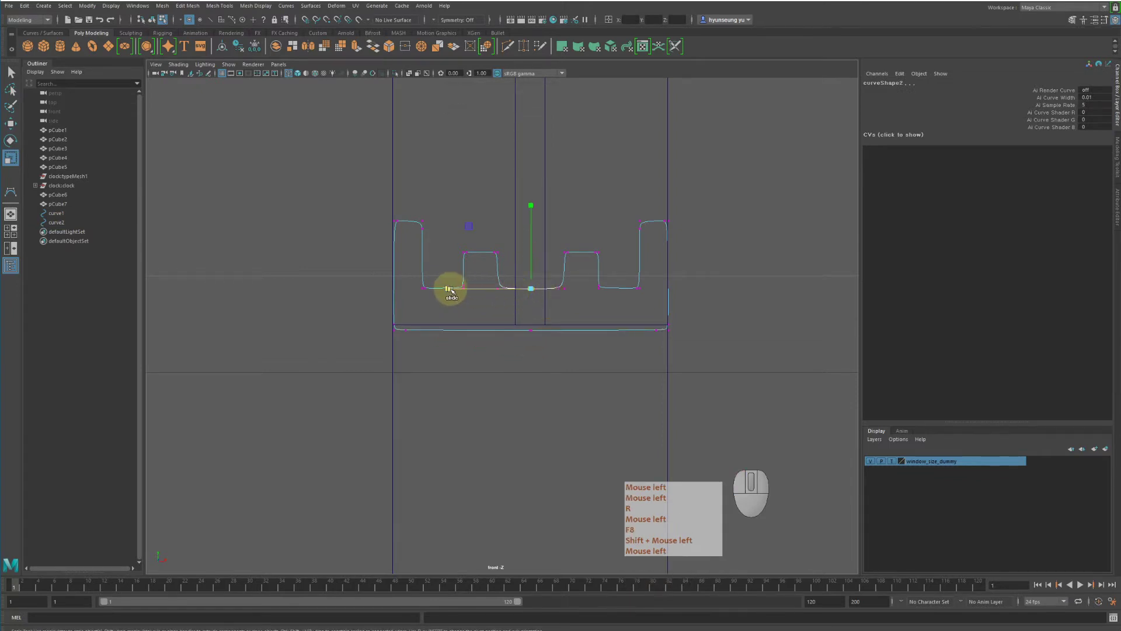
{"action": "left_click_drag", "start_coordinate": [450, 290], "coordinate": [481, 297]}
{"action": "key", "text": "F8"}
{"action": "key", "text": "F8"}
{"action": "key", "text": "F8"}
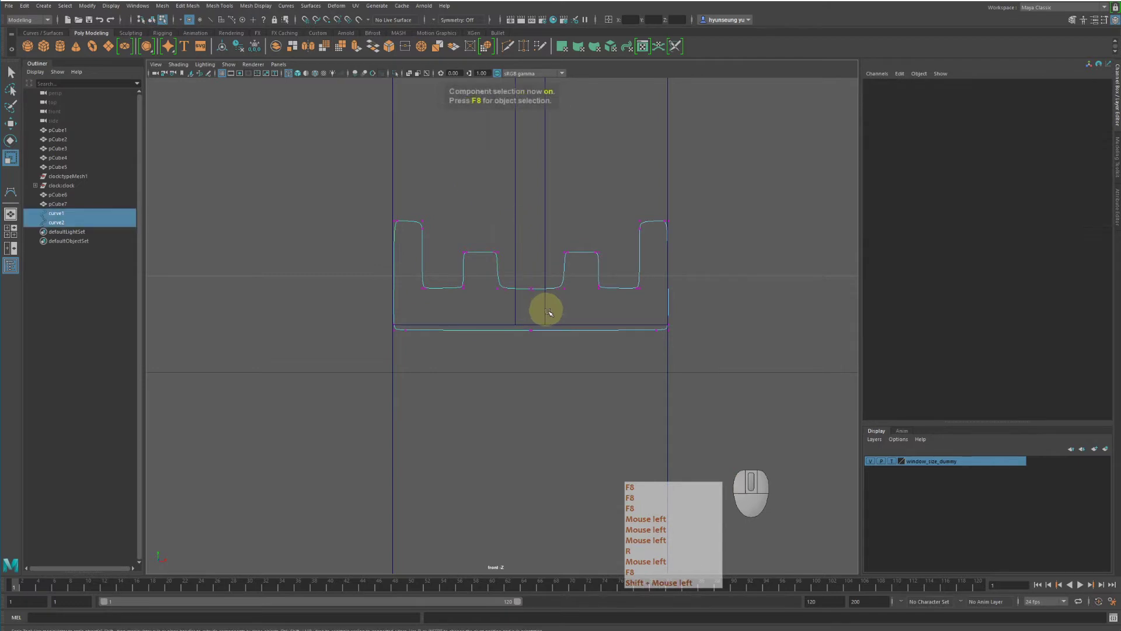
Try to join the two profile halves with the surface Attach command, and clear the selection
{"action": "left_click", "coordinate": [311, 6]}
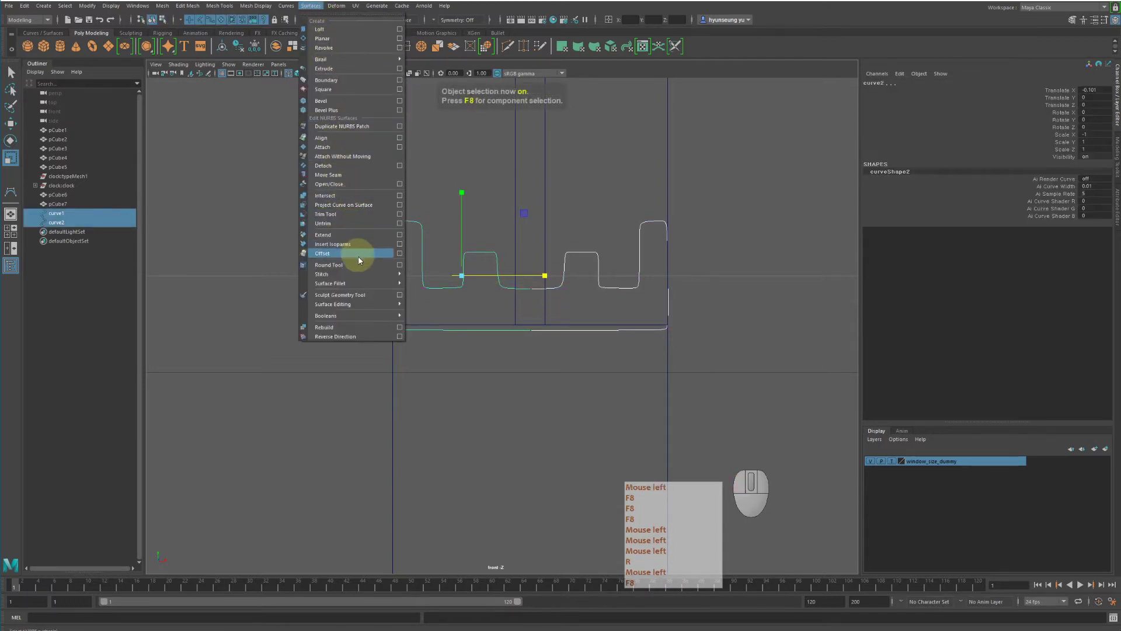
{"action": "left_click", "coordinate": [345, 147]}
{"action": "left_click", "coordinate": [567, 311]}
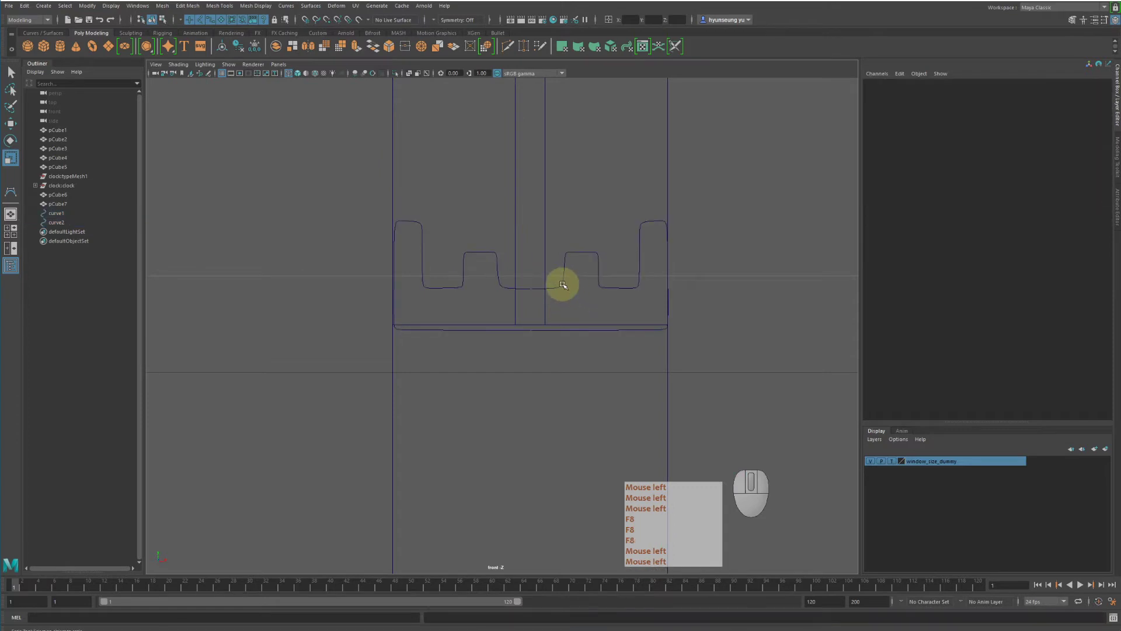
Select both profile halves, try the curve Attach command on them, and undo the attachment
{"action": "left_click", "coordinate": [563, 283]}
{"action": "left_click", "coordinate": [493, 256], "text": "shift"}
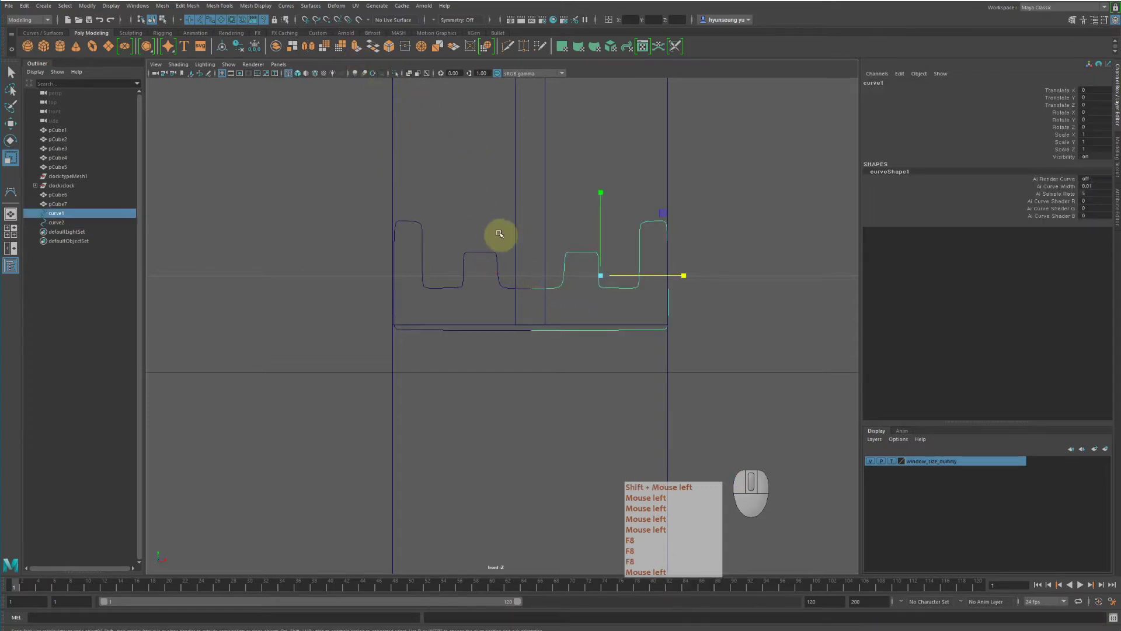
{"action": "left_click", "coordinate": [493, 255], "text": "shift"}
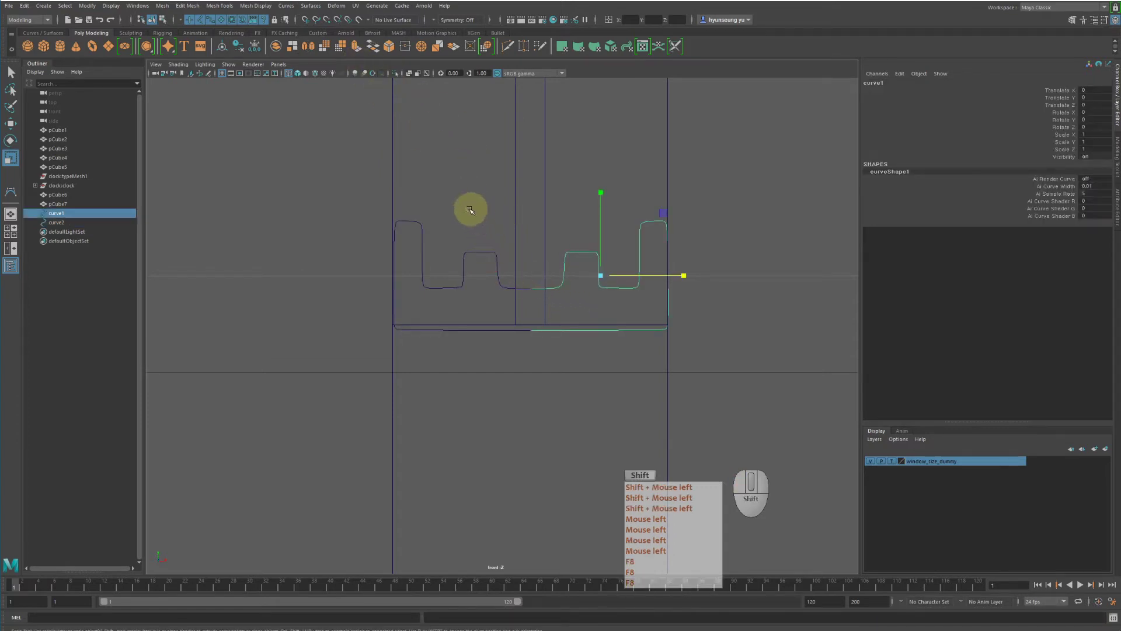
{"action": "left_click", "coordinate": [493, 255], "text": "shift"}
{"action": "left_click", "coordinate": [498, 255], "text": "shift"}
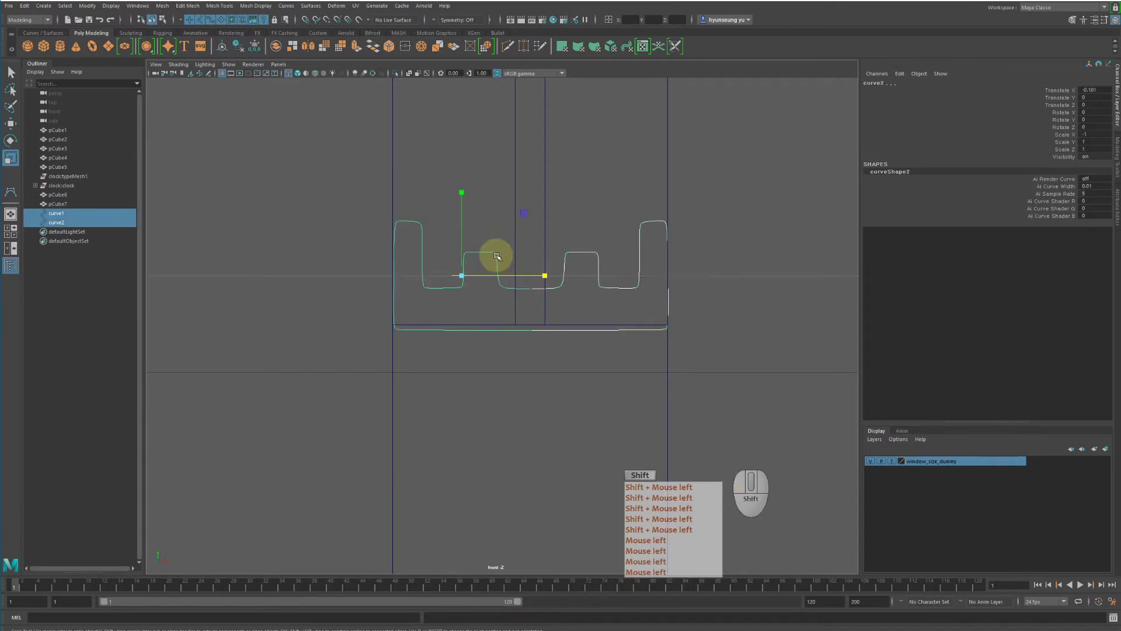
{"action": "left_click", "coordinate": [286, 6]}
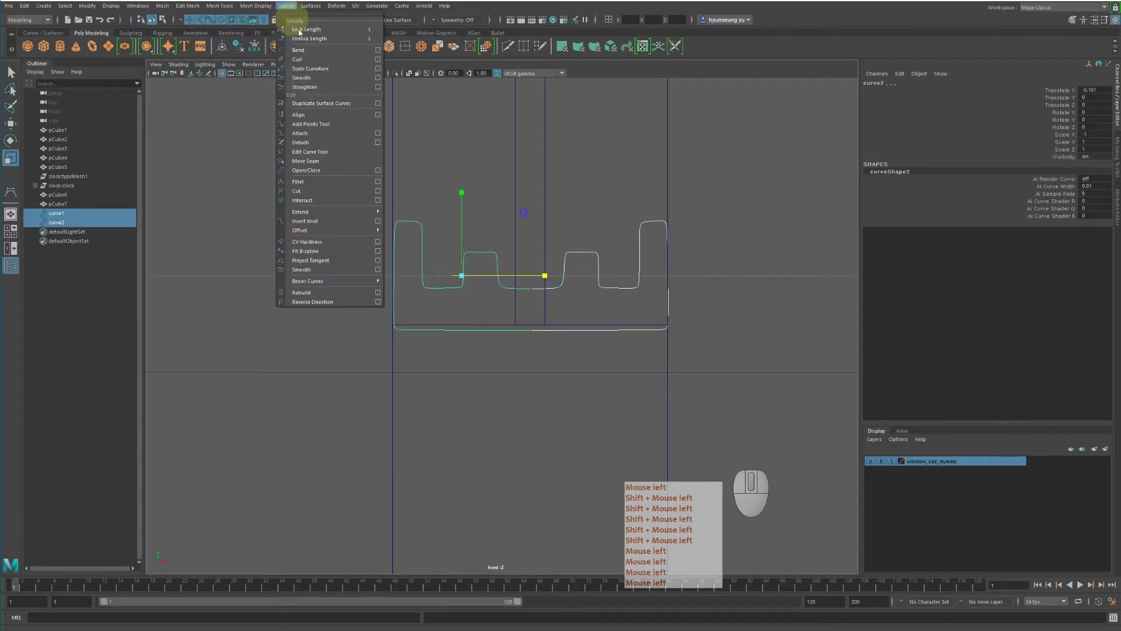
{"action": "left_click", "coordinate": [331, 137]}
{"action": "key", "text": "z"}
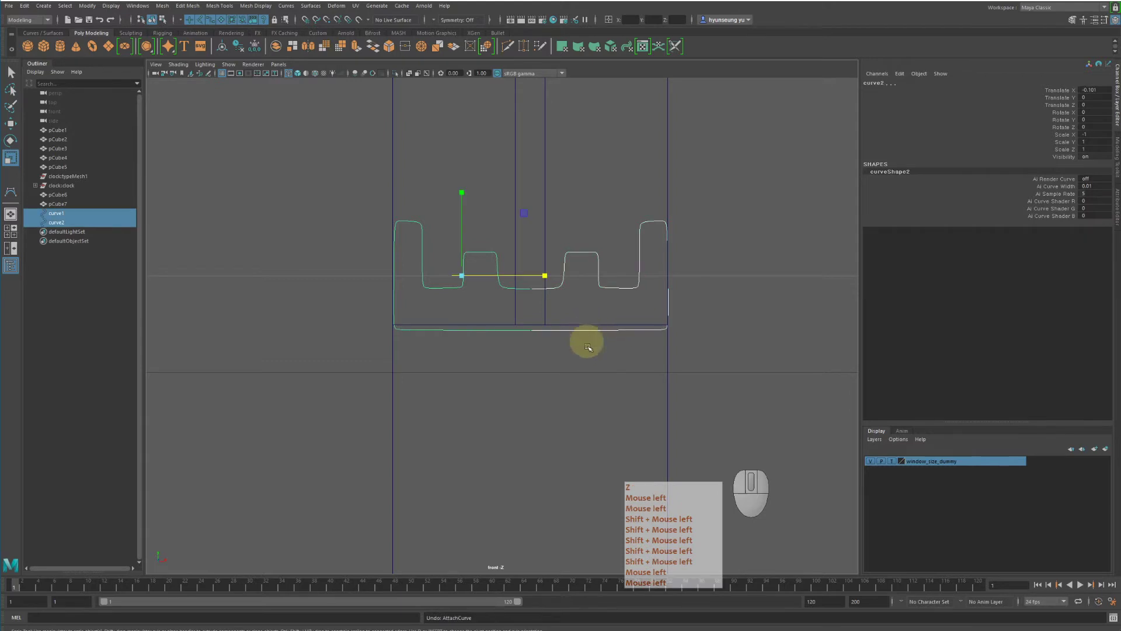
Scale the upper and lower end CVs of both halves together along X at the middle seam, and return to object selection
{"action": "scroll", "coordinate": [581, 343], "scroll_direction": "up", "scroll_amount": 5}
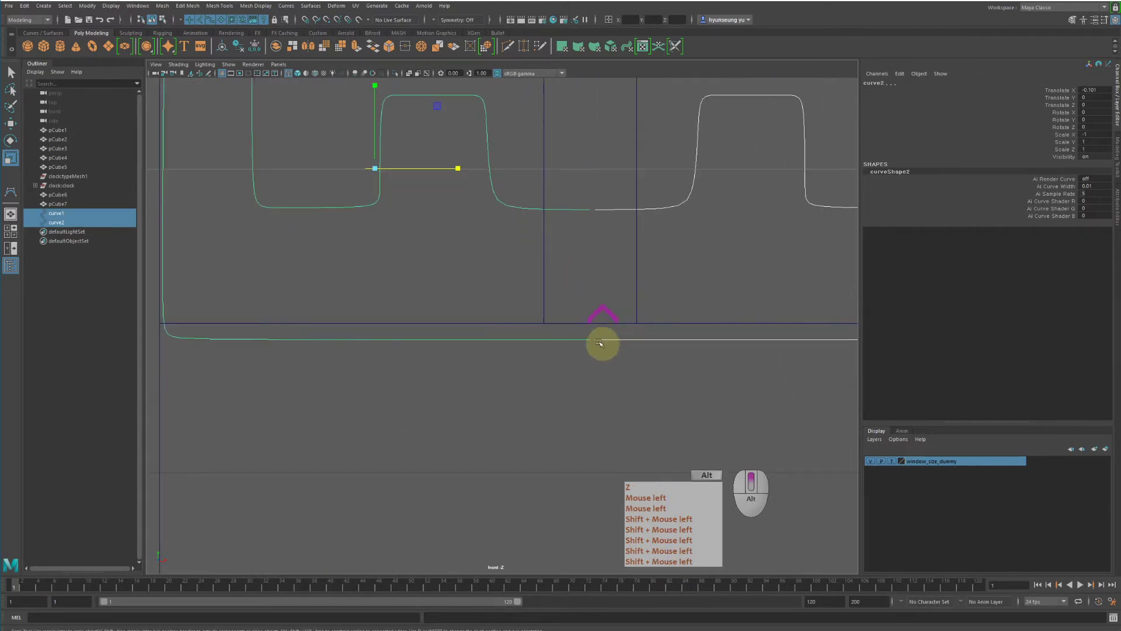
{"action": "middle_click_drag", "start_coordinate": [603, 343], "coordinate": [575, 345], "text": "alt"}
{"action": "key", "text": "F8"}
{"action": "left_click", "coordinate": [542, 199]}
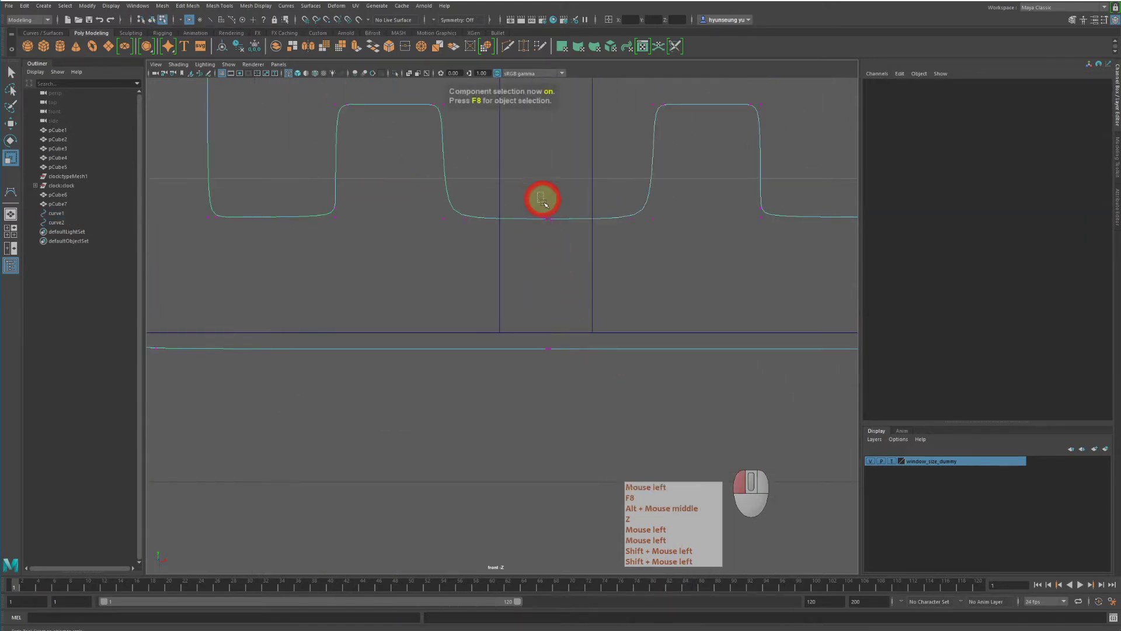
{"action": "left_click_drag", "start_coordinate": [556, 348], "coordinate": [556, 388]}
{"action": "key", "text": "r"}
{"action": "left_click", "coordinate": [505, 283]}
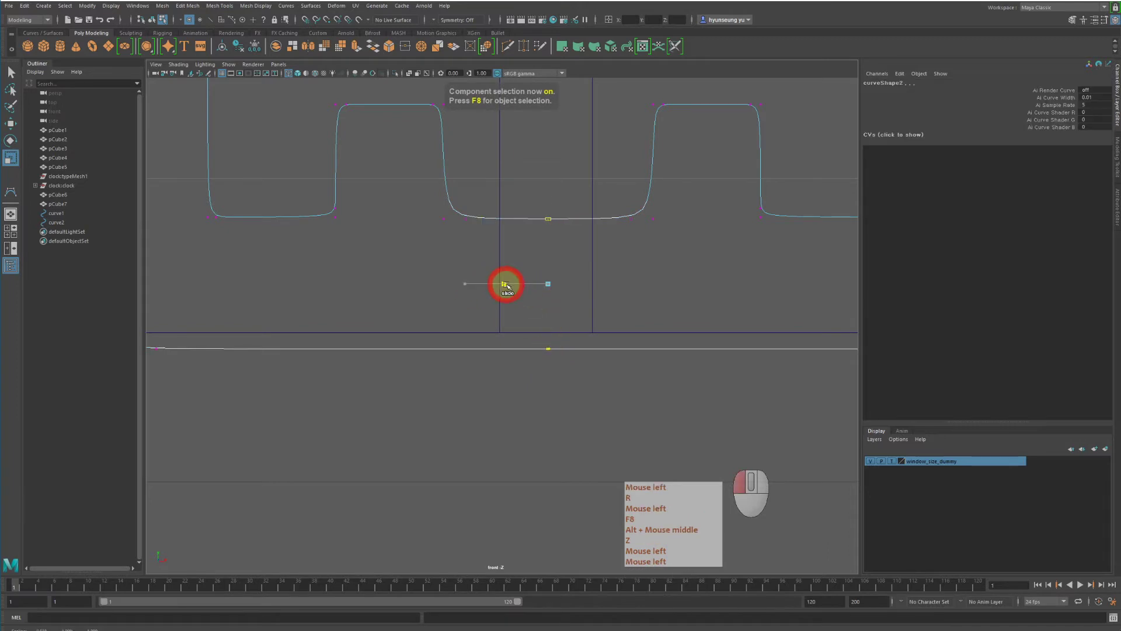
{"action": "middle_click_drag", "start_coordinate": [435, 279], "coordinate": [543, 279]}
{"action": "middle_click_drag", "start_coordinate": [452, 272], "coordinate": [516, 272]}
{"action": "middle_click_drag", "start_coordinate": [354, 267], "coordinate": [442, 278]}
{"action": "middle_click_drag", "start_coordinate": [426, 279], "coordinate": [469, 281]}
{"action": "key", "text": "w"}
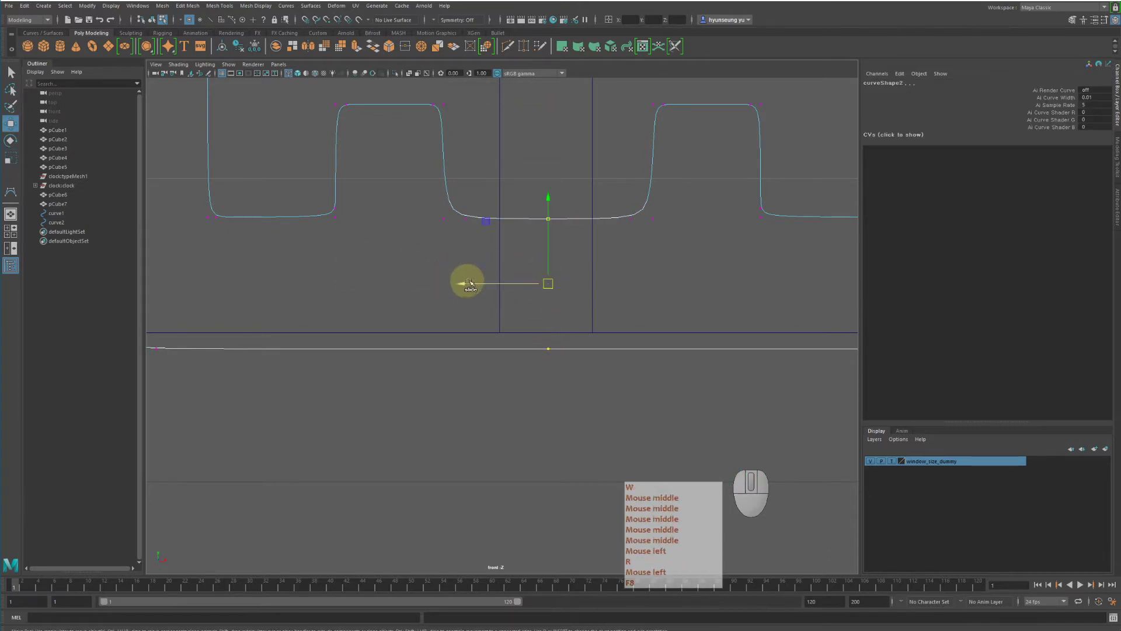
{"action": "right_click_drag", "start_coordinate": [470, 280], "coordinate": [310, 257], "text": "alt"}
{"action": "key", "text": "F8"}
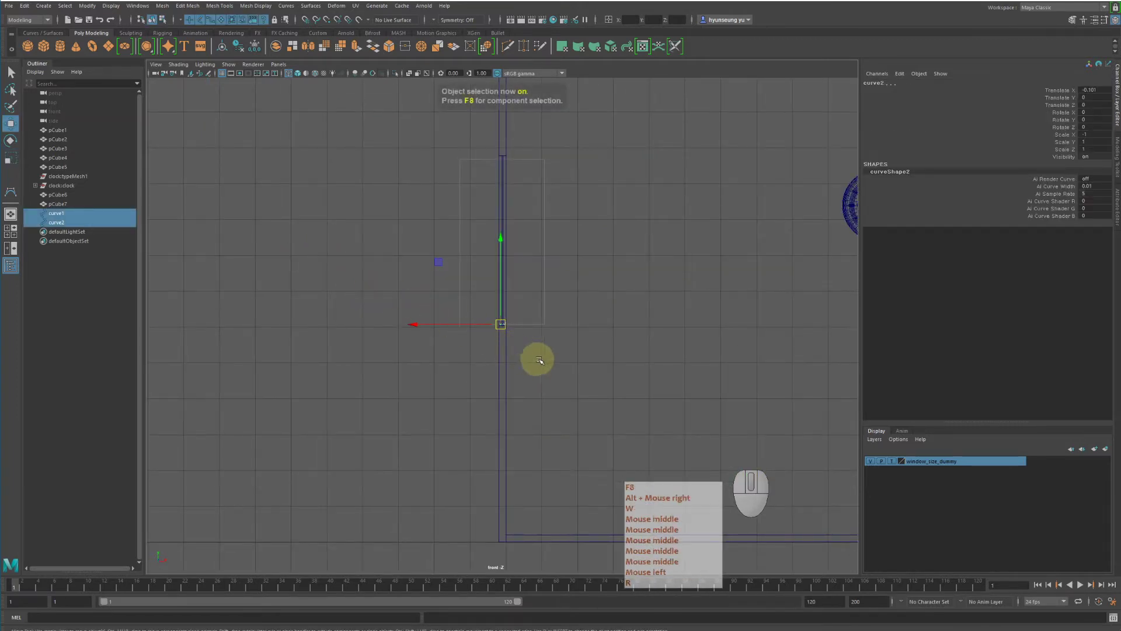
Try again to attach the two profile halves with their ends aligned, and undo the attachment
{"action": "key", "text": "f"}
{"action": "key", "text": "q"}
{"action": "left_click", "coordinate": [548, 329]}
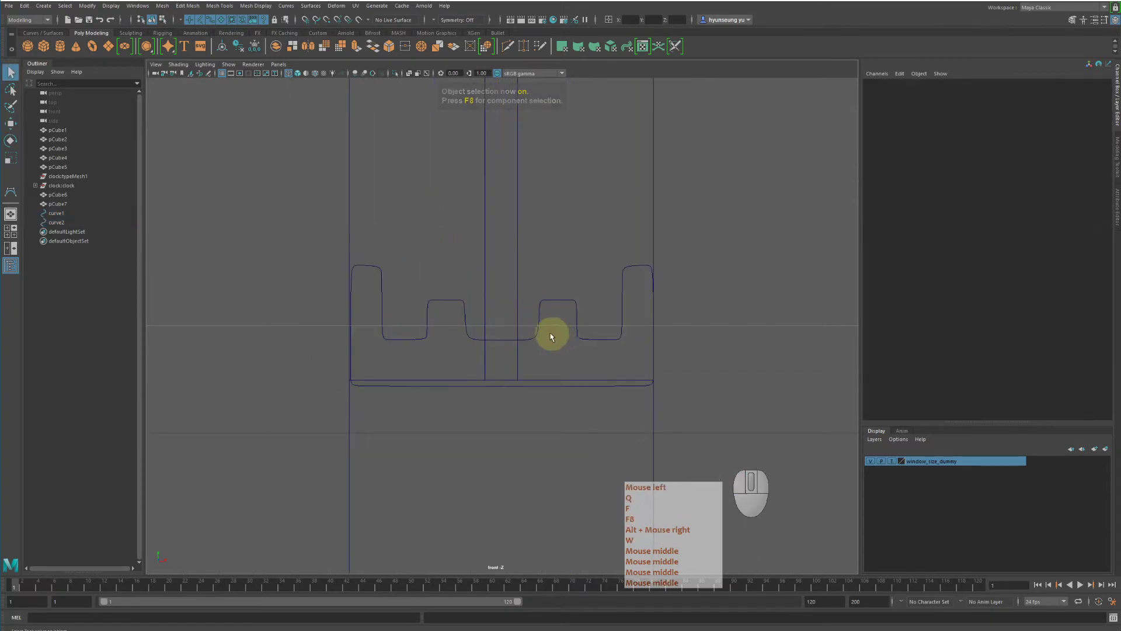
{"action": "key", "text": "z"}
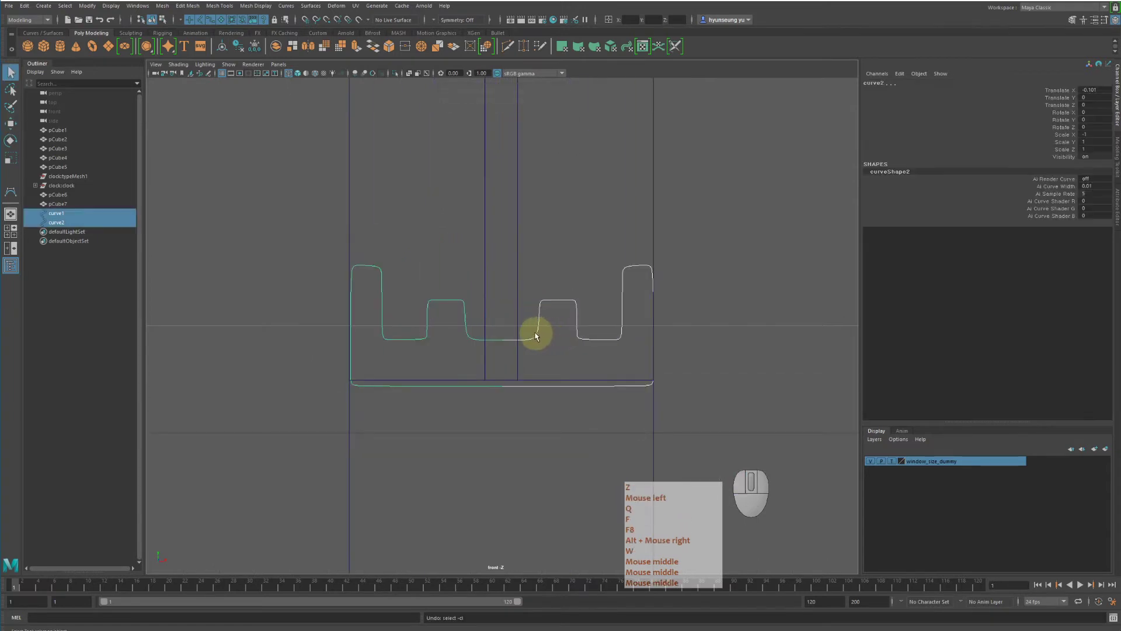
{"action": "left_click", "coordinate": [287, 7]}
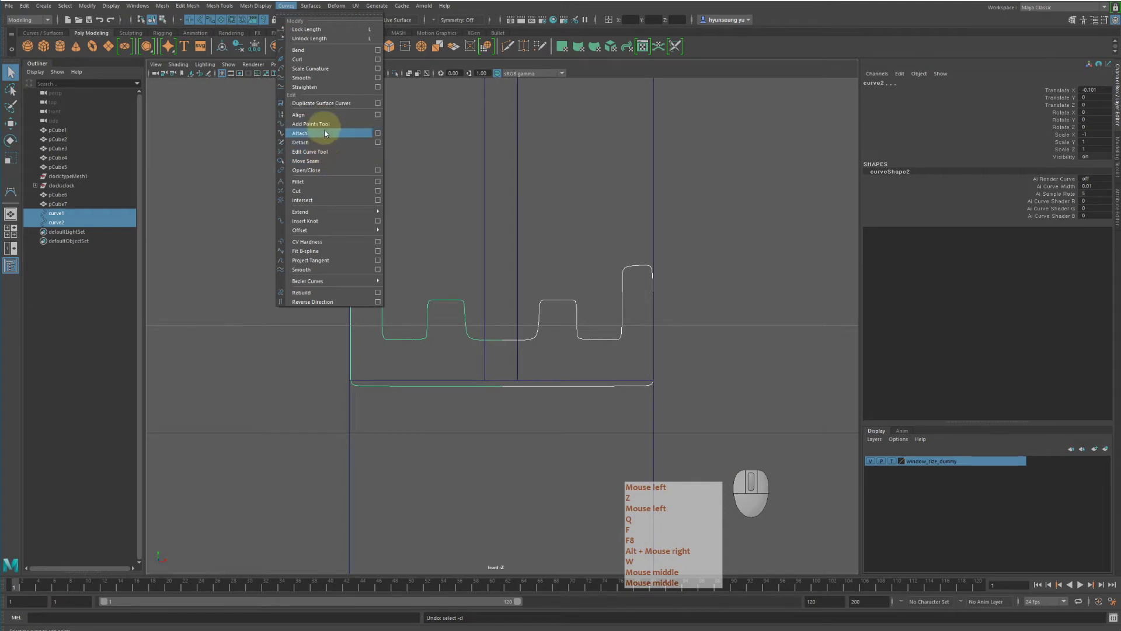
{"action": "left_click", "coordinate": [324, 132]}
{"action": "scroll", "coordinate": [536, 358], "scroll_direction": "up", "scroll_amount": 2, "text": "alt"}
{"action": "scroll", "coordinate": [536, 358], "scroll_direction": "up", "scroll_amount": 2, "text": "alt"}
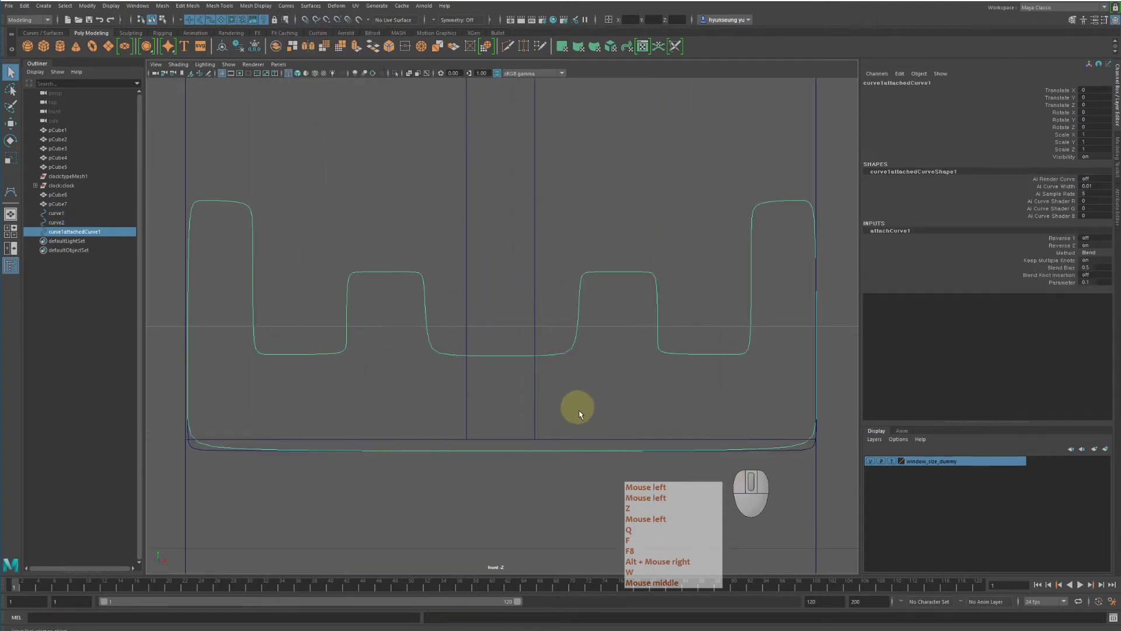
{"action": "key", "text": "z"}
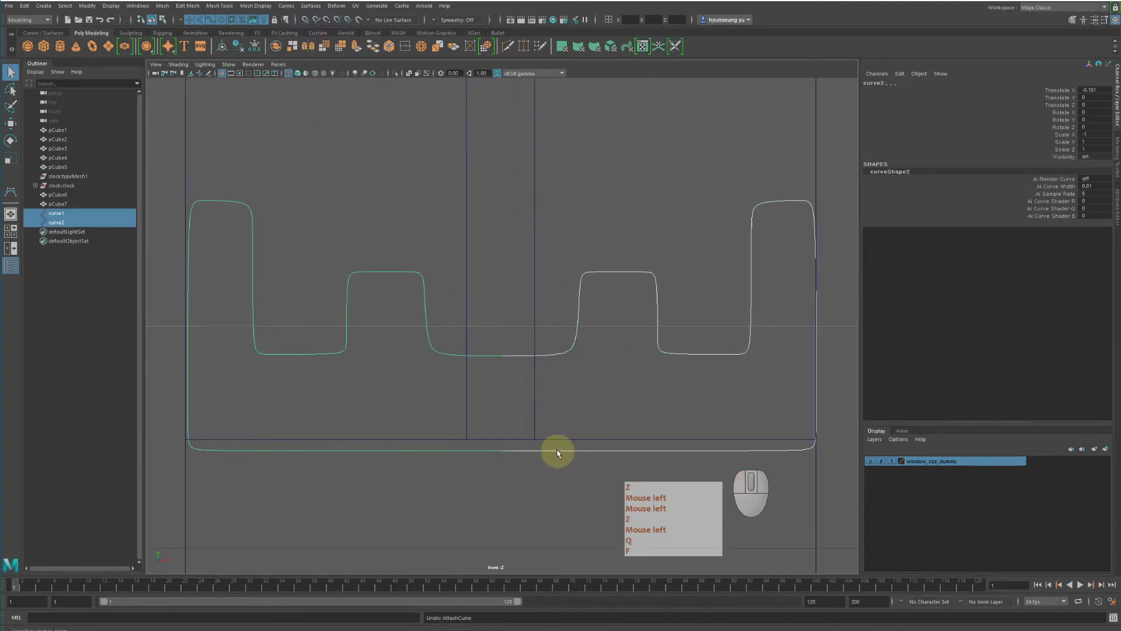
Try moving the upper end CV of the profile half without the mirrored scale down onto its lower end CV
{"action": "left_click_drag", "start_coordinate": [515, 347], "coordinate": [515, 380]}
{"action": "middle_click_drag", "start_coordinate": [545, 383], "coordinate": [611, 328], "text": "alt"}
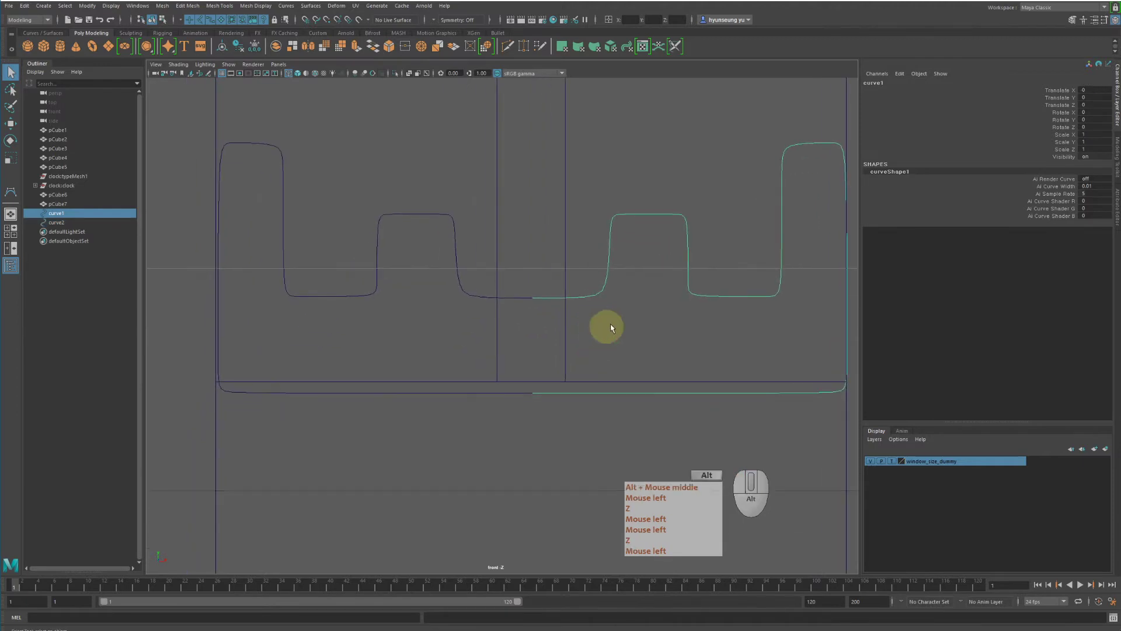
{"action": "key", "text": "q"}
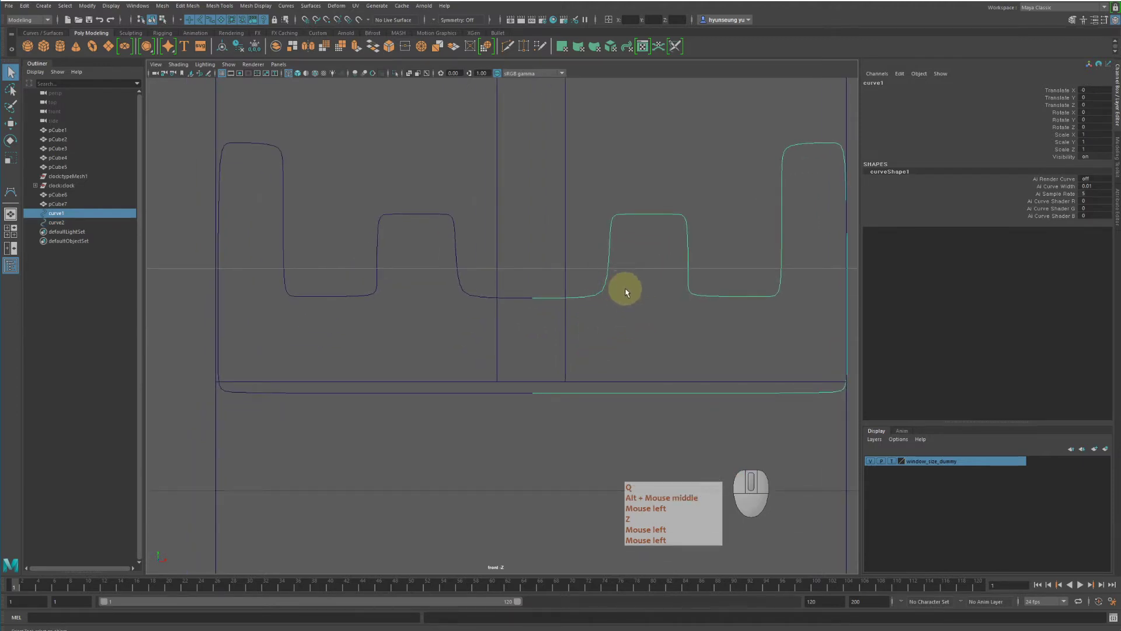
{"action": "key", "text": "F8"}
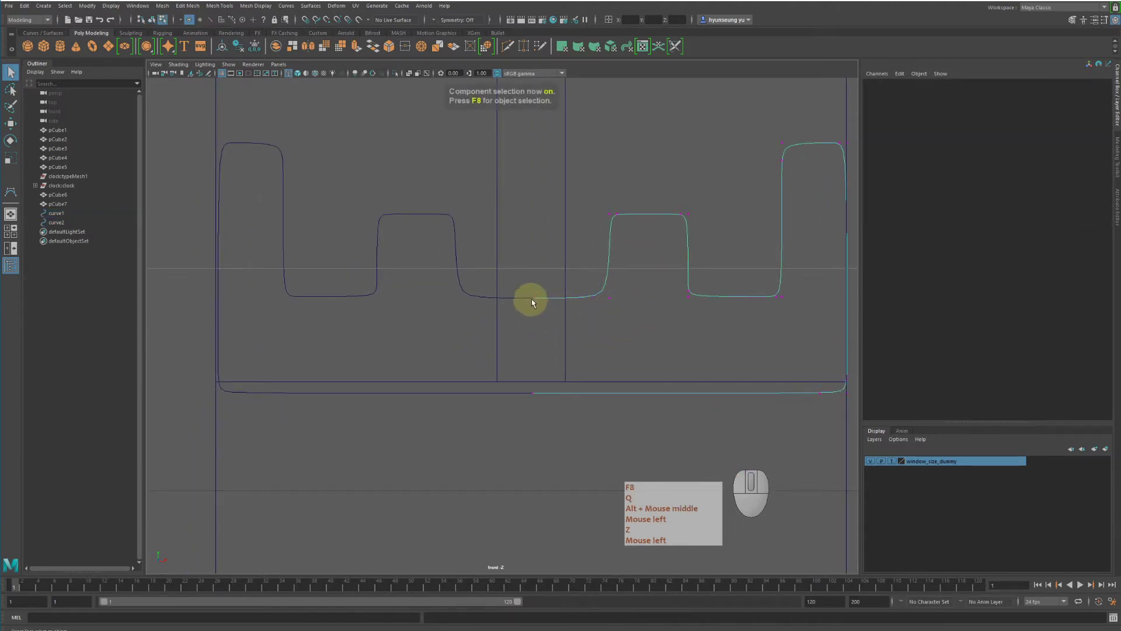
{"action": "left_click_drag", "start_coordinate": [451, 253], "coordinate": [458, 320]}
{"action": "left_click_drag", "start_coordinate": [540, 291], "coordinate": [562, 318]}
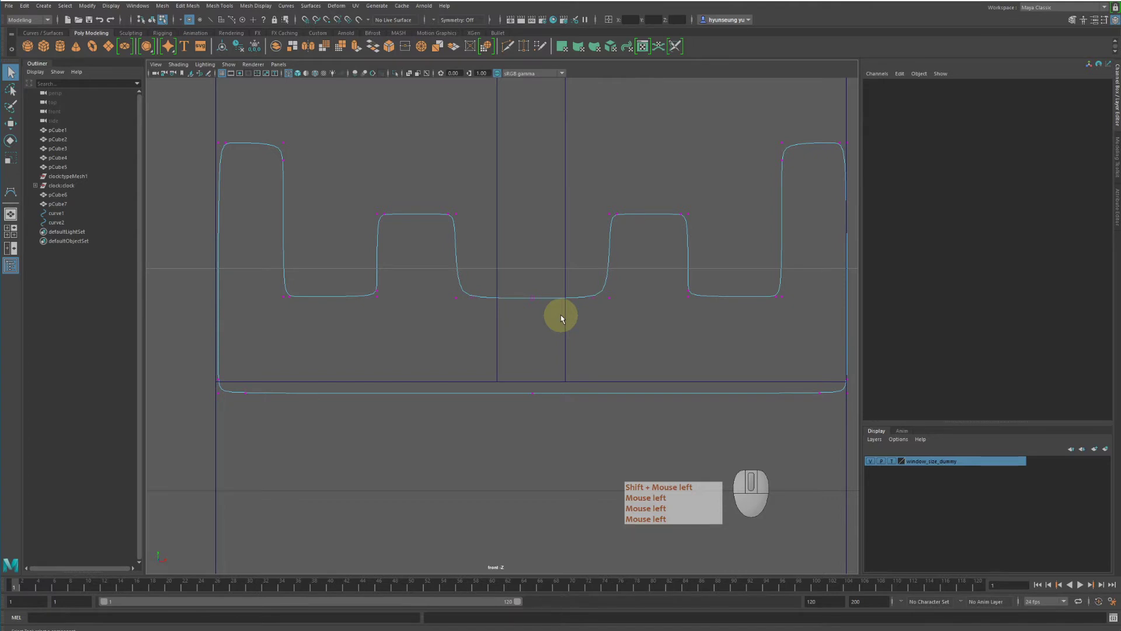
{"action": "left_click", "coordinate": [541, 304]}
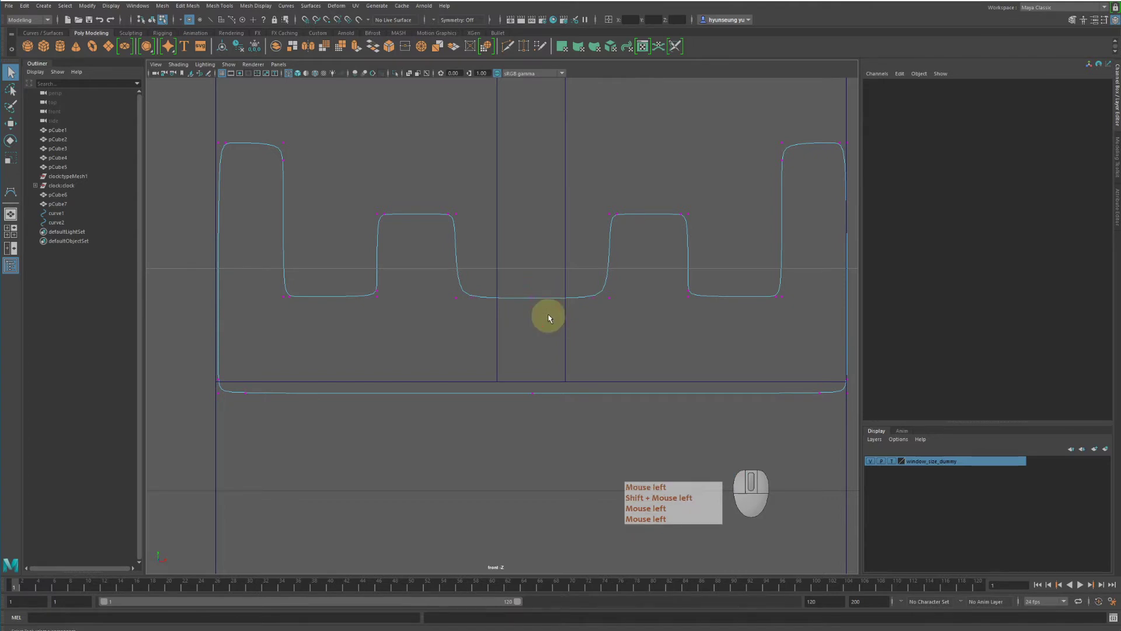
{"action": "left_click", "coordinate": [533, 296]}
{"action": "key", "text": "w"}
{"action": "middle_click_drag", "start_coordinate": [536, 313], "coordinate": [548, 431]}
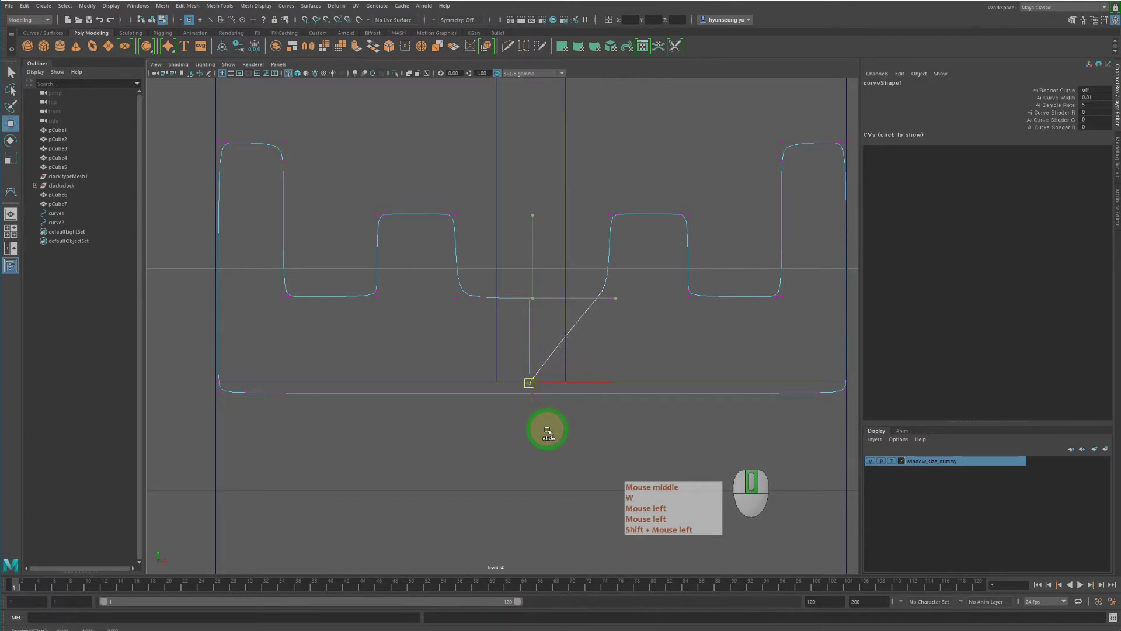
{"action": "left_click", "coordinate": [578, 453]}
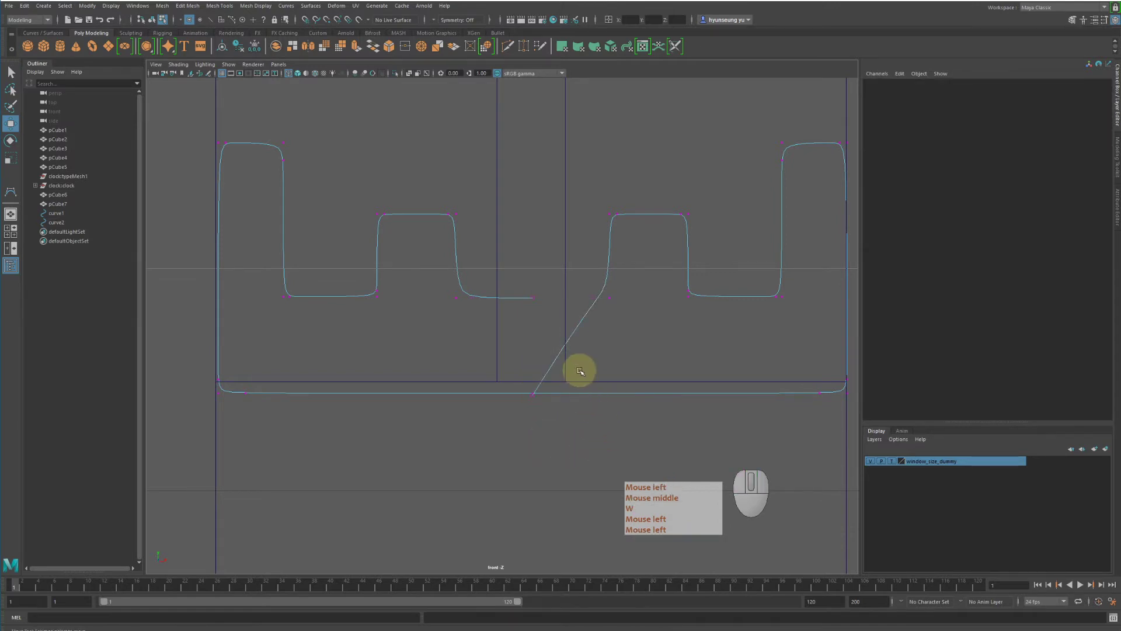
Undo the end CV move and the component selections before it
{"action": "key", "text": "5"}
{"action": "key", "text": "4"}
{"action": "right_click_drag", "start_coordinate": [589, 369], "coordinate": [601, 350], "text": "alt"}
{"action": "middle_click_drag", "start_coordinate": [602, 350], "coordinate": [591, 306], "text": "alt"}
{"action": "key", "text": "z"}
{"action": "key", "text": "z"}
{"action": "key", "text": "z"}
{"action": "key", "text": "z"}
{"action": "key", "text": "z"}
{"action": "key", "text": "z"}
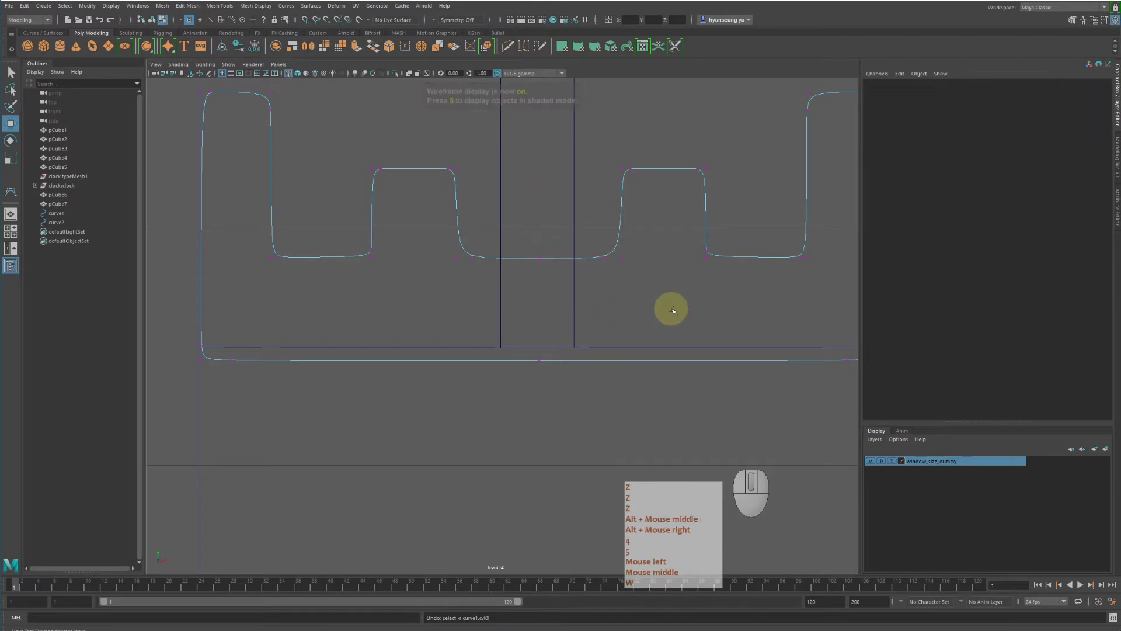
{"action": "key", "text": "z"}
{"action": "key", "text": "z"}
{"action": "key", "text": "z"}
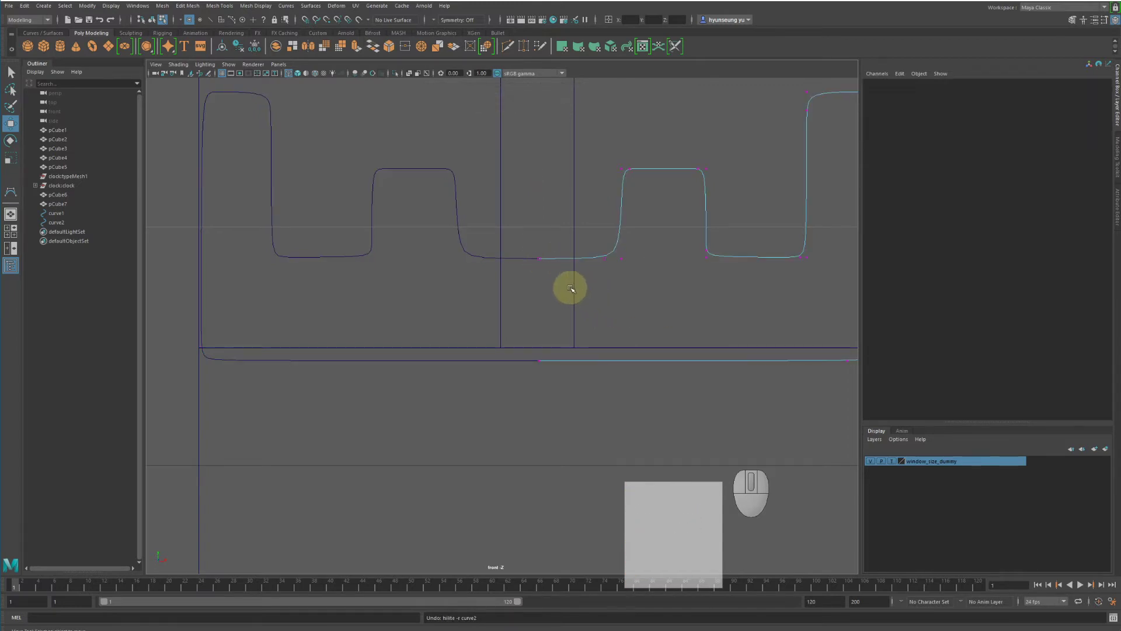
Reverse the curve direction of the mirrored profile half, and select its upper end CV at the middle seam
{"action": "left_click", "coordinate": [443, 228]}
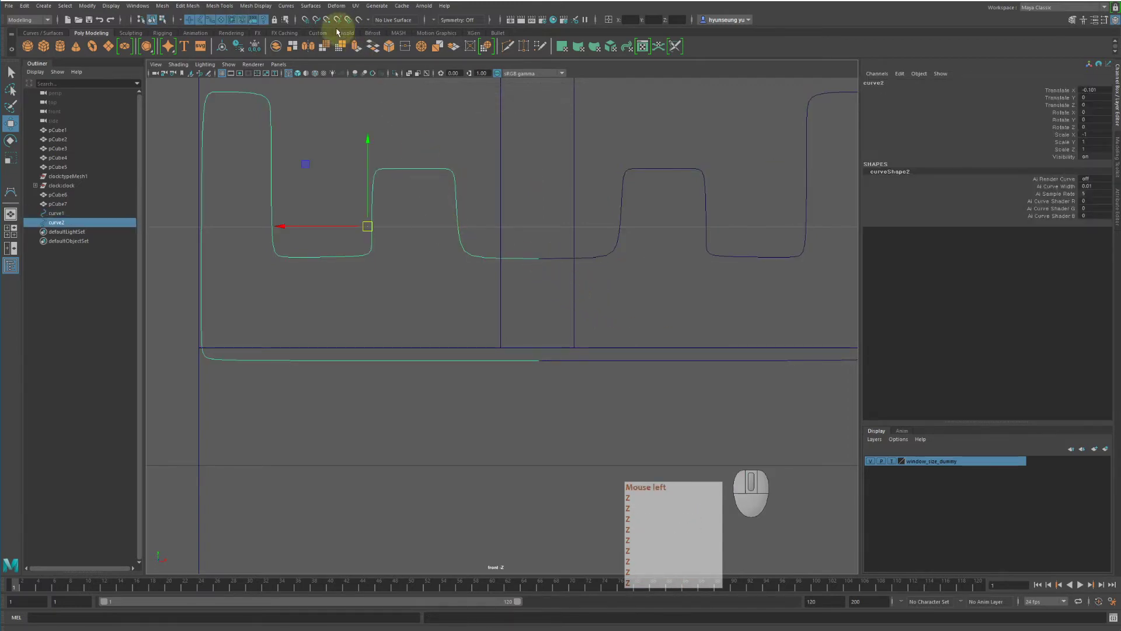
{"action": "left_click", "coordinate": [286, 7]}
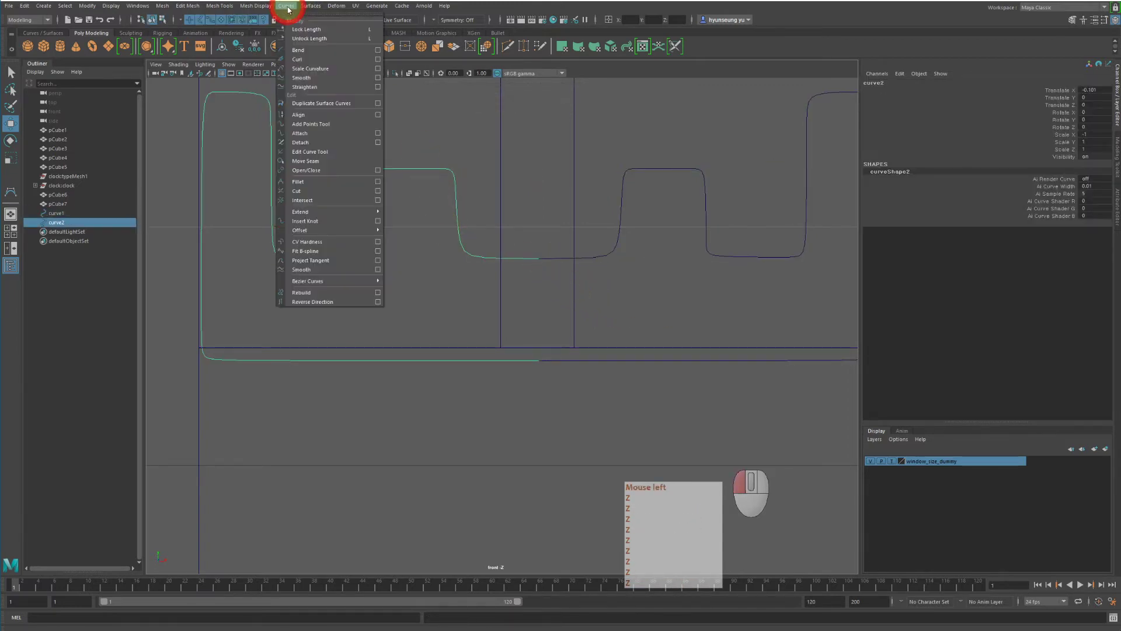
{"action": "left_click", "coordinate": [320, 302]}
{"action": "right_click", "coordinate": [426, 181]}
{"action": "left_click", "coordinate": [426, 142]}
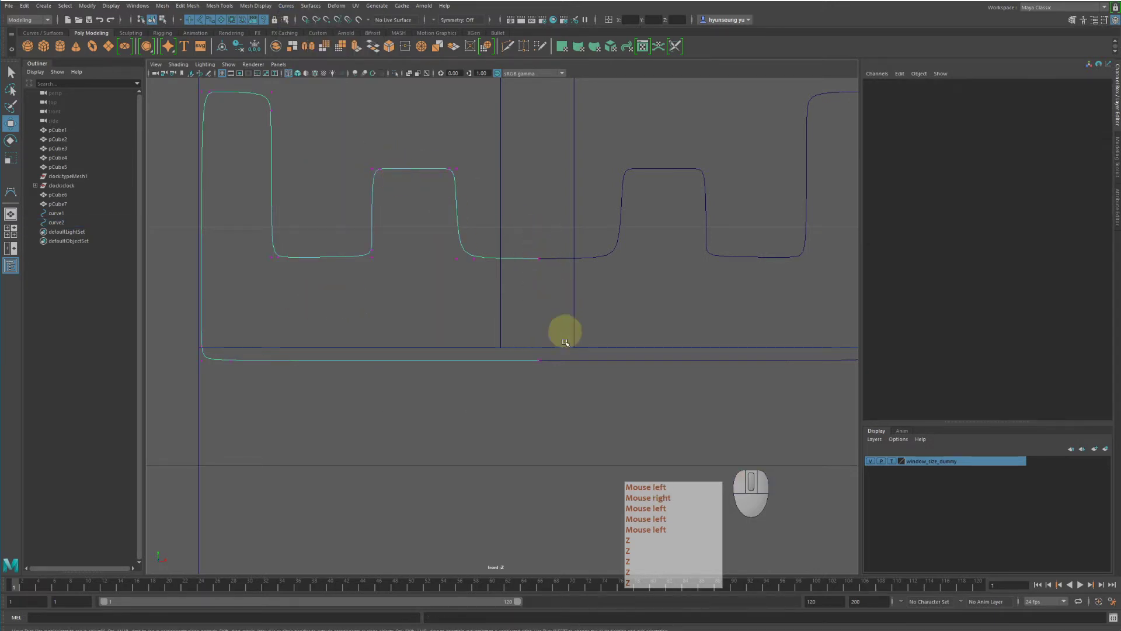
{"action": "left_click", "coordinate": [539, 361]}
{"action": "left_click", "coordinate": [539, 258]}
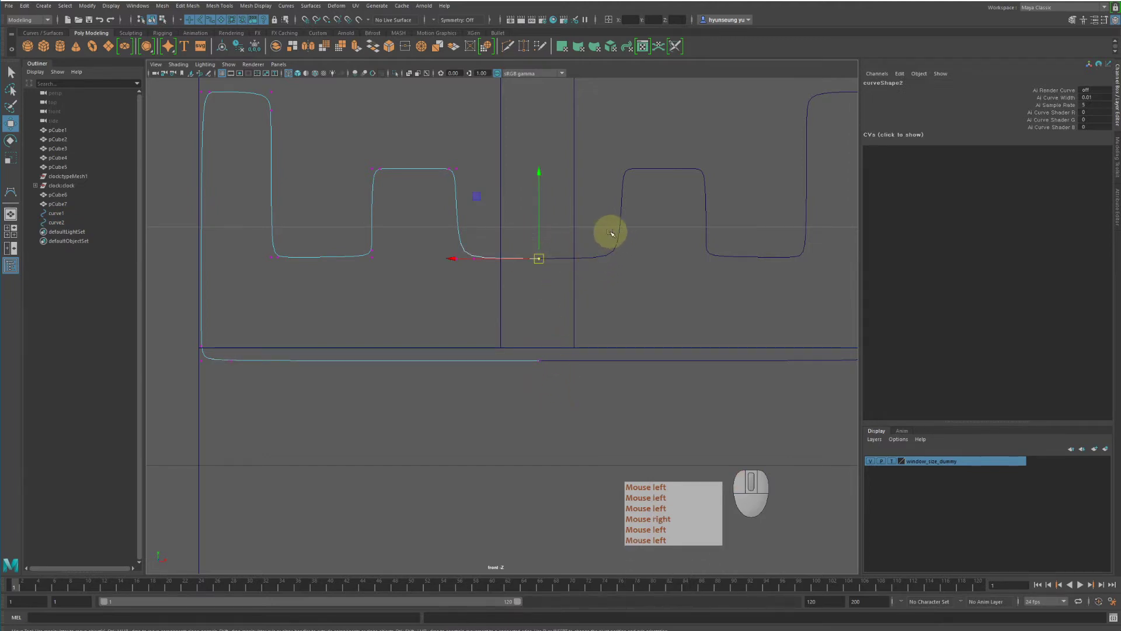
Return to object selection with both profile halves selected and attach them into one curve
{"action": "left_click_drag", "start_coordinate": [611, 234], "coordinate": [614, 272], "text": "shift"}
{"action": "key", "text": "F8"}
{"action": "key", "text": "F8"}
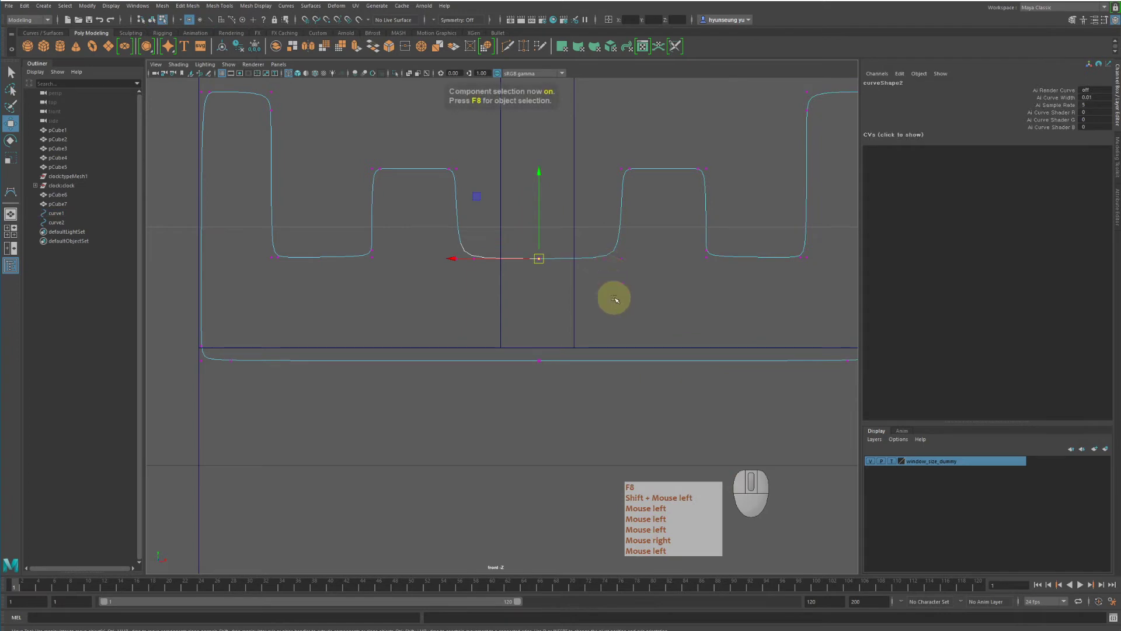
{"action": "left_click", "coordinate": [290, 8]}
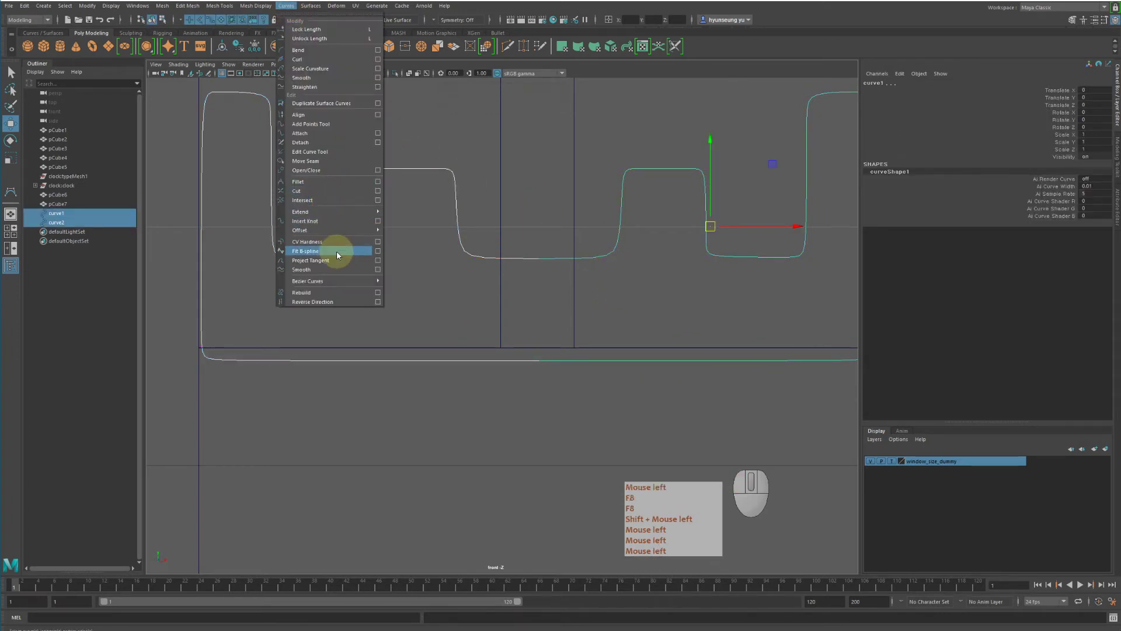
{"action": "left_click", "coordinate": [314, 136]}
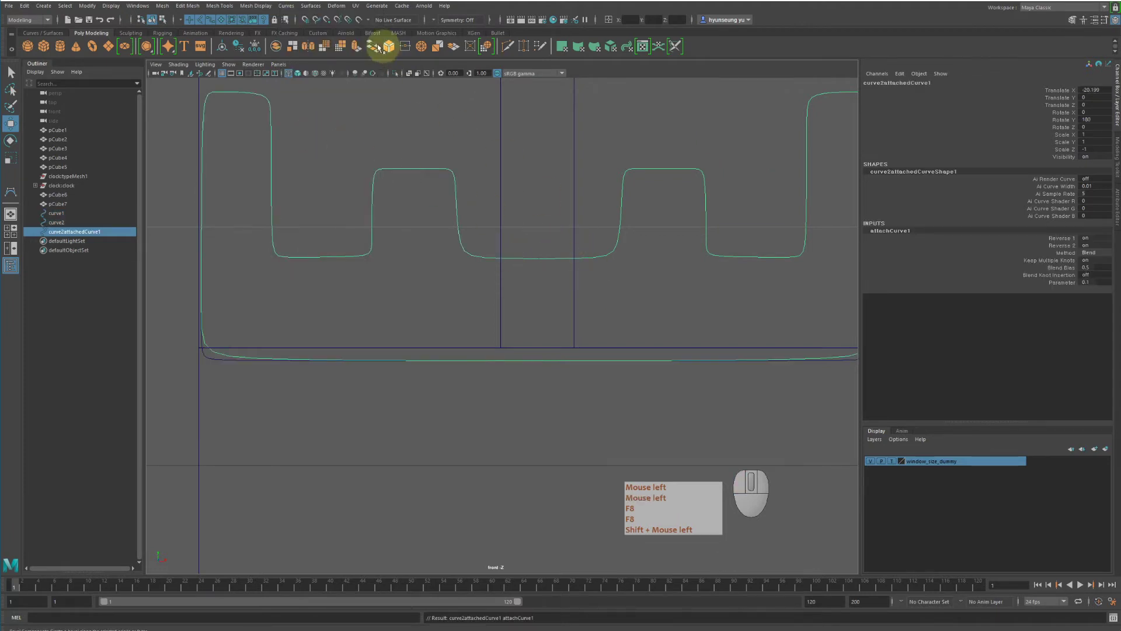
Try to close the attached profile with the surface Open/Close command, and clear the selection
{"action": "left_click", "coordinate": [311, 5]}
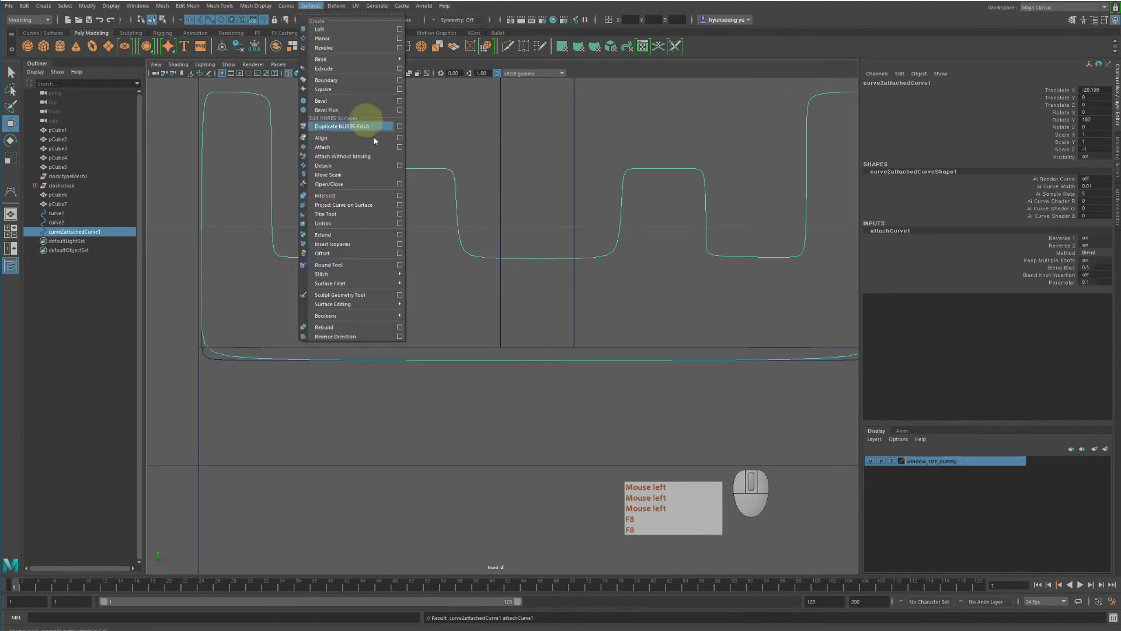
{"action": "left_click", "coordinate": [330, 184]}
{"action": "left_click", "coordinate": [612, 257]}
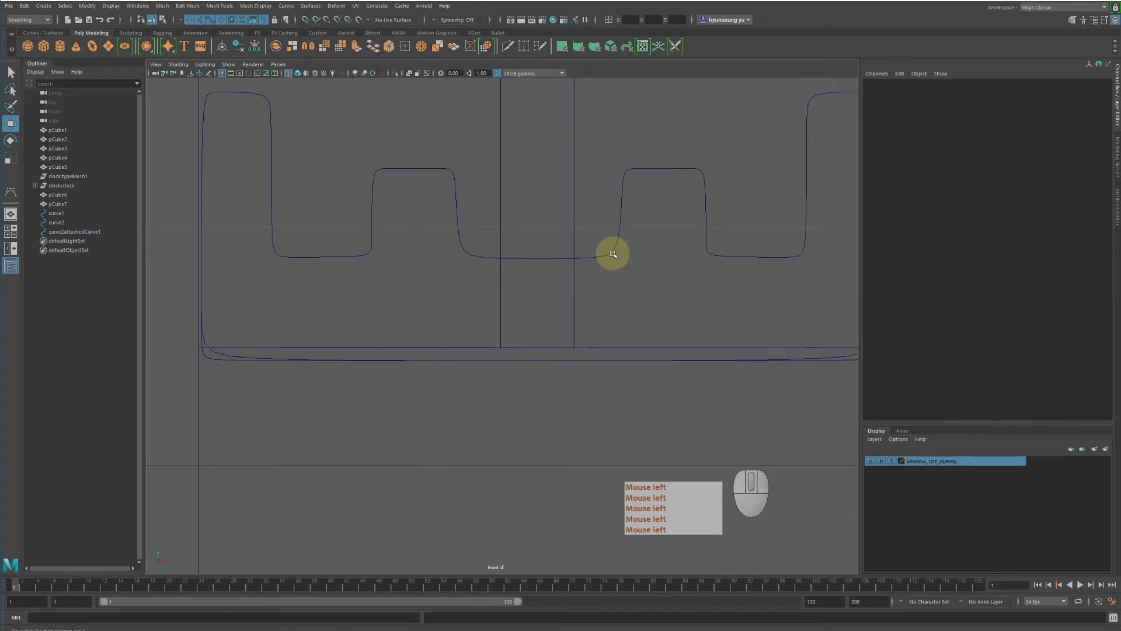
Delete the two original profile halves, curve1 and curve2, and select the attached profile curve
{"action": "left_click", "coordinate": [613, 255]}
{"action": "left_click", "coordinate": [82, 223]}
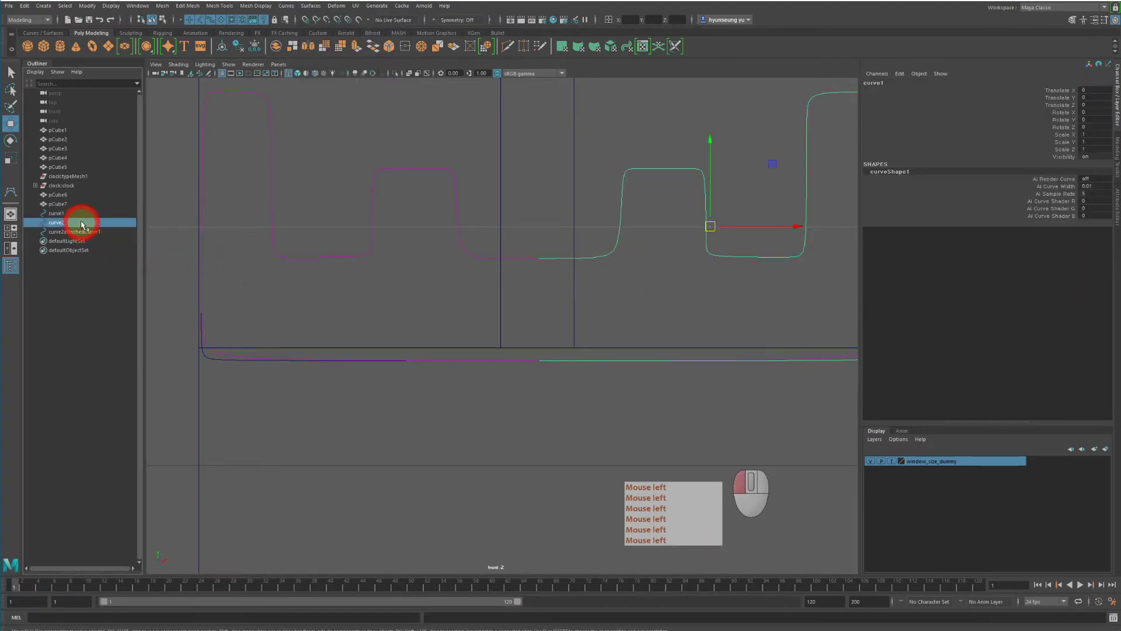
{"action": "left_click_drag", "start_coordinate": [82, 223], "coordinate": [82, 218]}
{"action": "key", "text": "Delete"}
{"action": "left_click", "coordinate": [78, 214]}
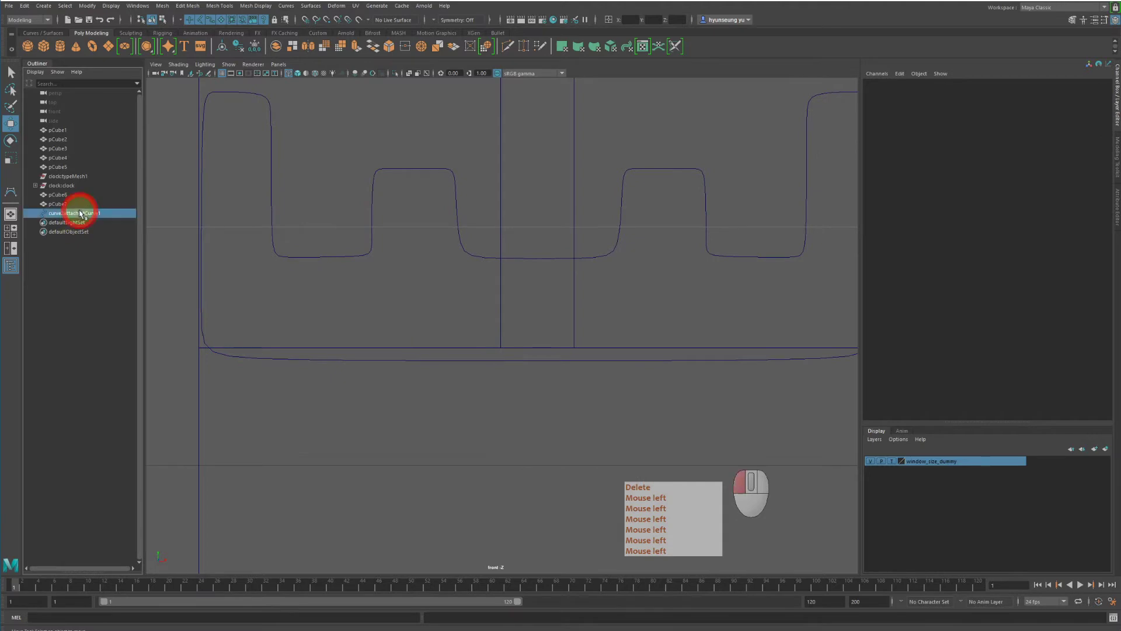
Close the attached profile curve with the curve Open/Close command and frame it in the front view
{"action": "left_click", "coordinate": [315, 7]}
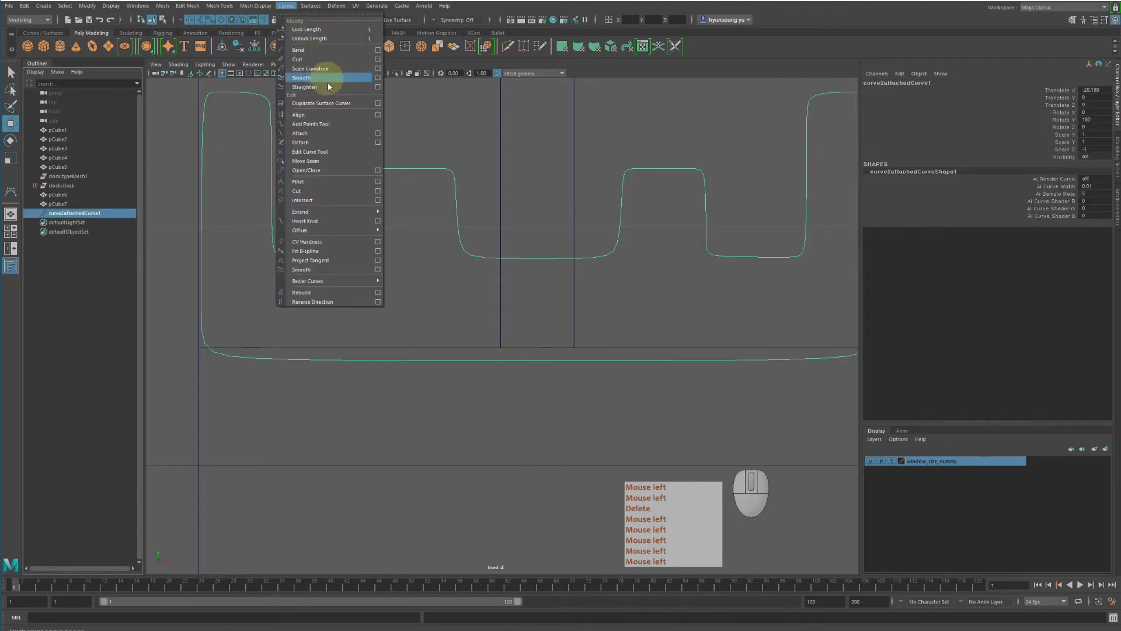
{"action": "left_click", "coordinate": [326, 168]}
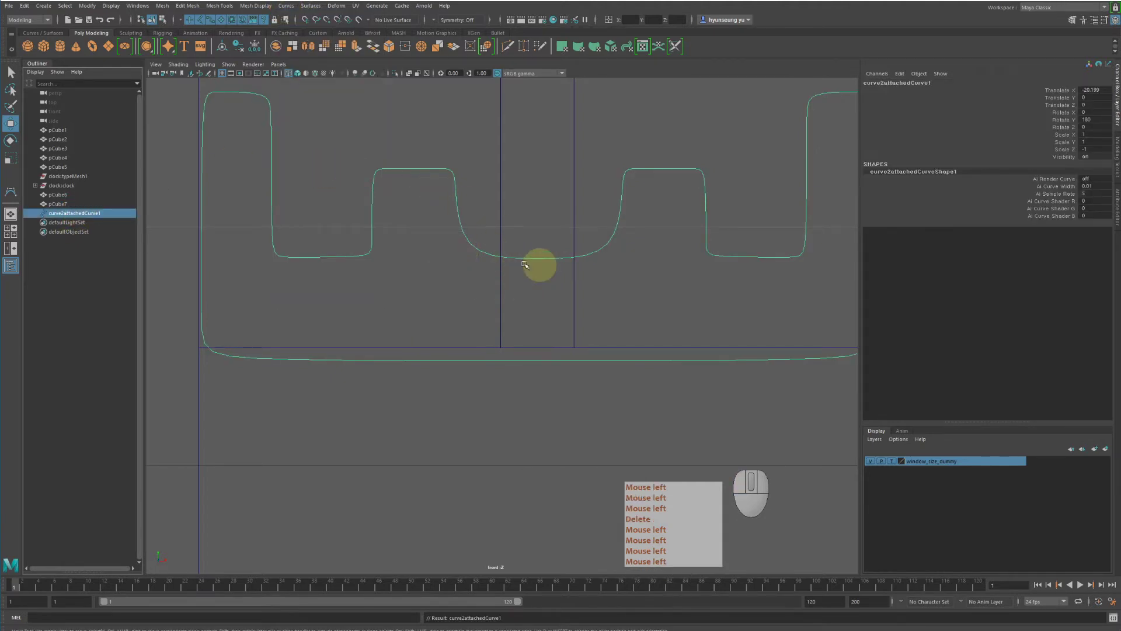
{"action": "right_click_drag", "start_coordinate": [676, 263], "coordinate": [562, 236], "text": "alt"}
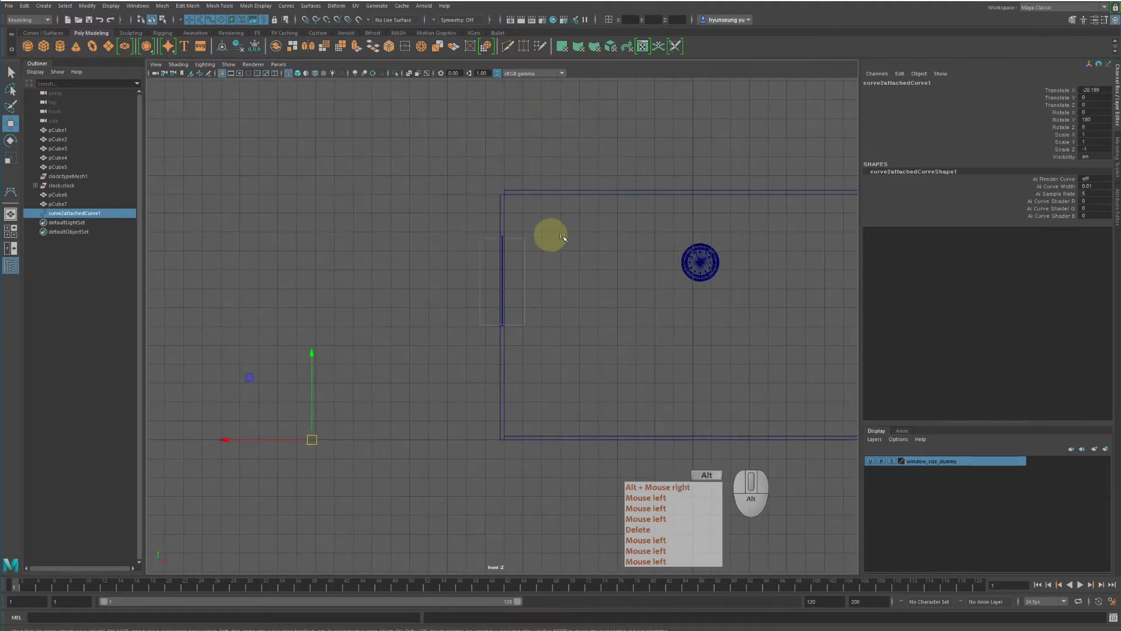
{"action": "key", "text": "f"}
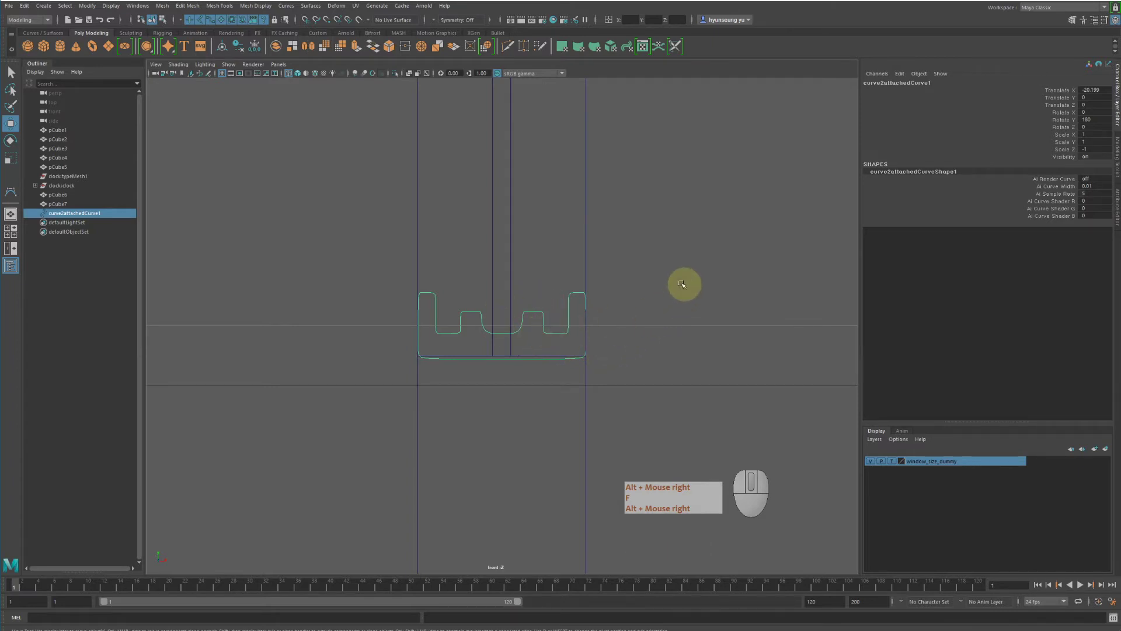
Switch to the perspective view and center the pivot of the closed profile curve
{"action": "key", "text": "space"}
{"action": "key", "text": "space"}
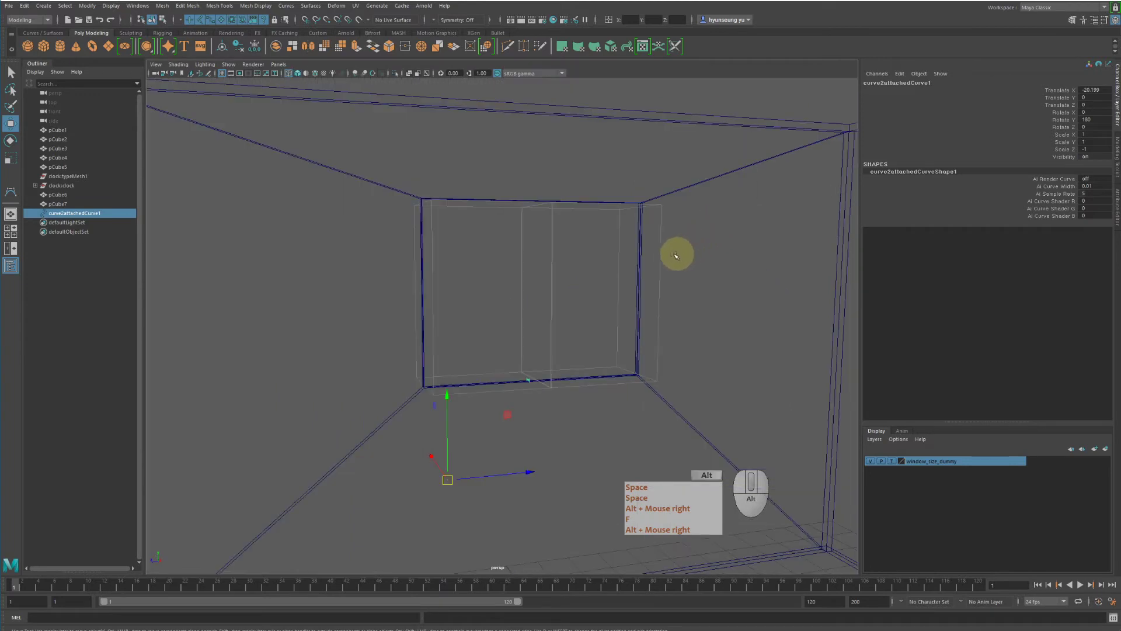
{"action": "left_click_drag", "start_coordinate": [675, 254], "coordinate": [658, 252], "text": "alt"}
{"action": "right_click_drag", "start_coordinate": [658, 252], "coordinate": [746, 305], "text": "alt"}
{"action": "middle_click_drag", "start_coordinate": [747, 305], "coordinate": [700, 277], "text": "alt"}
{"action": "left_click_drag", "start_coordinate": [700, 277], "coordinate": [669, 281], "text": "alt"}
{"action": "right_click_drag", "start_coordinate": [669, 280], "coordinate": [699, 288], "text": "alt"}
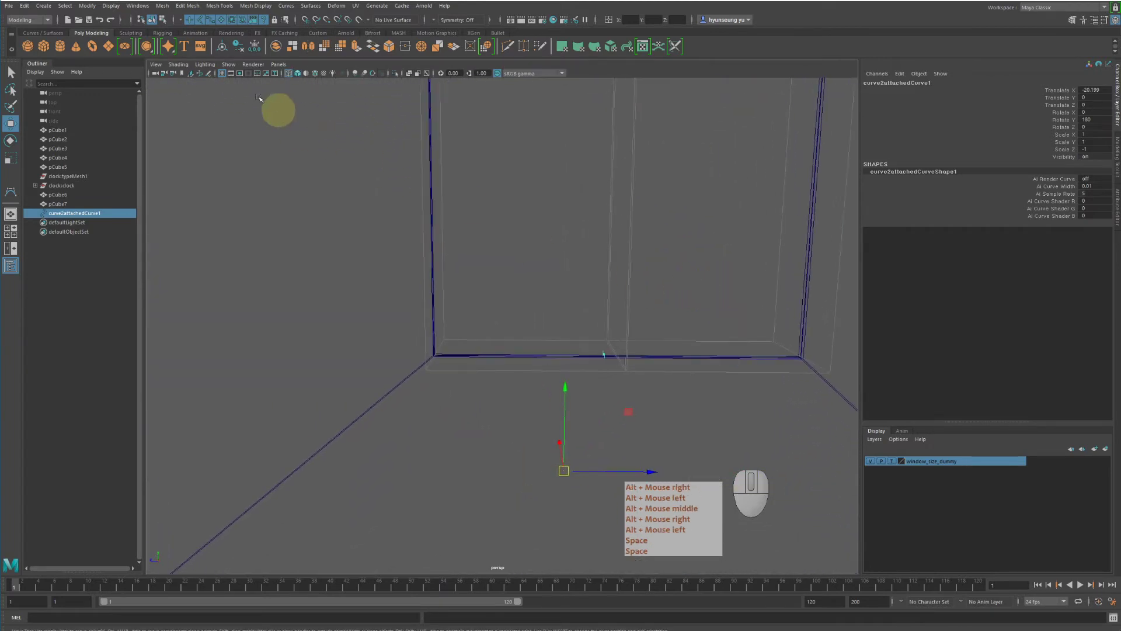
{"action": "left_click", "coordinate": [88, 7]}
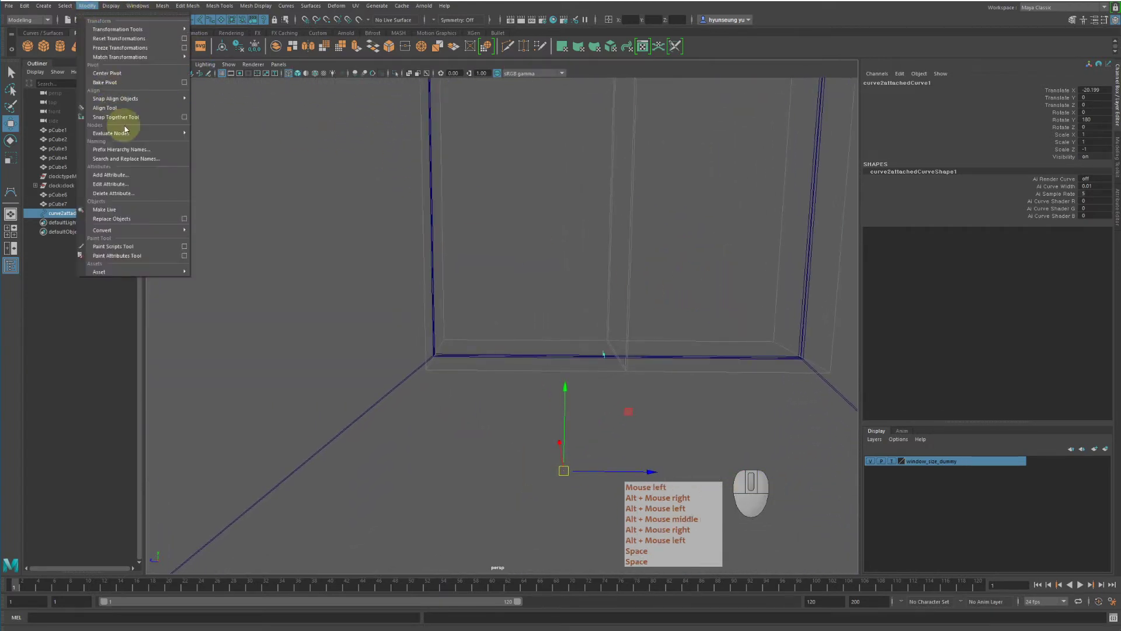
{"action": "left_click", "coordinate": [108, 73]}
{"action": "right_click_drag", "start_coordinate": [438, 236], "coordinate": [613, 271], "text": "alt"}
{"action": "middle_click_drag", "start_coordinate": [613, 270], "coordinate": [663, 275], "text": "alt"}
In shaded display, move the profile curve to the opening's lower-left corner and place a duplicate of it in the lower-right corner
{"action": "key", "text": "w"}
{"action": "key", "text": "5"}
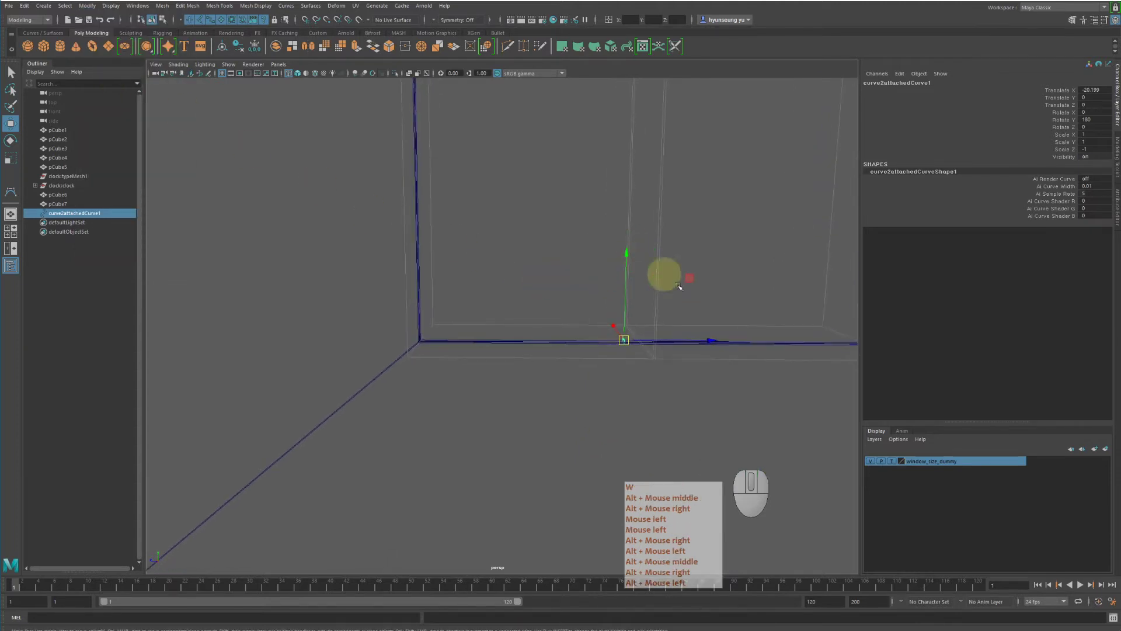
{"action": "key", "text": "4"}
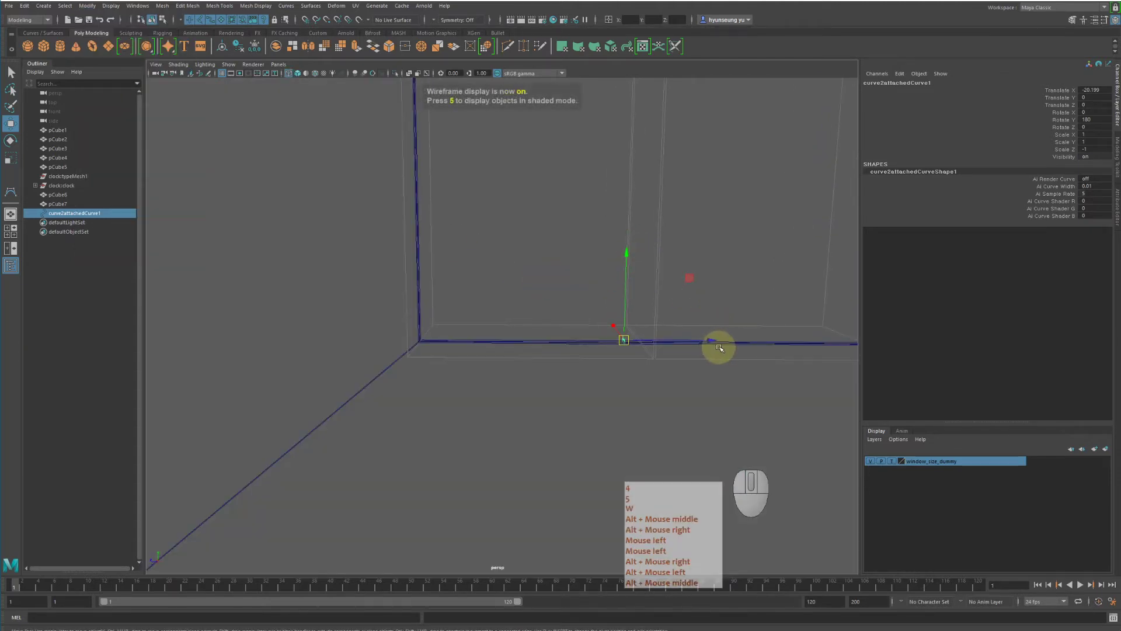
{"action": "key", "text": "4"}
{"action": "key", "text": "5"}
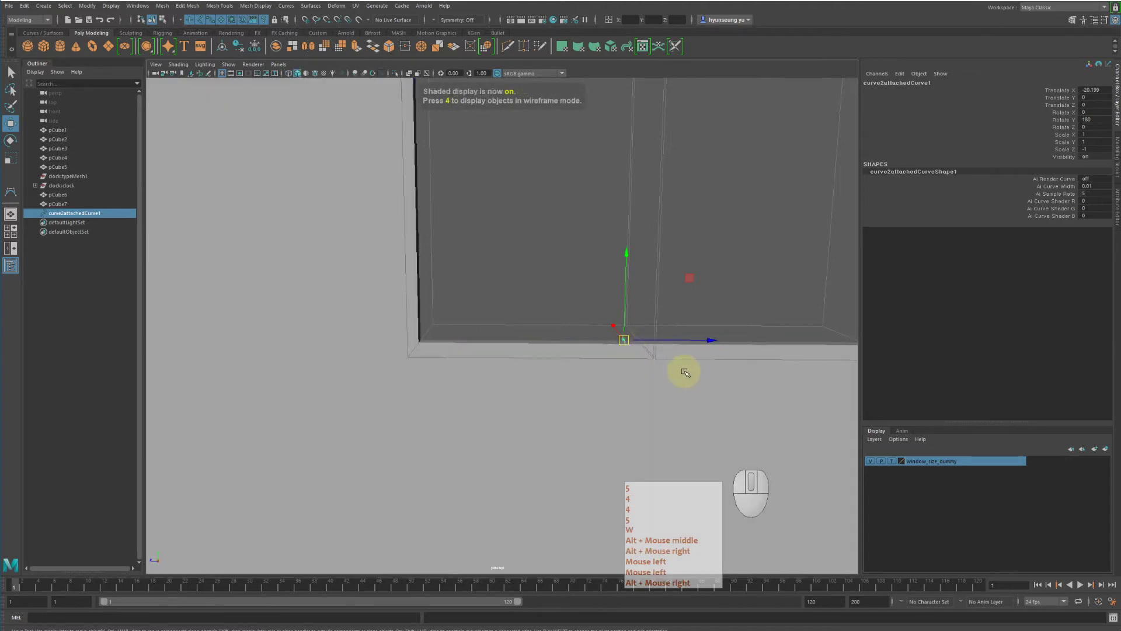
{"action": "middle_click_drag", "start_coordinate": [676, 367], "coordinate": [645, 381], "text": "alt"}
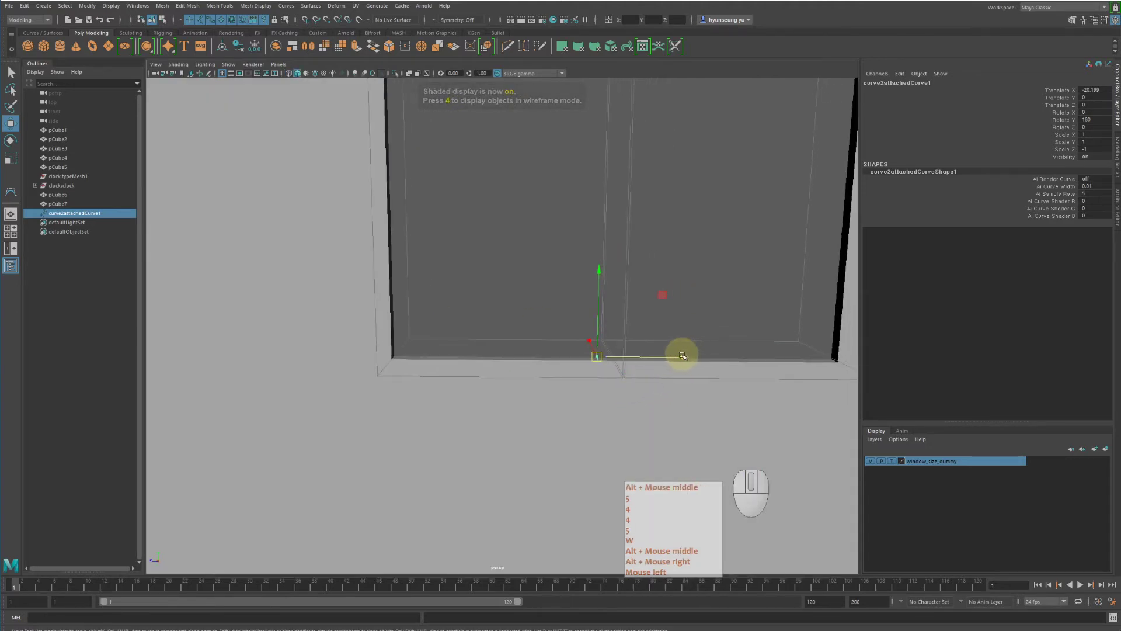
{"action": "left_click_drag", "start_coordinate": [681, 355], "coordinate": [914, 356]}
{"action": "key", "text": "ctrl+d"}
Duplicate both lower corner curves and raise the copies to the opening's upper corners, about 4.63 in Translate Y
{"action": "right_click_drag", "start_coordinate": [651, 333], "coordinate": [608, 328], "text": "alt"}
{"action": "middle_click_drag", "start_coordinate": [608, 327], "coordinate": [614, 344], "text": "alt"}
{"action": "left_click_drag", "start_coordinate": [615, 344], "coordinate": [596, 345], "text": "alt"}
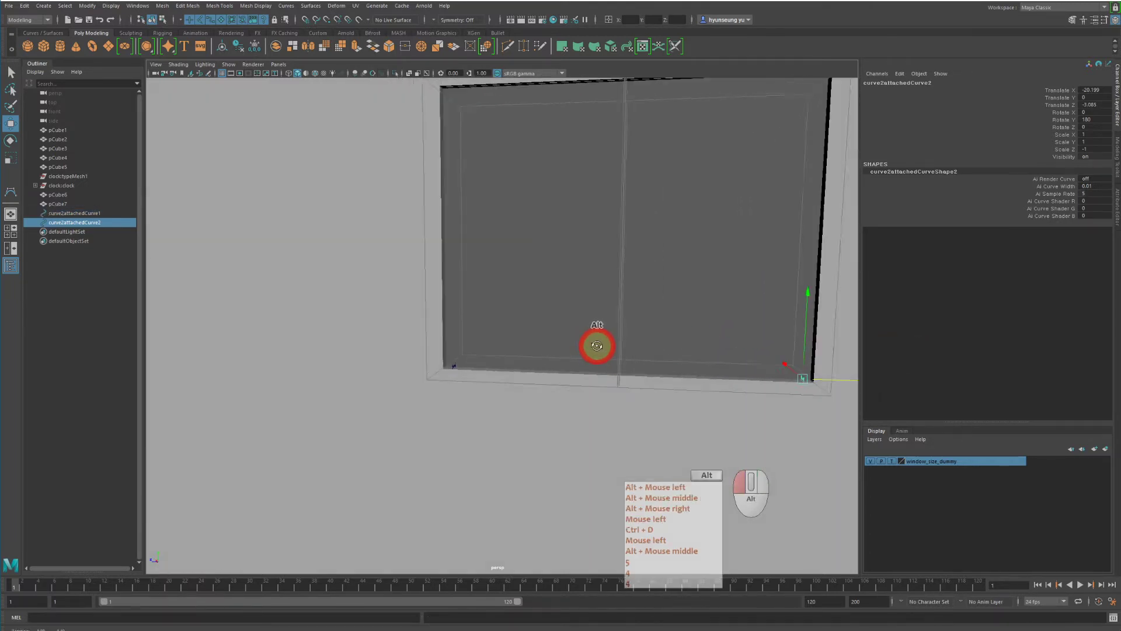
{"action": "right_click_drag", "start_coordinate": [598, 345], "coordinate": [644, 345], "text": "alt"}
{"action": "middle_click_drag", "start_coordinate": [645, 345], "coordinate": [616, 358], "text": "alt"}
{"action": "left_click", "coordinate": [421, 381], "text": "shift"}
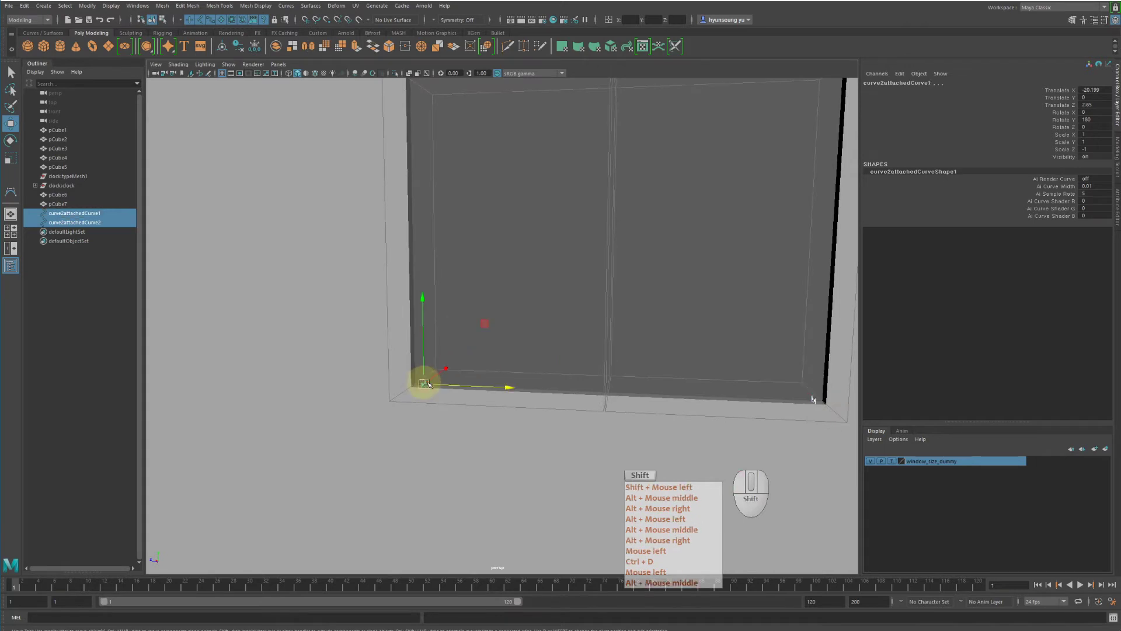
{"action": "key", "text": "ctrl+d"}
{"action": "left_click_drag", "start_coordinate": [422, 299], "coordinate": [456, 124]}
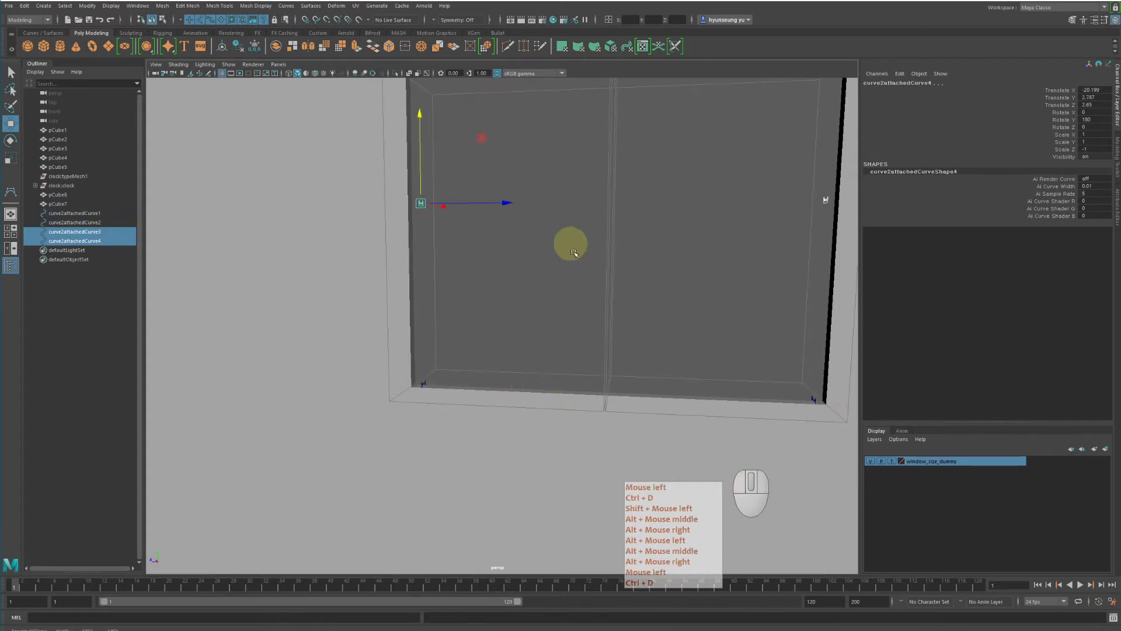
{"action": "middle_click_drag", "start_coordinate": [572, 256], "coordinate": [583, 327], "text": "alt"}
{"action": "middle_click_drag", "start_coordinate": [584, 327], "coordinate": [578, 212]}
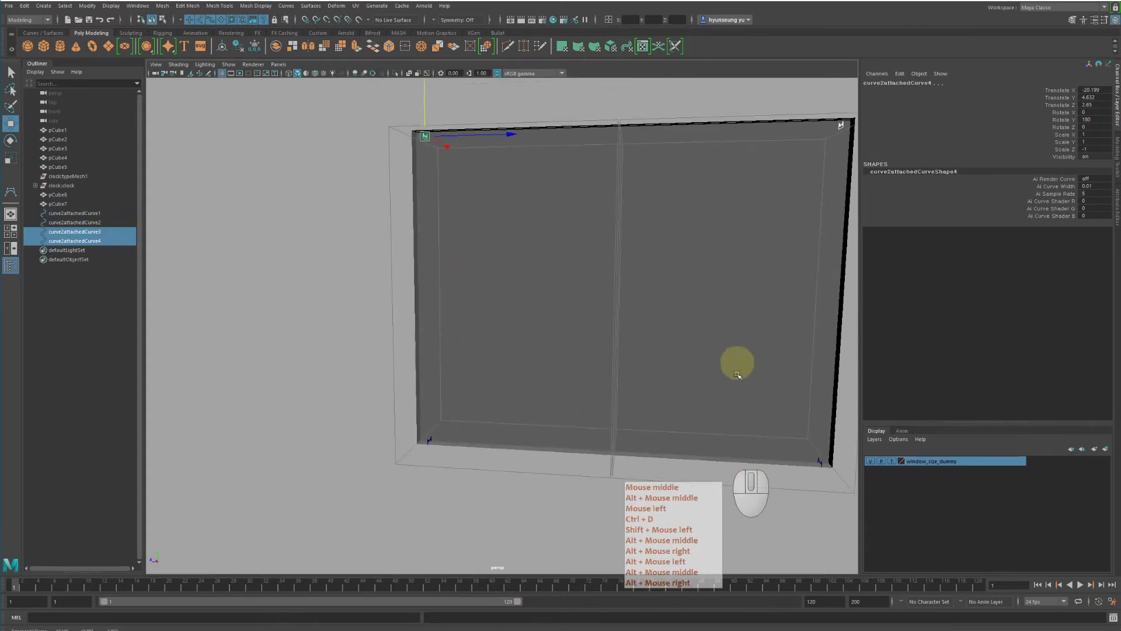
Rotate the profile curve in the opening's lower-left corner by setting its Rotate X to 45
{"action": "middle_click_drag", "start_coordinate": [706, 388], "coordinate": [736, 294], "text": "alt"}
{"action": "right_click_drag", "start_coordinate": [528, 338], "coordinate": [643, 368], "text": "alt"}
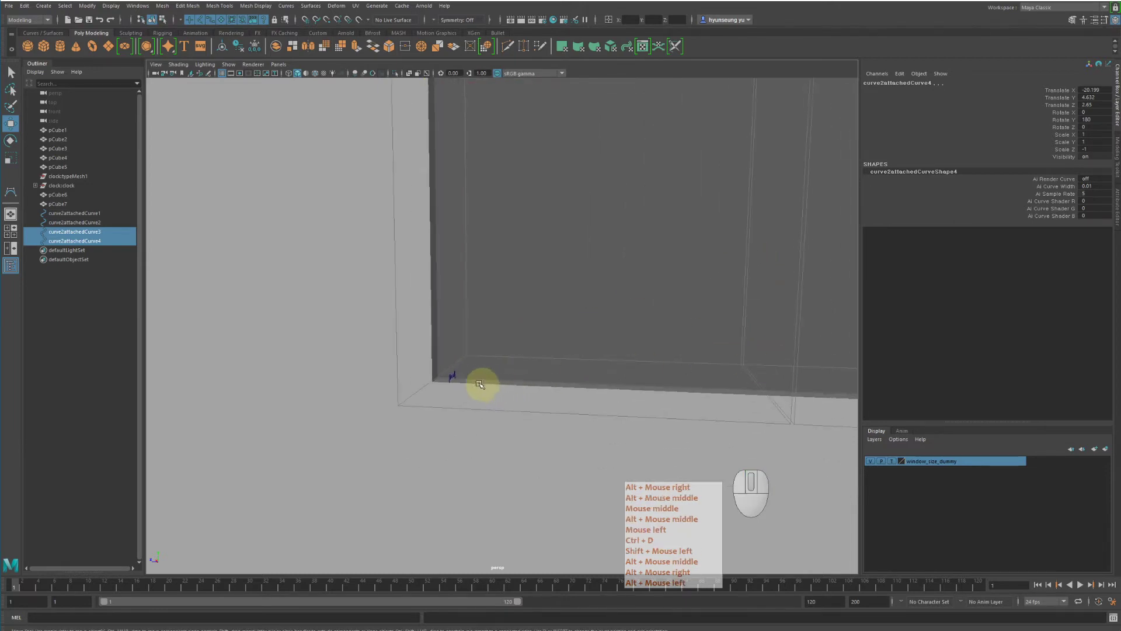
{"action": "left_click", "coordinate": [454, 377]}
{"action": "key", "text": "f"}
{"action": "right_click_drag", "start_coordinate": [530, 387], "coordinate": [395, 321], "text": "alt"}
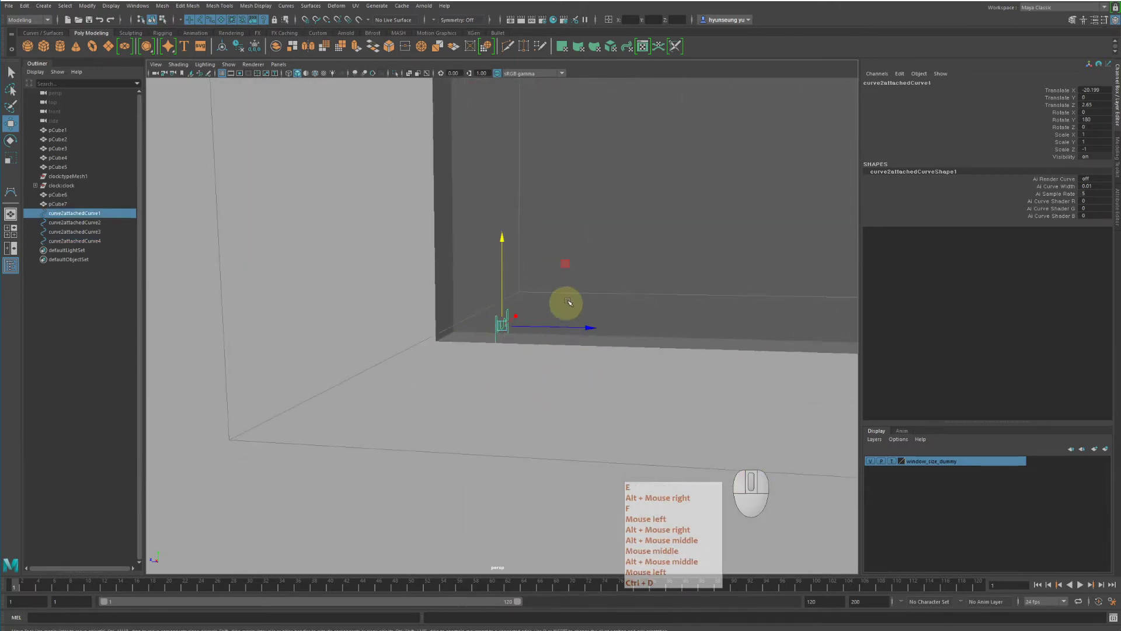
{"action": "key", "text": "e"}
{"action": "left_click_drag", "start_coordinate": [572, 285], "coordinate": [601, 332]}
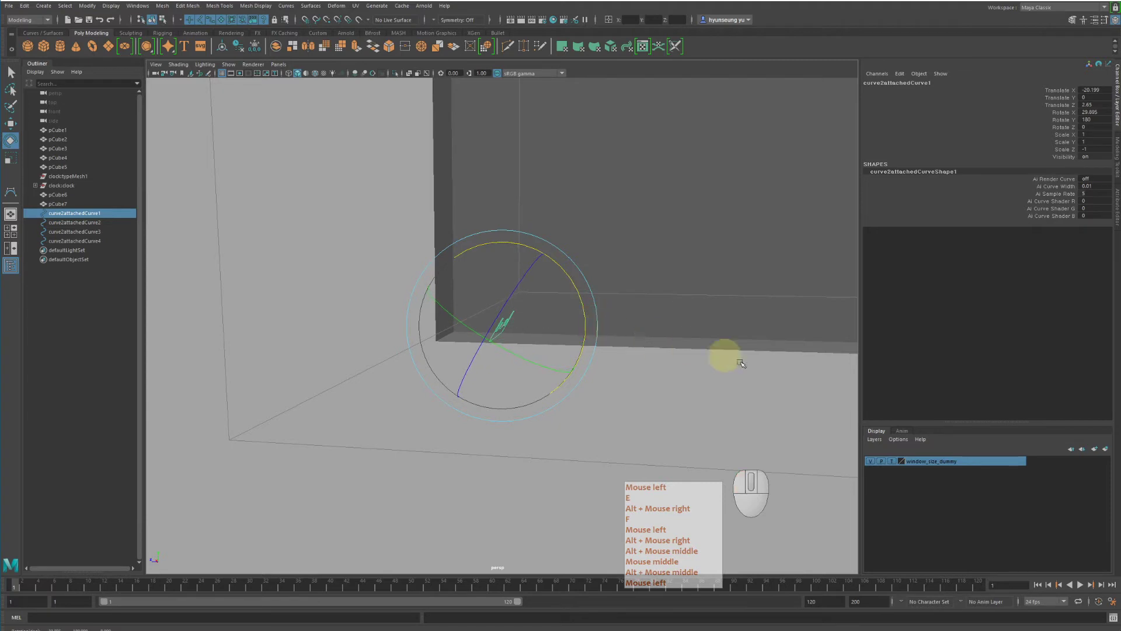
{"action": "middle_click_drag", "start_coordinate": [725, 299], "coordinate": [731, 283]}
{"action": "key", "text": "z"}
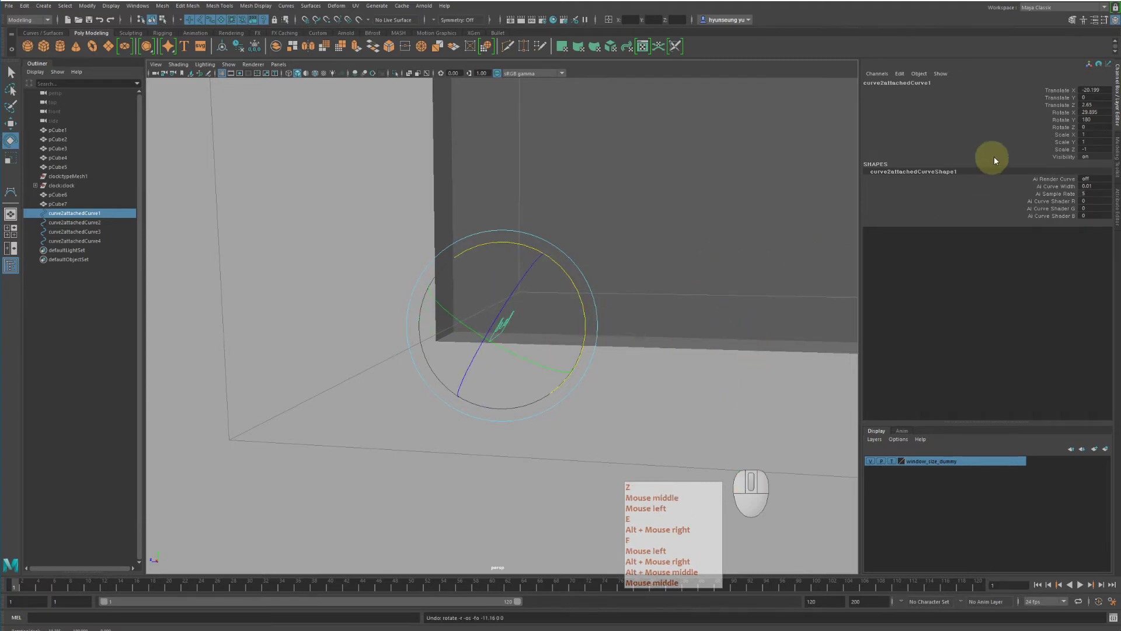
{"action": "left_click", "coordinate": [1093, 111]}
{"action": "type", "text": "45"}
{"action": "key", "text": "Return"}
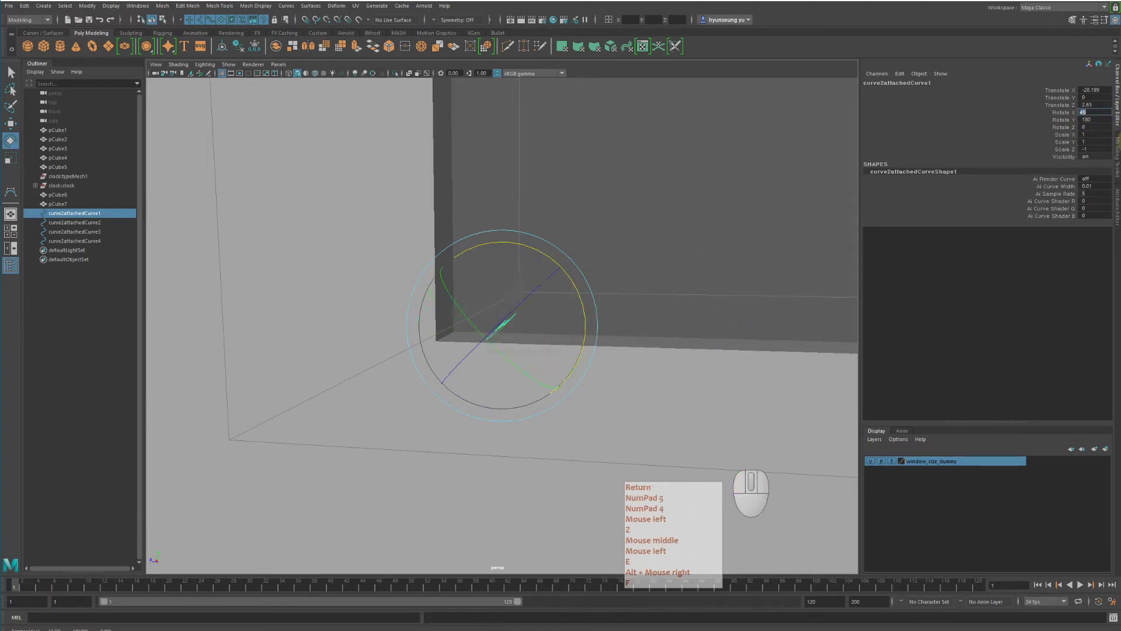
Rotate the profile curve in the opening's lower-right corner by setting its Rotate X to -45
{"action": "right_click_drag", "start_coordinate": [706, 262], "coordinate": [651, 252], "text": "alt"}
{"action": "middle_click_drag", "start_coordinate": [729, 264], "coordinate": [614, 257], "text": "alt"}
{"action": "right_click_drag", "start_coordinate": [614, 257], "coordinate": [470, 233], "text": "alt"}
{"action": "middle_click_drag", "start_coordinate": [754, 267], "coordinate": [525, 268], "text": "alt"}
{"action": "right_click_drag", "start_coordinate": [672, 281], "coordinate": [629, 284], "text": "alt"}
{"action": "left_click_drag", "start_coordinate": [591, 294], "coordinate": [612, 310]}
{"action": "key", "text": "e"}
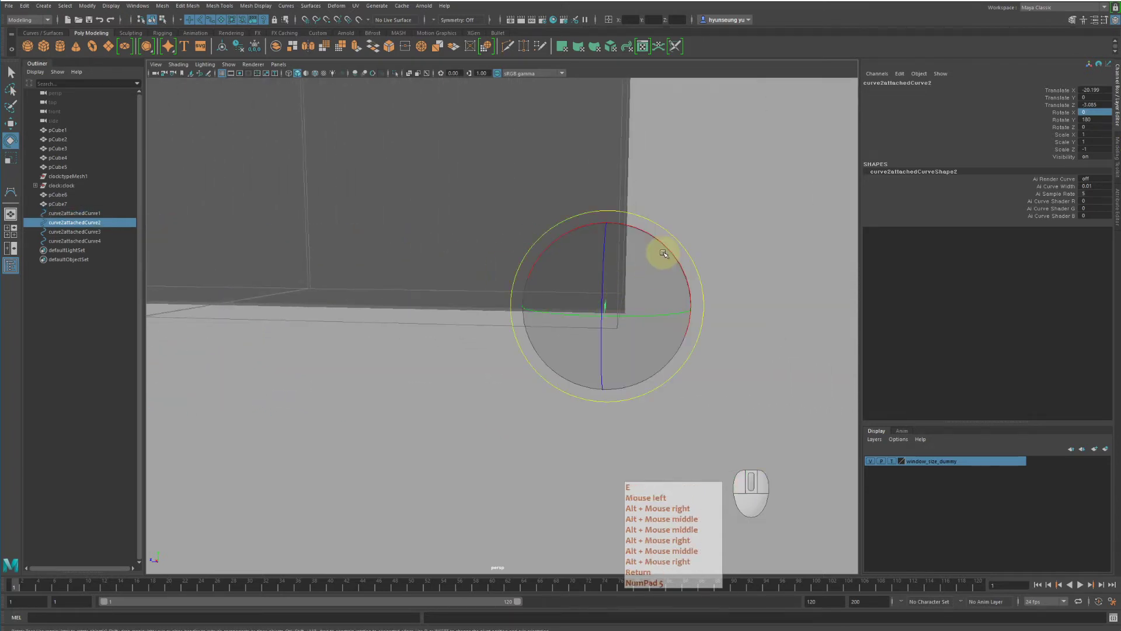
{"action": "left_click_drag", "start_coordinate": [663, 250], "coordinate": [617, 218]}
{"action": "left_click", "coordinate": [1090, 105]}
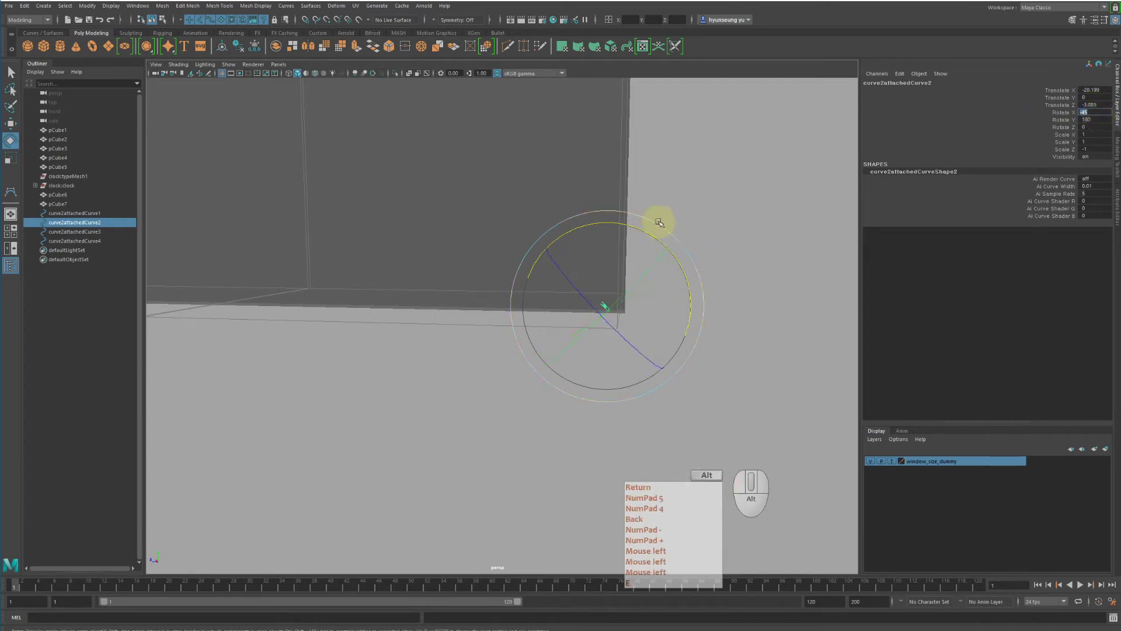
Rotate the profile curve in the opening's upper-right corner by setting its Rotate X to -135
{"action": "middle_click_drag", "start_coordinate": [658, 224], "coordinate": [671, 385], "text": "alt"}
{"action": "right_click_drag", "start_coordinate": [590, 215], "coordinate": [660, 217], "text": "alt"}
{"action": "middle_click_drag", "start_coordinate": [659, 219], "coordinate": [658, 365], "text": "alt"}
{"action": "right_click_drag", "start_coordinate": [618, 234], "coordinate": [488, 229], "text": "alt"}
{"action": "middle_click_drag", "start_coordinate": [566, 216], "coordinate": [574, 288], "text": "alt"}
{"action": "right_click_drag", "start_coordinate": [575, 286], "coordinate": [733, 263], "text": "alt"}
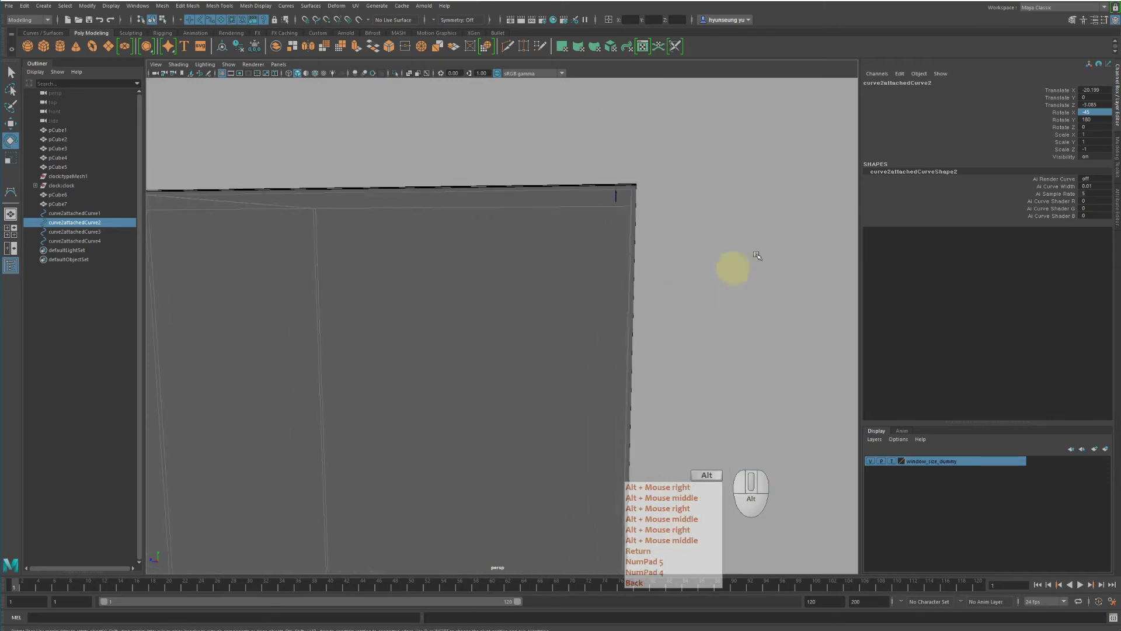
{"action": "left_click", "coordinate": [622, 203]}
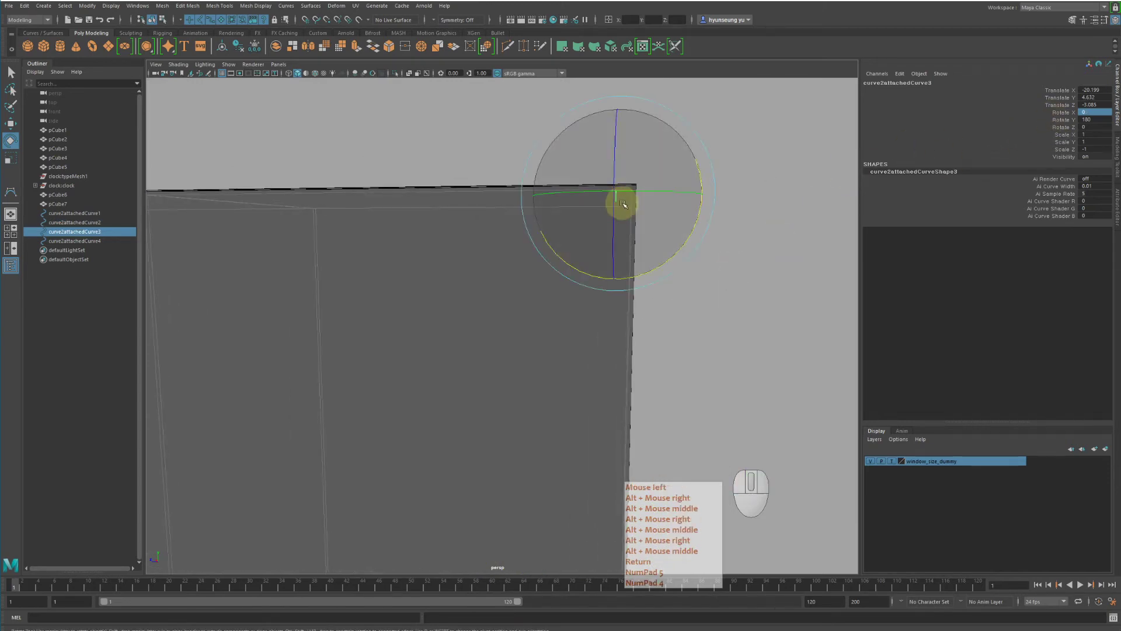
{"action": "right_click_drag", "start_coordinate": [682, 219], "coordinate": [747, 237], "text": "alt"}
{"action": "middle_click_drag", "start_coordinate": [747, 237], "coordinate": [649, 297], "text": "alt"}
{"action": "left_click_drag", "start_coordinate": [650, 298], "coordinate": [631, 274], "text": "alt"}
{"action": "right_click_drag", "start_coordinate": [631, 274], "coordinate": [635, 263], "text": "alt"}
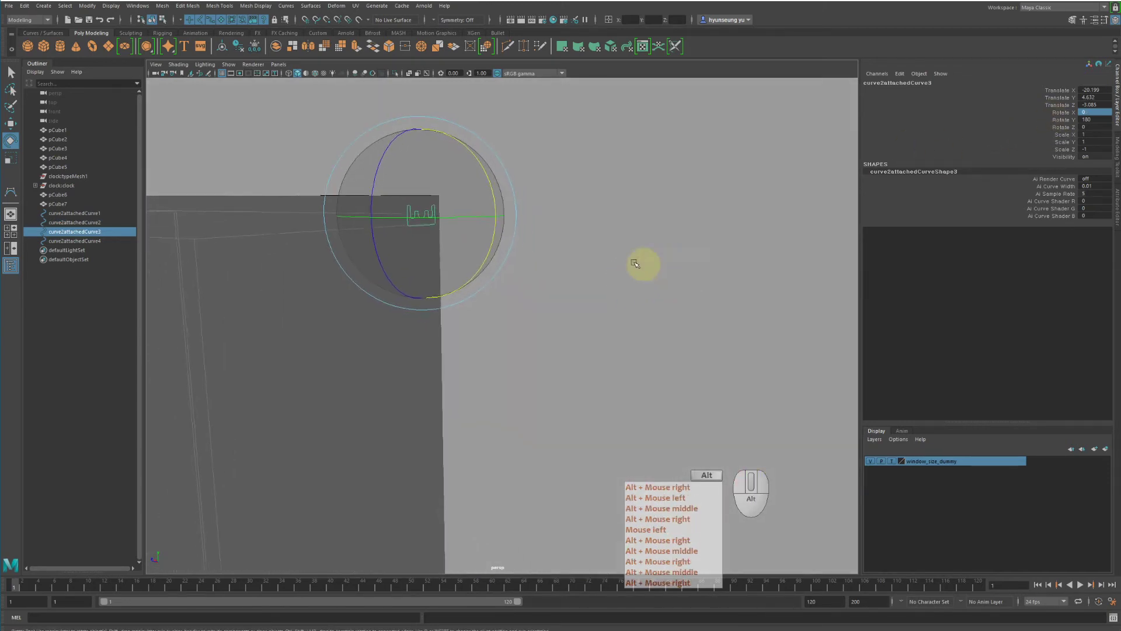
{"action": "middle_click_drag", "start_coordinate": [636, 262], "coordinate": [696, 271], "text": "alt"}
{"action": "left_click_drag", "start_coordinate": [595, 210], "coordinate": [545, 117]}
{"action": "middle_click_drag", "start_coordinate": [686, 258], "coordinate": [673, 177]}
{"action": "left_click", "coordinate": [1093, 111]}
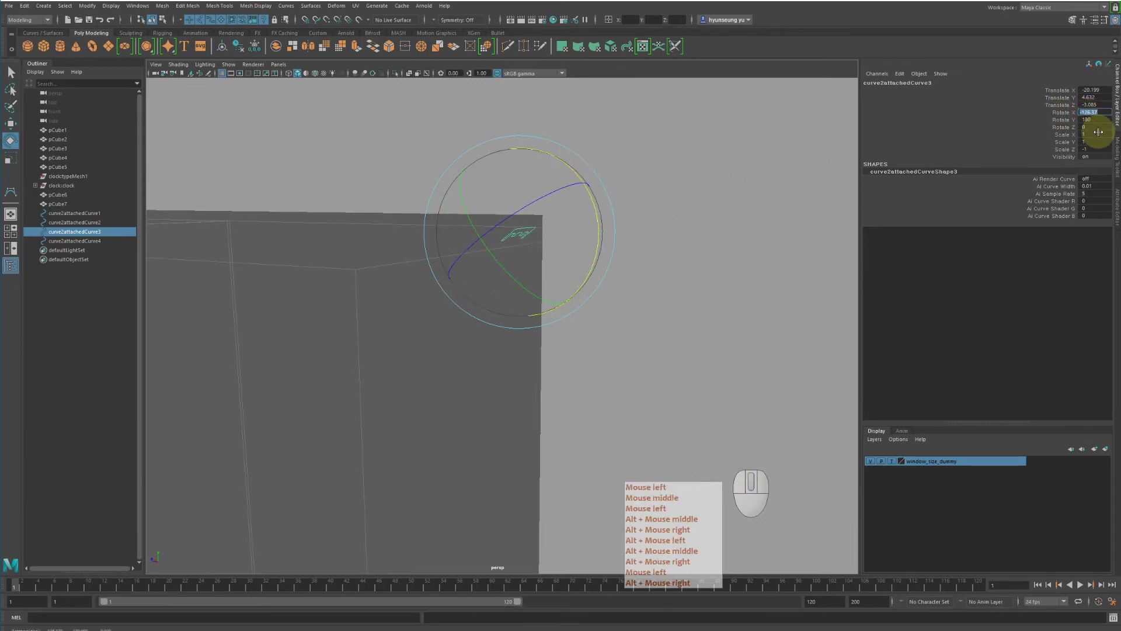
{"action": "type", "text": "-135"}
{"action": "key", "text": "Return"}
Rotate the profile curve in the opening's upper-left corner by setting its Rotate X to 135
{"action": "middle_click_drag", "start_coordinate": [270, 310], "coordinate": [601, 286], "text": "alt"}
{"action": "right_click_drag", "start_coordinate": [600, 286], "coordinate": [374, 275], "text": "alt"}
{"action": "middle_click_drag", "start_coordinate": [373, 275], "coordinate": [526, 268], "text": "alt"}
{"action": "left_click", "coordinate": [372, 234]}
{"action": "key", "text": "e"}
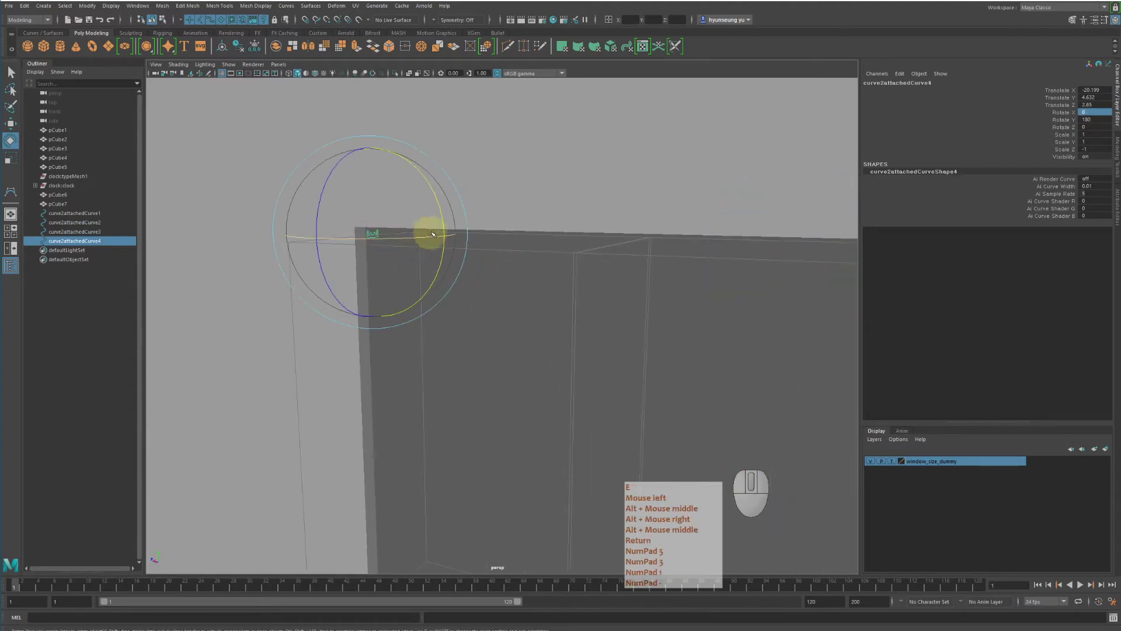
{"action": "left_click", "coordinate": [1089, 113]}
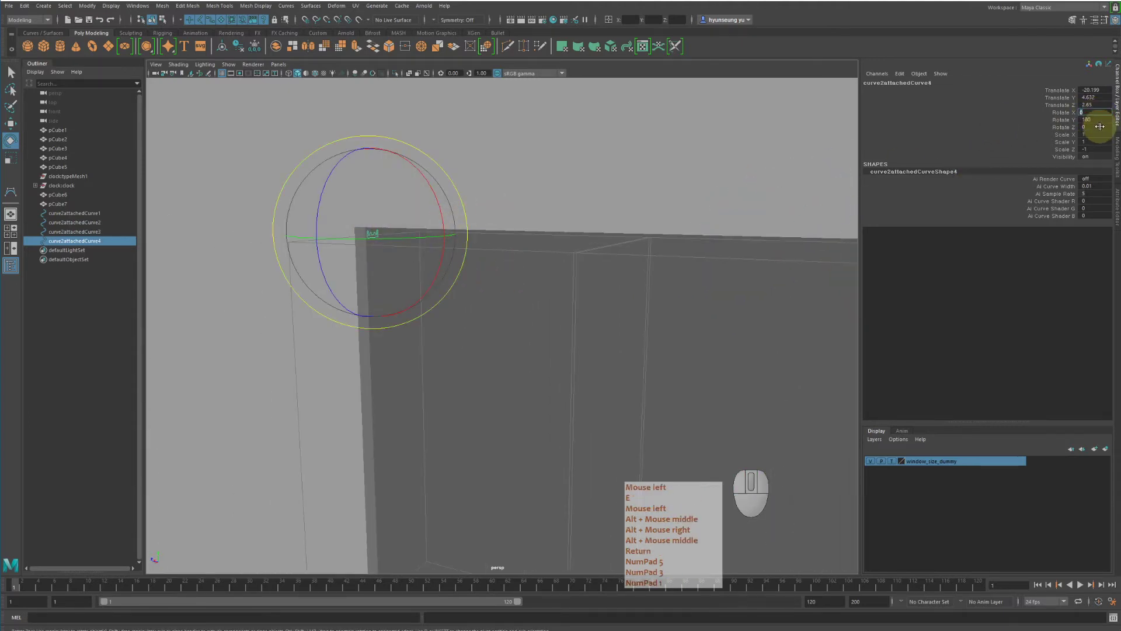
{"action": "type", "text": "135"}
{"action": "middle_click_drag", "start_coordinate": [561, 301], "coordinate": [562, 247], "text": "alt"}
{"action": "right_click_drag", "start_coordinate": [565, 248], "coordinate": [524, 287], "text": "alt"}
{"action": "middle_click_drag", "start_coordinate": [524, 287], "coordinate": [506, 261], "text": "alt"}
{"action": "key", "text": "q"}
{"action": "left_click_drag", "start_coordinate": [494, 260], "coordinate": [449, 243], "text": "alt"}
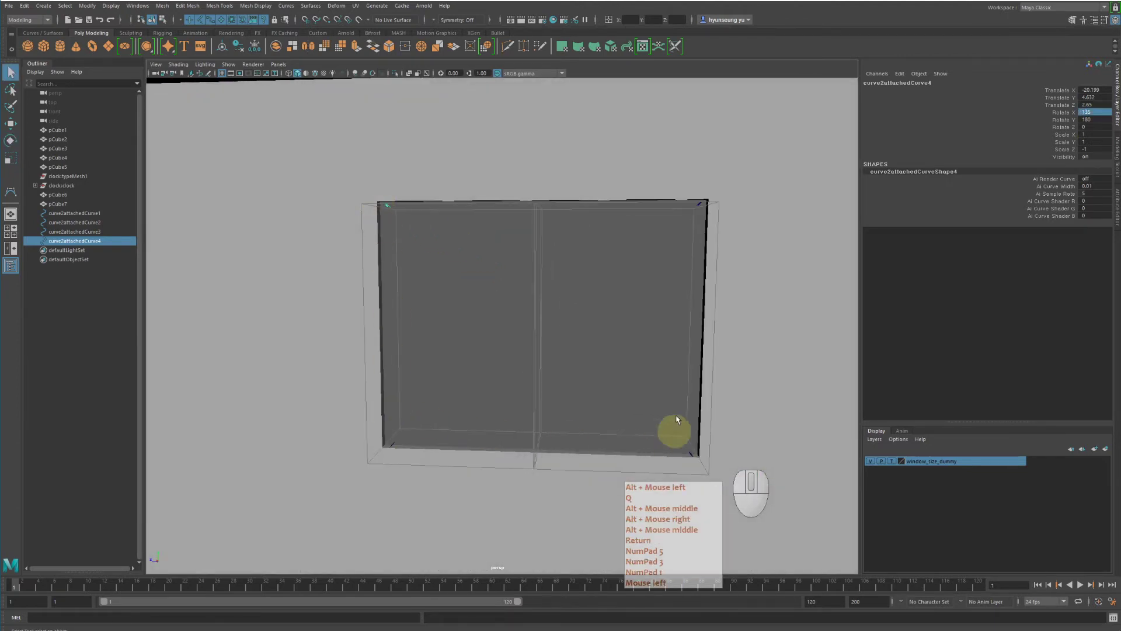
{"action": "middle_click_drag", "start_coordinate": [693, 240], "coordinate": [728, 205], "text": "alt"}
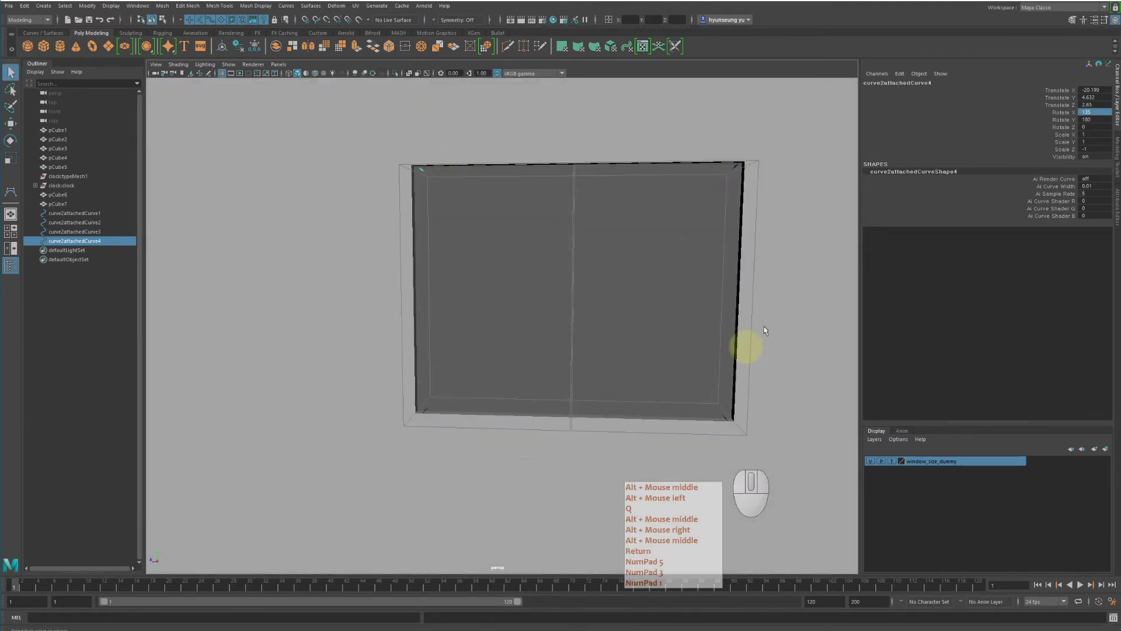
{"action": "left_click", "coordinate": [423, 408], "text": "shift"}
{"action": "right_click_drag", "start_coordinate": [418, 383], "coordinate": [526, 327], "text": "alt"}
{"action": "middle_click_drag", "start_coordinate": [525, 327], "coordinate": [576, 306], "text": "alt"}
{"action": "key", "text": "w"}
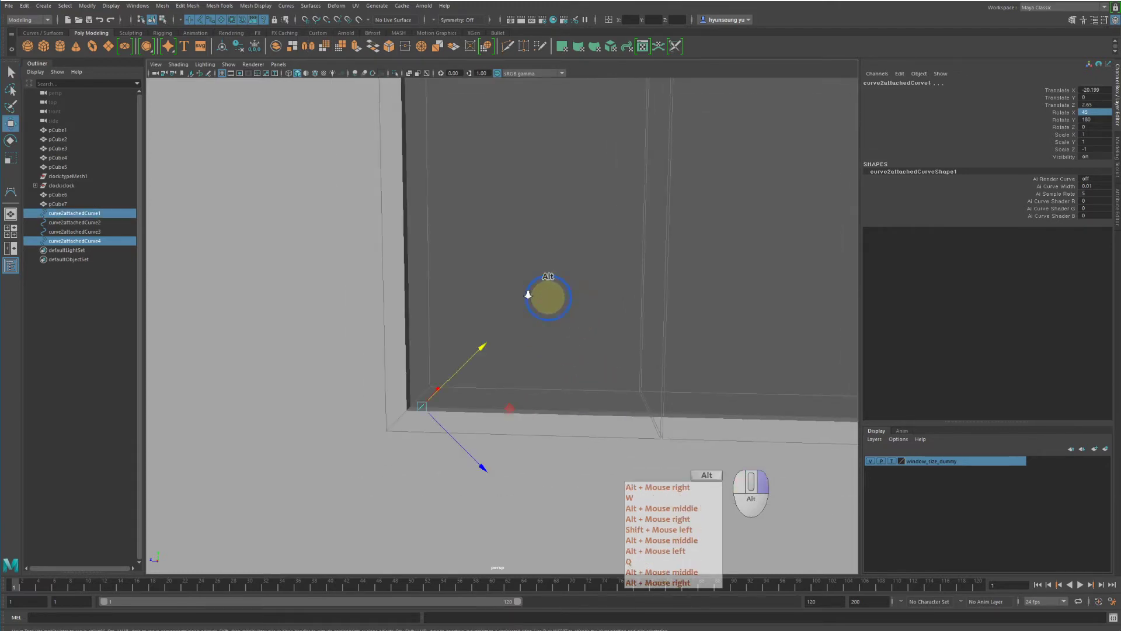
{"action": "right_click_drag", "start_coordinate": [545, 296], "coordinate": [514, 306], "text": "alt"}
{"action": "middle_click_drag", "start_coordinate": [513, 307], "coordinate": [490, 317], "text": "alt"}
{"action": "left_click", "coordinate": [590, 276]}
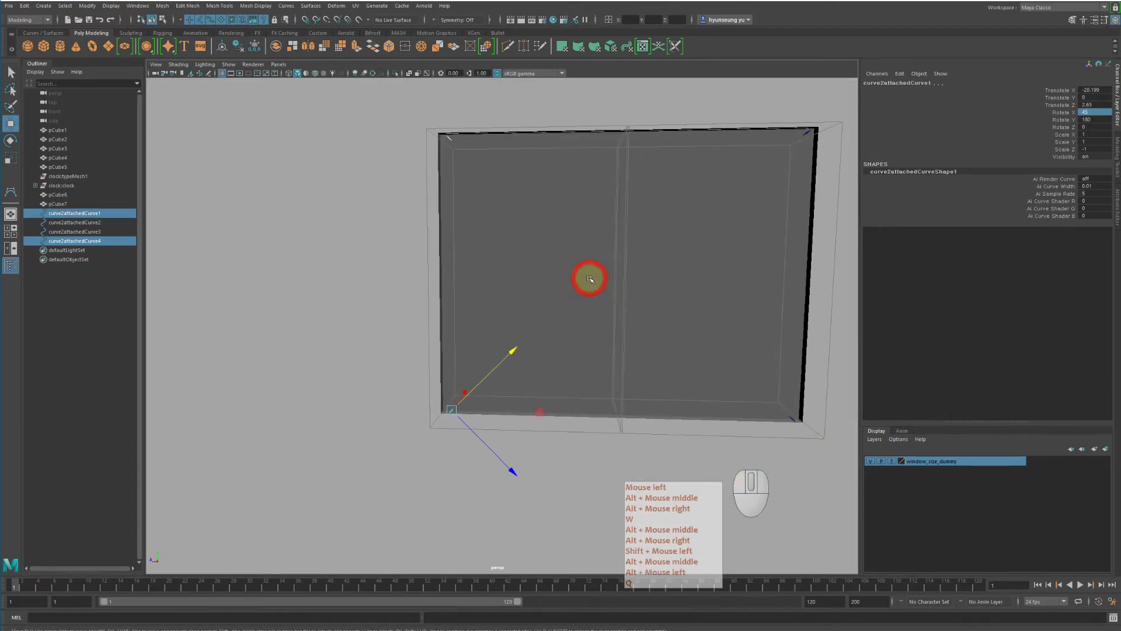
Select the four profile curves in order around the opening, starting at the upper-left corner, and keep the Surfaces commands open in a floating window
{"action": "left_click", "coordinate": [449, 138]}
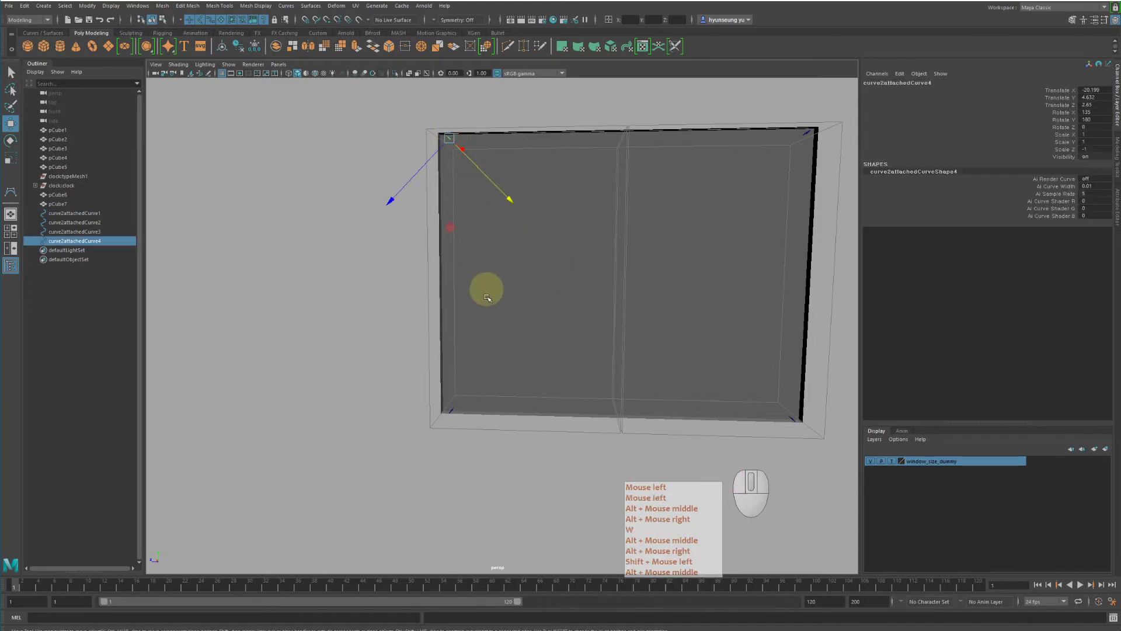
{"action": "key", "text": "q"}
{"action": "left_click", "coordinate": [450, 411], "text": "shift"}
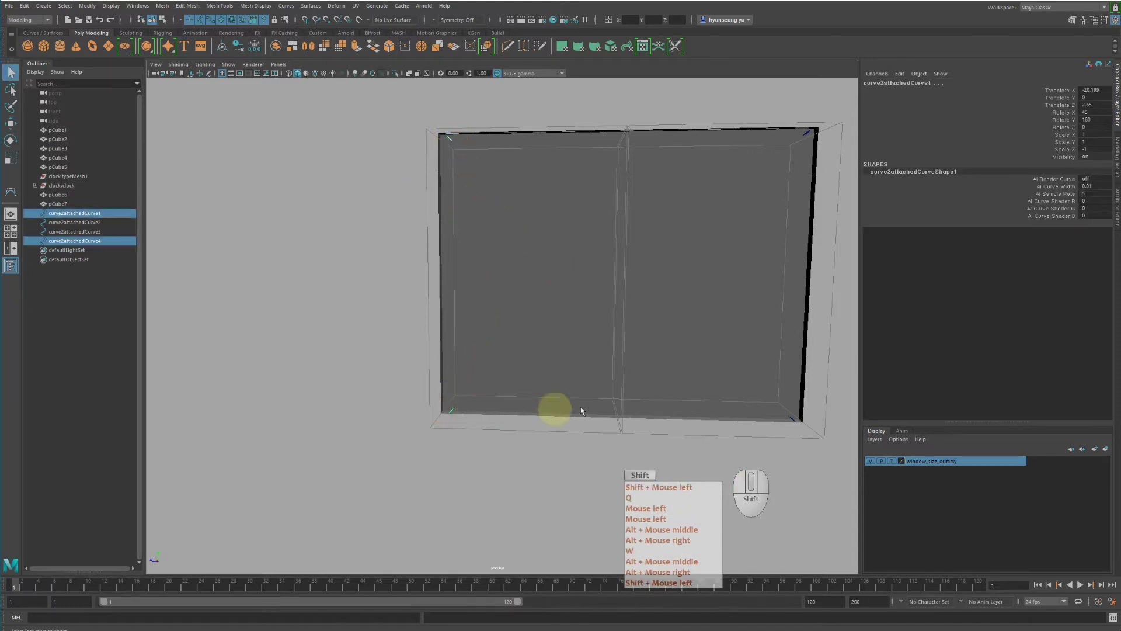
{"action": "left_click", "coordinate": [794, 418], "text": "shift"}
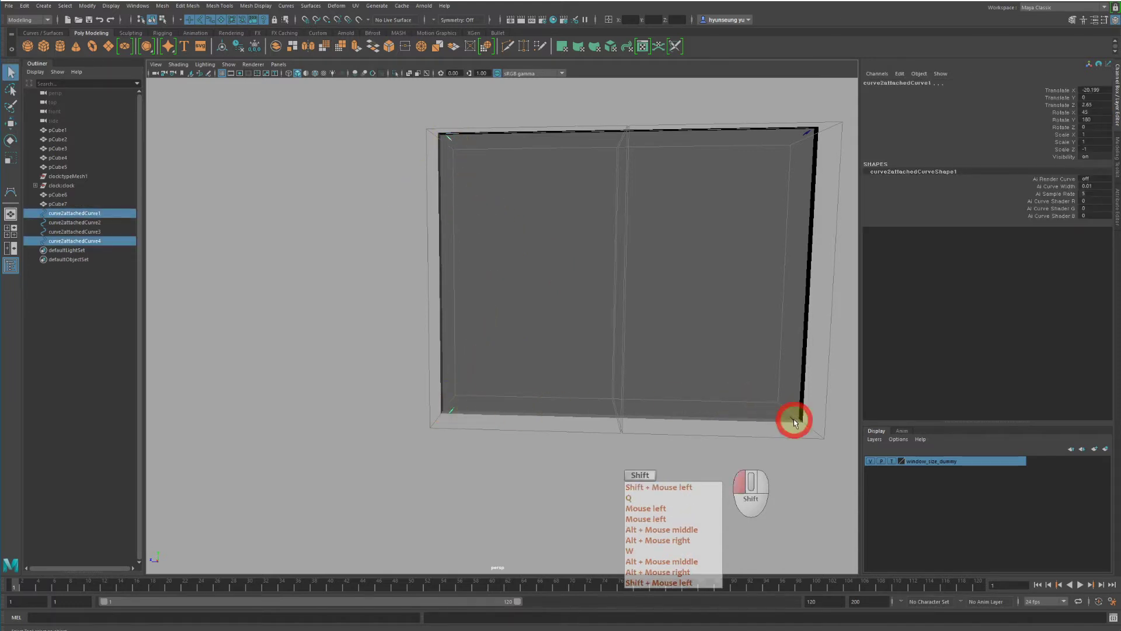
{"action": "left_click", "coordinate": [808, 135], "text": "shift"}
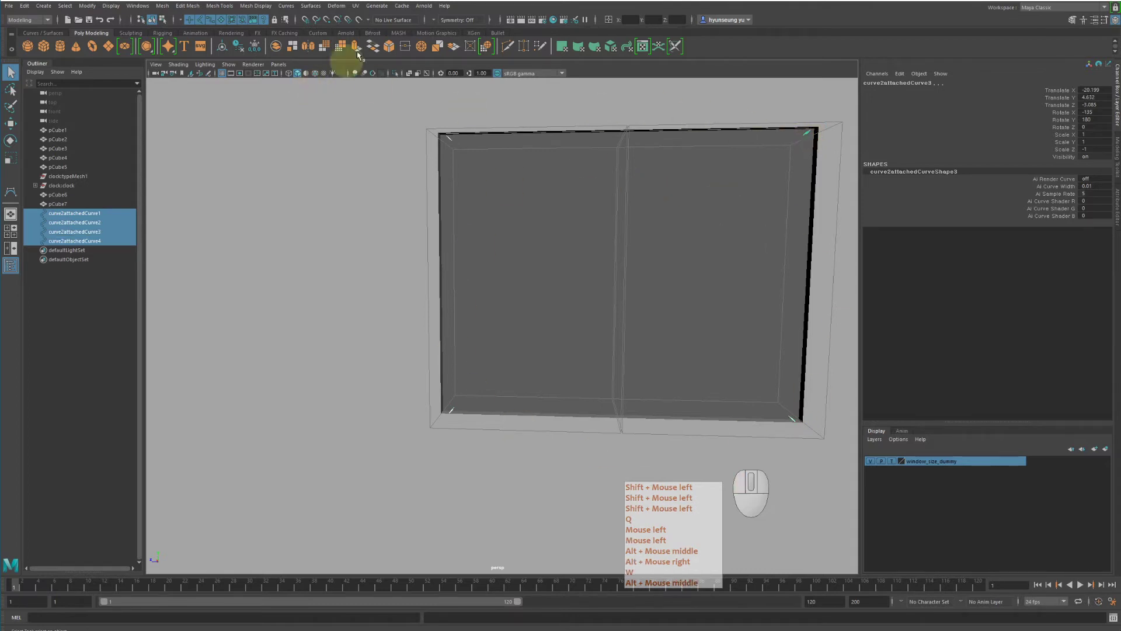
{"action": "left_click", "coordinate": [314, 7]}
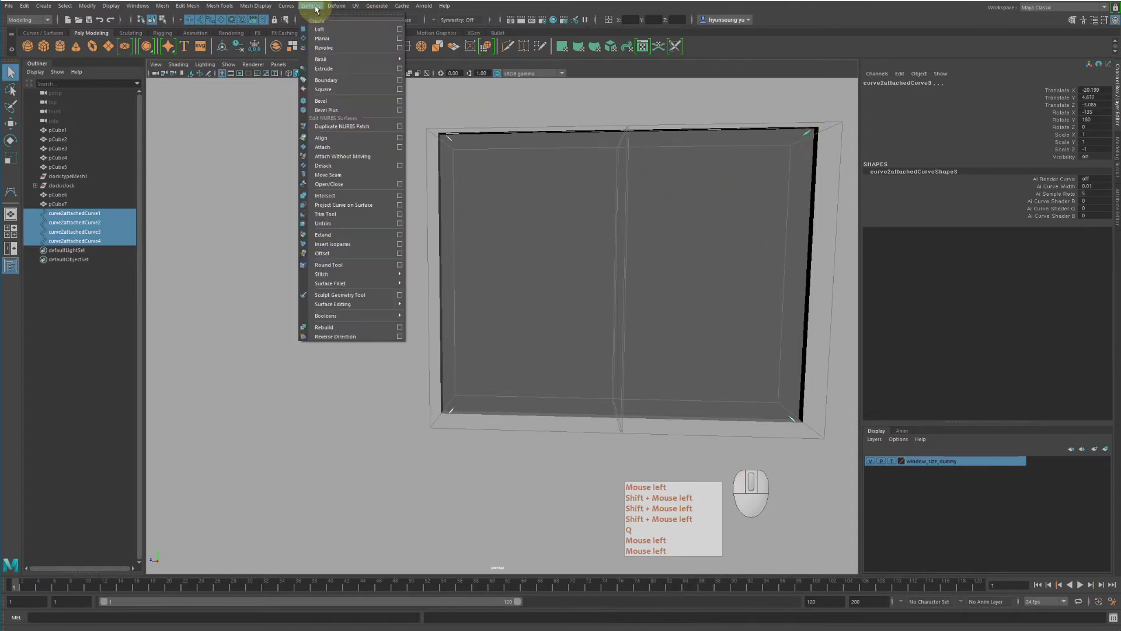
{"action": "left_click", "coordinate": [321, 20]}
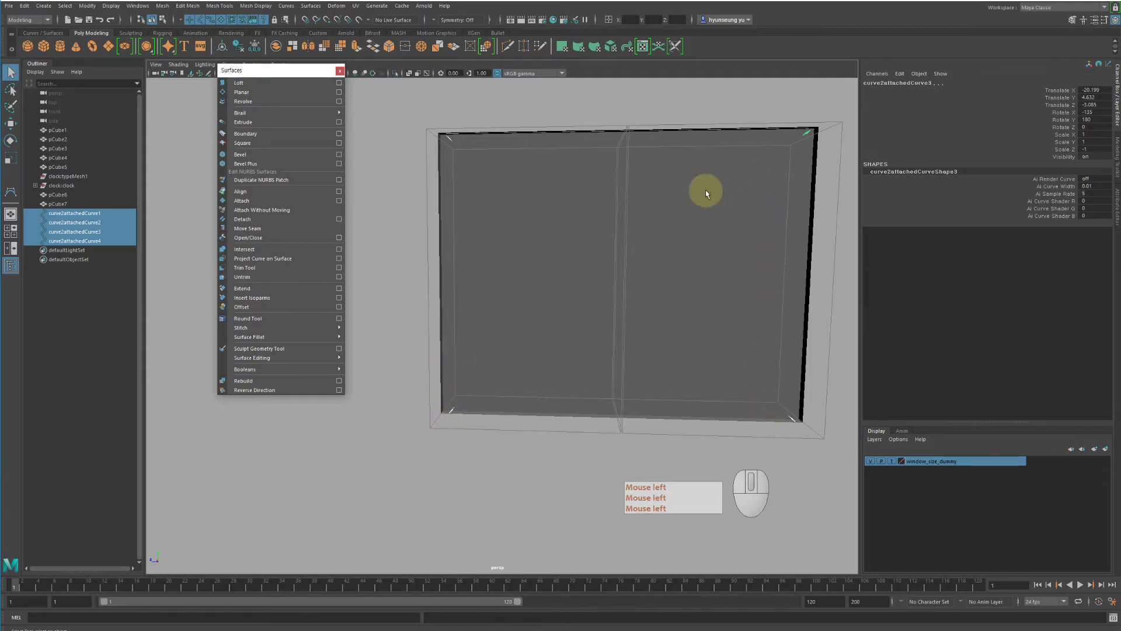
Try to loft the four selected profile curves with the current Loft settings, inspect the shape, and undo the loft
{"action": "left_click", "coordinate": [280, 84]}
{"action": "right_click_drag", "start_coordinate": [693, 237], "coordinate": [561, 200], "text": "alt"}
{"action": "middle_click_drag", "start_coordinate": [588, 211], "coordinate": [586, 188], "text": "alt"}
{"action": "key", "text": "4"}
{"action": "mouse_move", "coordinate": [620, 234]}
{"action": "left_mouse_down", "text": "alt"}
{"action": "mouse_move", "coordinate": [671, 230]}
{"action": "mouse_move", "coordinate": [570, 231]}
{"action": "mouse_move", "coordinate": [638, 240]}
{"action": "left_mouse_up", "text": "alt"}
{"action": "key", "text": "5"}
{"action": "key", "text": "z"}
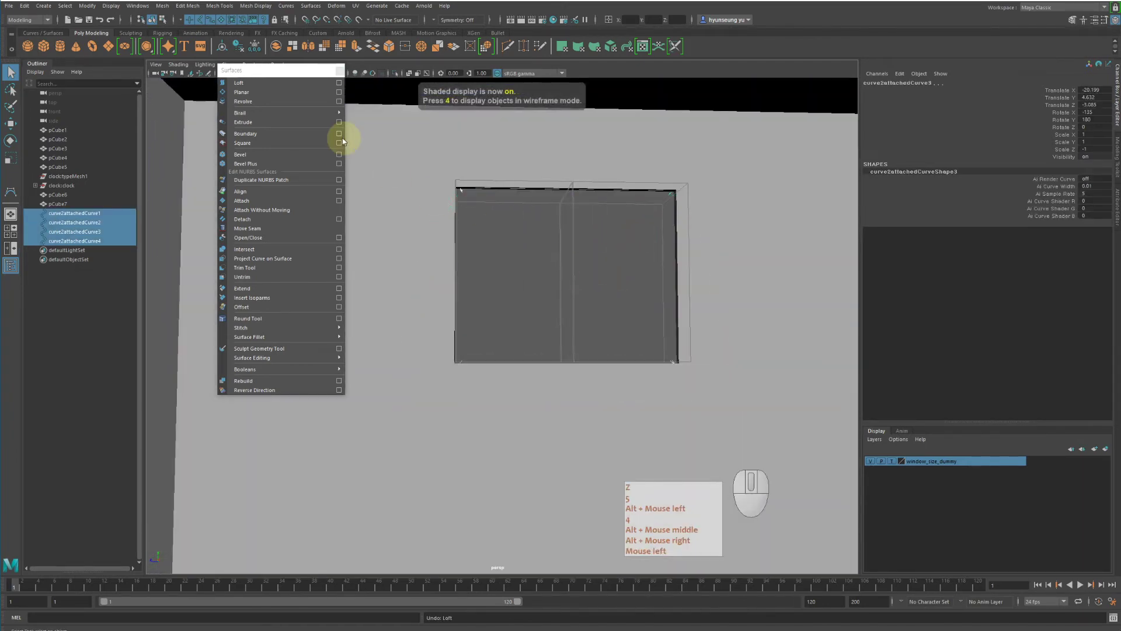
Reset the Loft options to their defaults and enable Close
{"action": "left_click", "coordinate": [339, 83]}
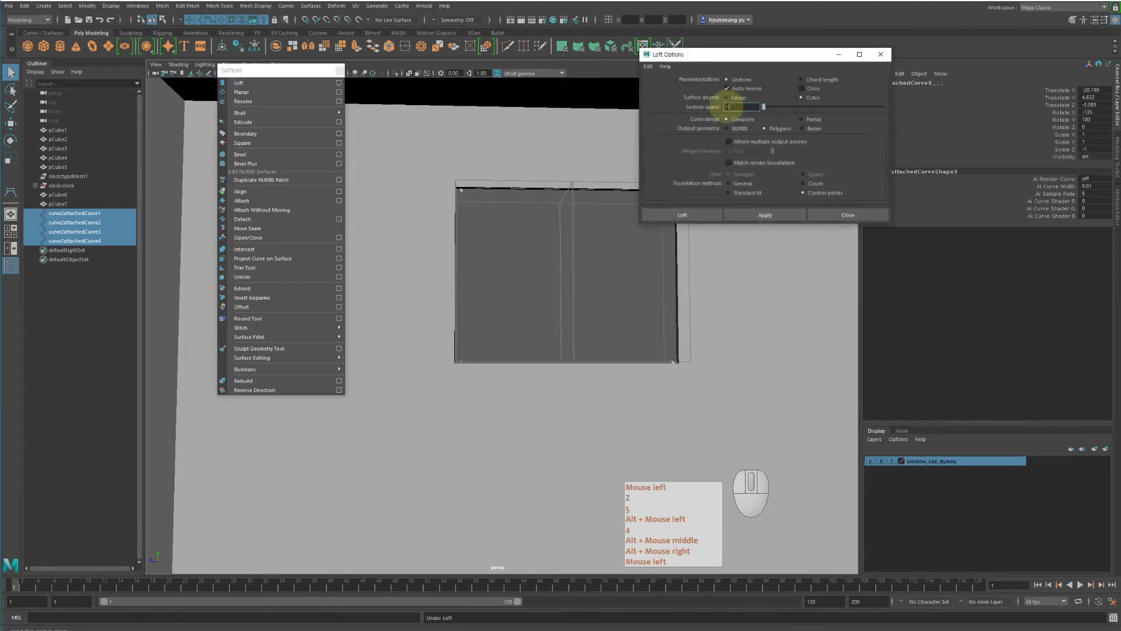
{"action": "left_click", "coordinate": [647, 66]}
{"action": "left_click", "coordinate": [669, 86]}
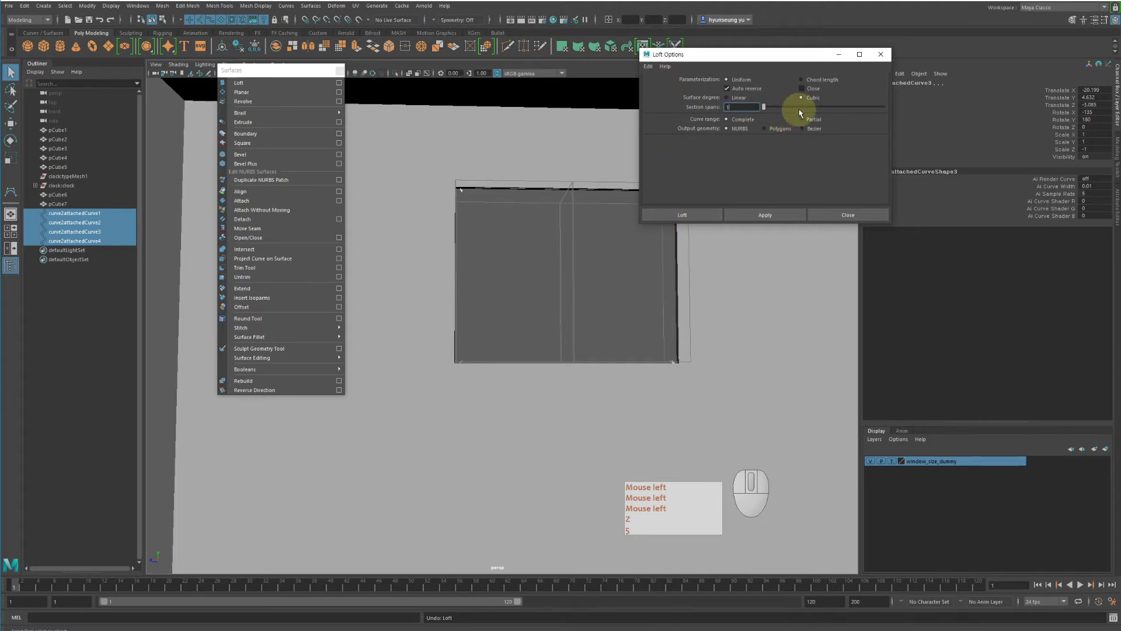
{"action": "middle_click_drag", "start_coordinate": [628, 238], "coordinate": [621, 255], "text": "alt"}
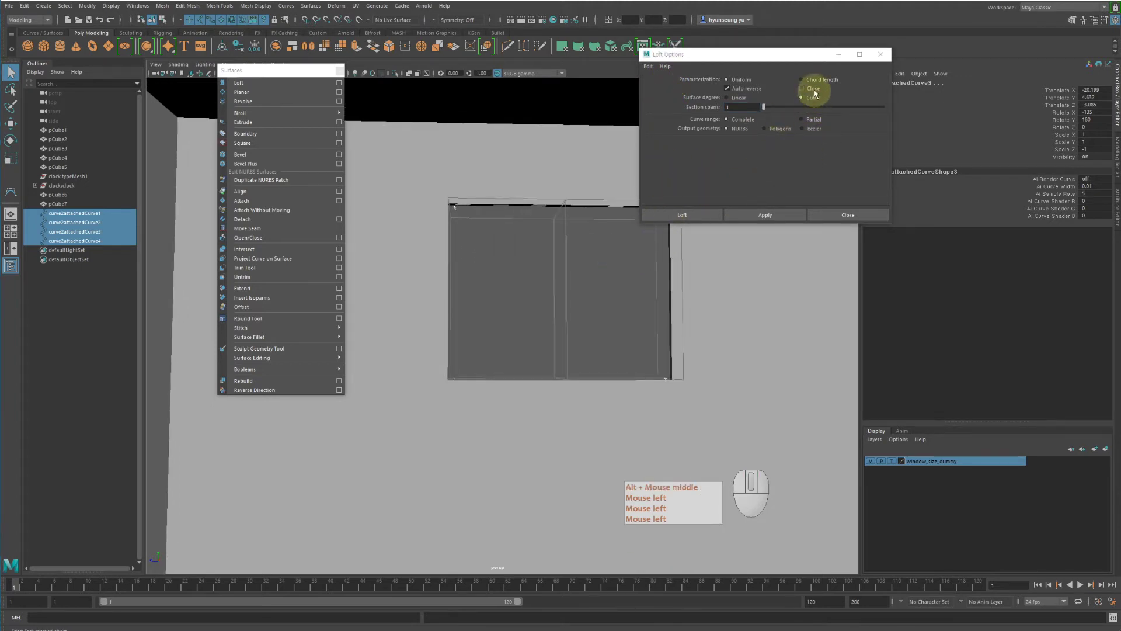
{"action": "left_click", "coordinate": [814, 91]}
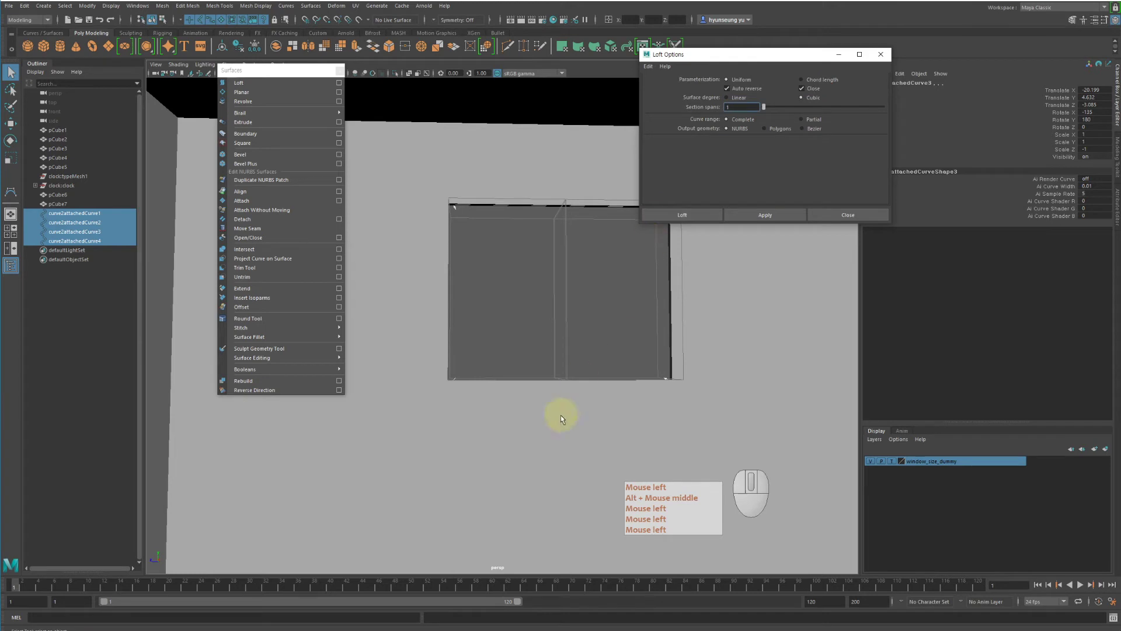
Try to loft the four profile curves as a closed surface with Cubic degree, inspect it, and undo the loft
{"action": "left_click", "coordinate": [762, 216]}
{"action": "middle_click_drag", "start_coordinate": [617, 274], "coordinate": [472, 290], "text": "alt"}
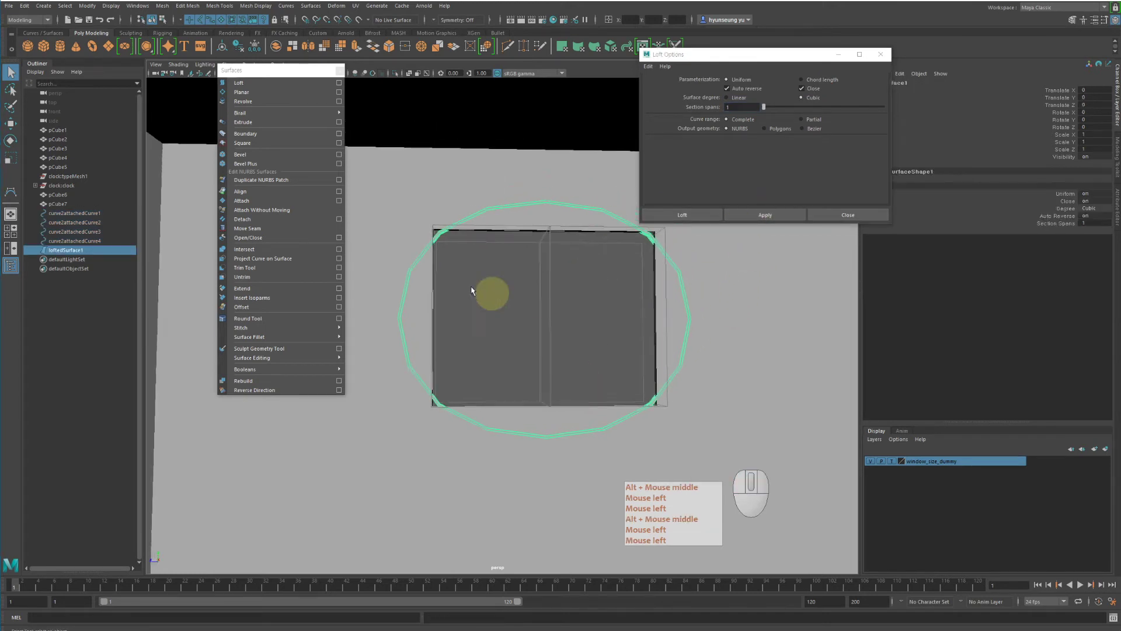
{"action": "left_click_drag", "start_coordinate": [672, 415], "coordinate": [616, 413], "text": "alt"}
{"action": "right_click_drag", "start_coordinate": [616, 413], "coordinate": [668, 407], "text": "alt"}
{"action": "left_click_drag", "start_coordinate": [648, 407], "coordinate": [677, 393], "text": "alt"}
{"action": "left_click", "coordinate": [439, 210]}
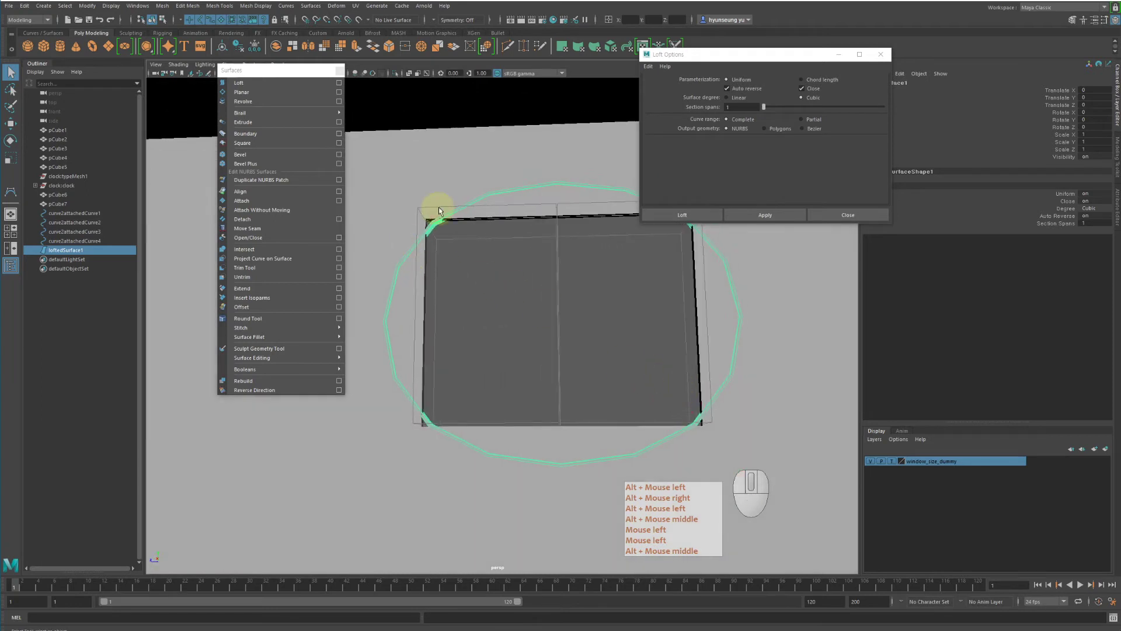
{"action": "key", "text": "ctrl+z"}
Try to loft the four profile curves with Close disabled and Cubic degree, and undo the loft
{"action": "left_click", "coordinate": [813, 97]}
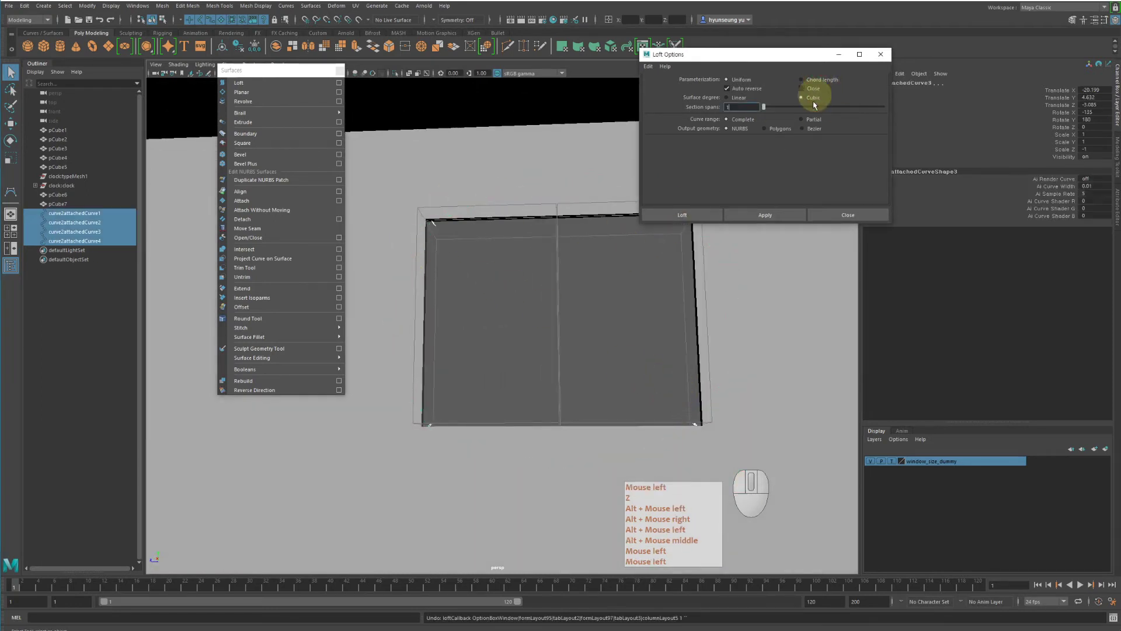
{"action": "left_click", "coordinate": [762, 216]}
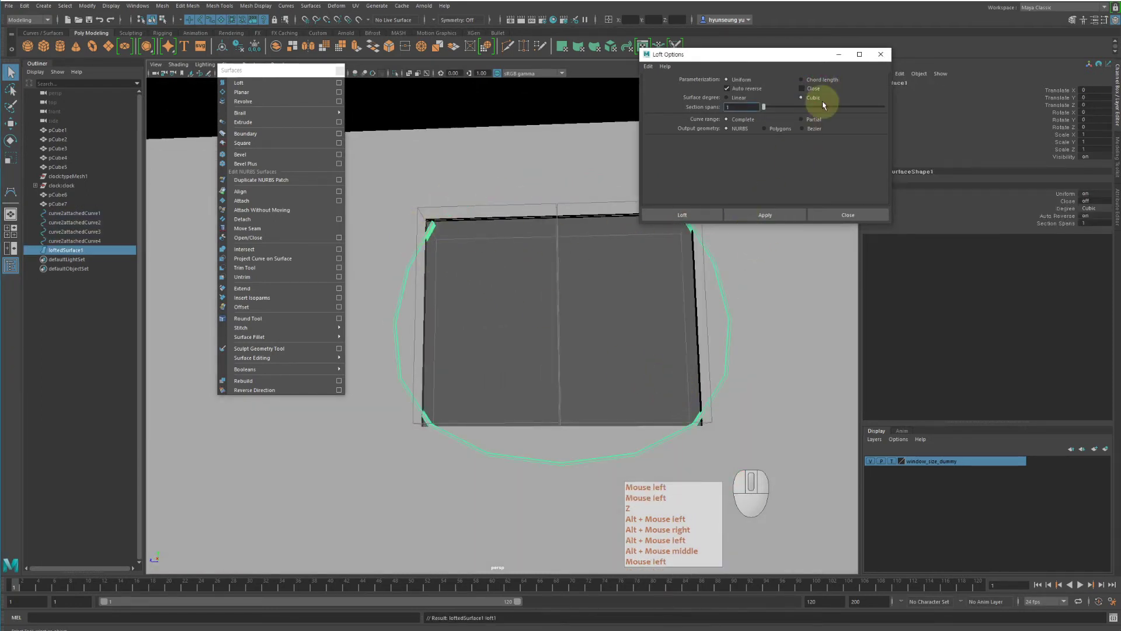
{"action": "right_click", "coordinate": [616, 216]}
{"action": "key", "text": "ctrl+z"}
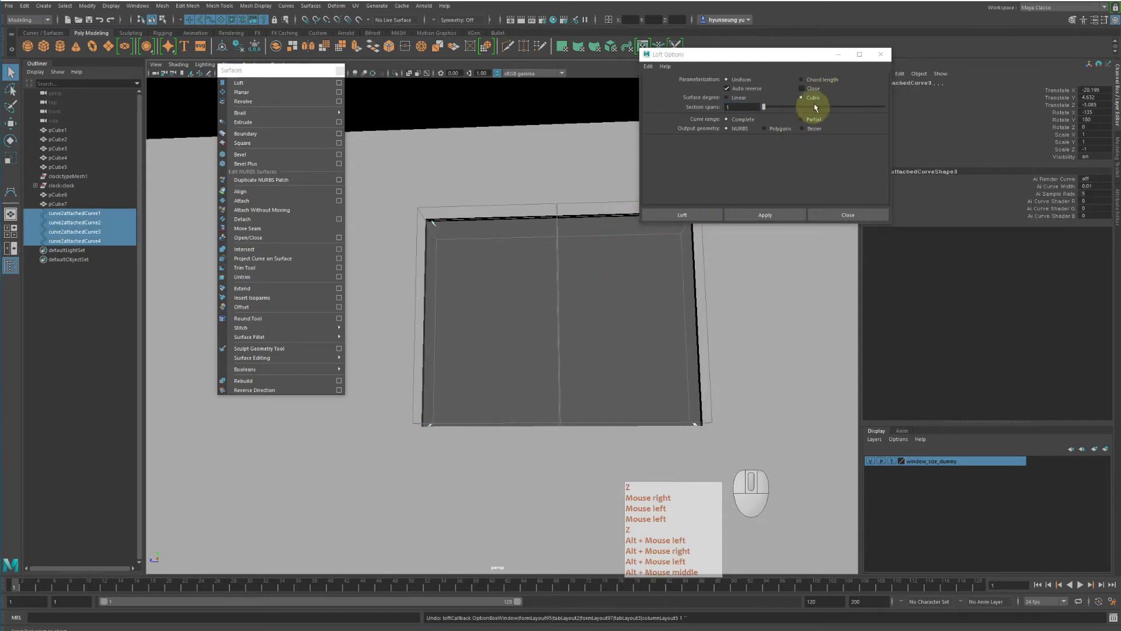
Loft the four profile curves into a window frame surface with Close enabled and the surface degree set to Linear
{"action": "left_click", "coordinate": [814, 88]}
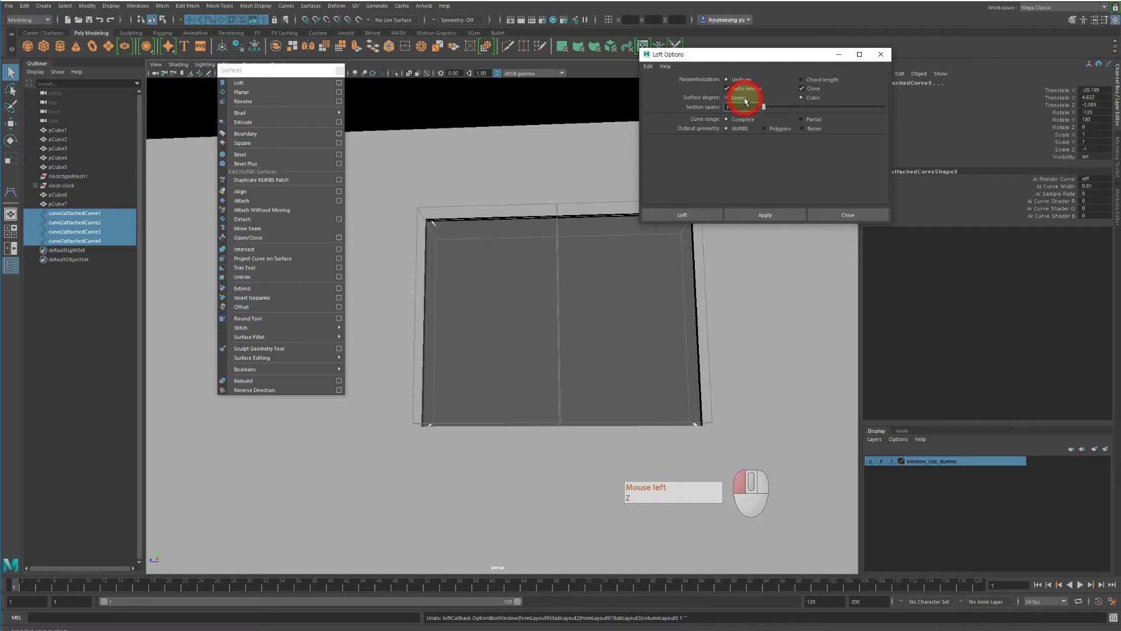
{"action": "left_click", "coordinate": [765, 214]}
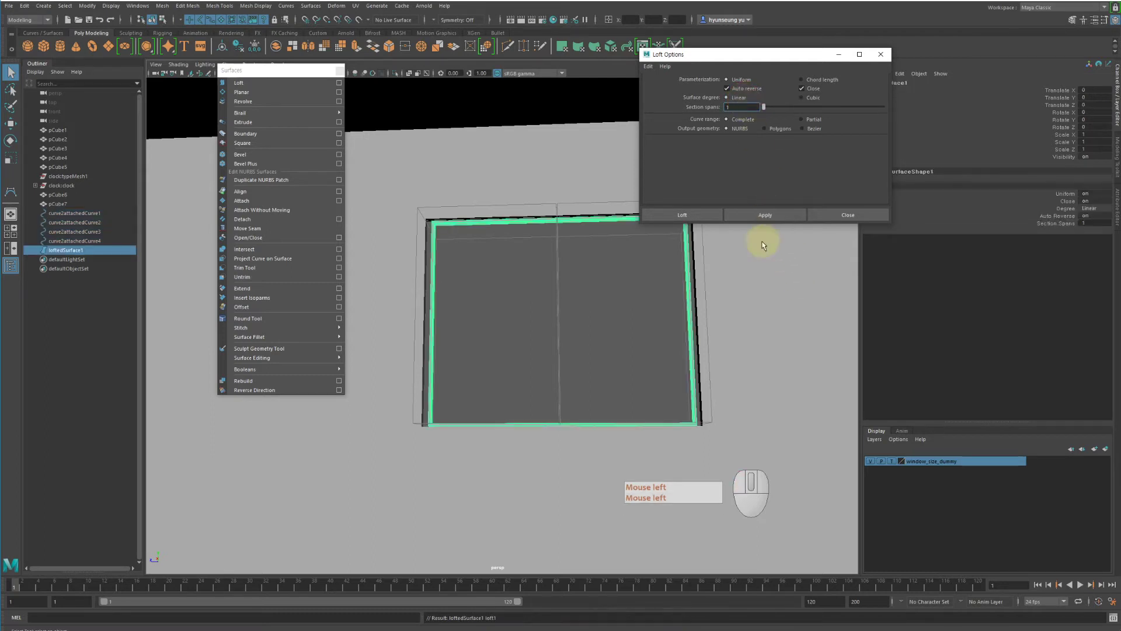
{"action": "middle_click_drag", "start_coordinate": [548, 296], "coordinate": [541, 320], "text": "alt"}
{"action": "right_click_drag", "start_coordinate": [540, 320], "coordinate": [654, 343], "text": "alt"}
{"action": "key", "text": "f"}
Examine the lofted frame's profile and mitred joint close up at the opening's lower-left corner
{"action": "left_click_drag", "start_coordinate": [569, 331], "coordinate": [566, 336], "text": "alt"}
{"action": "middle_click_drag", "start_coordinate": [571, 333], "coordinate": [810, 236], "text": "alt"}
{"action": "left_click_drag", "start_coordinate": [695, 327], "coordinate": [550, 369], "text": "alt"}
{"action": "right_click_drag", "start_coordinate": [545, 370], "coordinate": [625, 359], "text": "alt"}
{"action": "middle_click_drag", "start_coordinate": [607, 345], "coordinate": [725, 169], "text": "alt"}
{"action": "right_click_drag", "start_coordinate": [620, 358], "coordinate": [716, 358], "text": "alt"}
{"action": "middle_click_drag", "start_coordinate": [666, 374], "coordinate": [630, 228], "text": "alt"}
{"action": "left_click_drag", "start_coordinate": [543, 320], "coordinate": [572, 322], "text": "alt"}
{"action": "right_click_drag", "start_coordinate": [590, 341], "coordinate": [672, 345], "text": "alt"}
{"action": "middle_click_drag", "start_coordinate": [678, 345], "coordinate": [660, 256], "text": "alt"}
{"action": "right_click_drag", "start_coordinate": [671, 345], "coordinate": [792, 349], "text": "alt"}
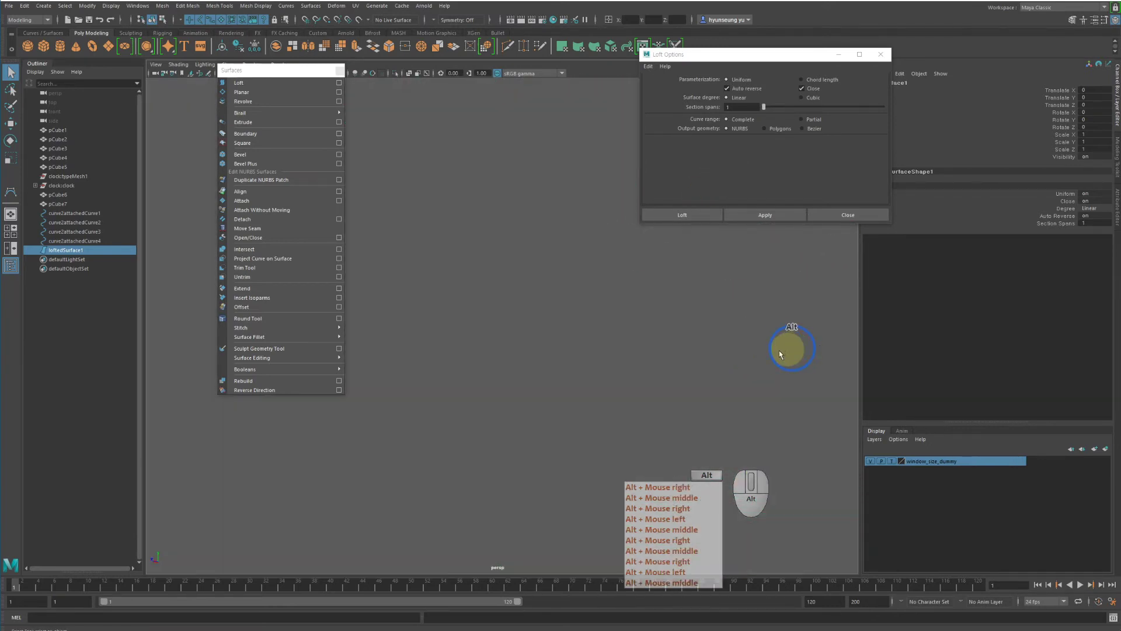
{"action": "right_click_drag", "start_coordinate": [626, 338], "coordinate": [551, 320], "text": "alt"}
{"action": "middle_click_drag", "start_coordinate": [551, 320], "coordinate": [590, 317], "text": "alt"}
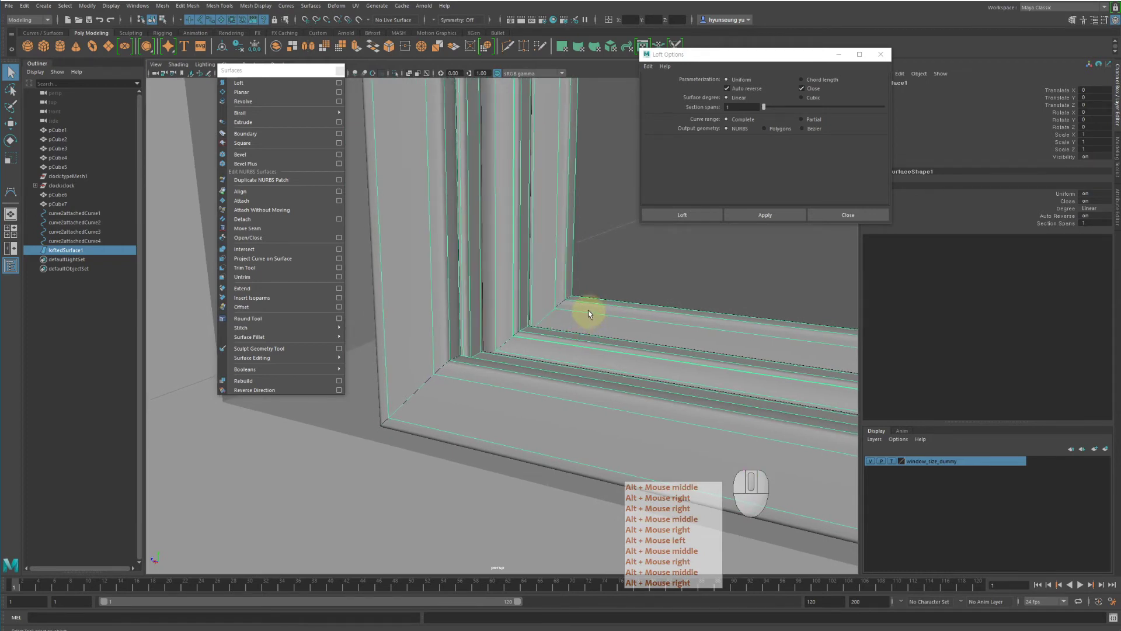
Check the lofted frame's inner corner and surface lines with the surface both selected and deselected
{"action": "left_click", "coordinate": [659, 283]}
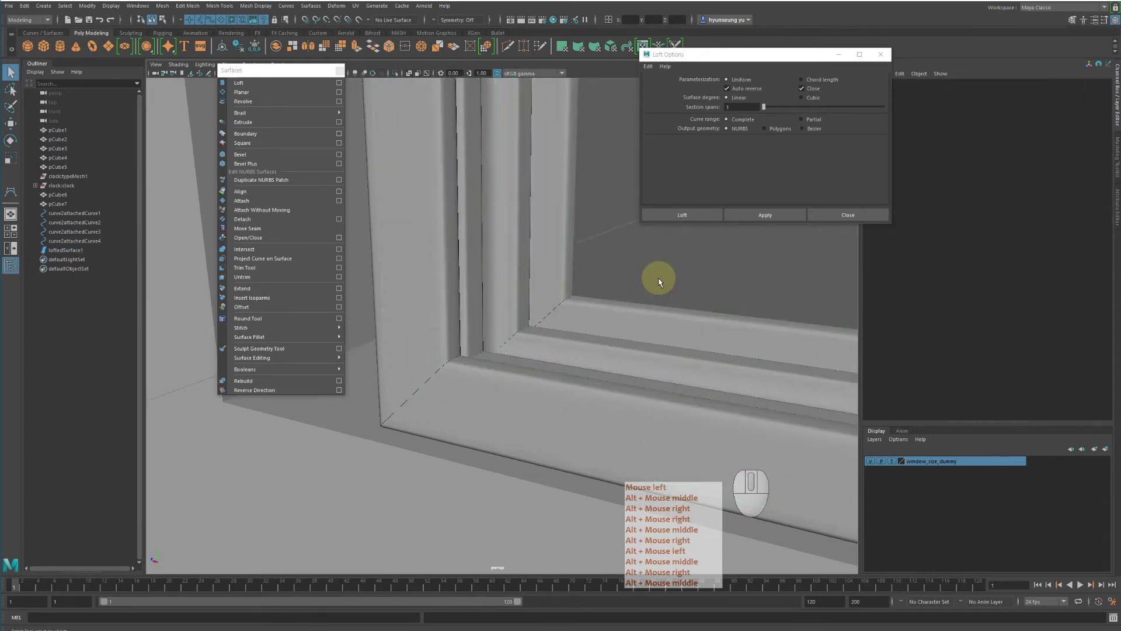
{"action": "left_click", "coordinate": [486, 375]}
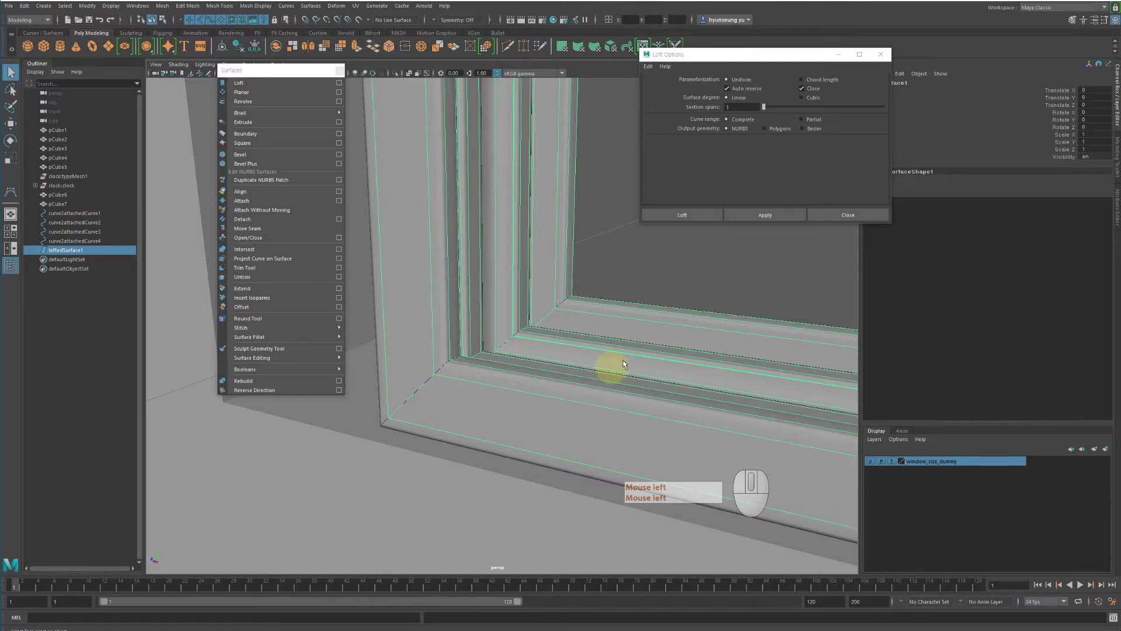
{"action": "mouse_move", "coordinate": [655, 339]}
{"action": "right_mouse_down", "text": "alt"}
{"action": "mouse_move", "coordinate": [628, 335]}
{"action": "mouse_move", "coordinate": [671, 336]}
{"action": "right_mouse_up", "text": "alt"}
{"action": "left_click_drag", "start_coordinate": [672, 336], "coordinate": [565, 351], "text": "alt"}
{"action": "middle_click_drag", "start_coordinate": [565, 350], "coordinate": [661, 312], "text": "alt"}
{"action": "left_click", "coordinate": [669, 318]}
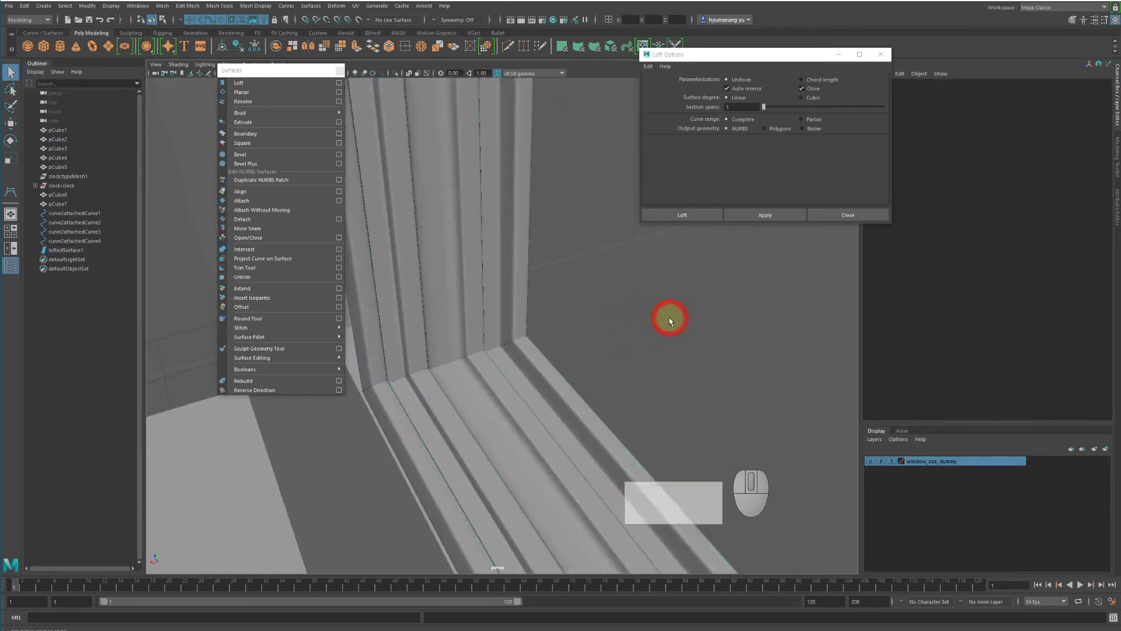
{"action": "left_click", "coordinate": [513, 394]}
{"action": "left_click", "coordinate": [590, 376]}
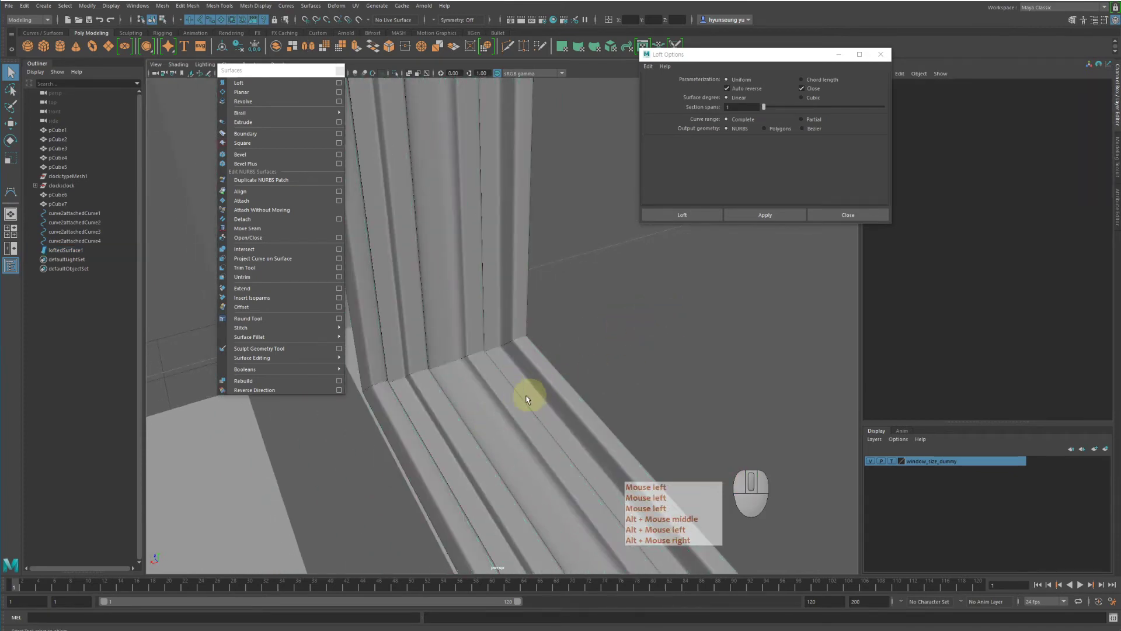
Examine the whole lofted frame inside the wall opening from several angles, and restore its selection
{"action": "right_click_drag", "start_coordinate": [514, 418], "coordinate": [461, 358], "text": "alt"}
{"action": "left_click_drag", "start_coordinate": [461, 358], "coordinate": [523, 345], "text": "alt"}
{"action": "right_click_drag", "start_coordinate": [523, 346], "coordinate": [474, 348], "text": "alt"}
{"action": "middle_click_drag", "start_coordinate": [474, 348], "coordinate": [402, 363], "text": "alt"}
{"action": "left_click_drag", "start_coordinate": [403, 363], "coordinate": [497, 353], "text": "alt"}
{"action": "right_click_drag", "start_coordinate": [497, 352], "coordinate": [481, 345], "text": "alt"}
{"action": "middle_click_drag", "start_coordinate": [481, 345], "coordinate": [417, 374], "text": "alt"}
{"action": "right_click_drag", "start_coordinate": [418, 374], "coordinate": [534, 357], "text": "alt"}
{"action": "middle_click_drag", "start_coordinate": [534, 356], "coordinate": [491, 402], "text": "alt"}
{"action": "right_click_drag", "start_coordinate": [490, 403], "coordinate": [504, 352], "text": "alt"}
{"action": "right_click_drag", "start_coordinate": [505, 353], "coordinate": [491, 341], "text": "alt"}
{"action": "middle_click_drag", "start_coordinate": [490, 342], "coordinate": [433, 405], "text": "alt"}
{"action": "right_click_drag", "start_coordinate": [590, 356], "coordinate": [550, 345], "text": "alt"}
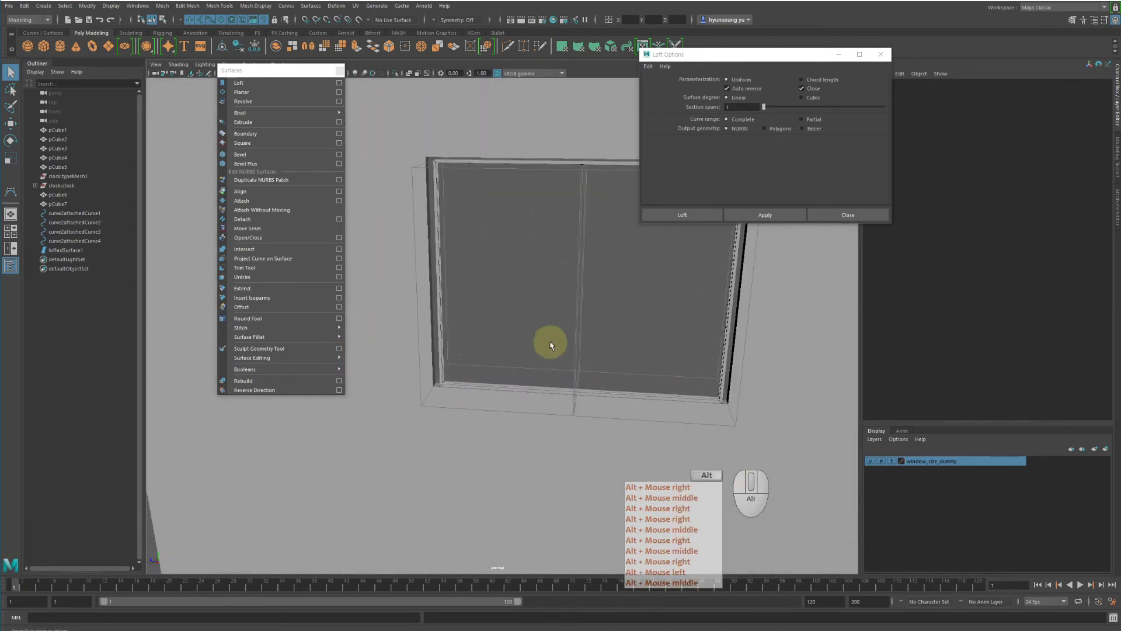
{"action": "middle_click_drag", "start_coordinate": [550, 345], "coordinate": [549, 352], "text": "alt"}
{"action": "left_click_drag", "start_coordinate": [549, 352], "coordinate": [535, 341], "text": "alt"}
{"action": "right_click_drag", "start_coordinate": [535, 340], "coordinate": [658, 302], "text": "alt"}
{"action": "key", "text": "z"}
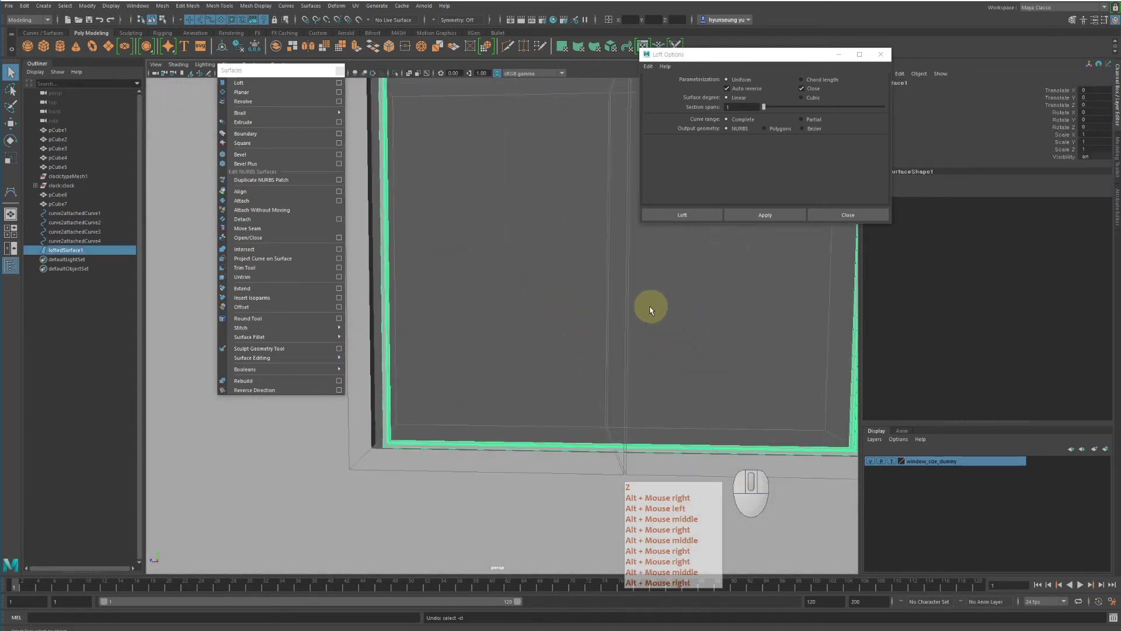
Undo the NURBS loft, going back to the selection of the four attached profile curves
{"action": "key", "text": "z"}
{"action": "key", "text": "z"}
{"action": "key", "text": "z"}
{"action": "key", "text": "z"}
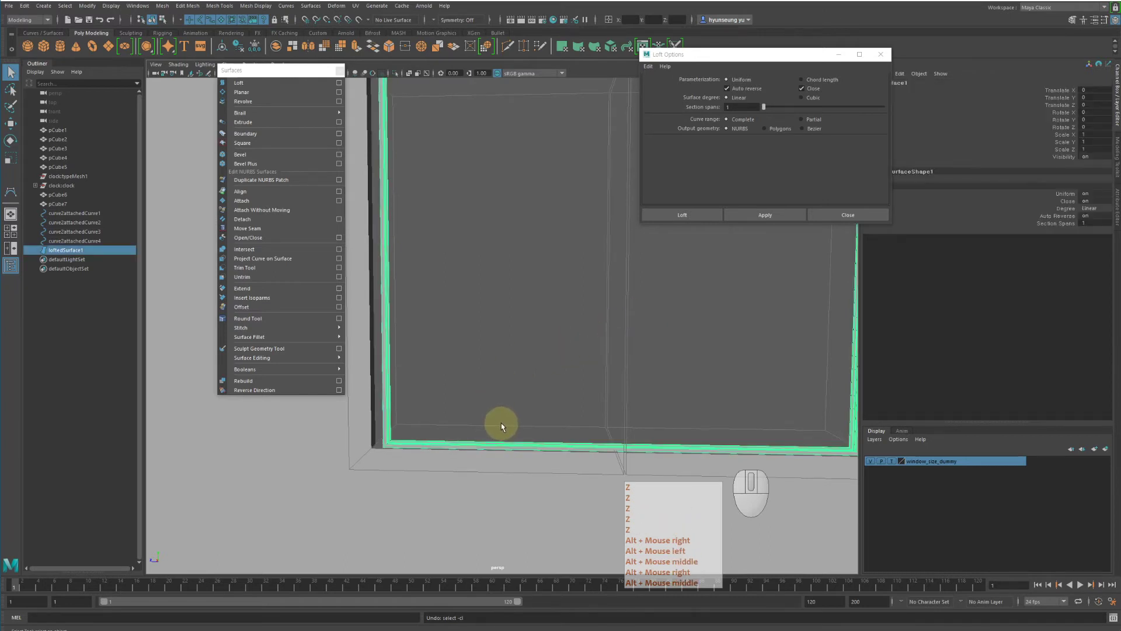
{"action": "key", "text": "z"}
{"action": "middle_click_drag", "start_coordinate": [511, 412], "coordinate": [534, 419], "text": "alt"}
{"action": "right_click_drag", "start_coordinate": [597, 403], "coordinate": [588, 400], "text": "alt"}
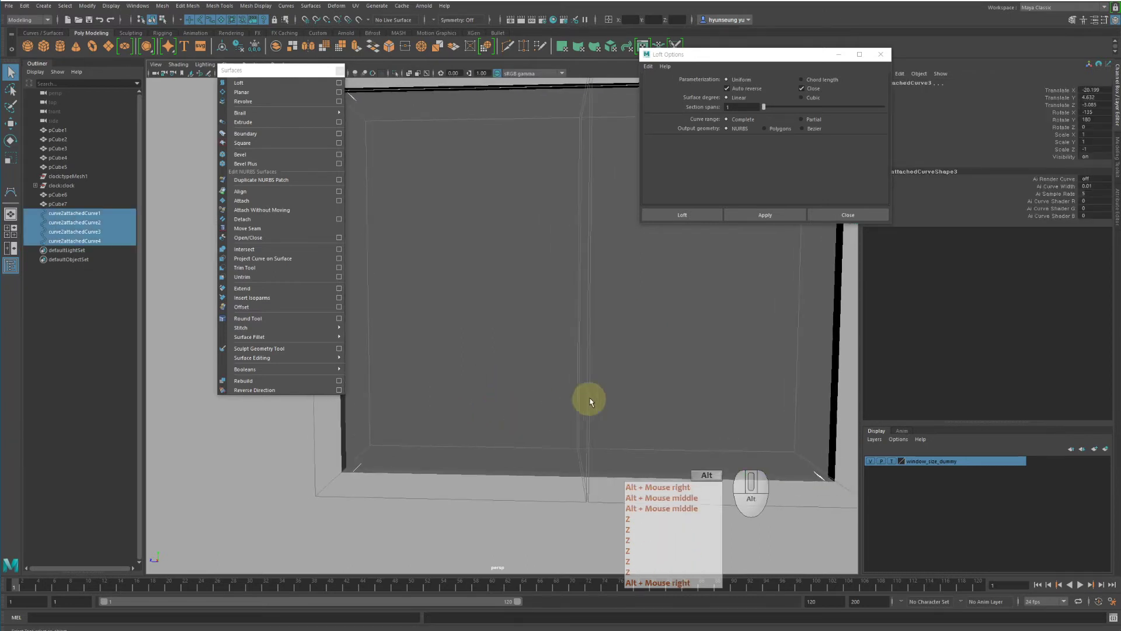
{"action": "middle_click_drag", "start_coordinate": [588, 400], "coordinate": [590, 422], "text": "alt"}
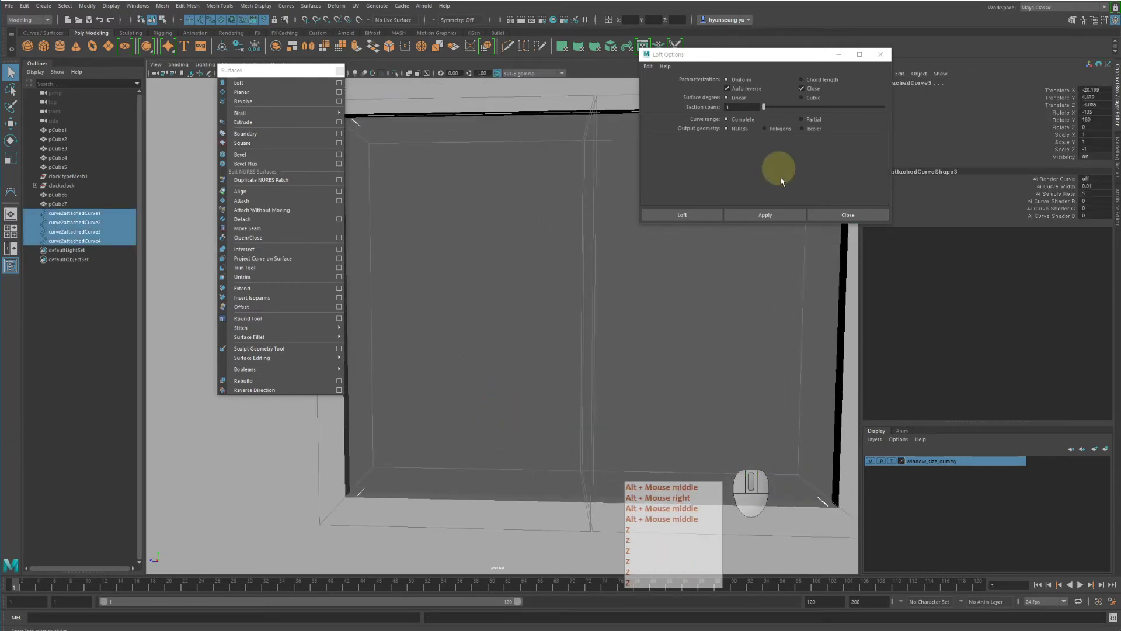
Loft the four selected curves with Polygons as output geometry and Control points as the tessellation method
{"action": "left_click", "coordinate": [765, 129]}
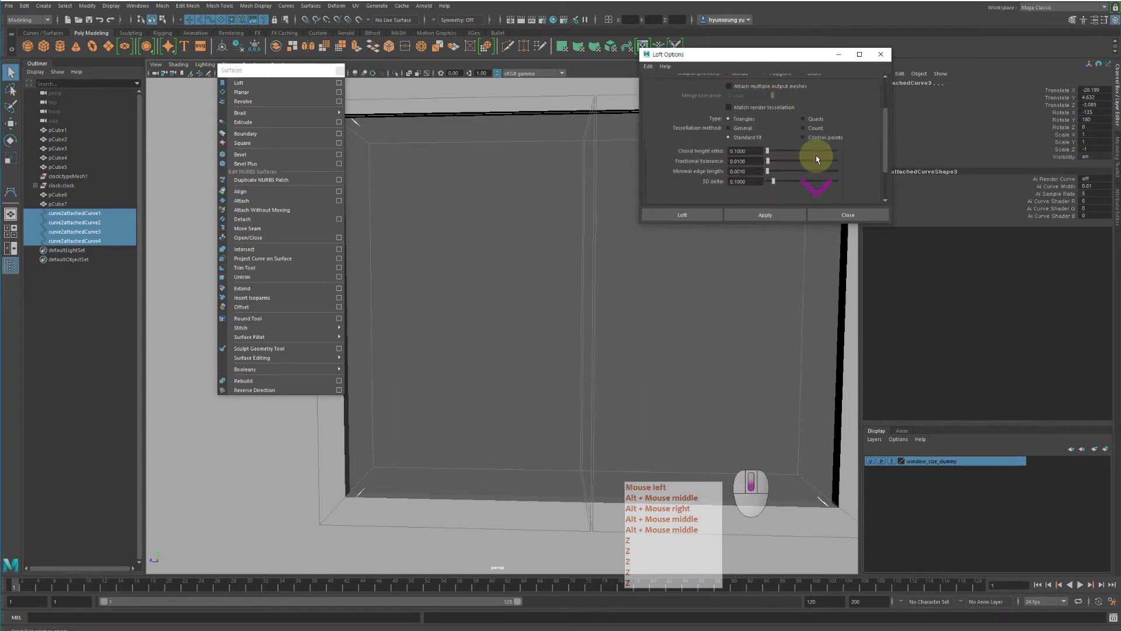
{"action": "scroll", "coordinate": [829, 166], "scroll_direction": "down", "scroll_amount": 3}
{"action": "scroll", "coordinate": [829, 166], "scroll_direction": "up", "scroll_amount": 3}
{"action": "left_click", "coordinate": [817, 146]}
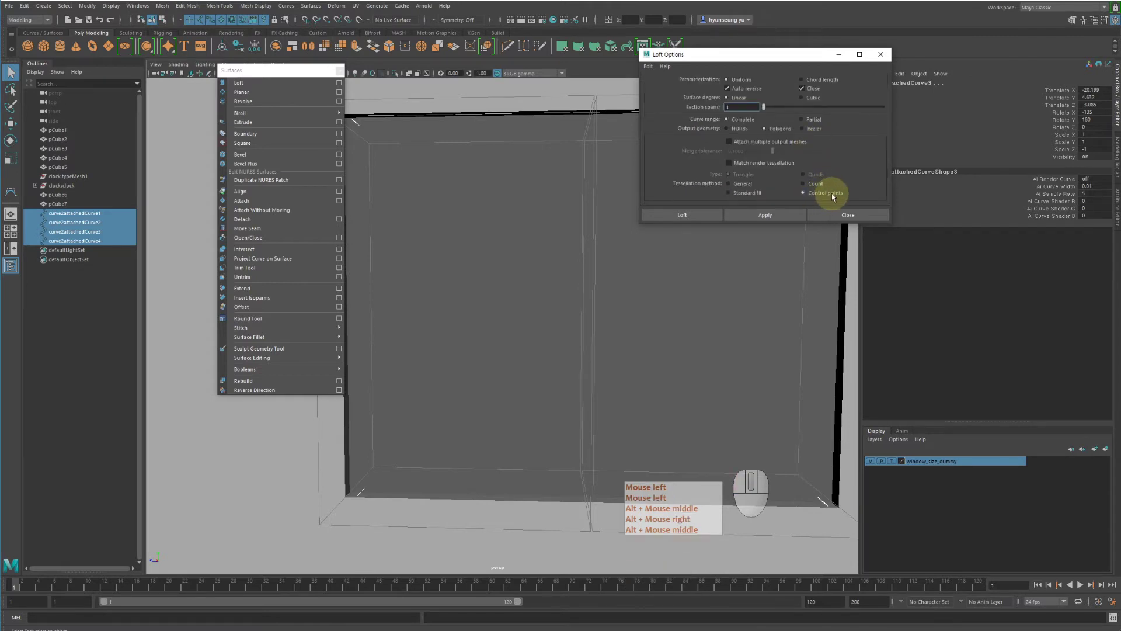
{"action": "left_click", "coordinate": [774, 218]}
{"action": "middle_click_drag", "start_coordinate": [589, 314], "coordinate": [606, 271], "text": "alt"}
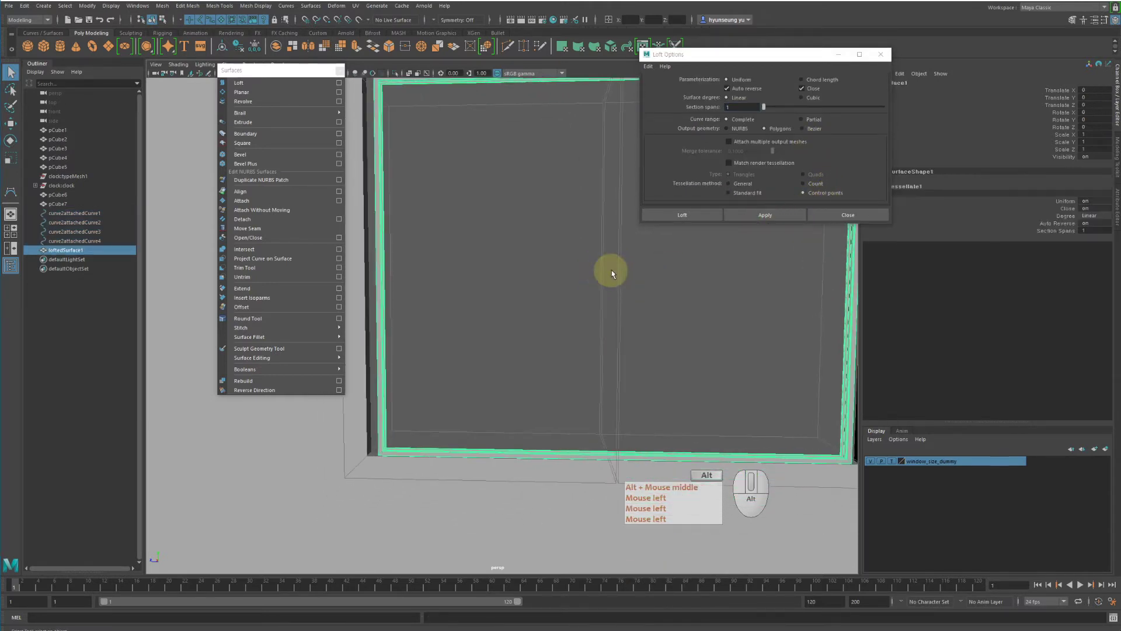
{"action": "right_click_drag", "start_coordinate": [606, 270], "coordinate": [546, 255], "text": "alt"}
{"action": "middle_click_drag", "start_coordinate": [536, 260], "coordinate": [537, 250], "text": "alt"}
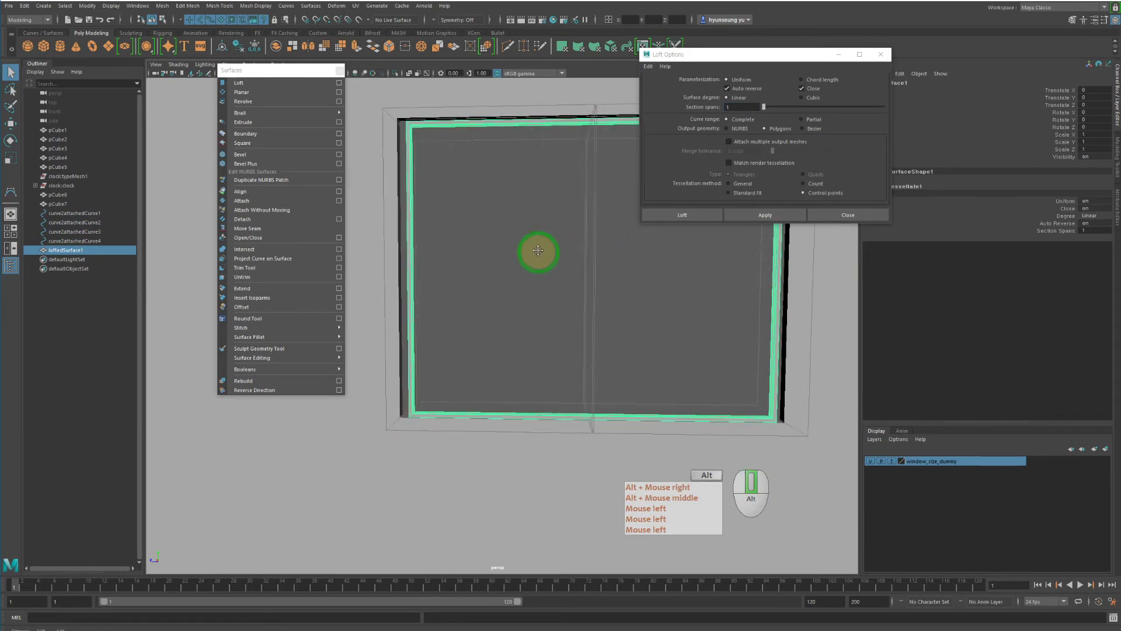
Examine the lofted polygon window frame from several angles in wireframe and shaded display
{"action": "key", "text": "4"}
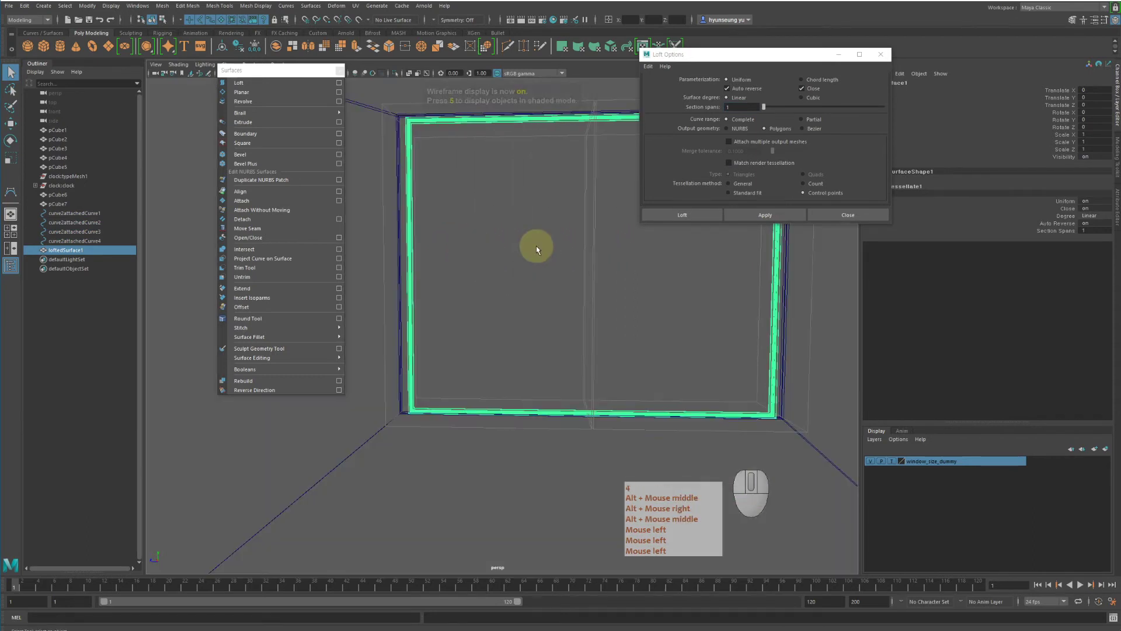
{"action": "left_click_drag", "start_coordinate": [533, 245], "coordinate": [538, 275], "text": "alt"}
{"action": "right_click_drag", "start_coordinate": [537, 275], "coordinate": [508, 265], "text": "alt"}
{"action": "left_click_drag", "start_coordinate": [508, 265], "coordinate": [500, 278], "text": "alt"}
{"action": "key", "text": "5"}
{"action": "middle_click_drag", "start_coordinate": [702, 337], "coordinate": [648, 317], "text": "alt"}
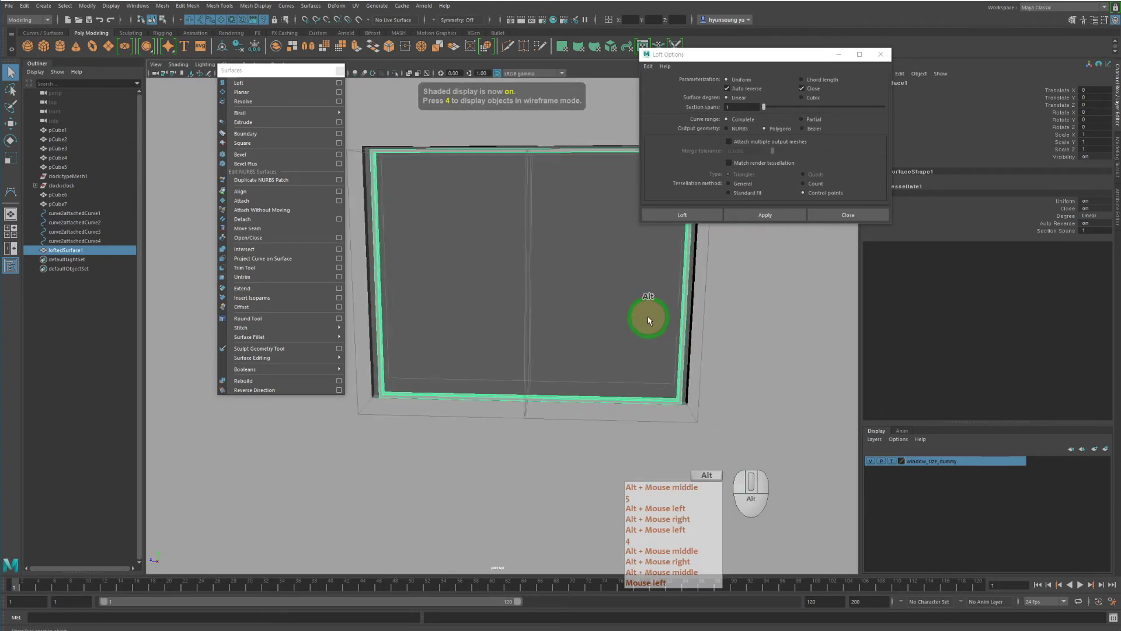
{"action": "right_click_drag", "start_coordinate": [648, 317], "coordinate": [632, 308], "text": "alt"}
{"action": "left_click_drag", "start_coordinate": [632, 308], "coordinate": [534, 298], "text": "alt"}
{"action": "left_click", "coordinate": [623, 286]}
{"action": "right_click_drag", "start_coordinate": [534, 298], "coordinate": [592, 303], "text": "alt"}
{"action": "middle_click_drag", "start_coordinate": [593, 304], "coordinate": [646, 283], "text": "alt"}
{"action": "left_click_drag", "start_coordinate": [646, 282], "coordinate": [625, 294], "text": "alt"}
{"action": "right_click_drag", "start_coordinate": [625, 293], "coordinate": [603, 296], "text": "alt"}
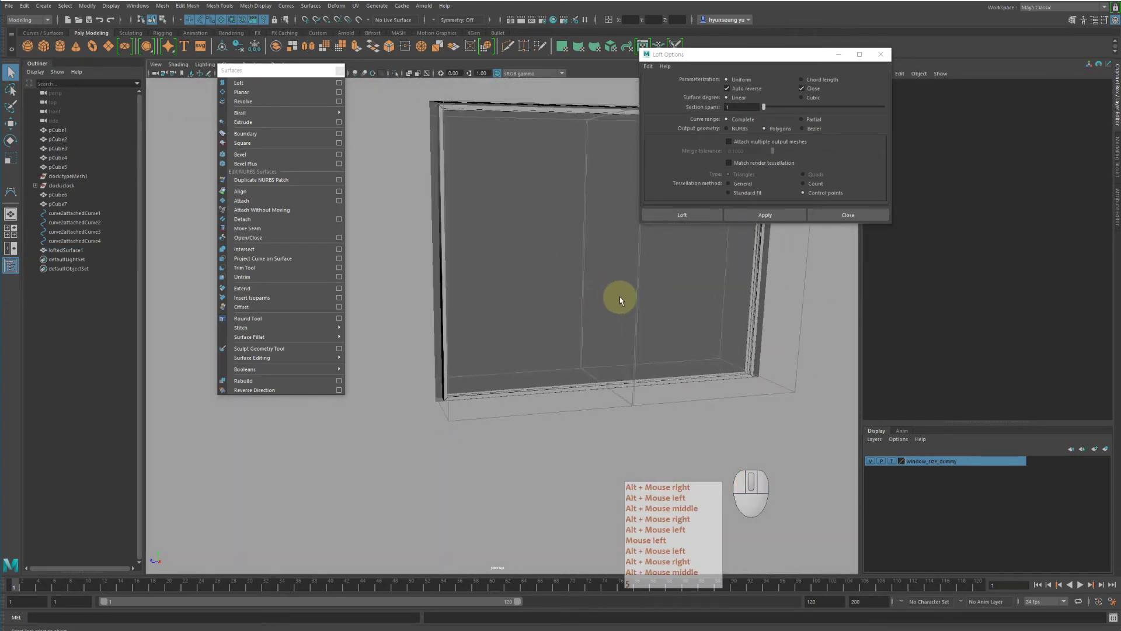
{"action": "left_click_drag", "start_coordinate": [763, 55], "coordinate": [916, 80]}
{"action": "left_click_drag", "start_coordinate": [713, 213], "coordinate": [658, 208], "text": "alt"}
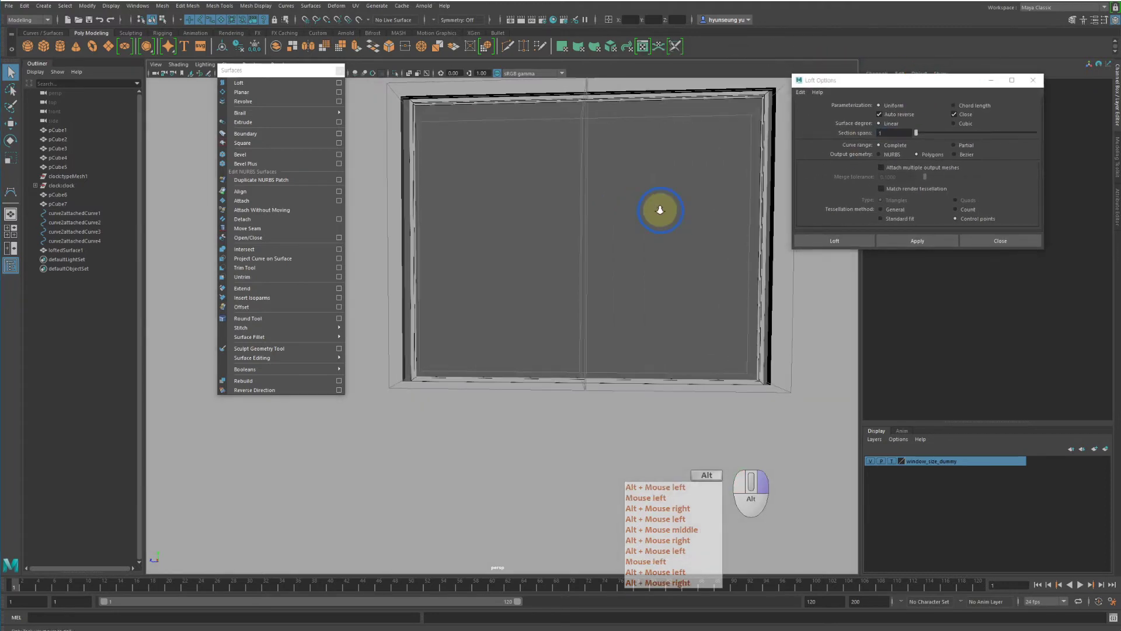
{"action": "right_click_drag", "start_coordinate": [658, 208], "coordinate": [681, 207], "text": "alt"}
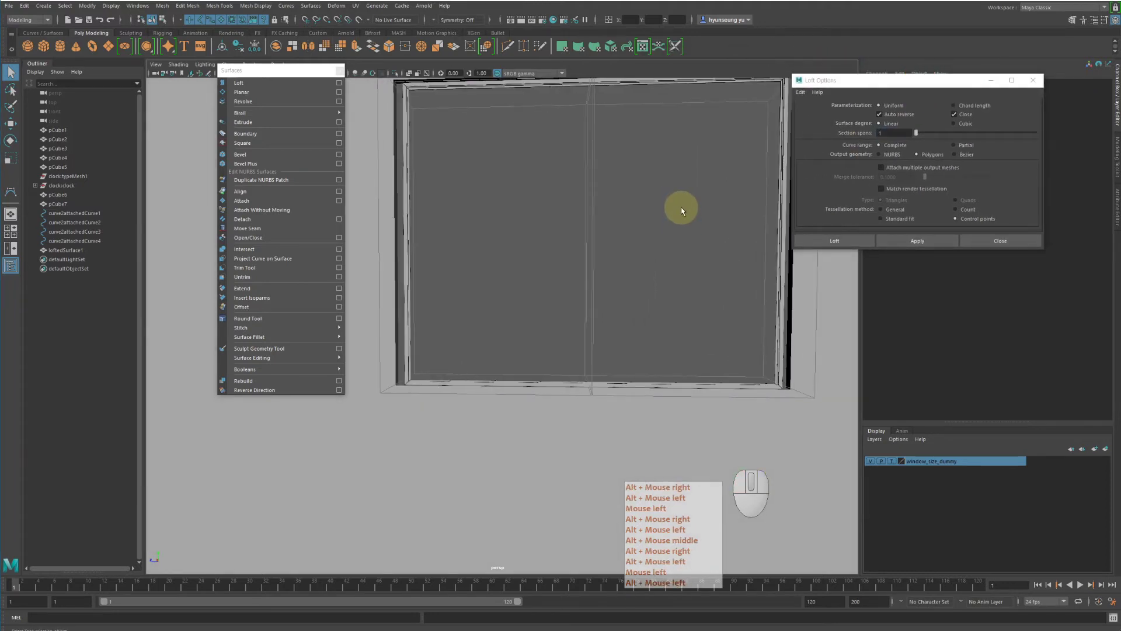
Select the four profile curves, curve2attachedCurve1 to curve2attachedCurve4, and activate the Scale tool
{"action": "mouse_move", "coordinate": [92, 222]}
{"action": "left_mouse_down"}
{"action": "mouse_move", "coordinate": [95, 250]}
{"action": "mouse_move", "coordinate": [100, 219]}
{"action": "left_mouse_up"}
{"action": "right_click_drag", "start_coordinate": [402, 253], "coordinate": [408, 243], "text": "alt"}
{"action": "middle_click_drag", "start_coordinate": [408, 243], "coordinate": [425, 193], "text": "alt"}
{"action": "key", "text": "4"}
{"action": "key", "text": "5"}
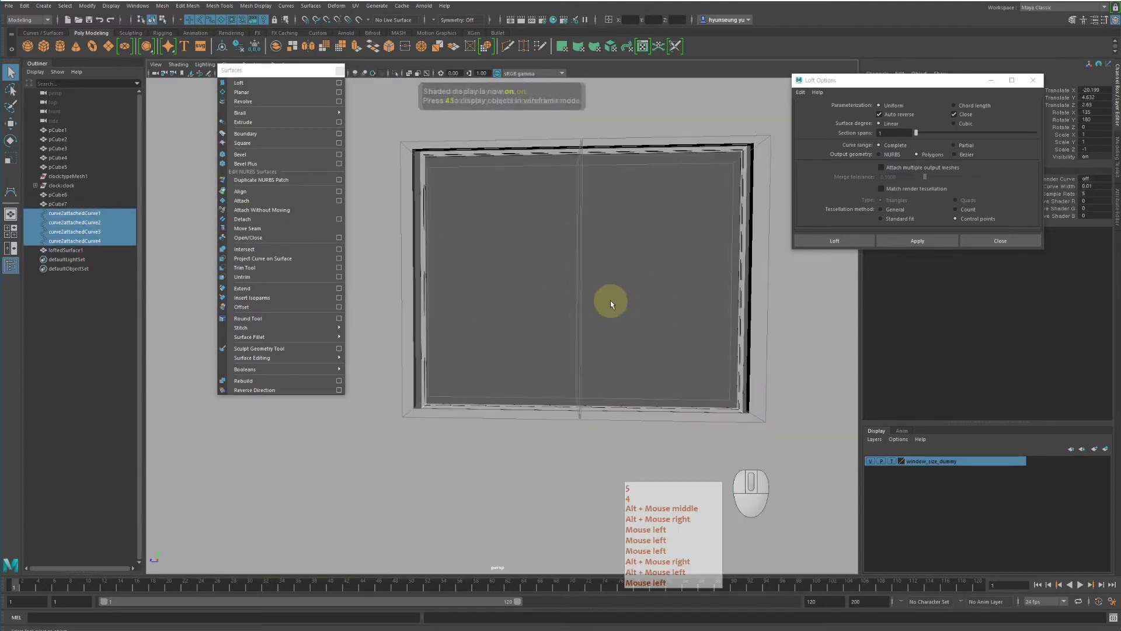
{"action": "key", "text": "r"}
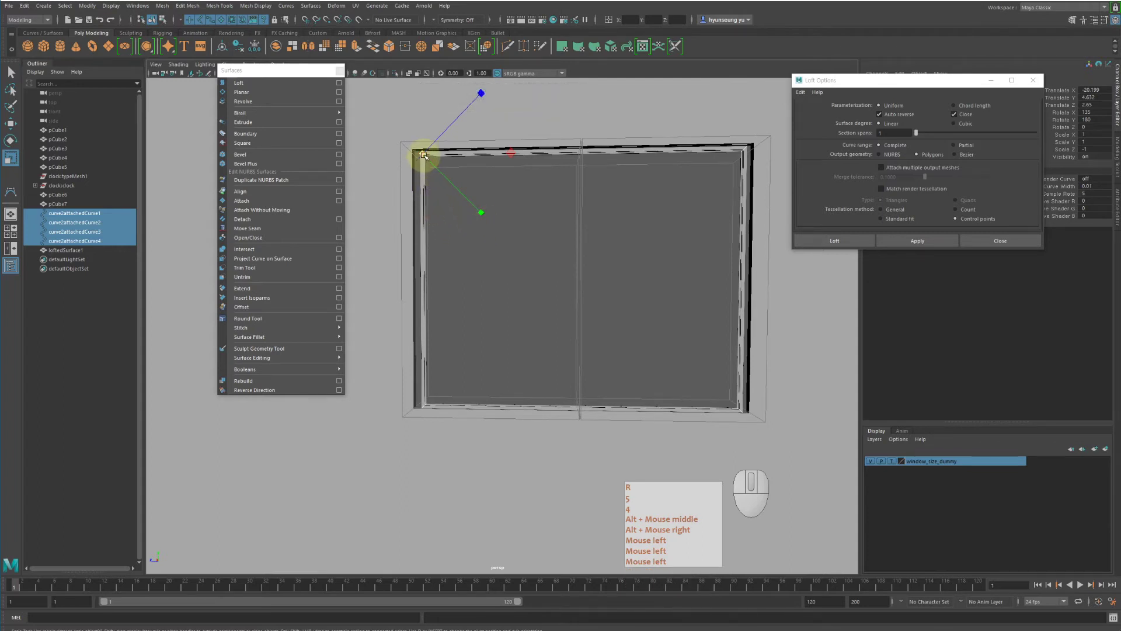
Try to scale the four profile curves uniformly
{"action": "left_click_drag", "start_coordinate": [423, 154], "coordinate": [538, 222]}
{"action": "key", "text": "z"}
Scale the four profile curves along their Y axis to about 2.821 to widen the window frame
{"action": "right_click_drag", "start_coordinate": [539, 223], "coordinate": [555, 240], "text": "alt"}
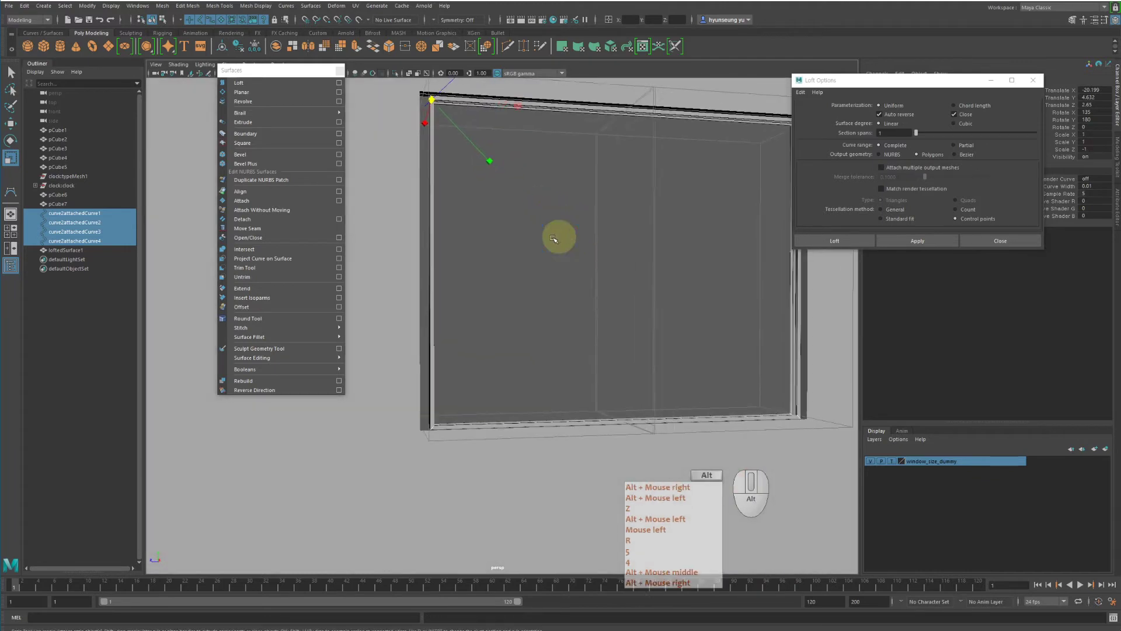
{"action": "middle_click_drag", "start_coordinate": [556, 240], "coordinate": [580, 240], "text": "alt"}
{"action": "left_click_drag", "start_coordinate": [580, 239], "coordinate": [528, 315], "text": "alt"}
{"action": "middle_click_drag", "start_coordinate": [528, 316], "coordinate": [553, 232], "text": "alt"}
{"action": "right_click_drag", "start_coordinate": [555, 236], "coordinate": [593, 248], "text": "alt"}
{"action": "middle_click_drag", "start_coordinate": [592, 248], "coordinate": [564, 379], "text": "alt"}
{"action": "right_click_drag", "start_coordinate": [563, 379], "coordinate": [549, 295], "text": "alt"}
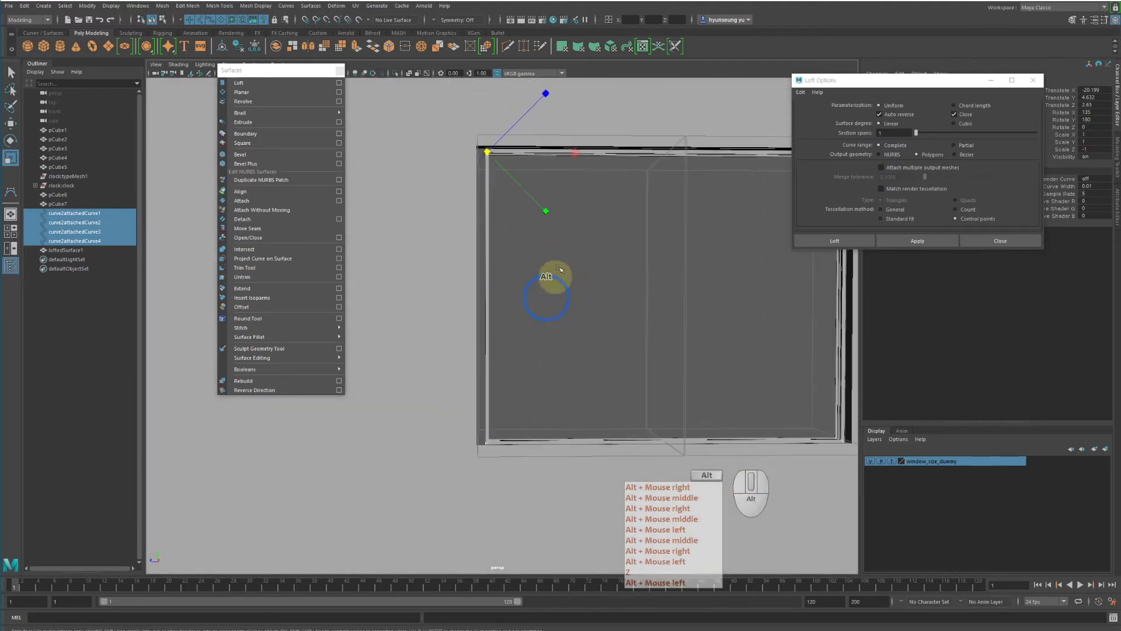
{"action": "left_click_drag", "start_coordinate": [549, 214], "coordinate": [525, 254]}
{"action": "right_click_drag", "start_coordinate": [526, 254], "coordinate": [554, 261], "text": "alt"}
{"action": "middle_click_drag", "start_coordinate": [554, 261], "coordinate": [606, 232], "text": "alt"}
{"action": "mouse_move", "coordinate": [606, 232]}
{"action": "left_mouse_down", "text": "alt"}
{"action": "mouse_move", "coordinate": [613, 265]}
{"action": "mouse_move", "coordinate": [607, 233]}
{"action": "left_mouse_up", "text": "alt"}
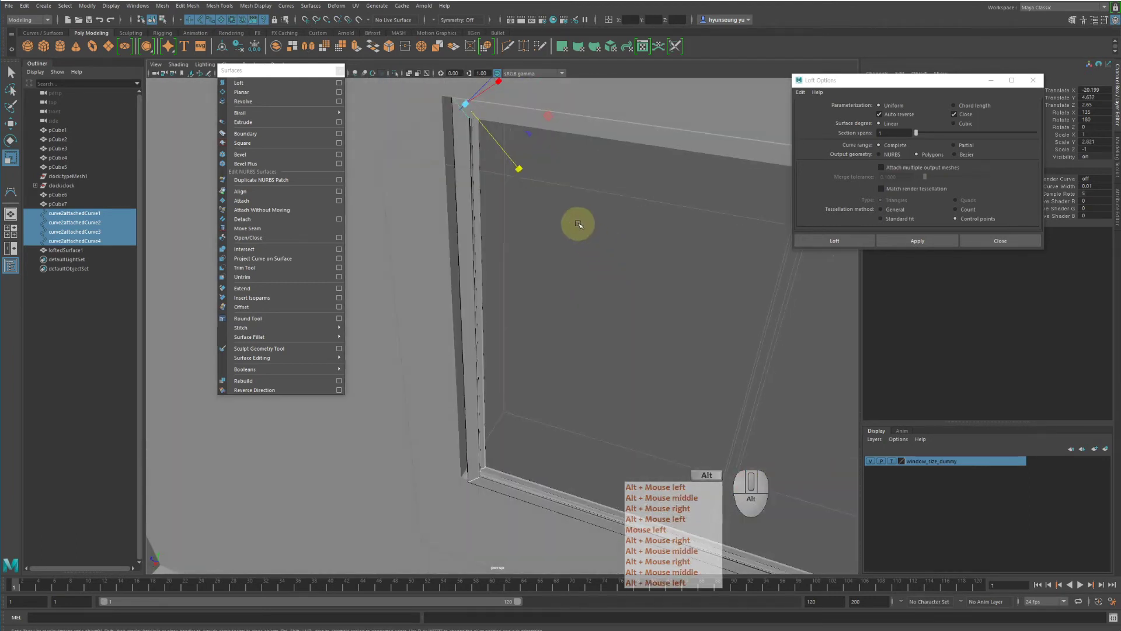
Try another scaling of the four profile curves with the scale manipulator
{"action": "middle_click_drag", "start_coordinate": [578, 223], "coordinate": [593, 280], "text": "alt"}
{"action": "left_click_drag", "start_coordinate": [559, 212], "coordinate": [531, 181], "text": "alt"}
{"action": "middle_click_drag", "start_coordinate": [530, 181], "coordinate": [518, 143], "text": "alt"}
{"action": "left_click_drag", "start_coordinate": [526, 145], "coordinate": [652, 151]}
{"action": "key", "text": "z"}
Examine the widened frame's corners and edges around the window opening, in both shaded and wireframe display
{"action": "left_click_drag", "start_coordinate": [475, 180], "coordinate": [485, 179], "text": "alt"}
{"action": "middle_click_drag", "start_coordinate": [486, 180], "coordinate": [546, 170], "text": "alt"}
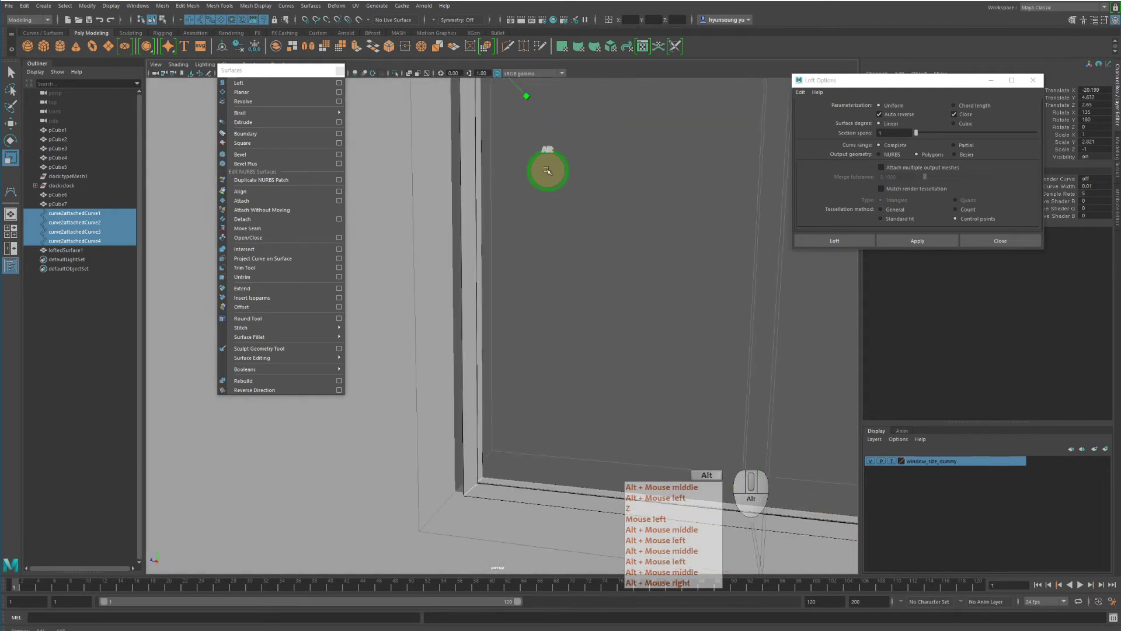
{"action": "mouse_move", "coordinate": [546, 169]}
{"action": "left_mouse_down", "text": "alt"}
{"action": "mouse_move", "coordinate": [568, 195]}
{"action": "mouse_move", "coordinate": [563, 183]}
{"action": "left_mouse_up", "text": "alt"}
{"action": "middle_click_drag", "start_coordinate": [563, 183], "coordinate": [565, 181], "text": "alt"}
{"action": "right_click_drag", "start_coordinate": [566, 180], "coordinate": [507, 240], "text": "alt"}
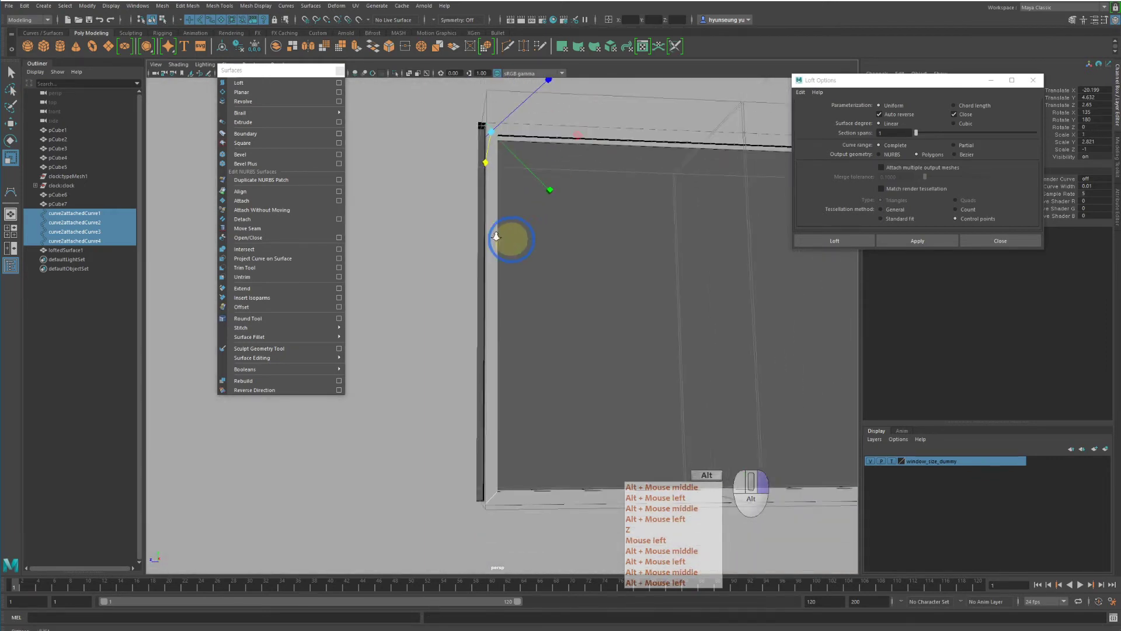
{"action": "middle_click_drag", "start_coordinate": [507, 240], "coordinate": [478, 209], "text": "alt"}
{"action": "right_click_drag", "start_coordinate": [479, 209], "coordinate": [530, 233], "text": "alt"}
{"action": "middle_click_drag", "start_coordinate": [530, 233], "coordinate": [535, 244], "text": "alt"}
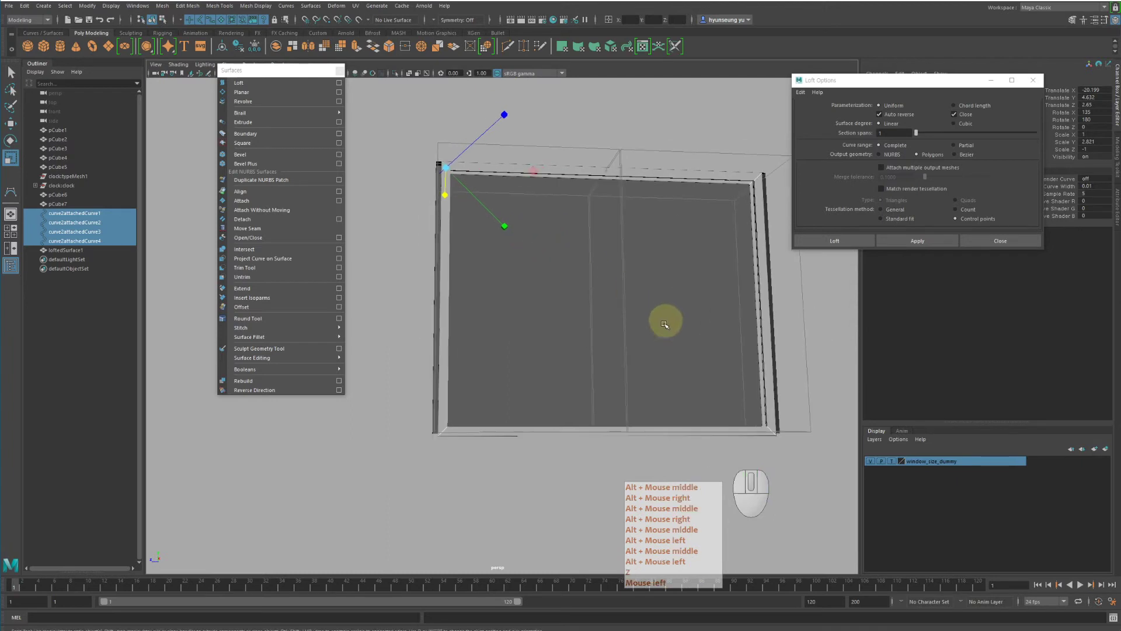
{"action": "middle_click_drag", "start_coordinate": [567, 394], "coordinate": [563, 338], "text": "alt"}
{"action": "key", "text": "4"}
{"action": "key", "text": "5"}
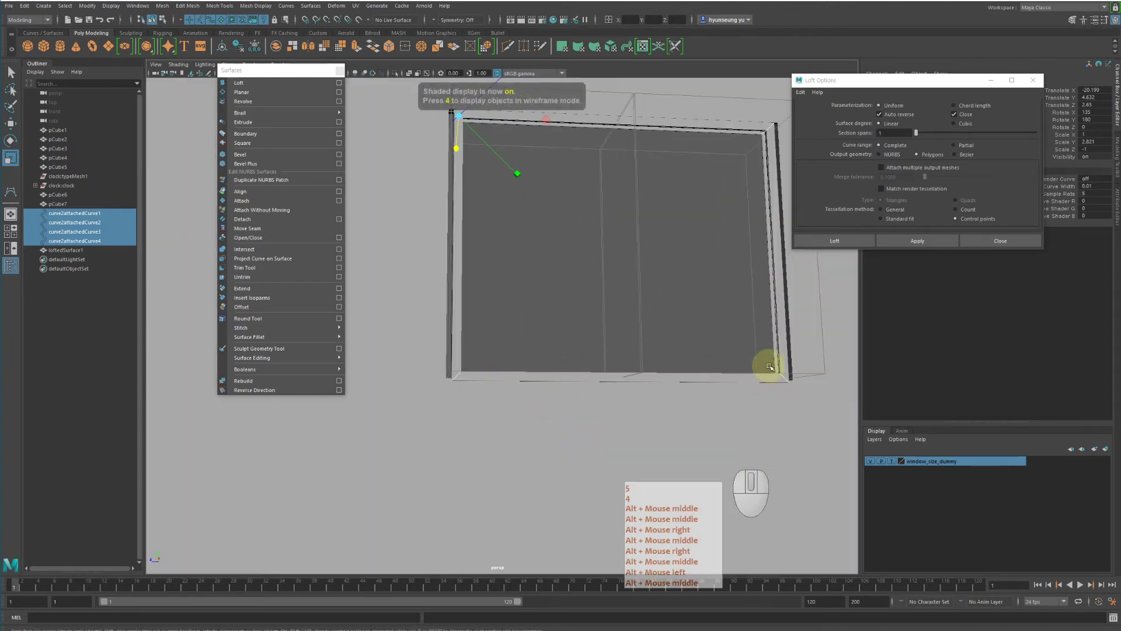
{"action": "middle_click_drag", "start_coordinate": [675, 341], "coordinate": [672, 366], "text": "alt"}
{"action": "left_click_drag", "start_coordinate": [672, 367], "coordinate": [662, 372], "text": "alt"}
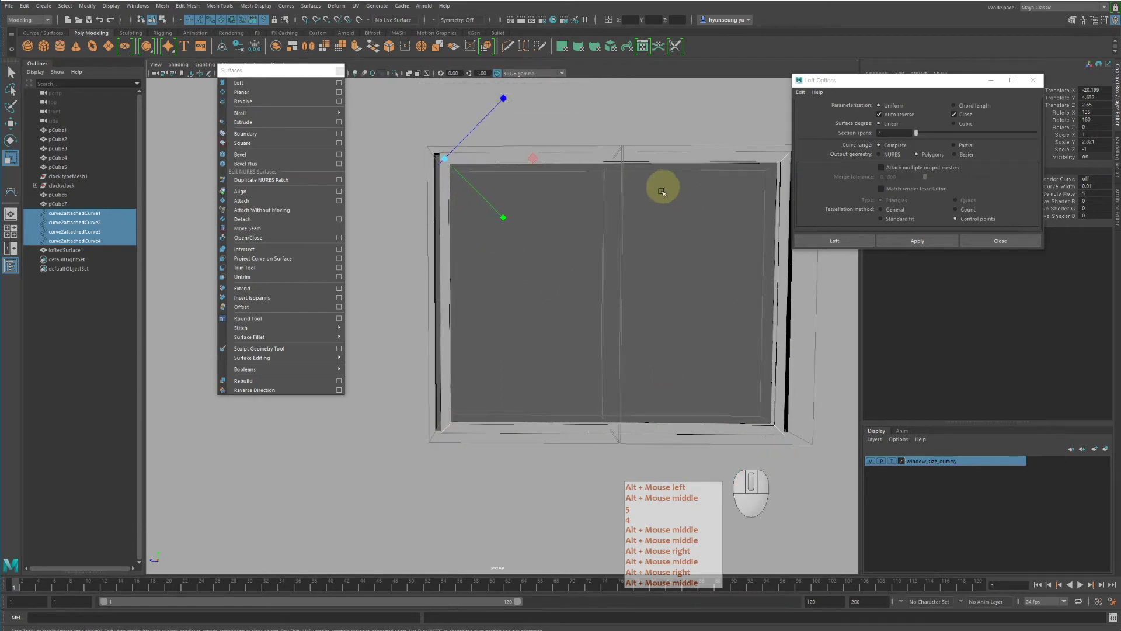
{"action": "middle_click_drag", "start_coordinate": [552, 386], "coordinate": [505, 264], "text": "alt"}
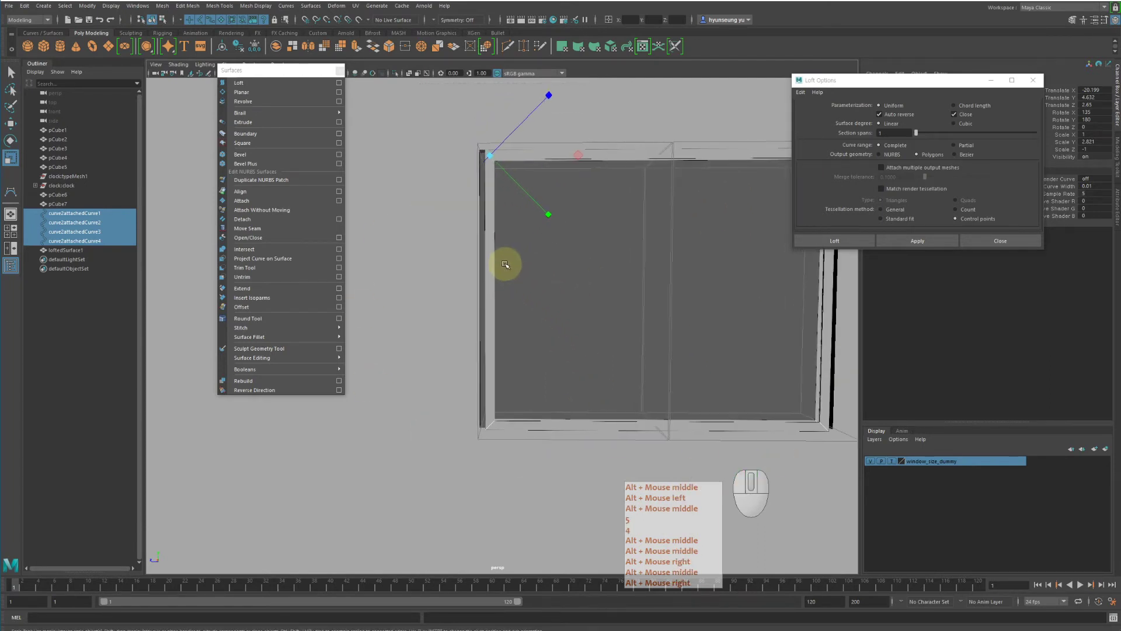
Select only curve2attachedCurve1 and curve2attachedCurve4 and activate the Move tool
{"action": "left_click", "coordinate": [93, 214]}
{"action": "left_click", "coordinate": [94, 223], "text": "ctrl"}
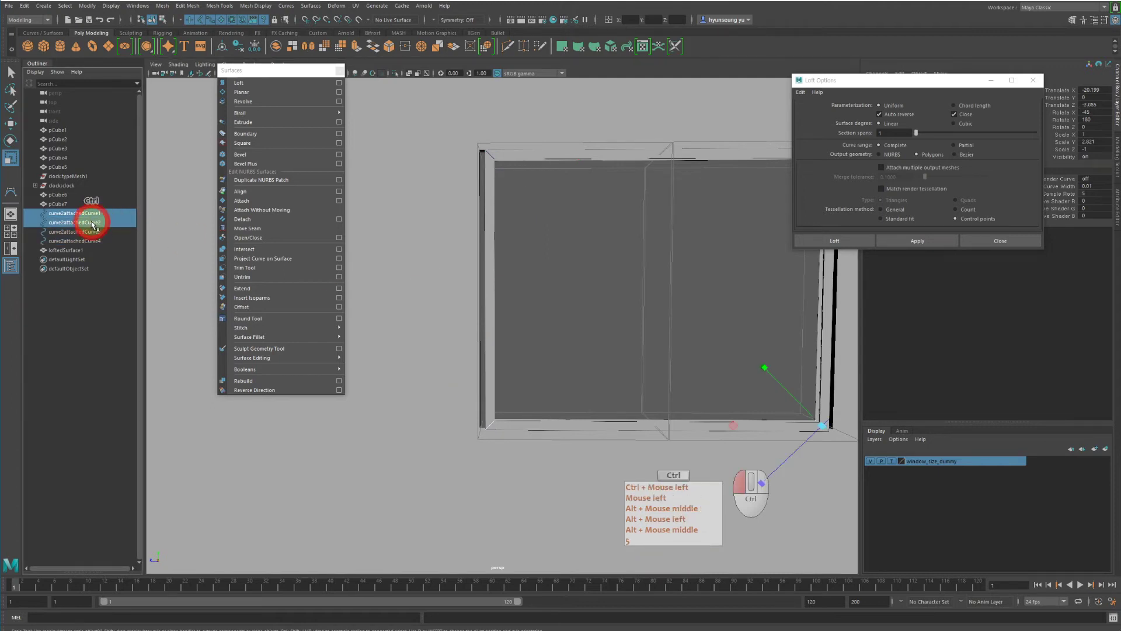
{"action": "left_click", "coordinate": [87, 214]}
{"action": "left_click", "coordinate": [89, 233], "text": "ctrl"}
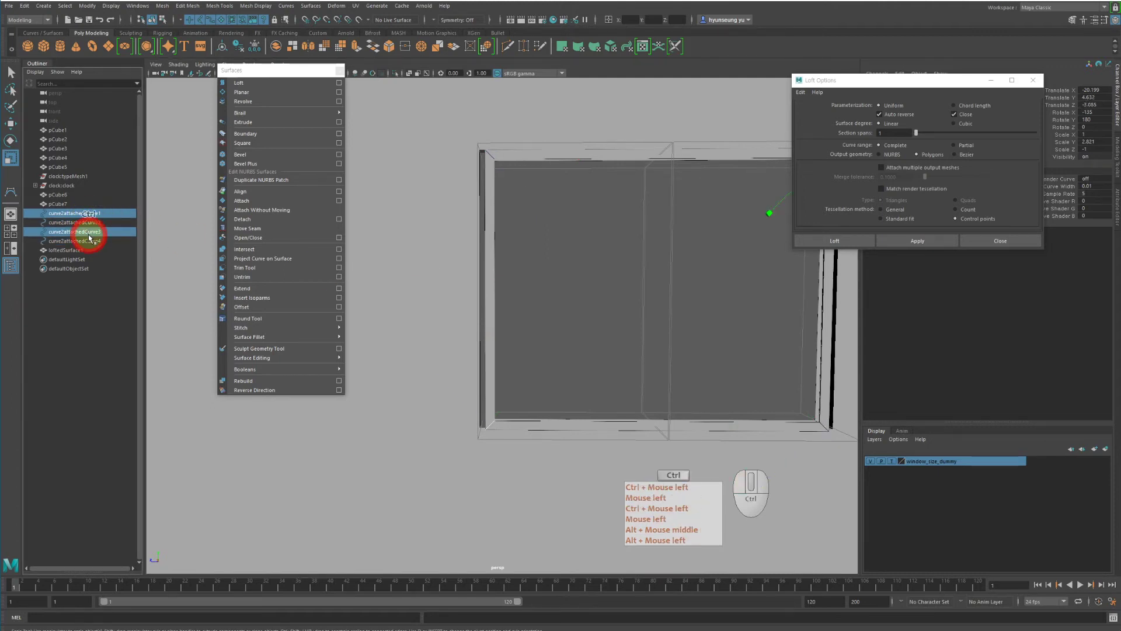
{"action": "left_click", "coordinate": [90, 233], "text": "ctrl"}
{"action": "left_click", "coordinate": [89, 241], "text": "ctrl"}
{"action": "key", "text": "w"}
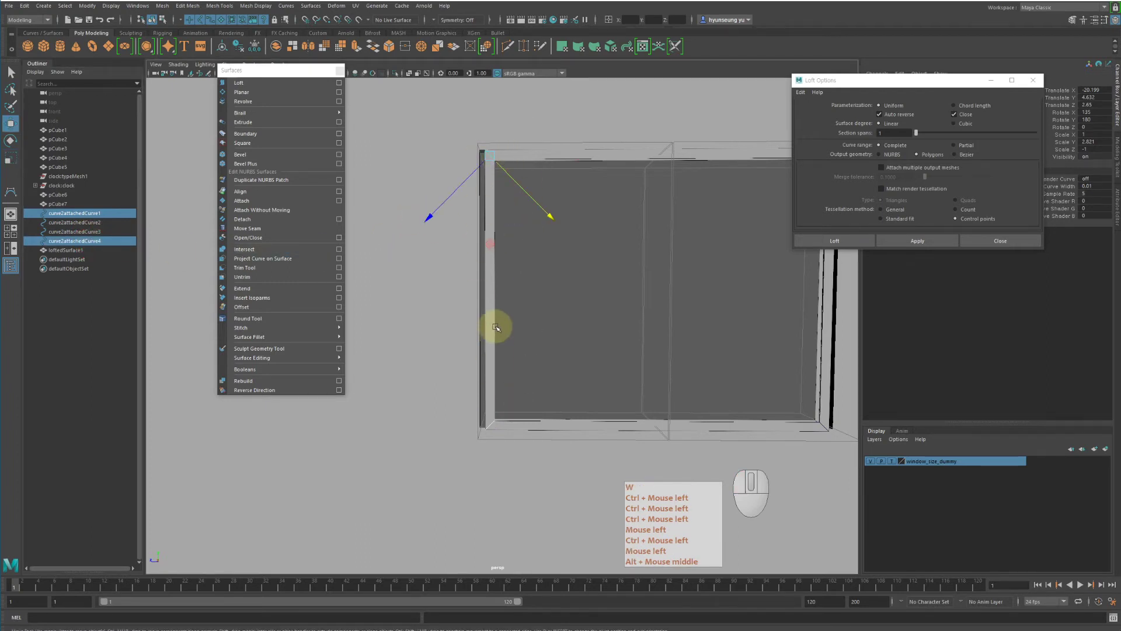
Try to move the two selected curves along their object Y axis
{"action": "middle_click_drag", "start_coordinate": [495, 328], "coordinate": [565, 253], "text": "alt"}
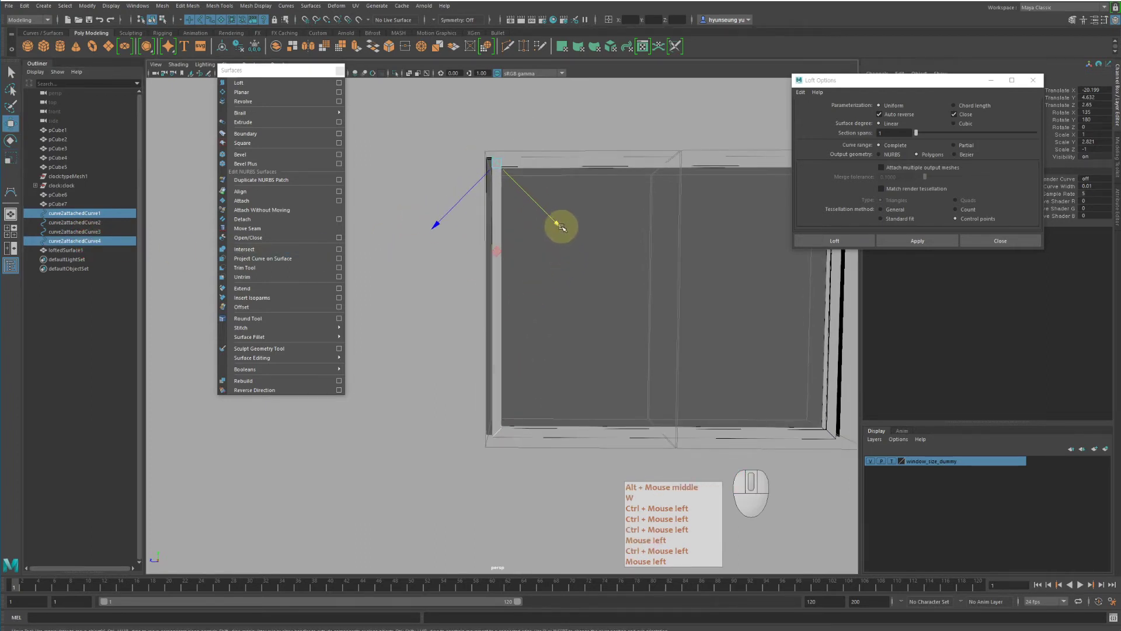
{"action": "mouse_move", "coordinate": [562, 227]}
{"action": "left_mouse_down"}
{"action": "mouse_move", "coordinate": [545, 217]}
{"action": "mouse_move", "coordinate": [559, 229]}
{"action": "left_mouse_up"}
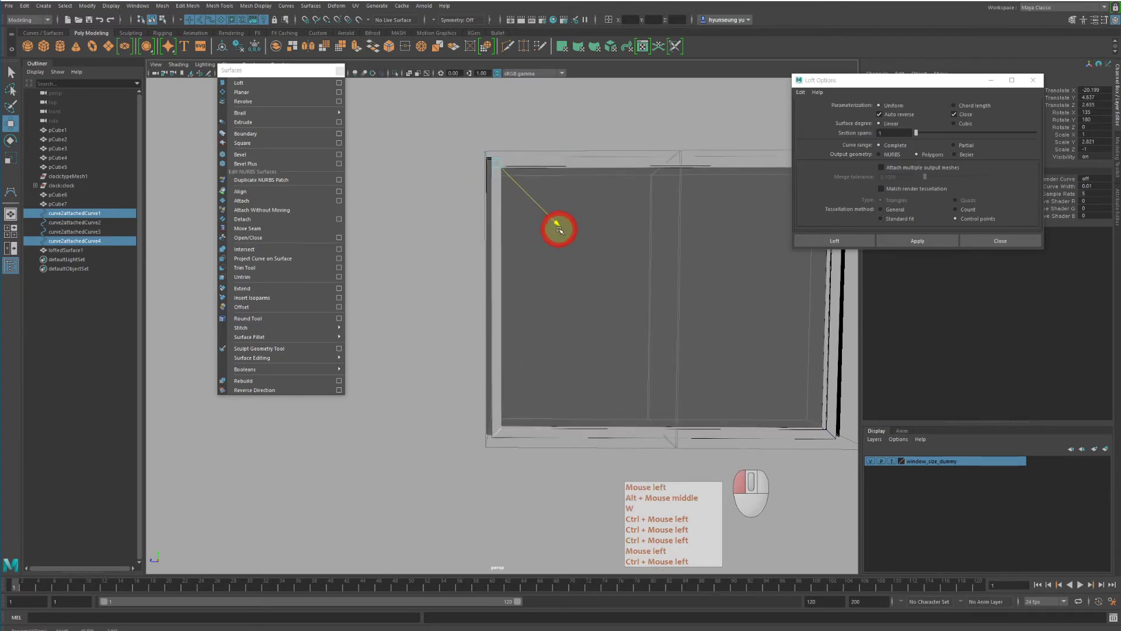
{"action": "key", "text": "z"}
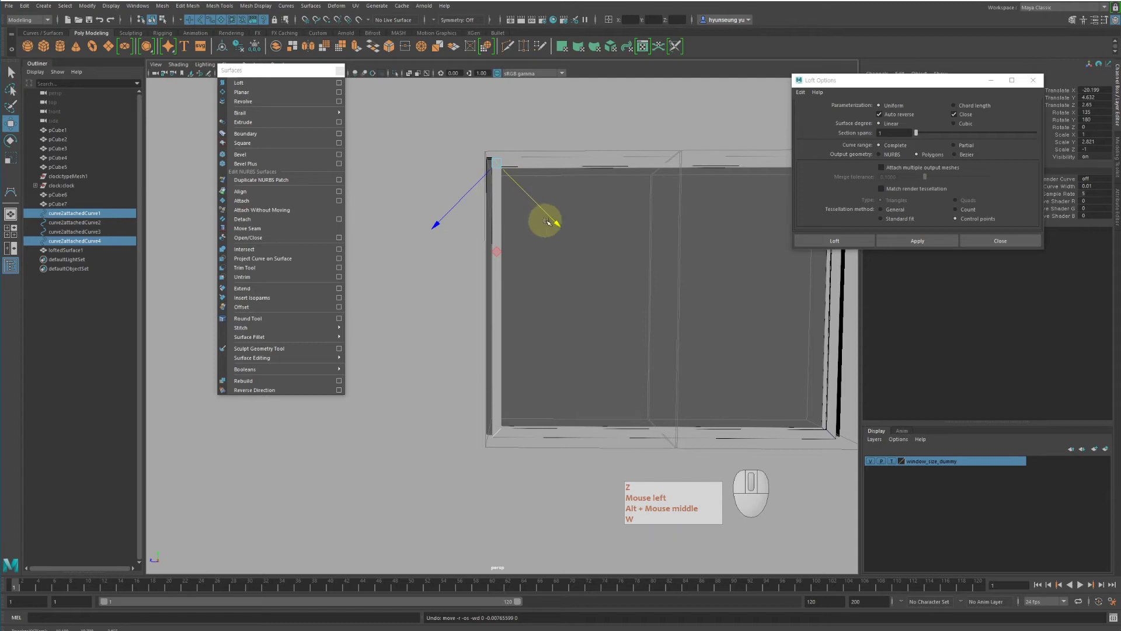
Set the Move tool's axis orientation to World in its tool settings
{"action": "double_click", "coordinate": [10, 124]}
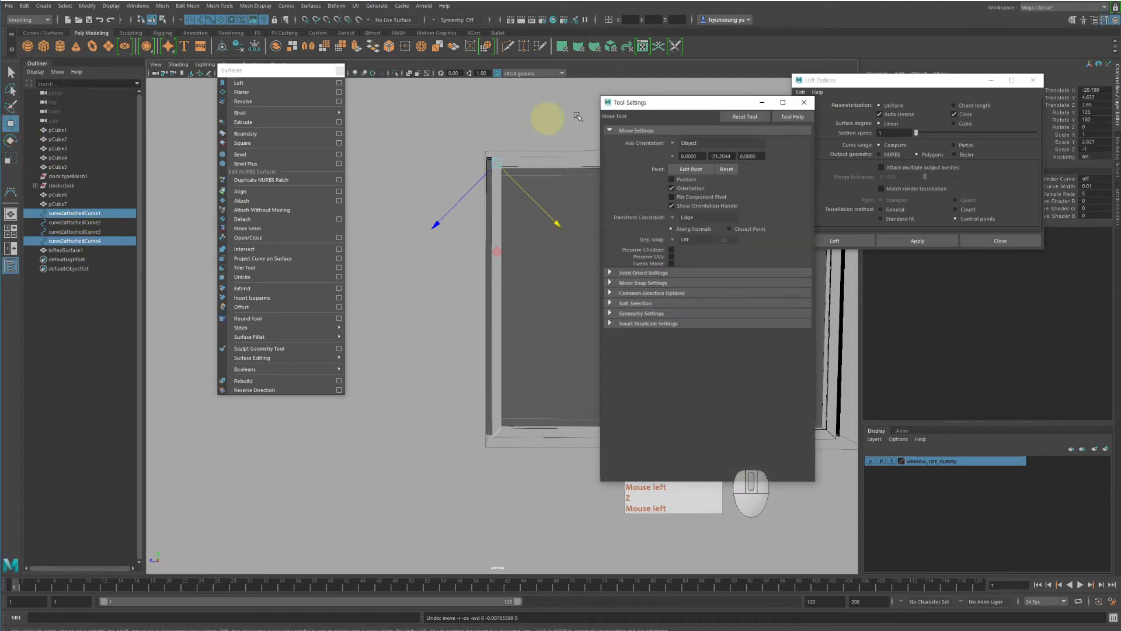
{"action": "left_click_drag", "start_coordinate": [641, 105], "coordinate": [337, 94]}
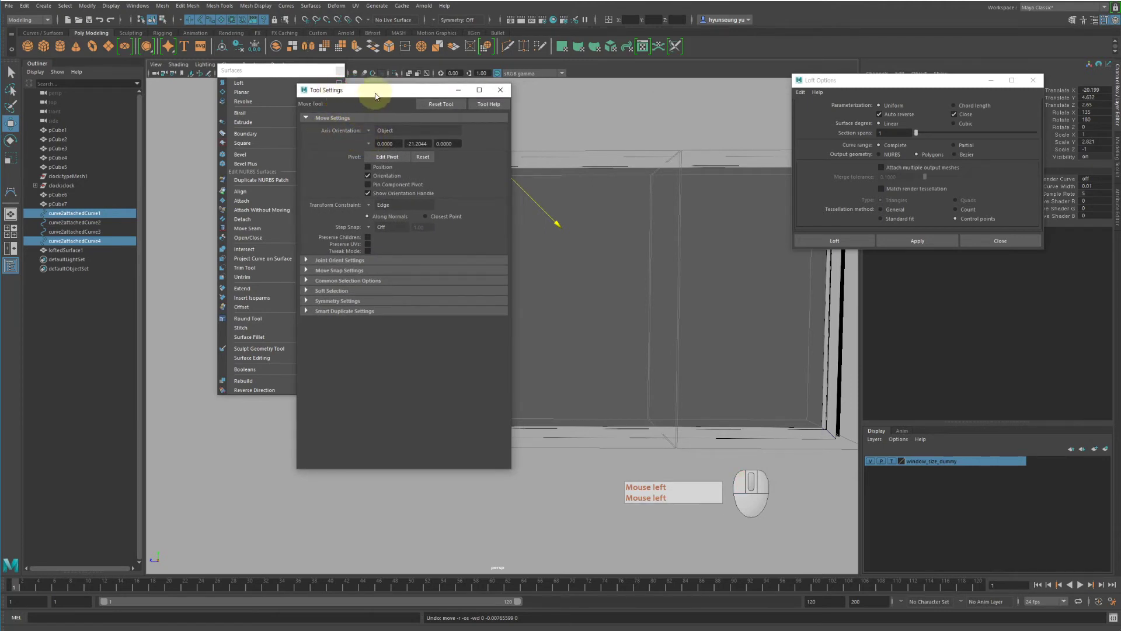
{"action": "left_click_drag", "start_coordinate": [372, 92], "coordinate": [264, 143]}
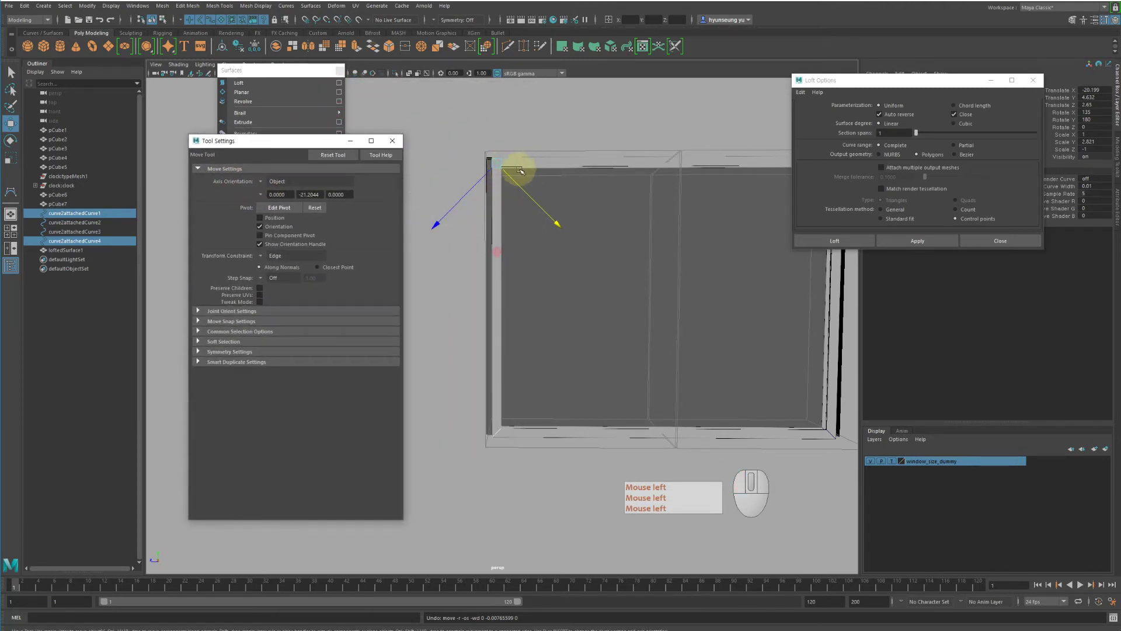
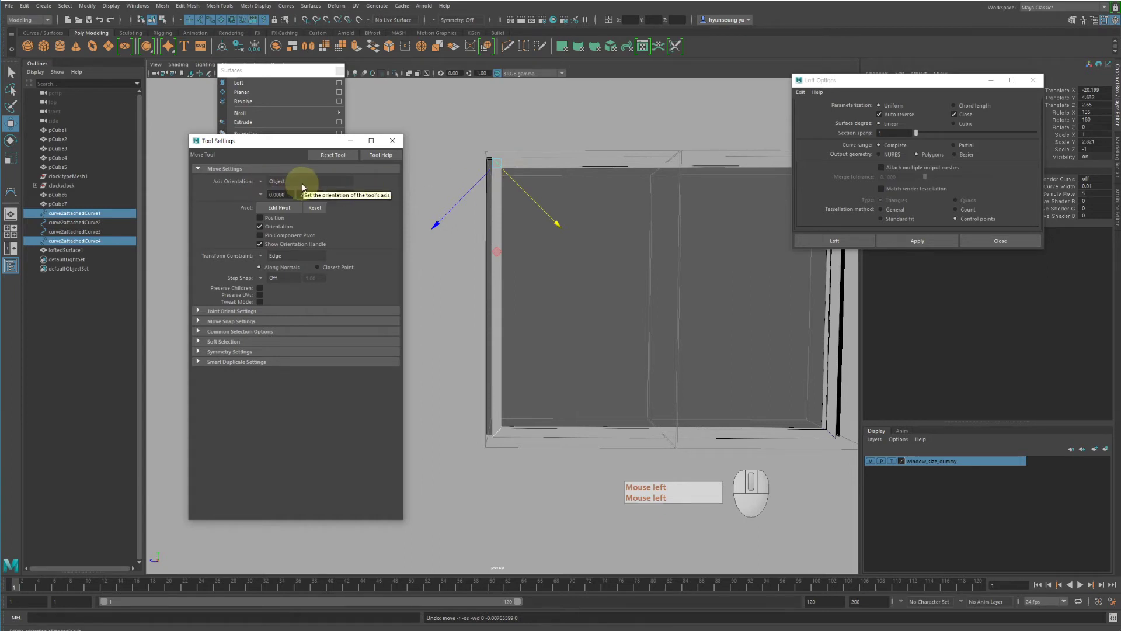
{"action": "left_click", "coordinate": [264, 185]}
{"action": "left_click", "coordinate": [286, 192]}
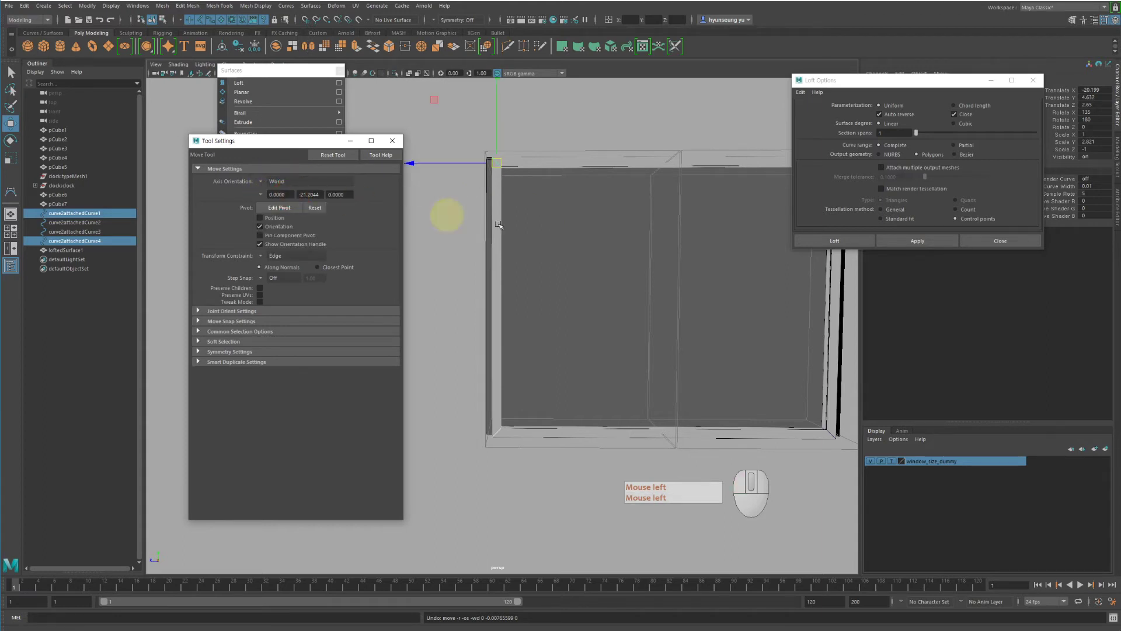
{"action": "middle_click_drag", "start_coordinate": [560, 274], "coordinate": [566, 266], "text": "alt"}
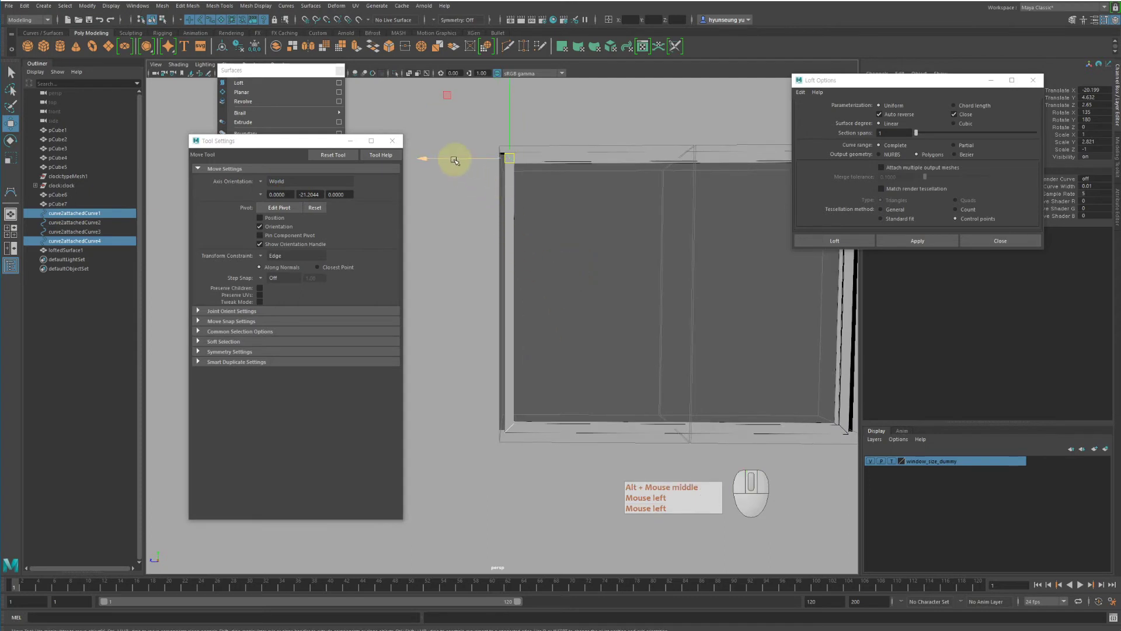
Move curve2attachedCurve1 and curve2attachedCurve4 outward along the world Z axis to a Translate Z of about 2.74
{"action": "left_click_drag", "start_coordinate": [455, 161], "coordinate": [443, 160]}
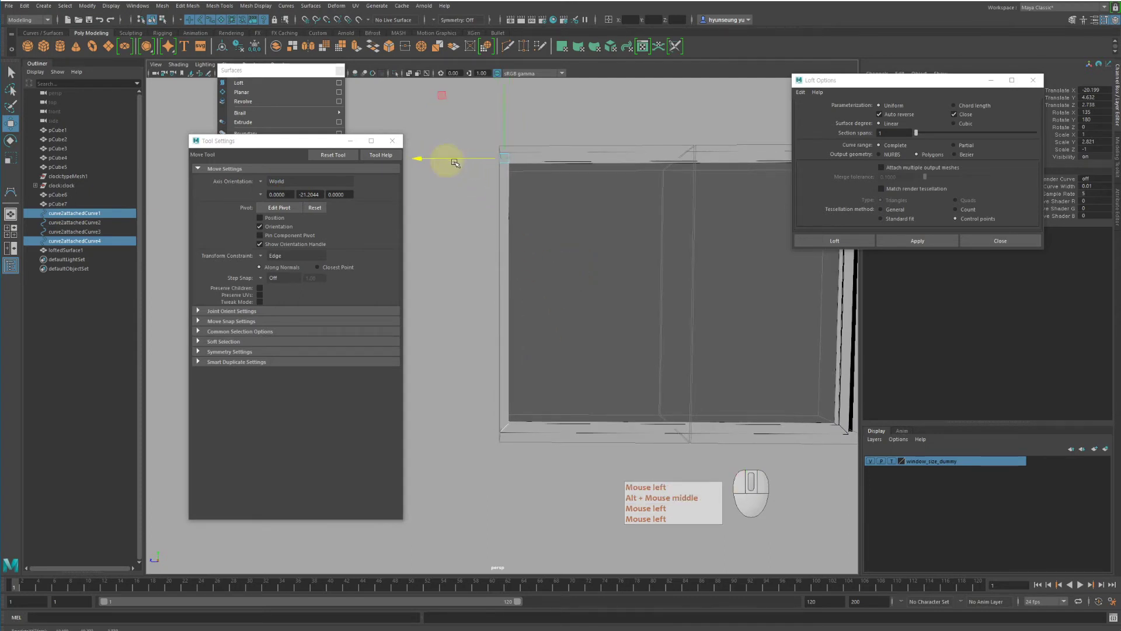
{"action": "middle_click_drag", "start_coordinate": [455, 163], "coordinate": [555, 157], "text": "alt"}
{"action": "right_click_drag", "start_coordinate": [555, 158], "coordinate": [576, 187], "text": "alt"}
{"action": "left_click_drag", "start_coordinate": [576, 188], "coordinate": [669, 214], "text": "alt"}
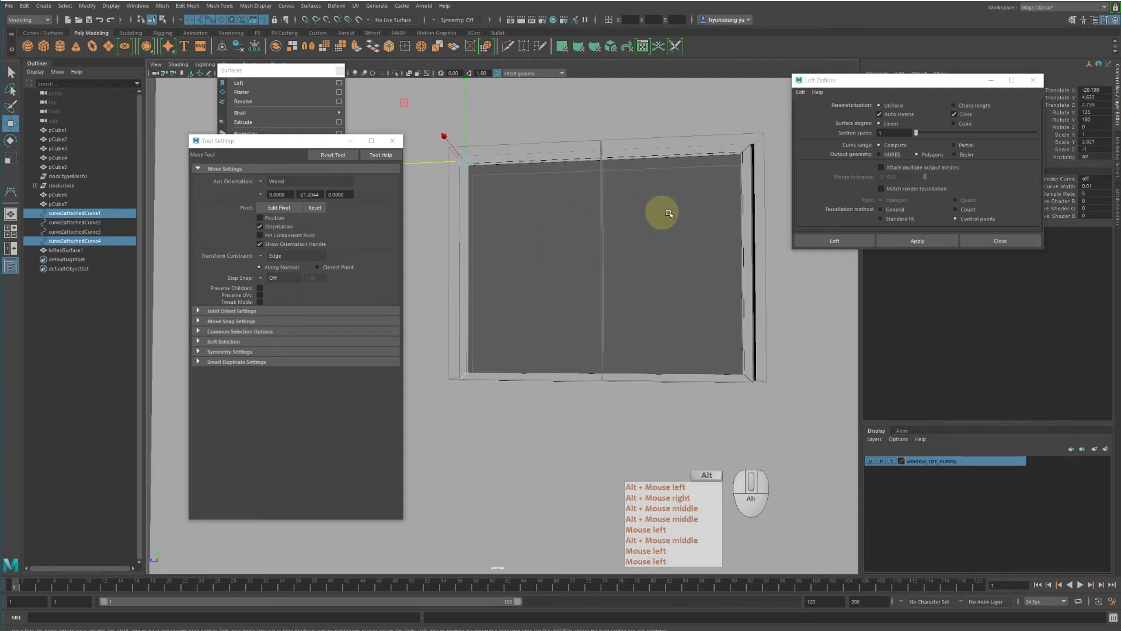
Select only curve2attachedCurve2 and curve2attachedCurve3 and move them outward along the world Z axis to a Translate Z of about -3.157
{"action": "right_click_drag", "start_coordinate": [668, 214], "coordinate": [665, 141], "text": "alt"}
{"action": "left_click_drag", "start_coordinate": [667, 140], "coordinate": [792, 422]}
{"action": "left_click_drag", "start_coordinate": [762, 258], "coordinate": [850, 407], "text": "ctrl"}
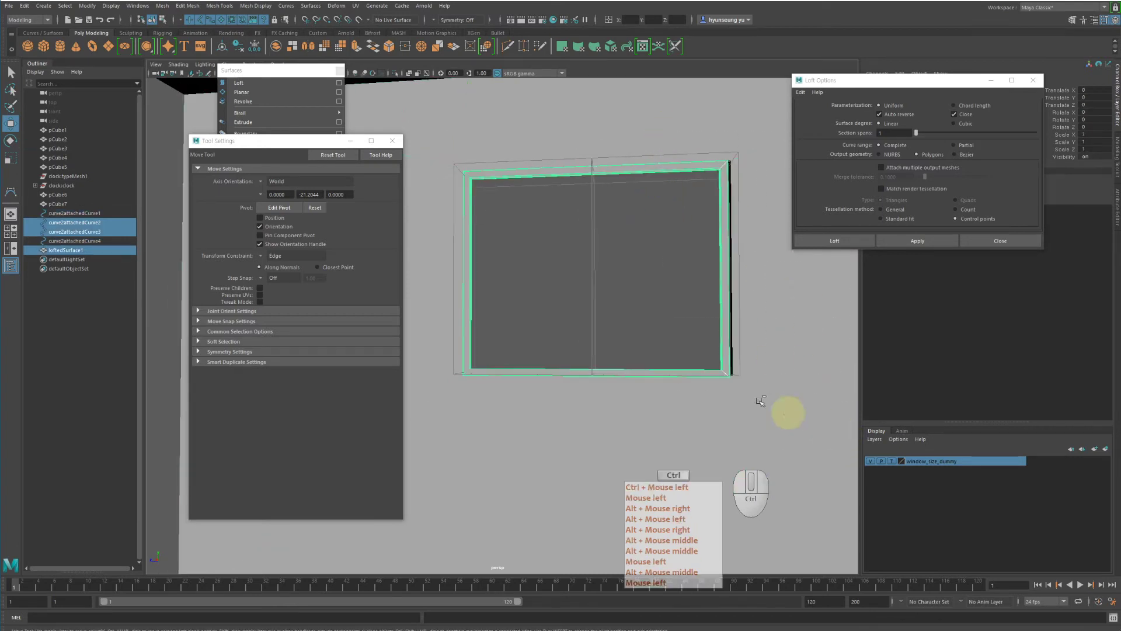
{"action": "left_click_drag", "start_coordinate": [667, 437], "coordinate": [735, 201], "text": "ctrl"}
{"action": "key", "text": "w"}
{"action": "left_click", "coordinate": [646, 171]}
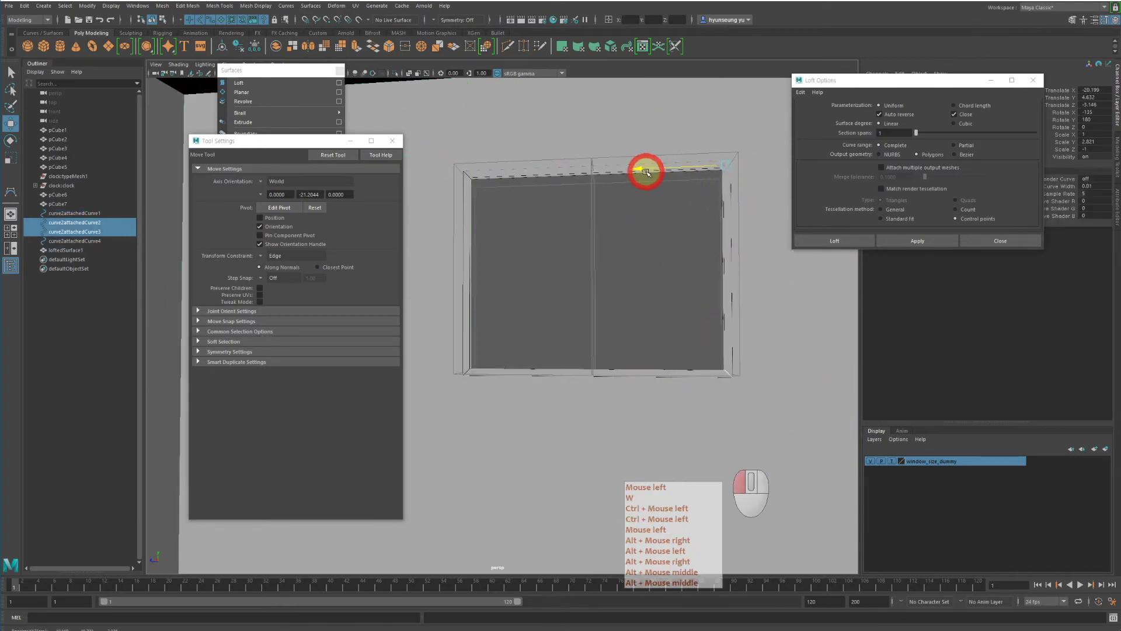
In the side view, select only the two lower curves, curve2attachedCurve1 and curve2attachedCurve2, and nudge them slightly upward along world Y
{"action": "left_click_drag", "start_coordinate": [646, 212], "coordinate": [650, 238], "text": "alt"}
{"action": "key", "text": "space"}
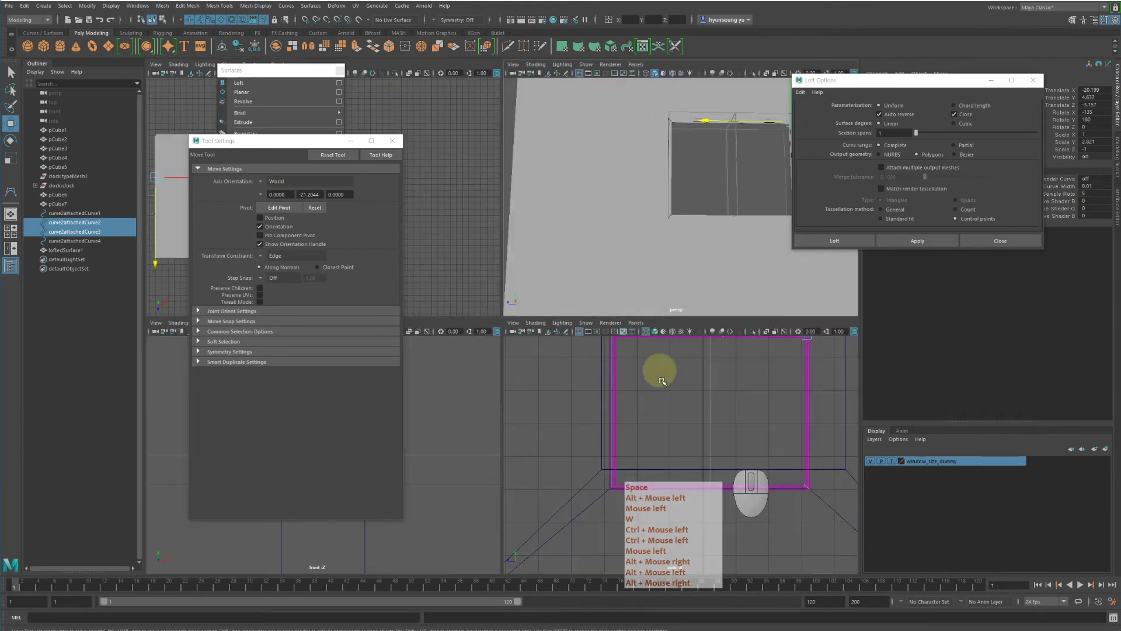
{"action": "key", "text": "space"}
{"action": "middle_click_drag", "start_coordinate": [615, 410], "coordinate": [643, 368], "text": "alt"}
{"action": "right_click_drag", "start_coordinate": [644, 368], "coordinate": [618, 352], "text": "alt"}
{"action": "middle_click_drag", "start_coordinate": [618, 351], "coordinate": [692, 347], "text": "alt"}
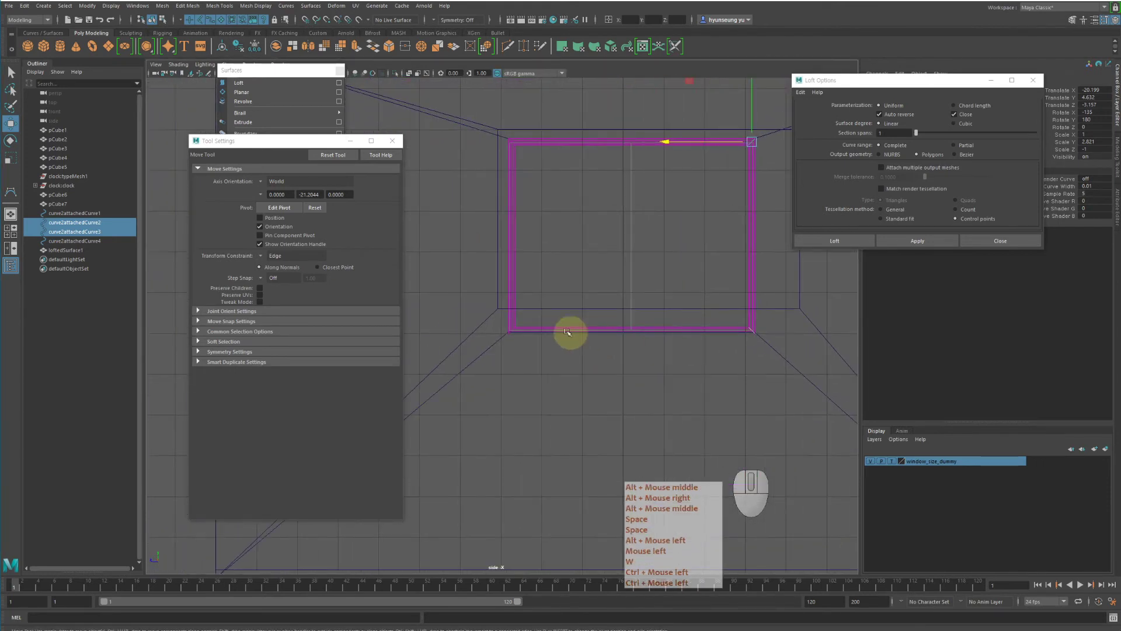
{"action": "left_click_drag", "start_coordinate": [477, 307], "coordinate": [590, 374]}
{"action": "left_click_drag", "start_coordinate": [471, 241], "coordinate": [608, 273], "text": "ctrl"}
{"action": "right_click_drag", "start_coordinate": [637, 301], "coordinate": [698, 307], "text": "alt"}
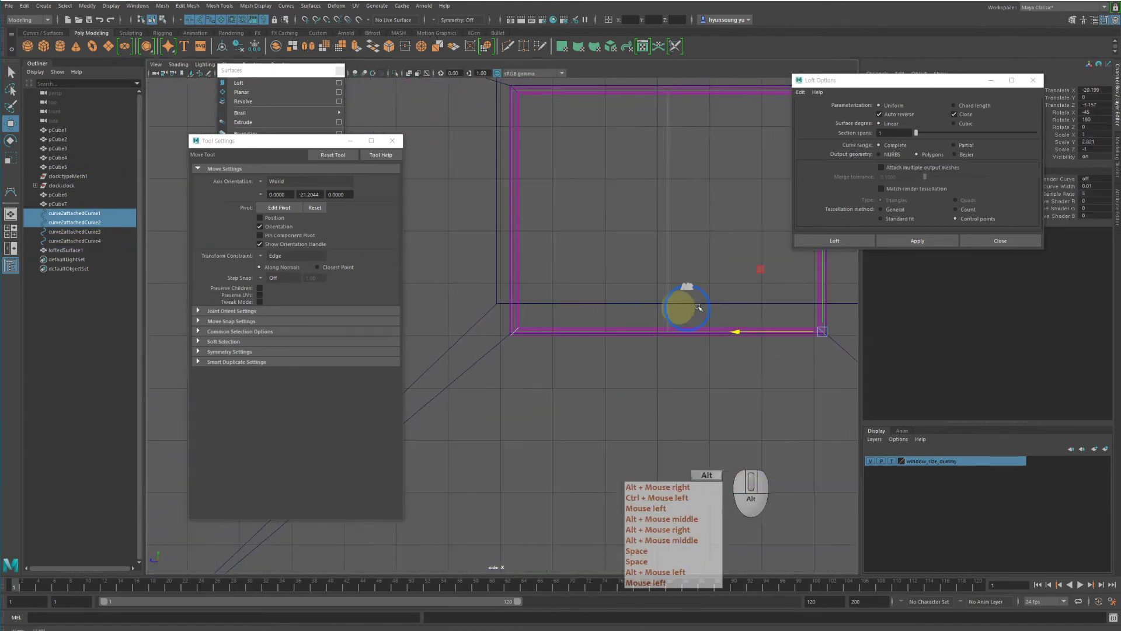
{"action": "key", "text": "w"}
{"action": "middle_click_drag", "start_coordinate": [826, 284], "coordinate": [795, 314], "text": "alt"}
{"action": "left_click_drag", "start_coordinate": [792, 282], "coordinate": [791, 279]}
Select only the two upper curves, curve2attachedCurve3 and curve2attachedCurve4, and move them vertically to a Translate Y of 4.625
{"action": "middle_click_drag", "start_coordinate": [644, 234], "coordinate": [649, 322], "text": "alt"}
{"action": "left_click_drag", "start_coordinate": [468, 183], "coordinate": [904, 271]}
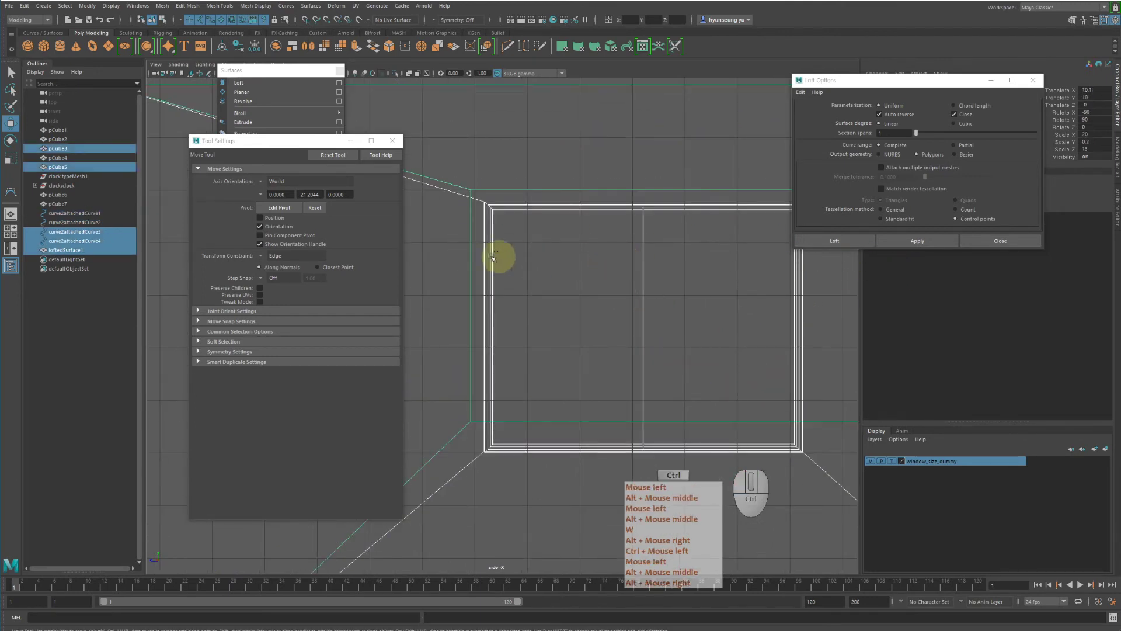
{"action": "left_click_drag", "start_coordinate": [493, 257], "coordinate": [608, 277], "text": "ctrl"}
{"action": "middle_click_drag", "start_coordinate": [608, 278], "coordinate": [576, 300], "text": "alt"}
{"action": "key", "text": "w"}
{"action": "left_click", "coordinate": [717, 155]}
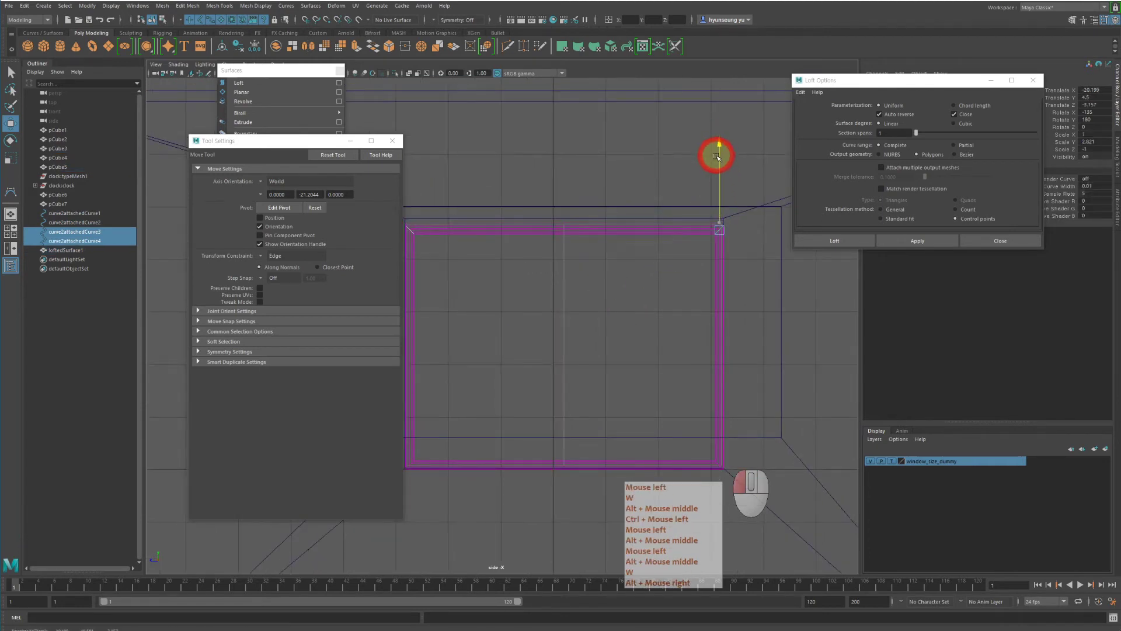
{"action": "right_click_drag", "start_coordinate": [739, 202], "coordinate": [733, 247], "text": "alt"}
{"action": "middle_click_drag", "start_coordinate": [733, 247], "coordinate": [616, 315], "text": "alt"}
{"action": "right_click_drag", "start_coordinate": [616, 315], "coordinate": [834, 328], "text": "alt"}
{"action": "middle_click_drag", "start_coordinate": [756, 315], "coordinate": [591, 395], "text": "alt"}
{"action": "middle_click", "coordinate": [719, 361]}
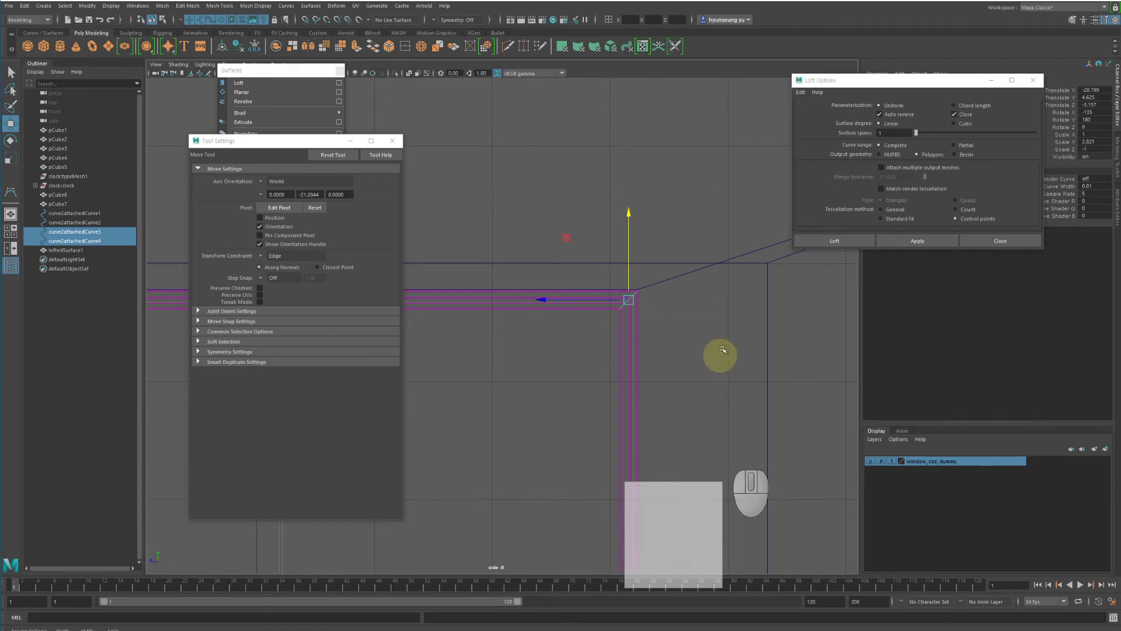
Examine in the perspective view how the frame's edges and corners fit the window opening
{"action": "key", "text": "space"}
{"action": "key", "text": "space"}
{"action": "left_click_drag", "start_coordinate": [696, 220], "coordinate": [724, 240], "text": "alt"}
{"action": "right_click_drag", "start_coordinate": [724, 240], "coordinate": [745, 254], "text": "alt"}
{"action": "left_click_drag", "start_coordinate": [746, 254], "coordinate": [575, 257], "text": "alt"}
{"action": "right_click_drag", "start_coordinate": [575, 257], "coordinate": [601, 240], "text": "alt"}
{"action": "middle_click_drag", "start_coordinate": [600, 240], "coordinate": [585, 297], "text": "alt"}
{"action": "left_click_drag", "start_coordinate": [585, 298], "coordinate": [607, 289], "text": "alt"}
{"action": "middle_click_drag", "start_coordinate": [607, 289], "coordinate": [601, 322], "text": "alt"}
{"action": "left_click_drag", "start_coordinate": [600, 323], "coordinate": [568, 187], "text": "alt"}
{"action": "right_click_drag", "start_coordinate": [568, 187], "coordinate": [640, 210], "text": "alt"}
{"action": "middle_click_drag", "start_coordinate": [641, 210], "coordinate": [632, 197], "text": "alt"}
{"action": "left_click_drag", "start_coordinate": [632, 197], "coordinate": [691, 275], "text": "alt"}
{"action": "middle_click_drag", "start_coordinate": [691, 275], "coordinate": [678, 275], "text": "alt"}
{"action": "right_click_drag", "start_coordinate": [678, 275], "coordinate": [773, 328], "text": "alt"}
{"action": "left_click_drag", "start_coordinate": [773, 328], "coordinate": [693, 311], "text": "alt"}
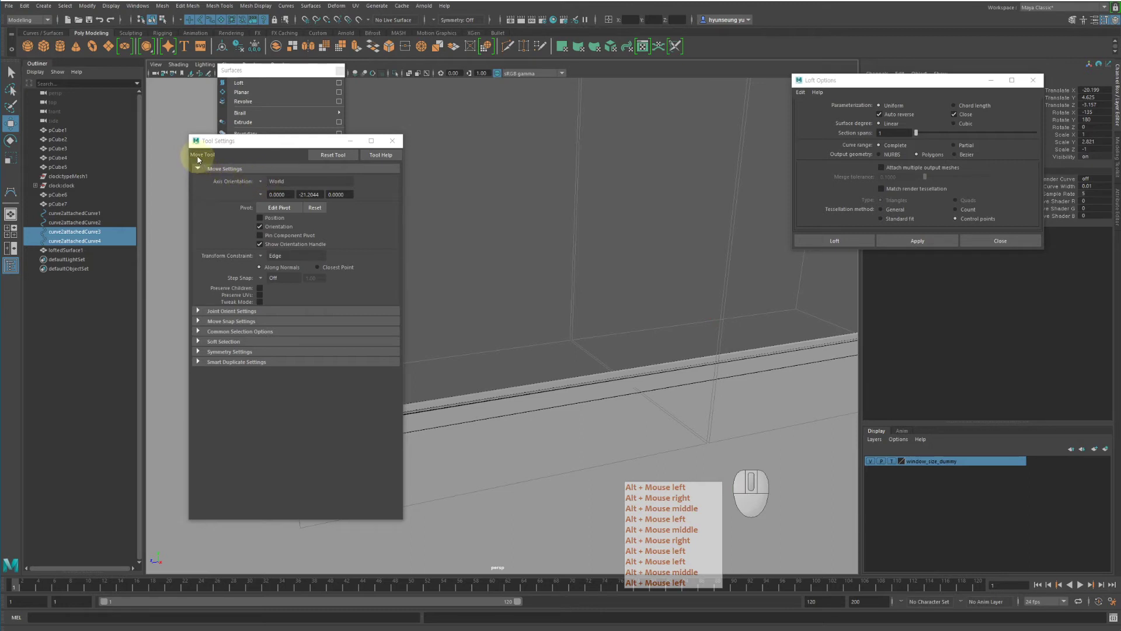
Reset the Move tool, set its axis orientation to Object, and close its settings
{"action": "left_click", "coordinate": [328, 155]}
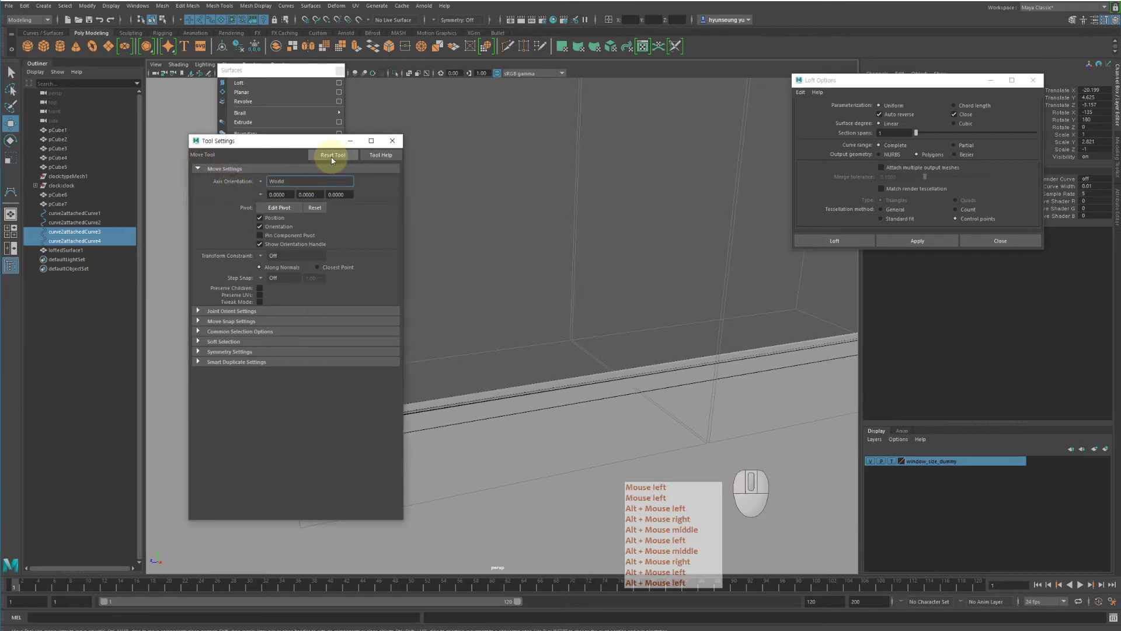
{"action": "left_click", "coordinate": [286, 182]}
{"action": "left_click", "coordinate": [281, 187]}
{"action": "right_click_drag", "start_coordinate": [526, 243], "coordinate": [529, 244], "text": "alt"}
{"action": "left_click_drag", "start_coordinate": [305, 148], "coordinate": [206, 132]}
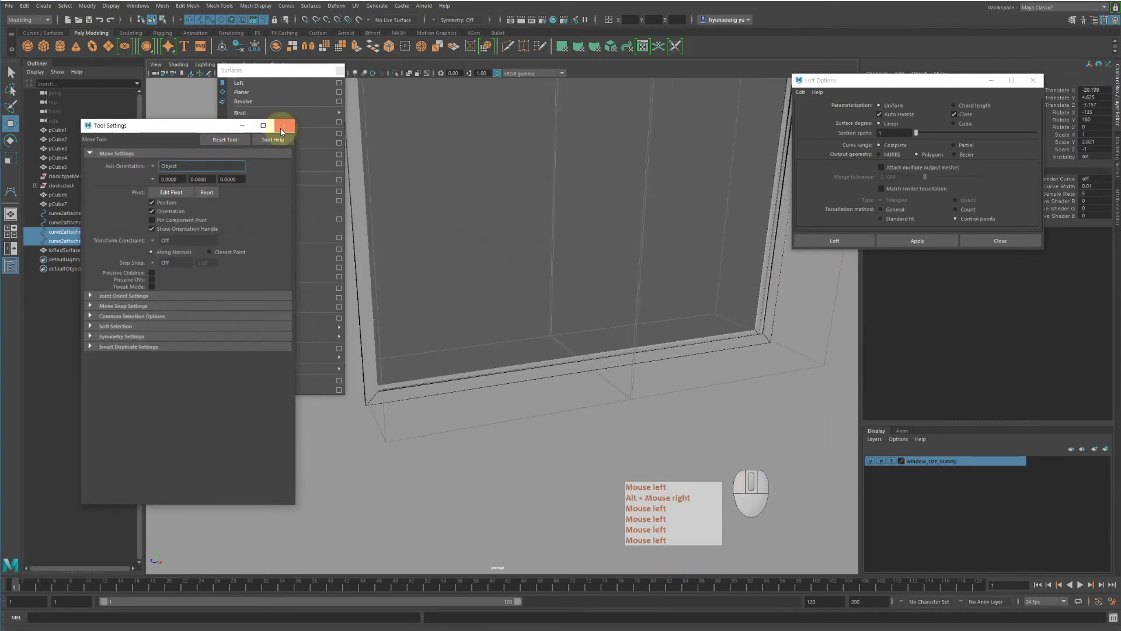
{"action": "left_click", "coordinate": [280, 130]}
Clear the curve selection and reposition the floating Surfaces menu away from the window frame
{"action": "left_click_drag", "start_coordinate": [488, 181], "coordinate": [532, 178], "text": "alt"}
{"action": "right_click_drag", "start_coordinate": [532, 179], "coordinate": [511, 171], "text": "alt"}
{"action": "middle_click_drag", "start_coordinate": [512, 170], "coordinate": [518, 208], "text": "alt"}
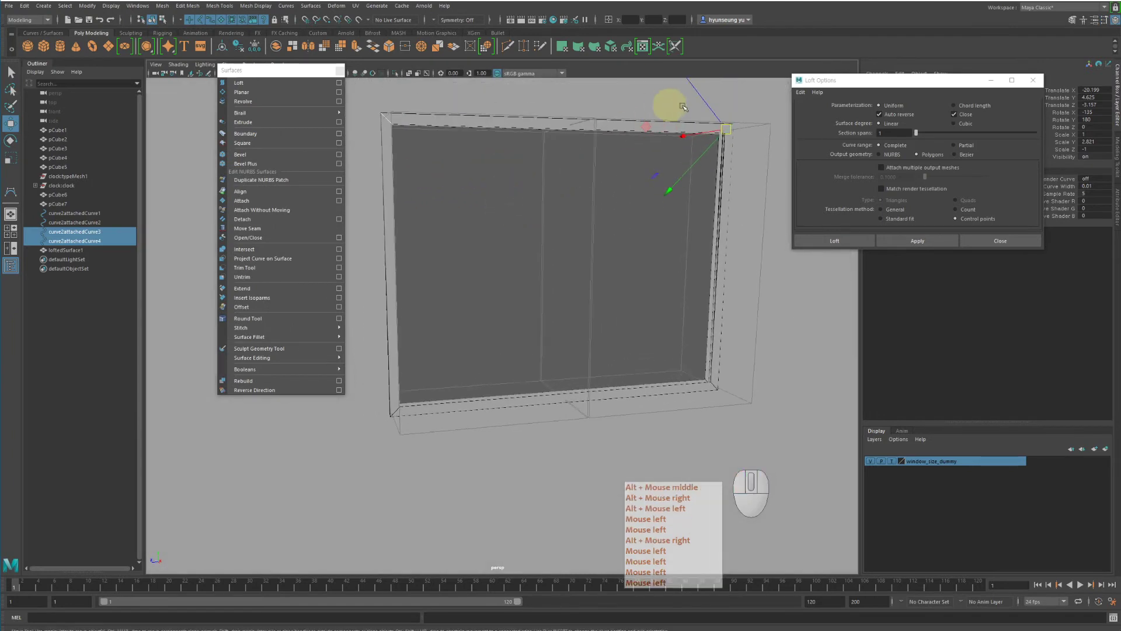
{"action": "left_click_drag", "start_coordinate": [630, 180], "coordinate": [601, 200], "text": "alt"}
{"action": "left_click", "coordinate": [600, 201]}
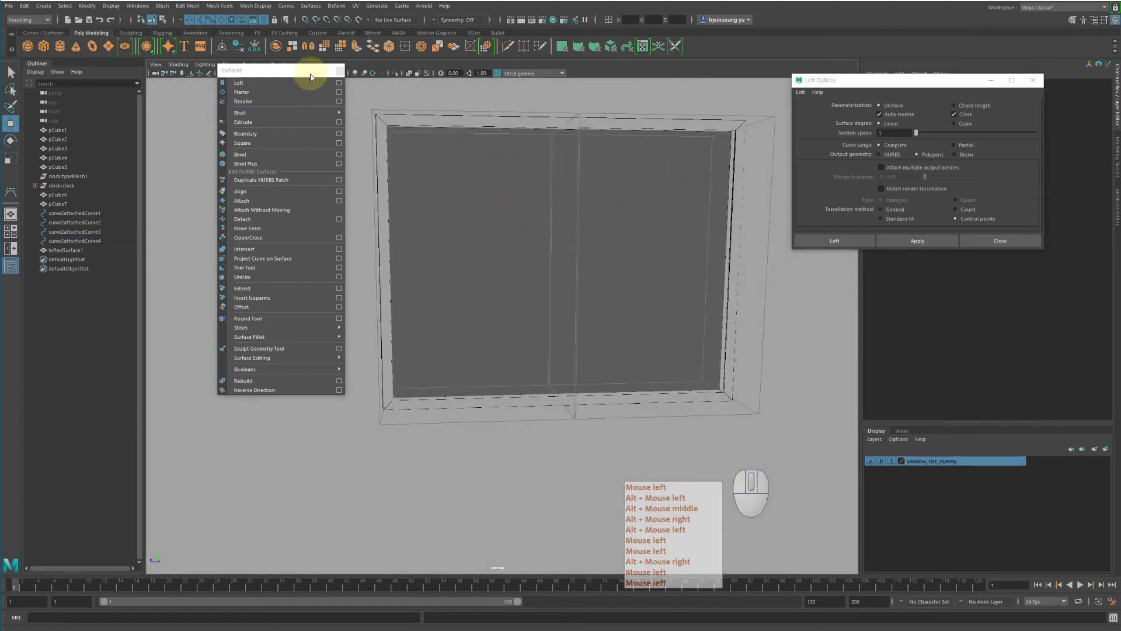
{"action": "left_click_drag", "start_coordinate": [310, 76], "coordinate": [248, 117]}
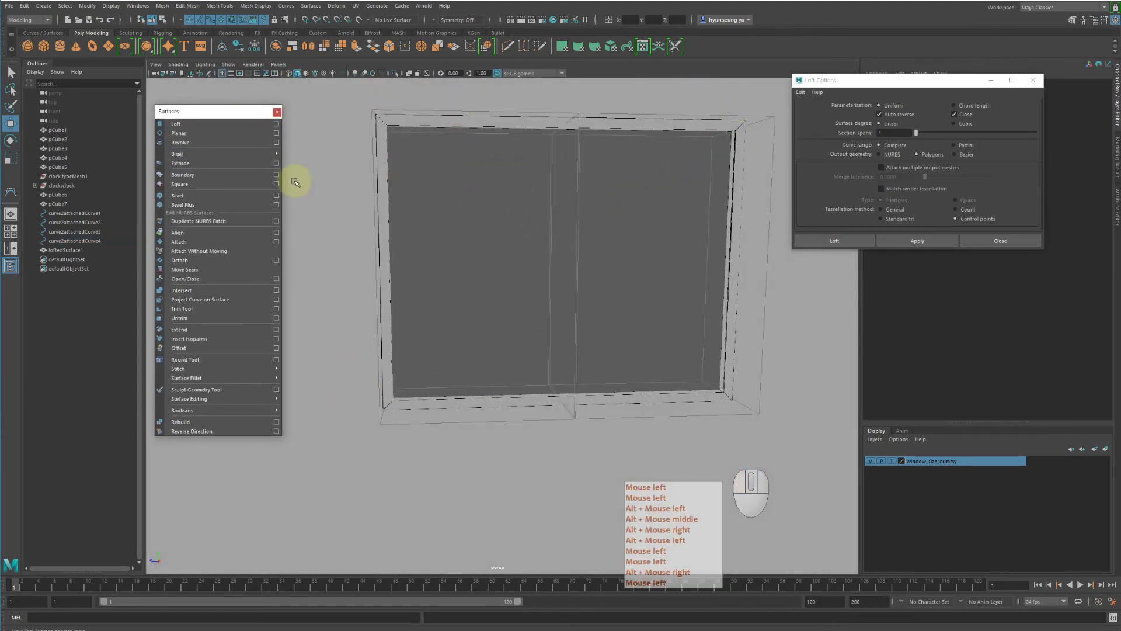
Examine the whole frame and its lower corner in both wireframe and shaded display
{"action": "left_click_drag", "start_coordinate": [319, 352], "coordinate": [429, 328], "text": "alt"}
{"action": "key", "text": "4"}
{"action": "left_click_drag", "start_coordinate": [500, 333], "coordinate": [506, 337], "text": "alt"}
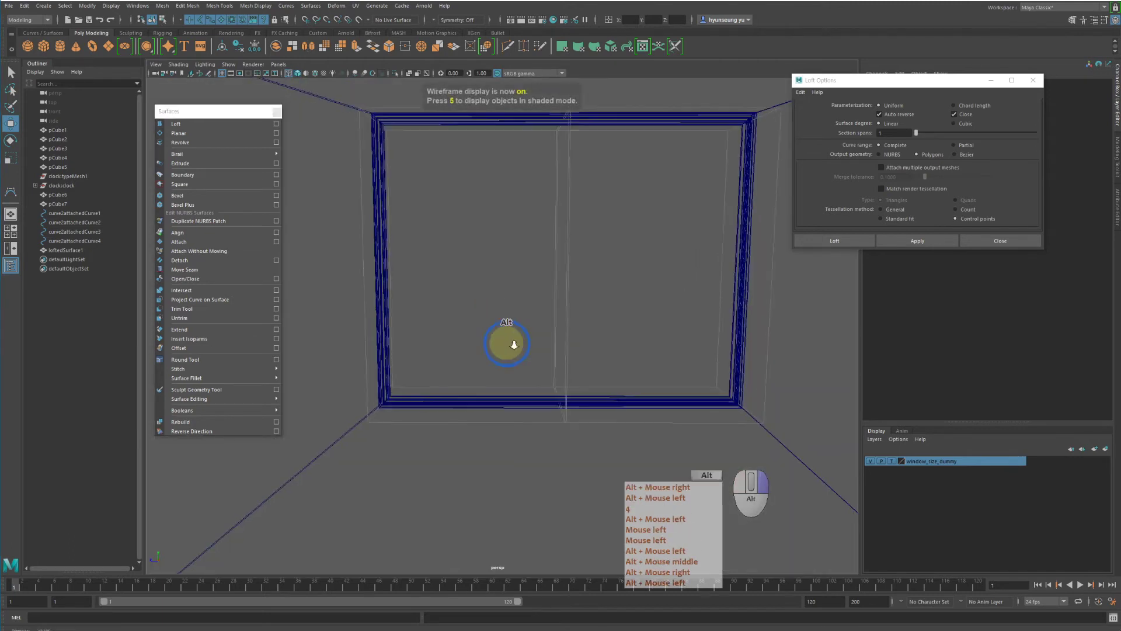
{"action": "right_click_drag", "start_coordinate": [505, 337], "coordinate": [579, 351], "text": "alt"}
{"action": "key", "text": "5"}
{"action": "left_click_drag", "start_coordinate": [473, 333], "coordinate": [453, 360], "text": "alt"}
{"action": "right_click_drag", "start_coordinate": [453, 360], "coordinate": [482, 363], "text": "alt"}
{"action": "left_click_drag", "start_coordinate": [482, 363], "coordinate": [481, 354], "text": "alt"}
{"action": "middle_click_drag", "start_coordinate": [481, 355], "coordinate": [501, 288], "text": "alt"}
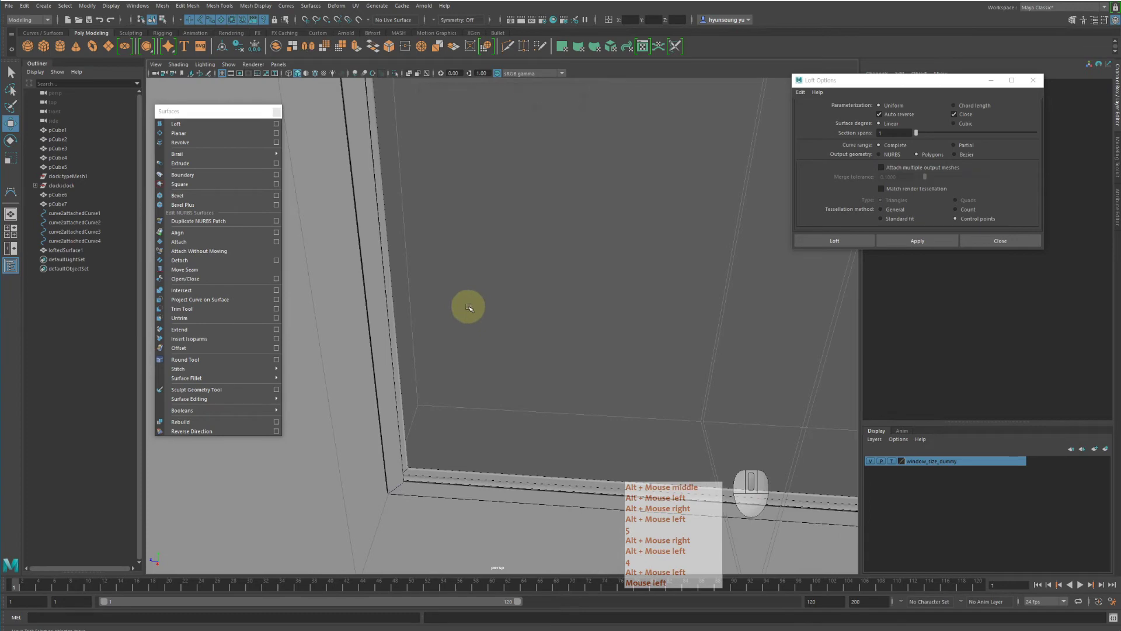
{"action": "left_click_drag", "start_coordinate": [491, 343], "coordinate": [461, 343], "text": "alt"}
{"action": "right_click_drag", "start_coordinate": [461, 344], "coordinate": [502, 343], "text": "alt"}
{"action": "middle_click_drag", "start_coordinate": [502, 344], "coordinate": [538, 307], "text": "alt"}
{"action": "left_click_drag", "start_coordinate": [537, 307], "coordinate": [488, 315], "text": "alt"}
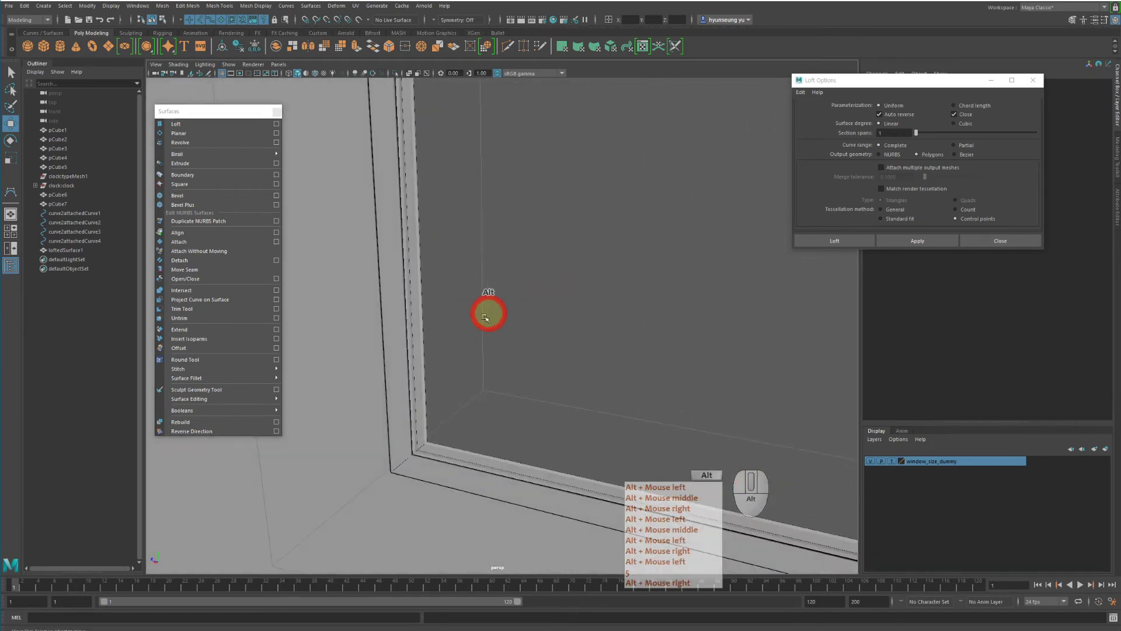
Select the lofted frame surface, frame it in the view, and examine its stepped grooves at the corner
{"action": "left_click", "coordinate": [426, 402]}
{"action": "key", "text": "f"}
{"action": "left_click_drag", "start_coordinate": [453, 423], "coordinate": [492, 393], "text": "alt"}
{"action": "right_click_drag", "start_coordinate": [493, 393], "coordinate": [551, 400], "text": "alt"}
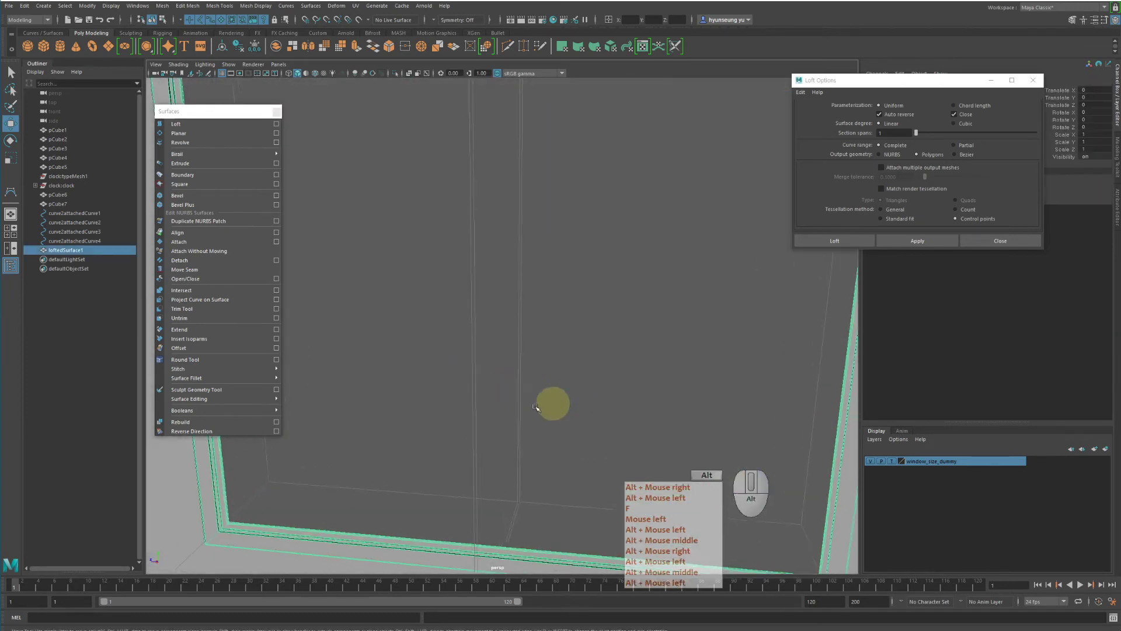
{"action": "middle_click_drag", "start_coordinate": [551, 401], "coordinate": [636, 320], "text": "alt"}
{"action": "left_click_drag", "start_coordinate": [635, 320], "coordinate": [537, 334], "text": "alt"}
{"action": "middle_click_drag", "start_coordinate": [590, 349], "coordinate": [462, 333], "text": "alt"}
{"action": "right_click_drag", "start_coordinate": [461, 333], "coordinate": [567, 362], "text": "alt"}
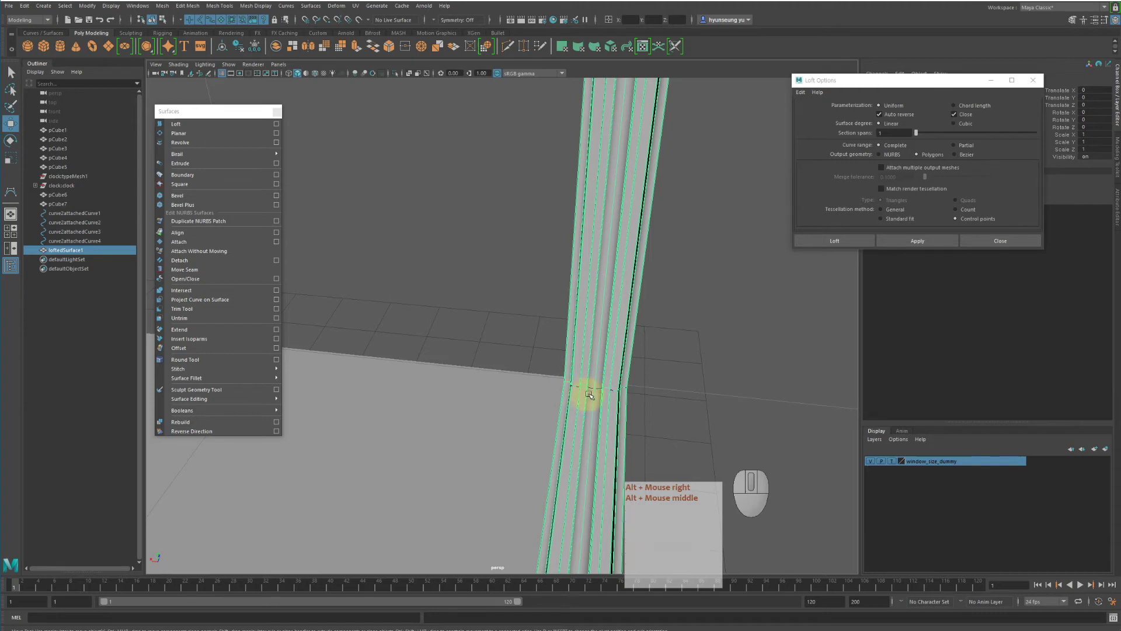
{"action": "left_click_drag", "start_coordinate": [590, 397], "coordinate": [580, 390], "text": "alt"}
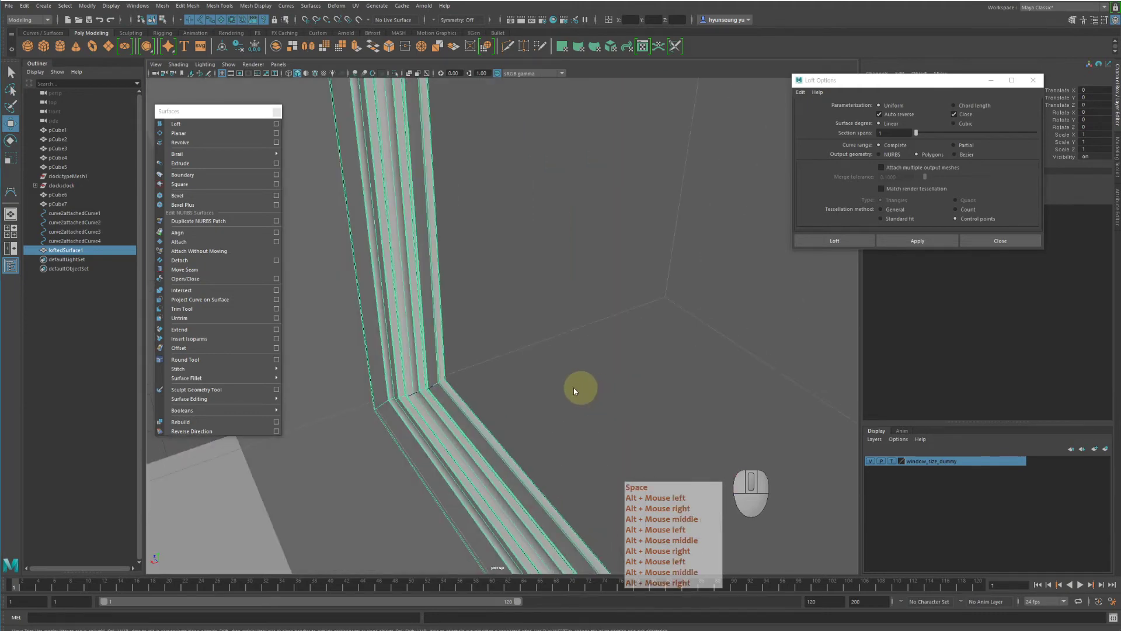
Examine the frame's stepped cross-section and rounded profile curves up close in the front view with wireframe display
{"action": "key", "text": "space"}
{"action": "key", "text": "space"}
{"action": "key", "text": "space"}
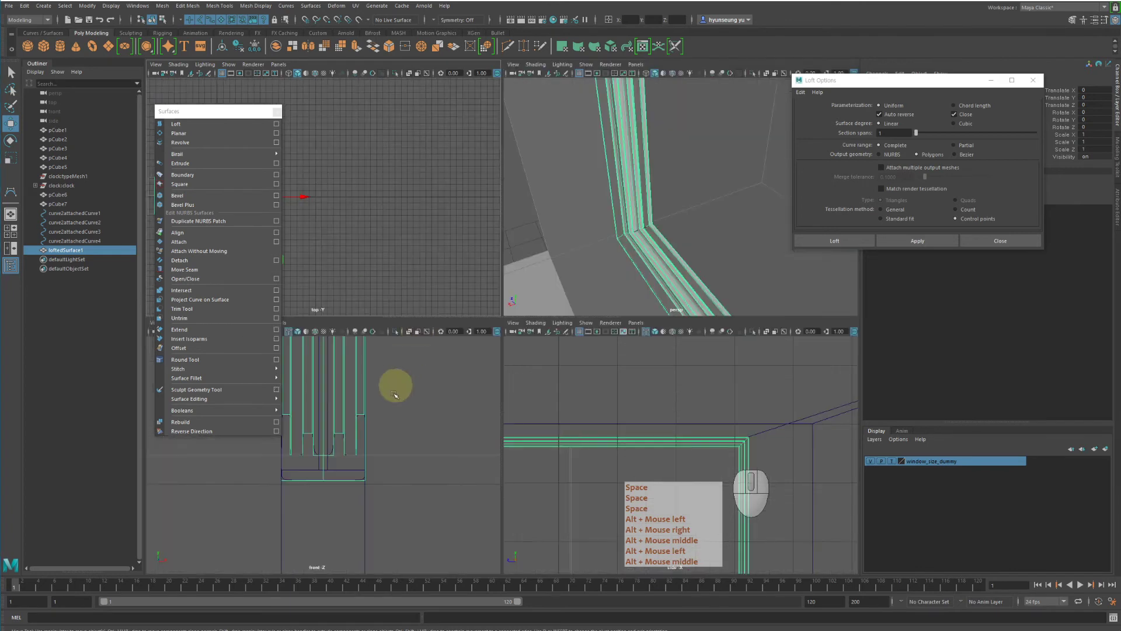
{"action": "key", "text": "space"}
{"action": "key", "text": "4"}
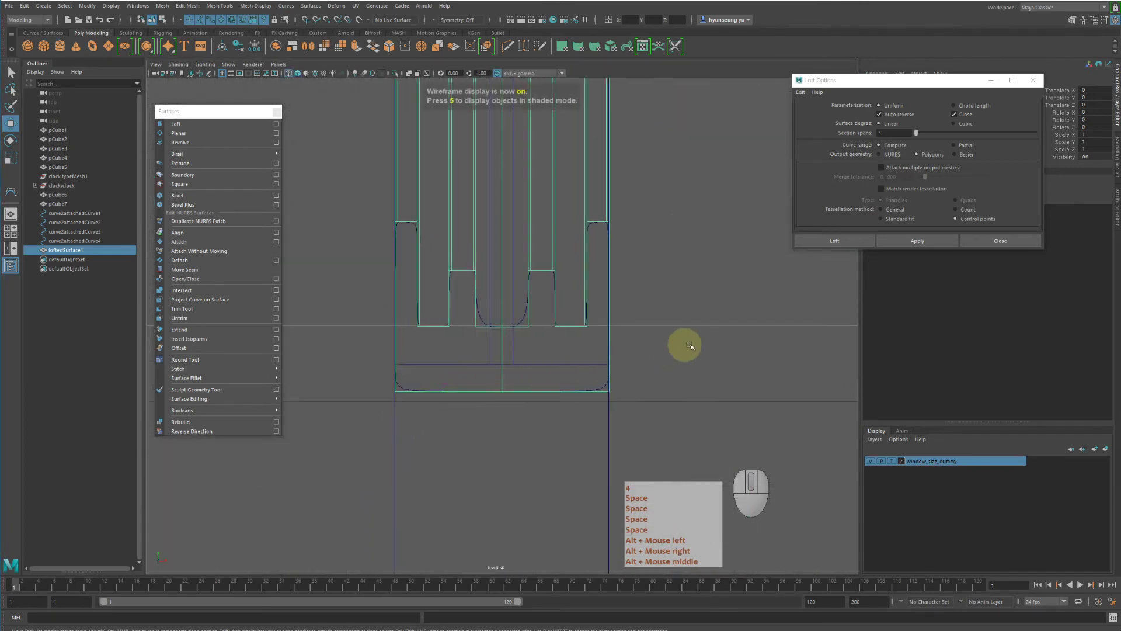
{"action": "left_click", "coordinate": [660, 330]}
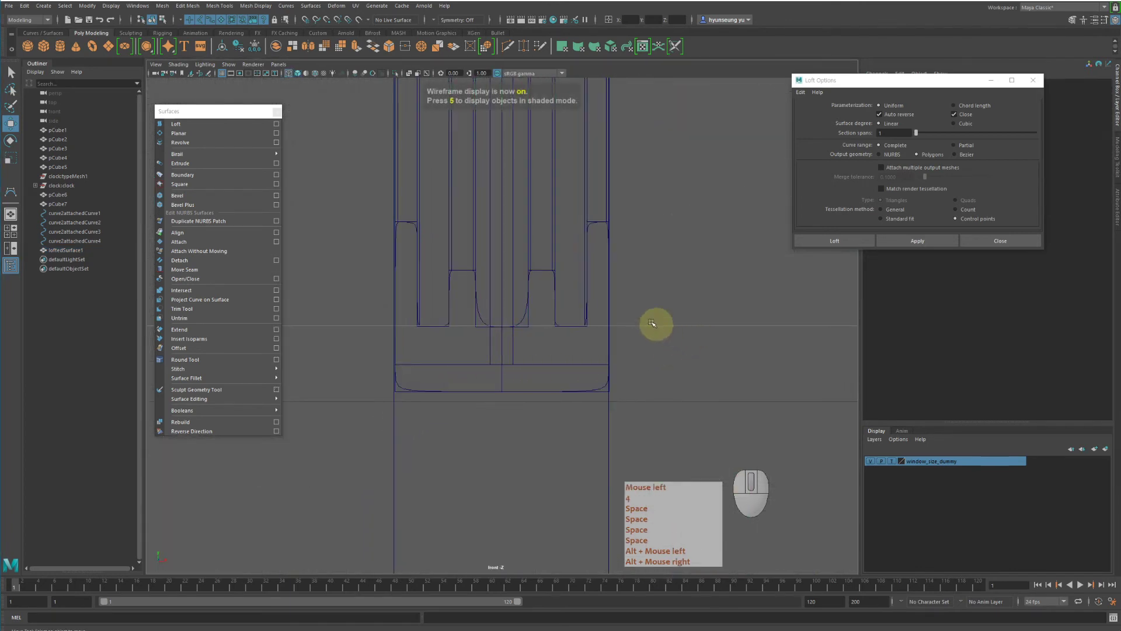
{"action": "left_click", "coordinate": [526, 330]}
{"action": "middle_click_drag", "start_coordinate": [533, 327], "coordinate": [524, 402], "text": "alt"}
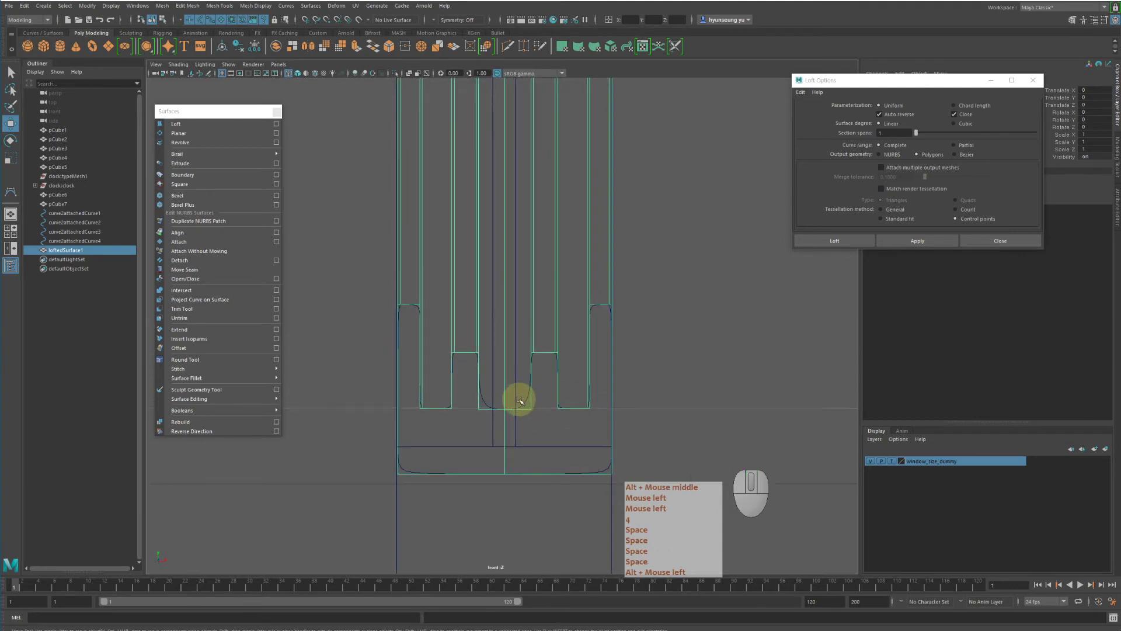
{"action": "right_click_drag", "start_coordinate": [516, 396], "coordinate": [868, 401], "text": "alt"}
{"action": "middle_click_drag", "start_coordinate": [662, 372], "coordinate": [646, 299], "text": "alt"}
{"action": "left_click", "coordinate": [646, 299]}
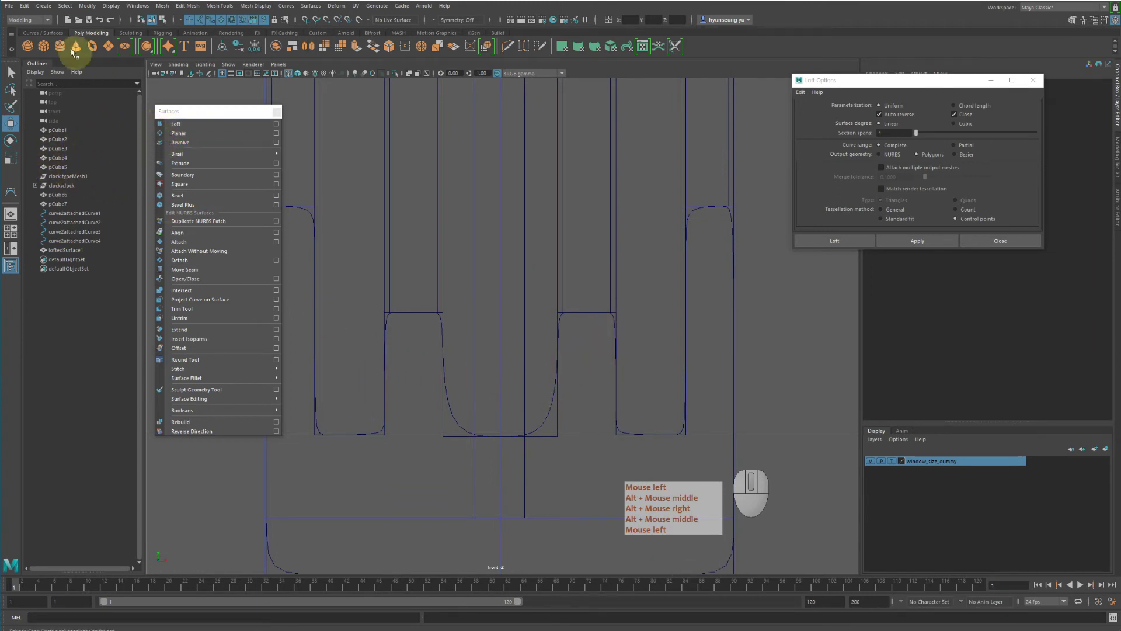
Start a CV curve above the frame's central groove and run its first side straight down the centre line to the groove floor
{"action": "left_click", "coordinate": [10, 7]}
{"action": "mouse_move", "coordinate": [24, 8]}
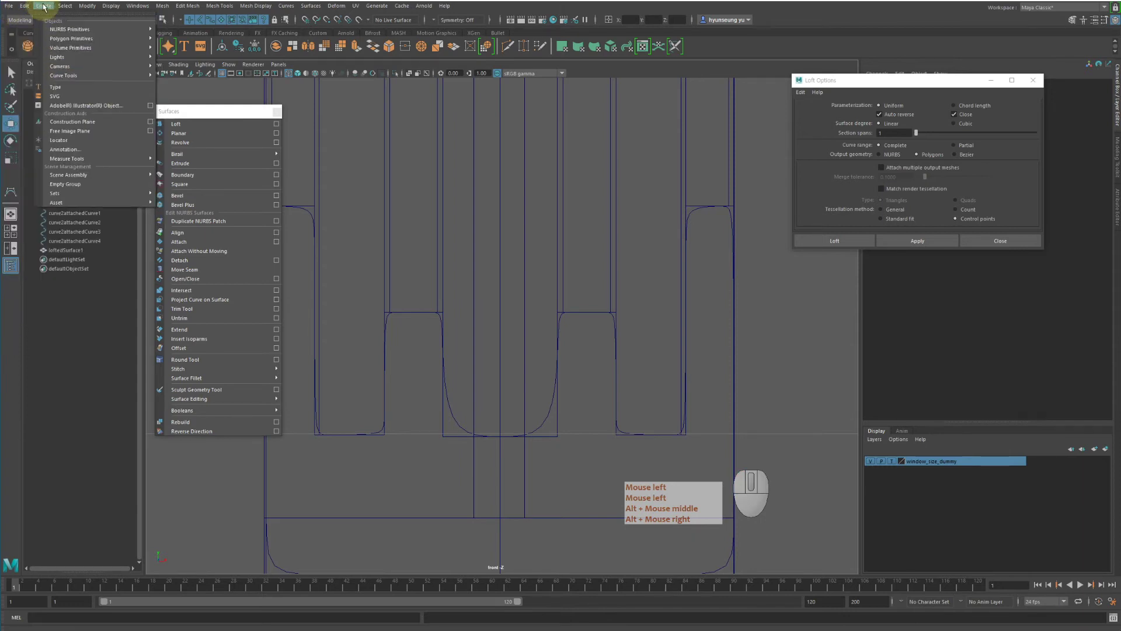
{"action": "mouse_move", "coordinate": [70, 75]}
{"action": "left_click", "coordinate": [186, 83]}
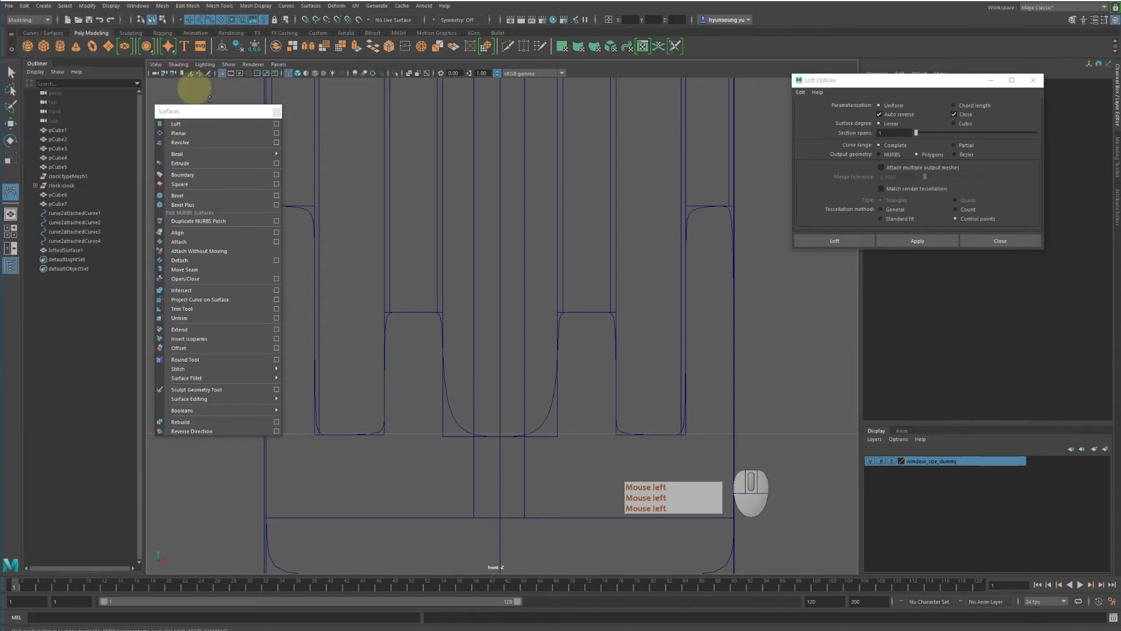
{"action": "middle_click_drag", "start_coordinate": [520, 288], "coordinate": [482, 292], "text": "alt"}
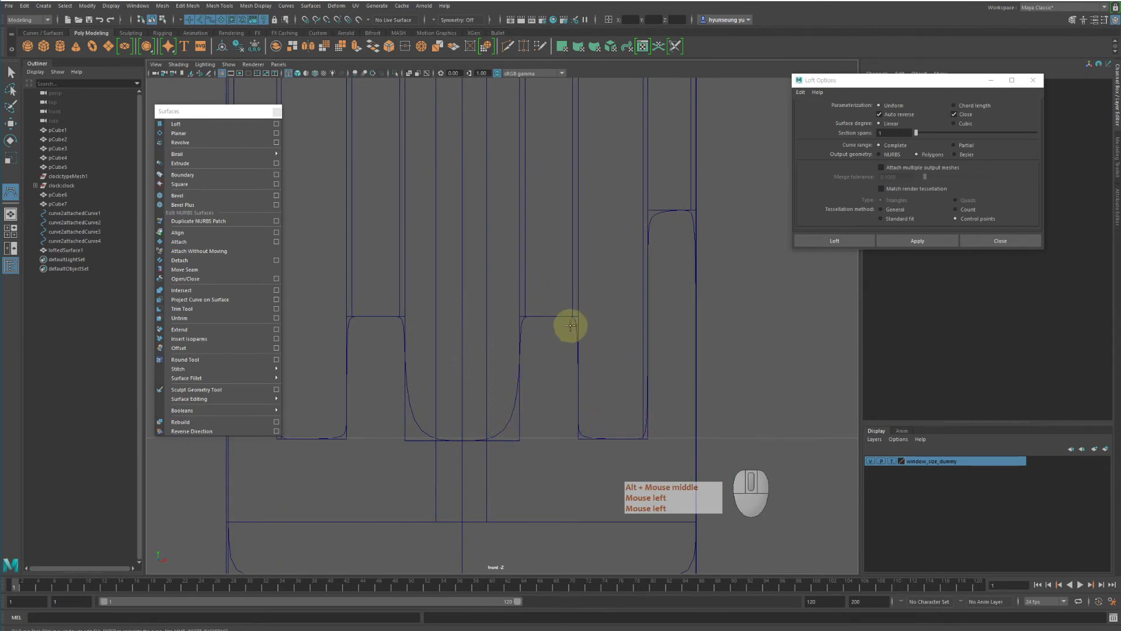
{"action": "middle_click_drag", "start_coordinate": [440, 395], "coordinate": [518, 373], "text": "alt"}
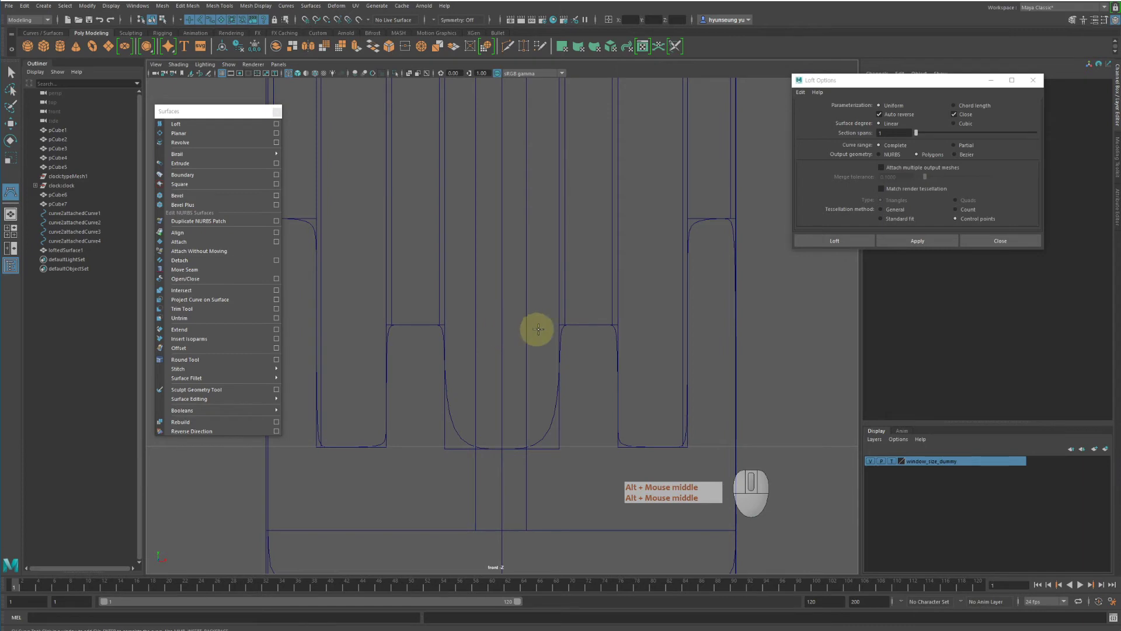
{"action": "left_click", "coordinate": [552, 330]}
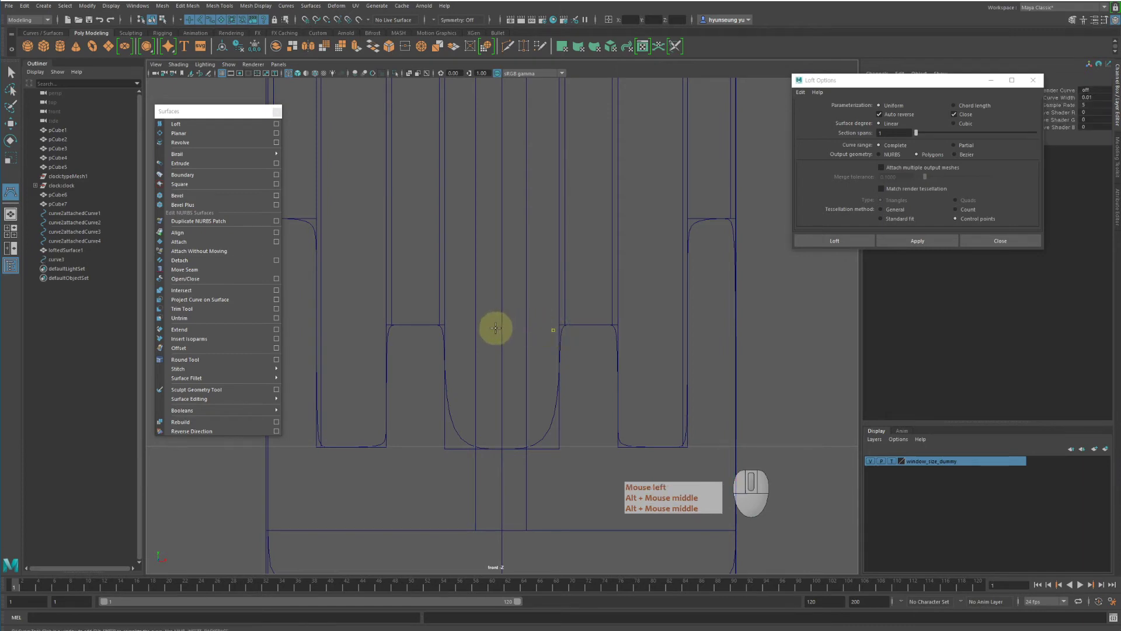
{"action": "key", "text": "BackSpace"}
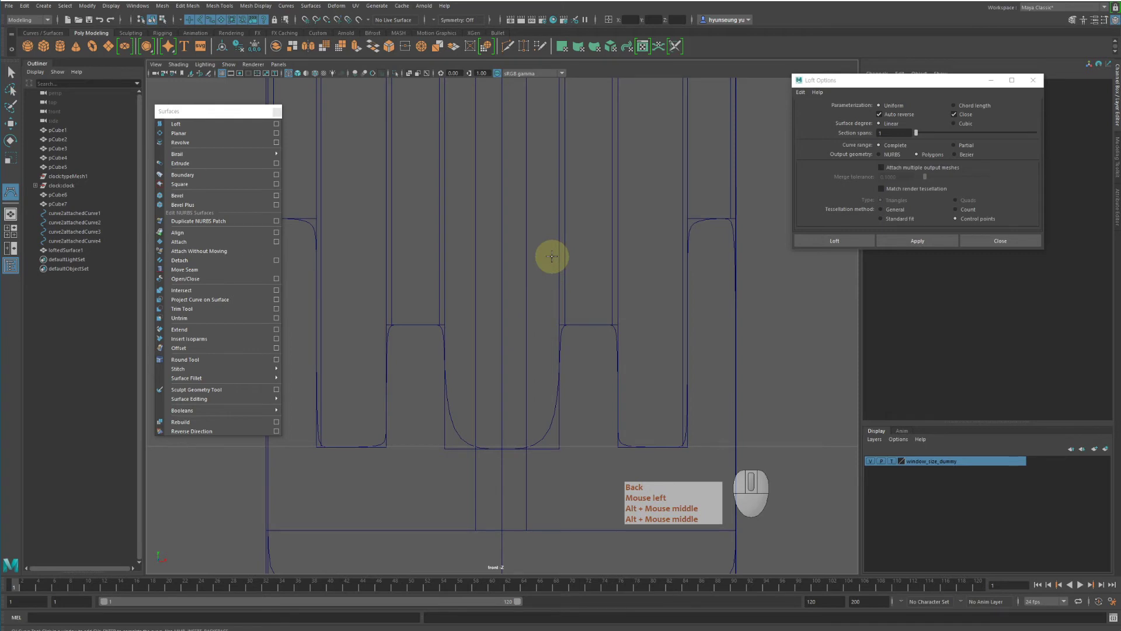
{"action": "left_click", "coordinate": [552, 256]}
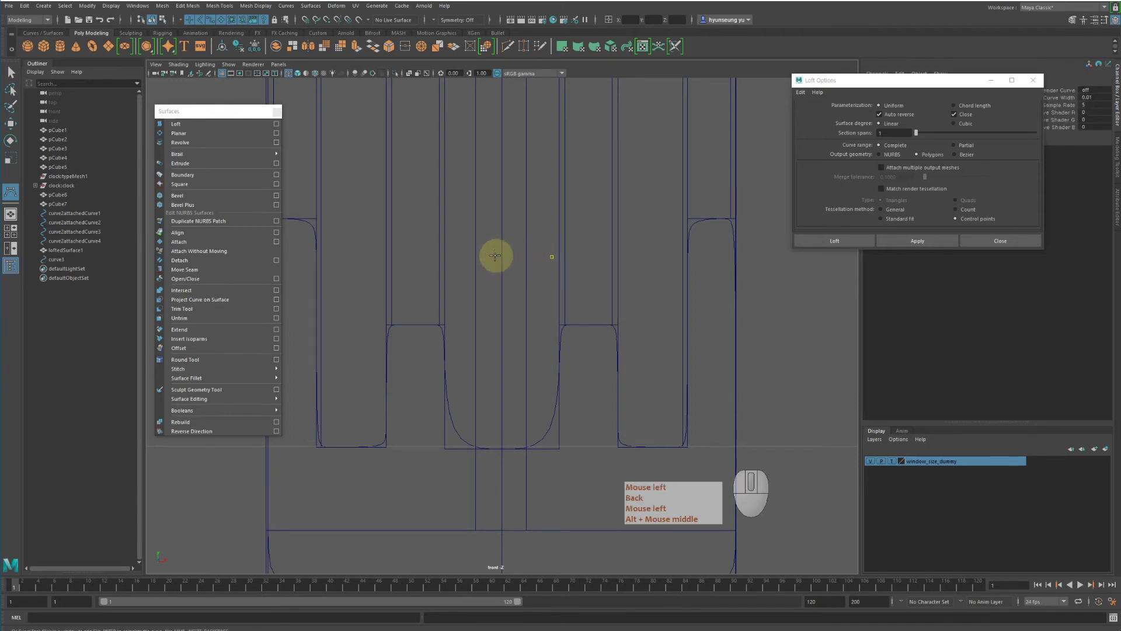
{"action": "left_click", "coordinate": [502, 257], "text": "shift"}
{"action": "left_click_drag", "start_coordinate": [502, 256], "coordinate": [501, 434], "text": "shift"}
{"action": "left_click", "coordinate": [501, 443], "text": "shift"}
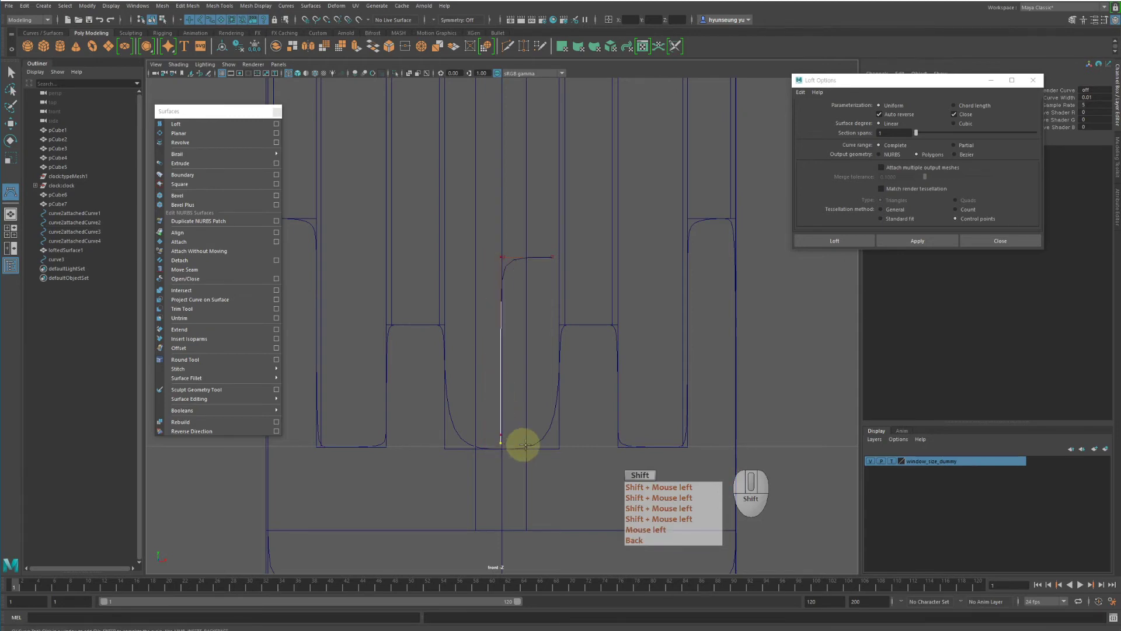
Continue the curve along the groove floor, over the adjacent rib, around the neighbouring groove and back near its start point, and finish it
{"action": "left_click", "coordinate": [552, 444], "text": "shift"}
{"action": "left_click", "coordinate": [553, 432], "text": "shift"}
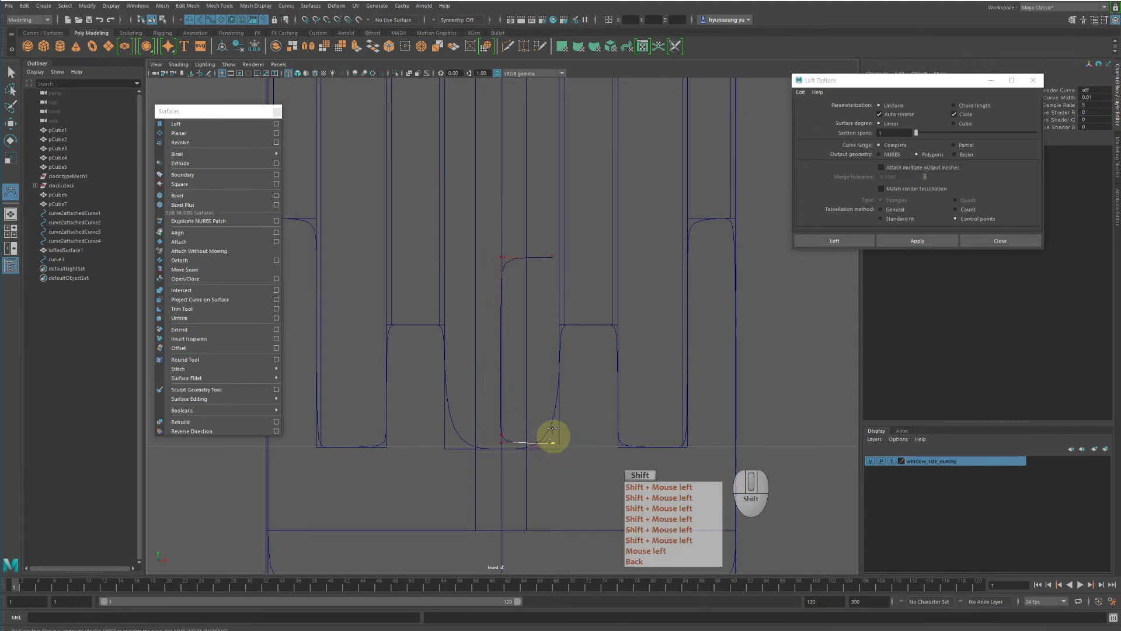
{"action": "left_click", "coordinate": [556, 317], "text": "shift"}
{"action": "left_click", "coordinate": [620, 319], "text": "shift"}
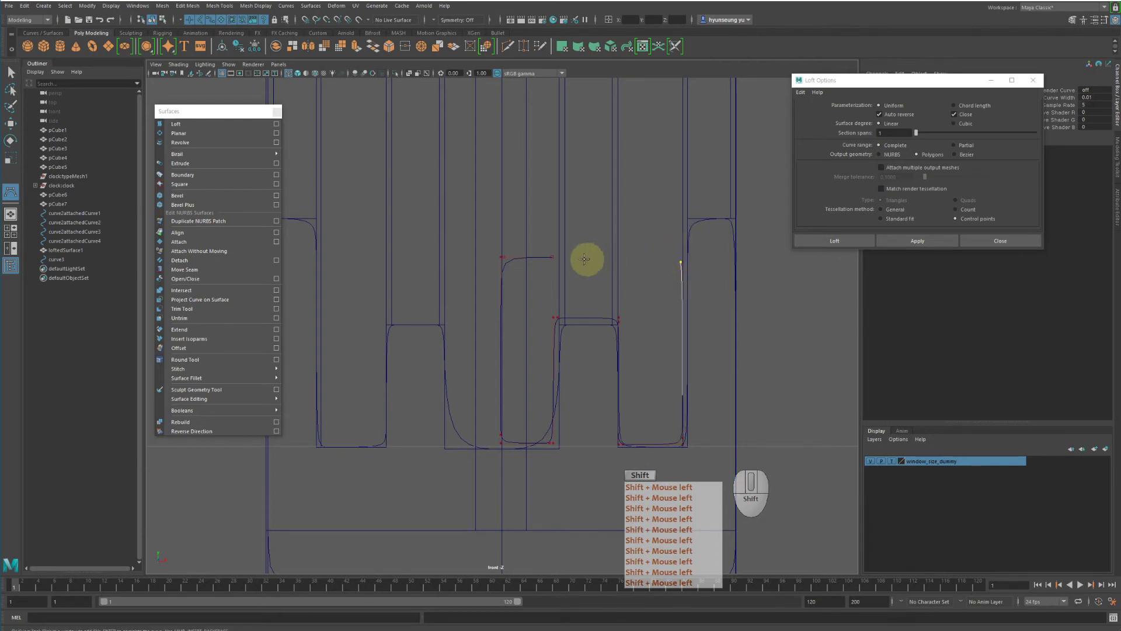
{"action": "left_click", "coordinate": [555, 257], "text": "shift"}
{"action": "key", "text": "Return"}
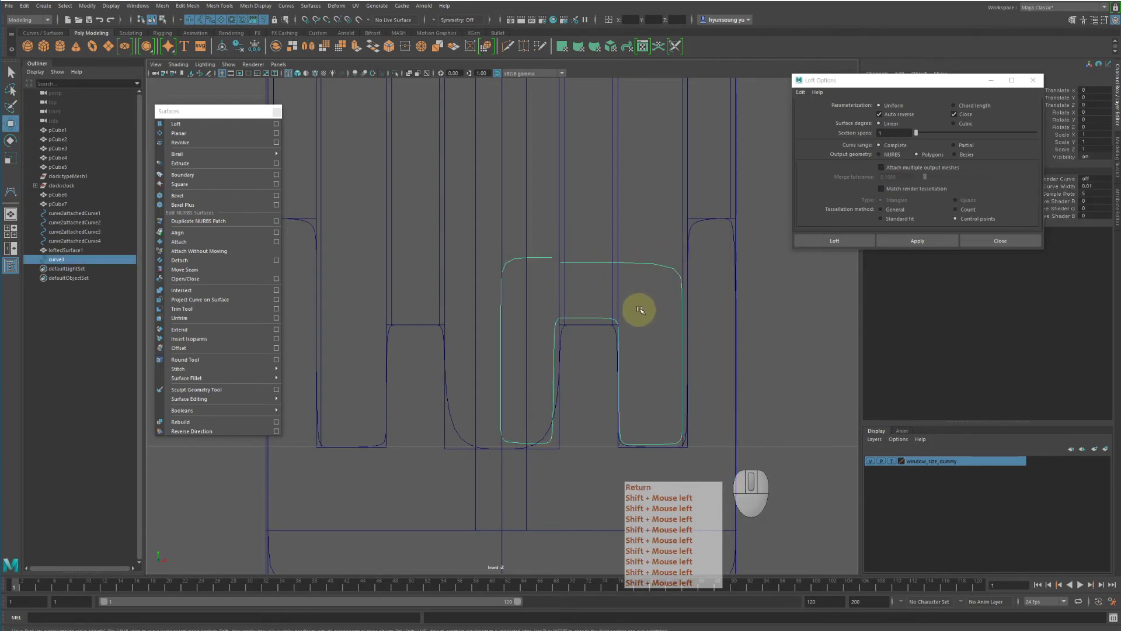
Flatten the new curve's upper control vertices onto one horizontal line by scaling them vertically, and reselect the curve as an object
{"action": "middle_click_drag", "start_coordinate": [637, 315], "coordinate": [646, 280], "text": "alt"}
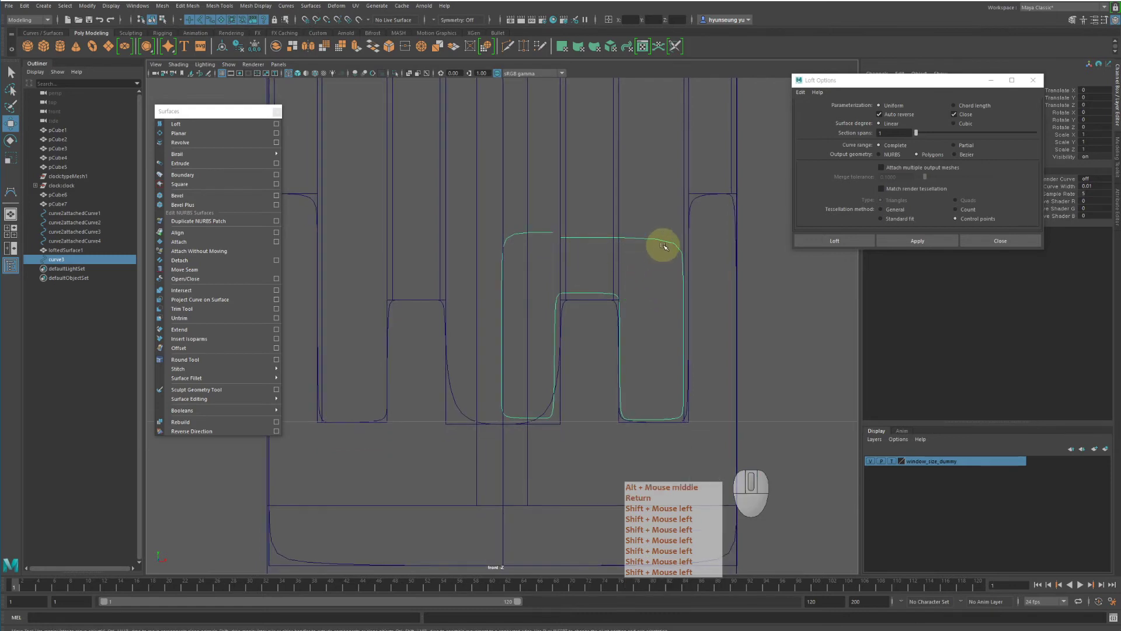
{"action": "right_click_drag", "start_coordinate": [663, 245], "coordinate": [638, 246]}
{"action": "left_click_drag", "start_coordinate": [468, 207], "coordinate": [438, 189]}
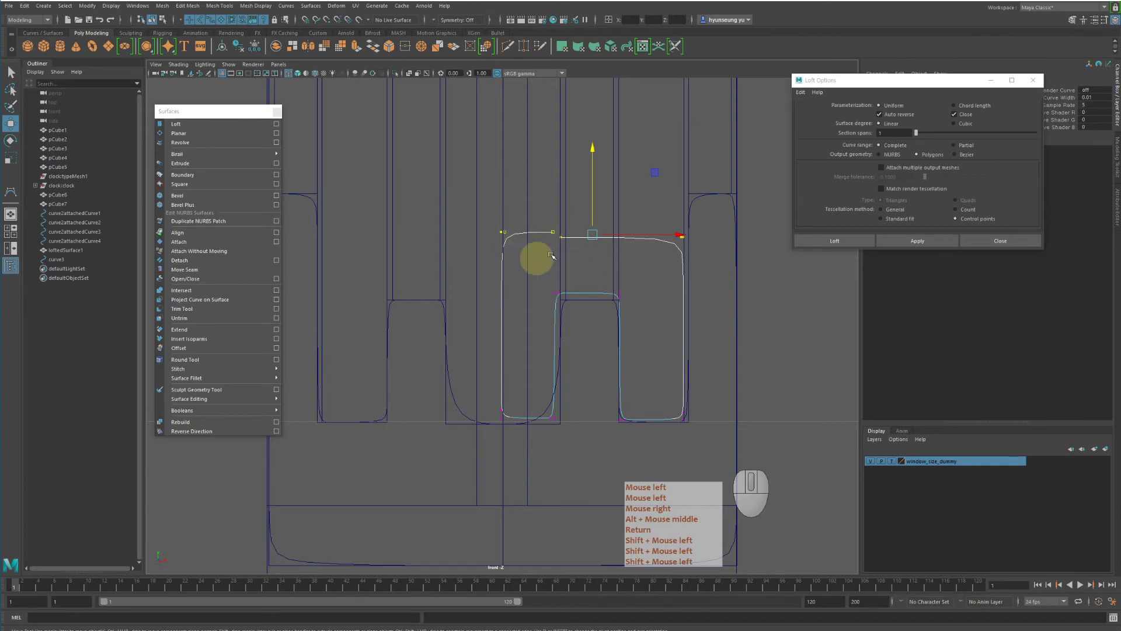
{"action": "key", "text": "r"}
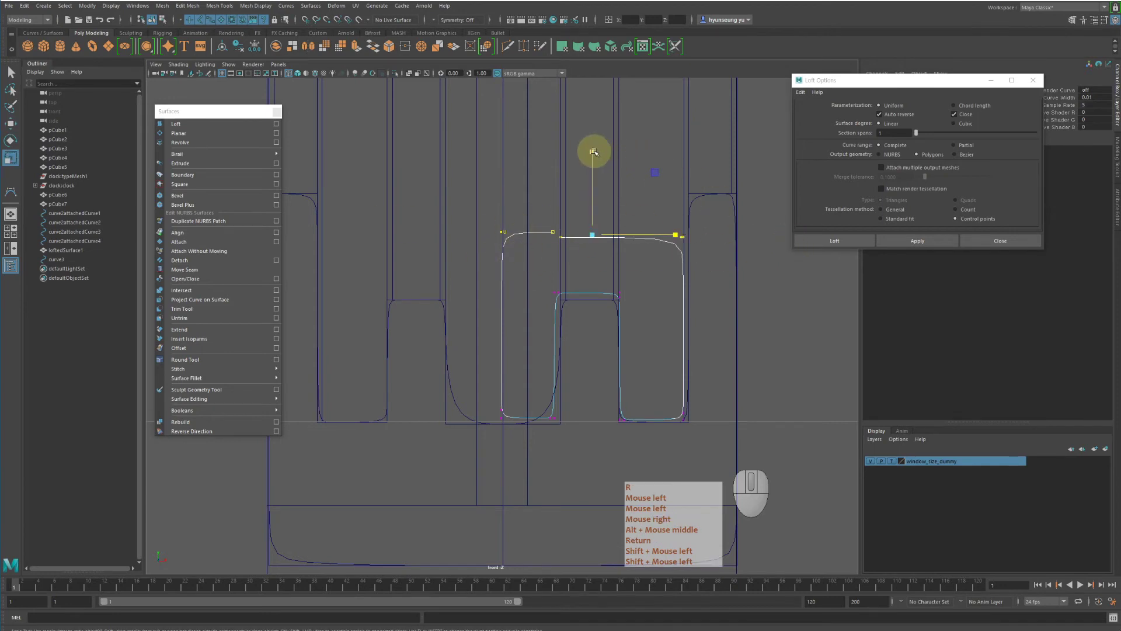
{"action": "left_click_drag", "start_coordinate": [593, 152], "coordinate": [601, 216]}
{"action": "middle_click_drag", "start_coordinate": [616, 135], "coordinate": [627, 207]}
{"action": "middle_click_drag", "start_coordinate": [633, 149], "coordinate": [662, 216]}
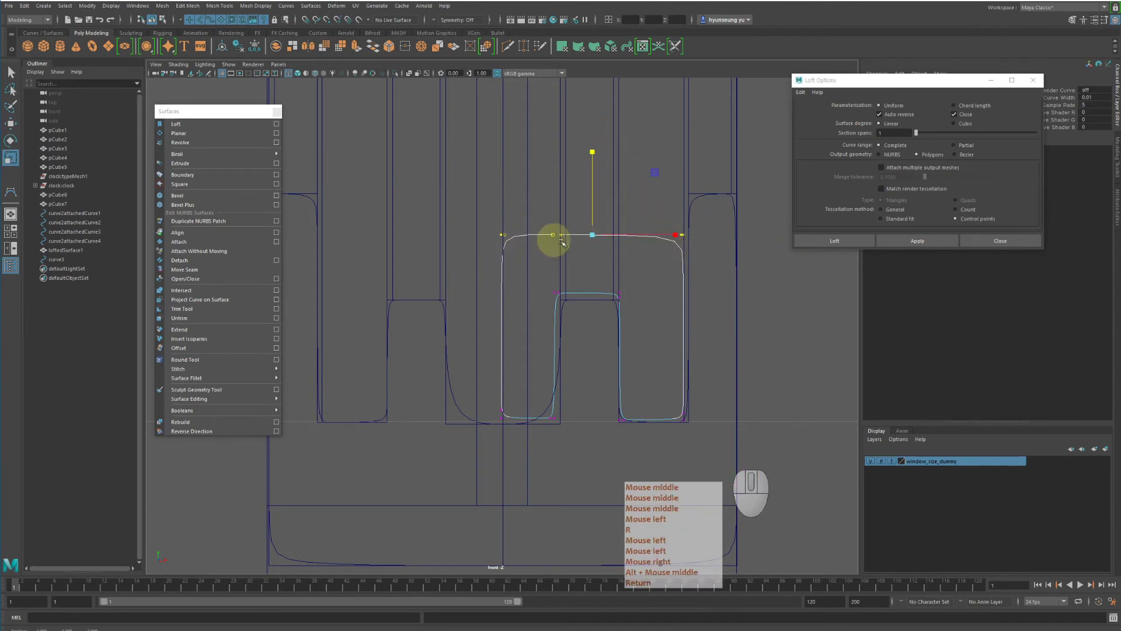
{"action": "key", "text": "q"}
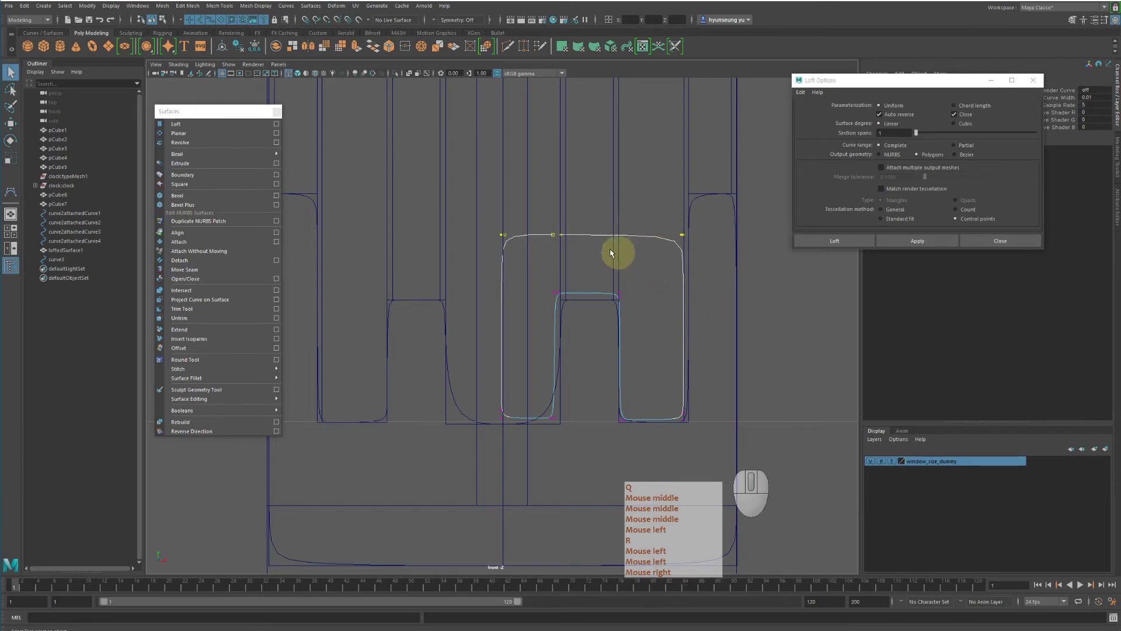
{"action": "left_click", "coordinate": [589, 241]}
{"action": "right_click_drag", "start_coordinate": [590, 234], "coordinate": [634, 221]}
{"action": "left_click", "coordinate": [580, 228]}
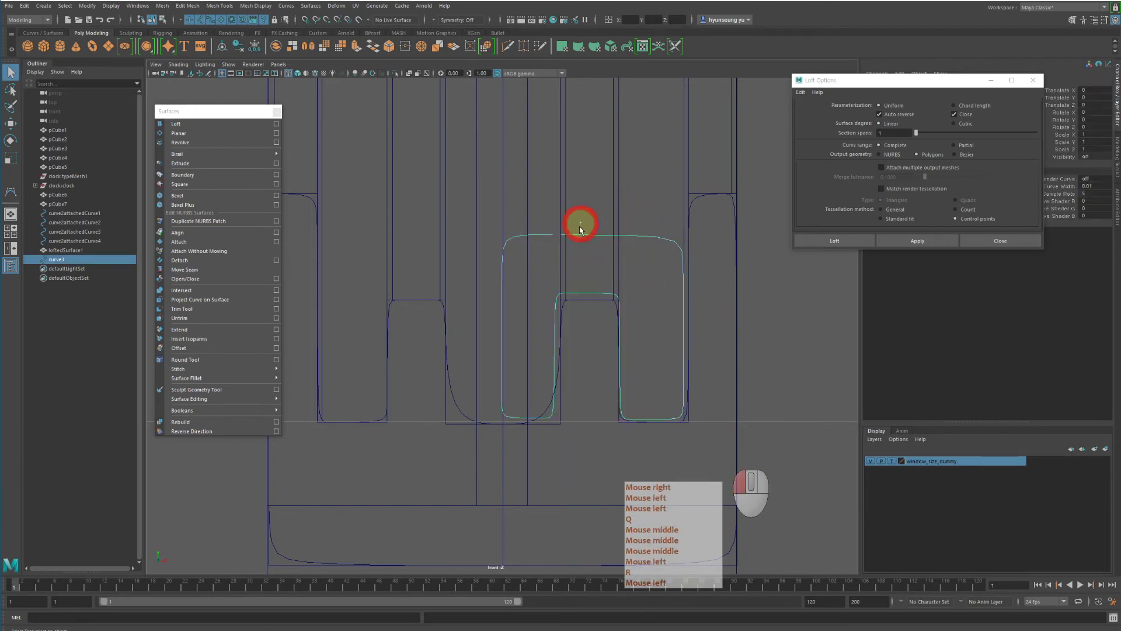
Try to close the profile curve with the current Open/Close settings, and undo it
{"action": "left_click", "coordinate": [285, 6]}
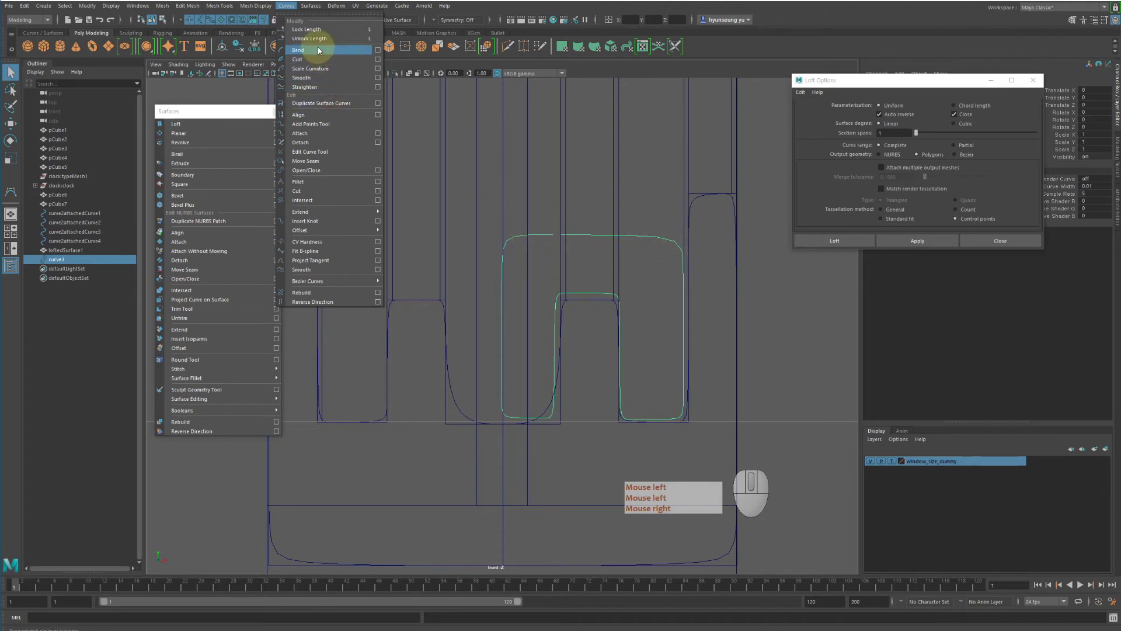
{"action": "mouse_move", "coordinate": [310, 6]}
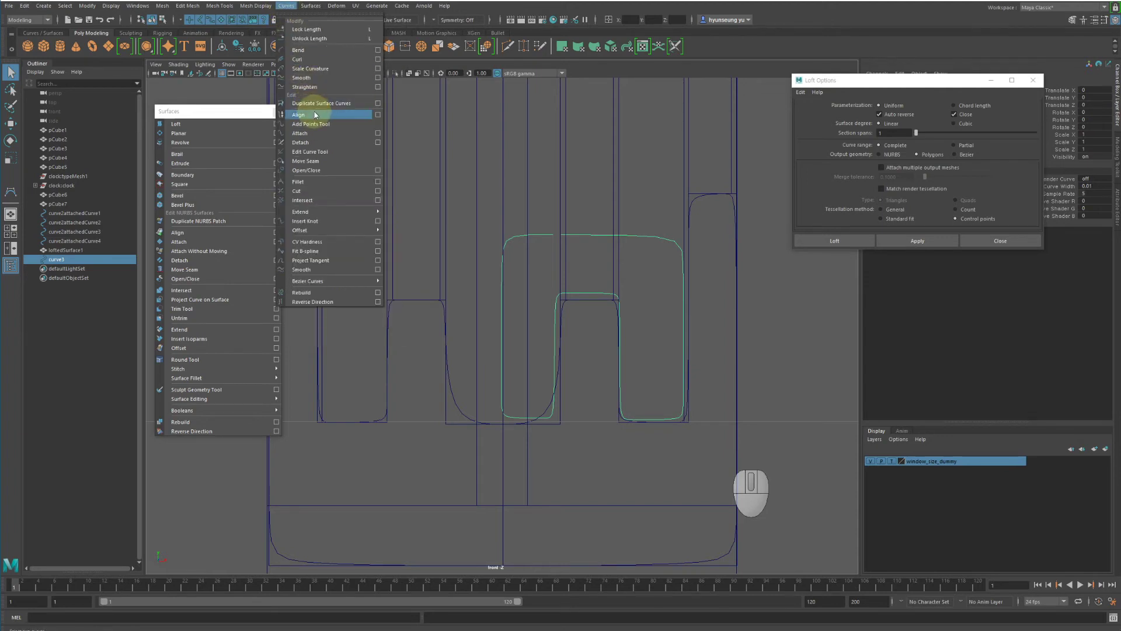
{"action": "left_click", "coordinate": [327, 170]}
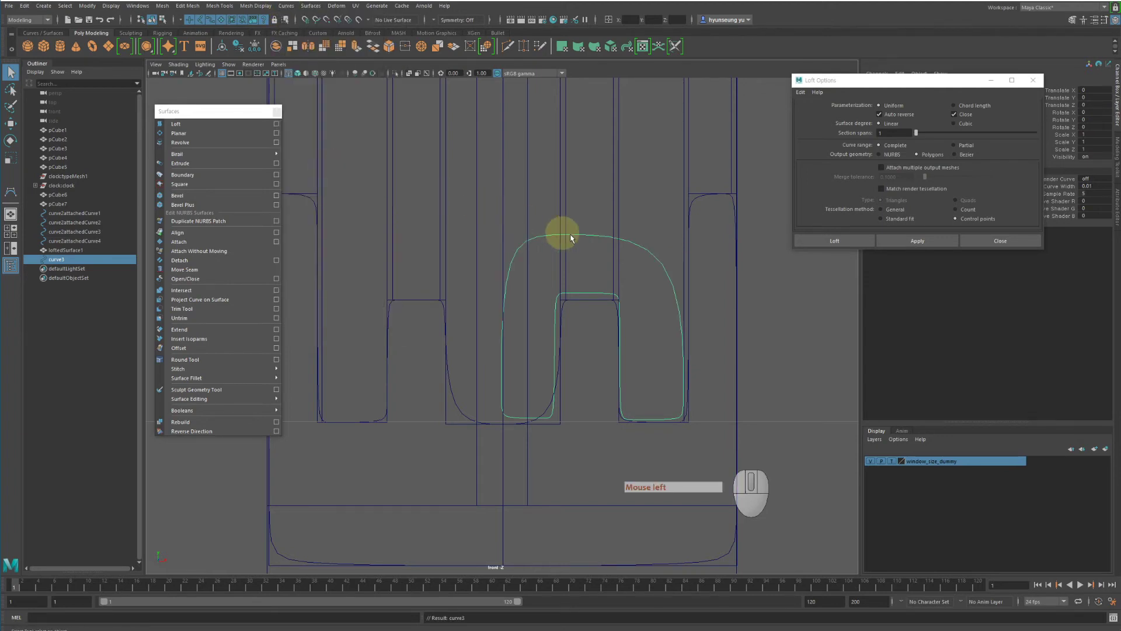
{"action": "left_click_drag", "start_coordinate": [598, 241], "coordinate": [588, 253], "text": "alt"}
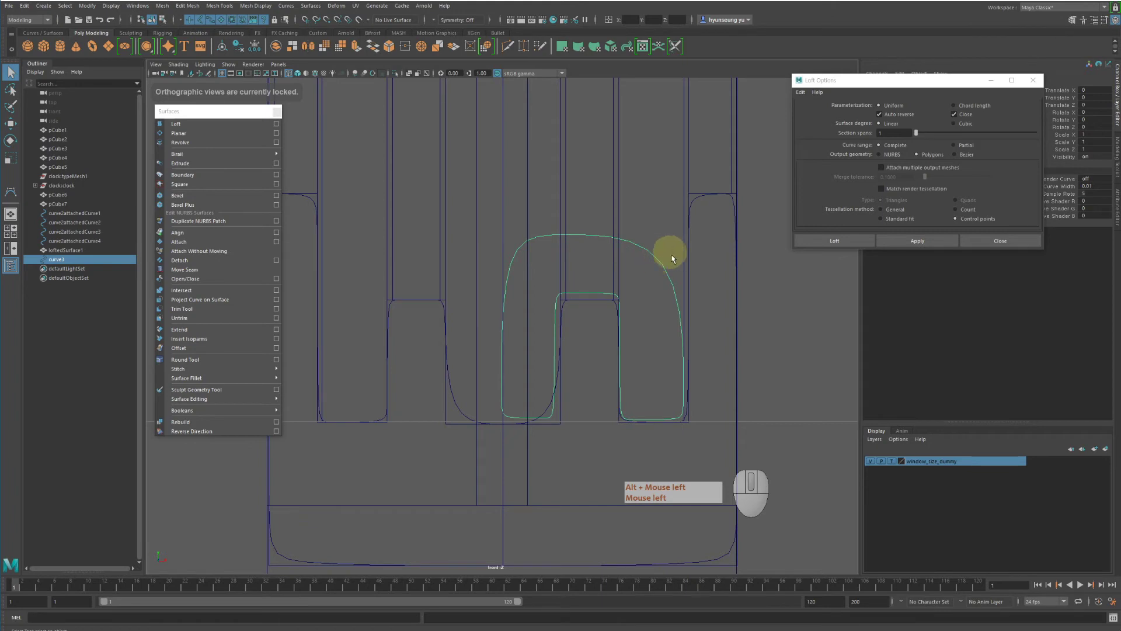
{"action": "key", "text": "z"}
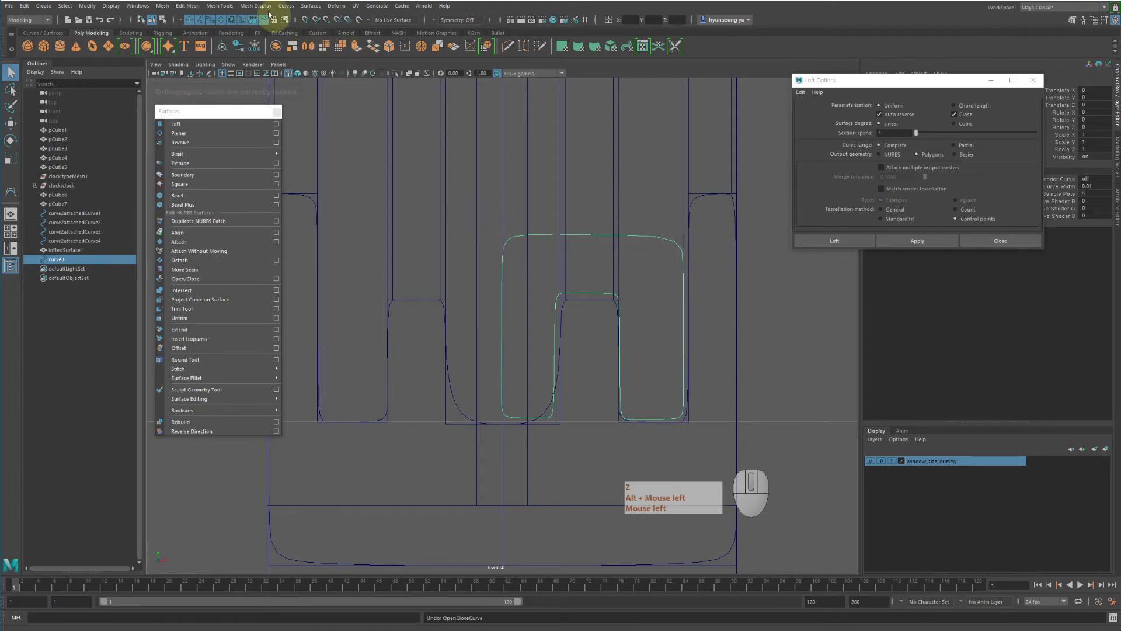
Try closing the profile curve with the Open/Close shape option set to Ignore, undo it, and try Preserve instead
{"action": "left_click", "coordinate": [286, 6]}
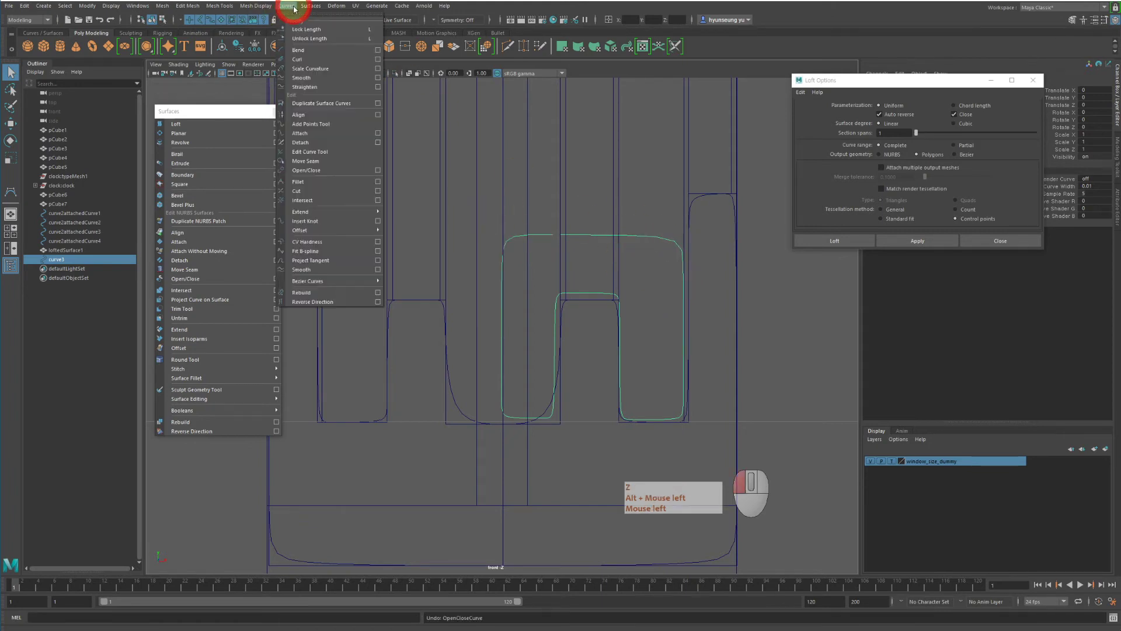
{"action": "left_click", "coordinate": [378, 170]}
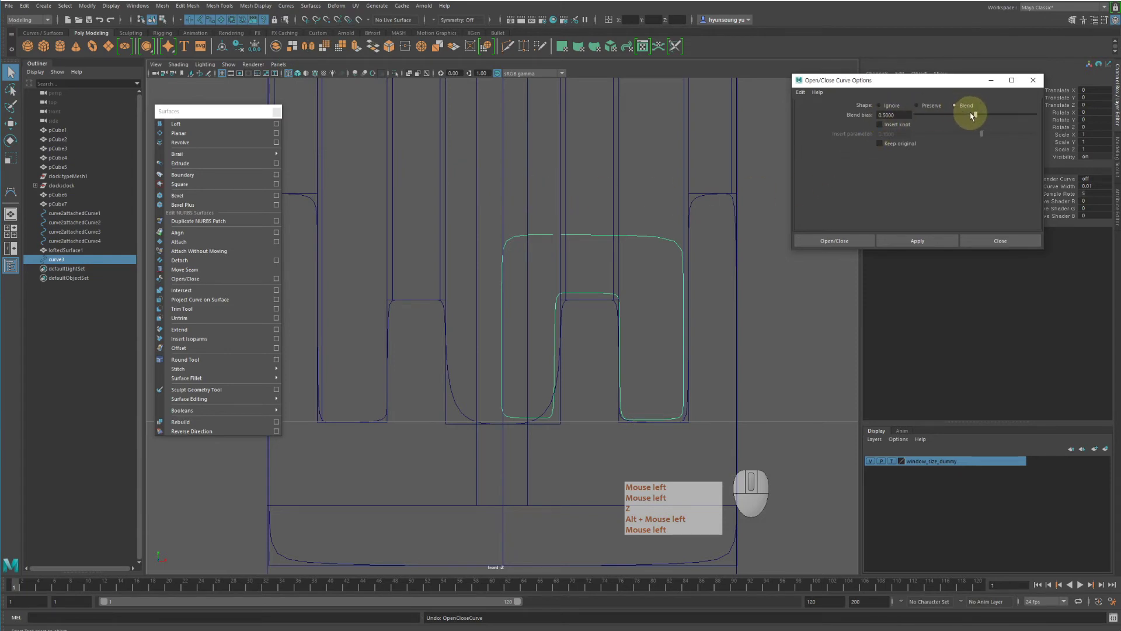
{"action": "left_click", "coordinate": [884, 107]}
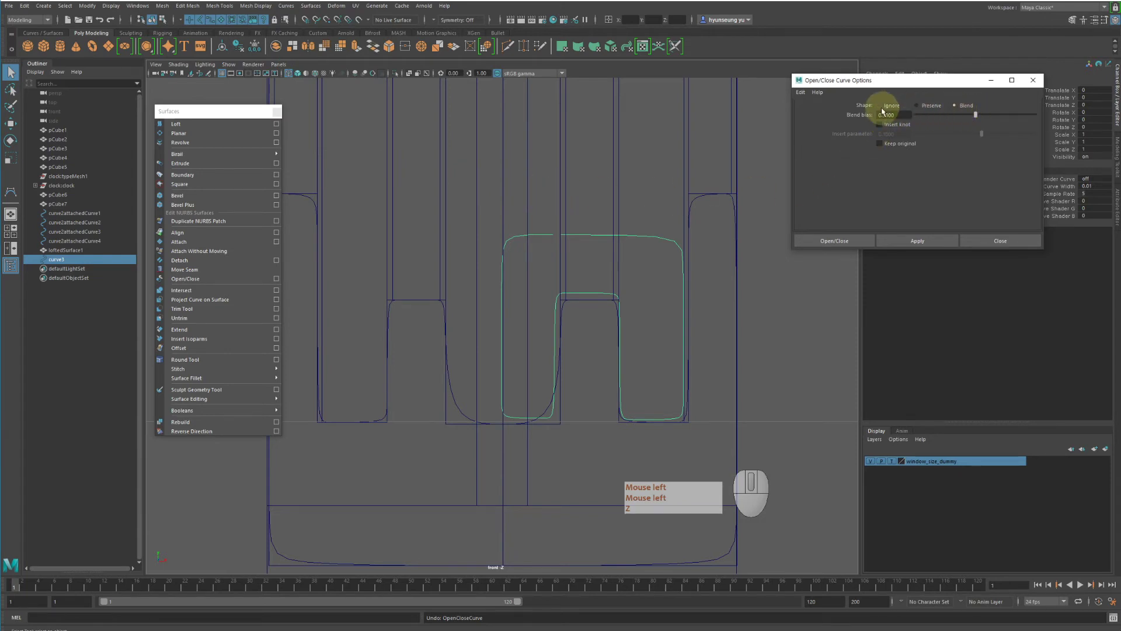
{"action": "left_click", "coordinate": [918, 242]}
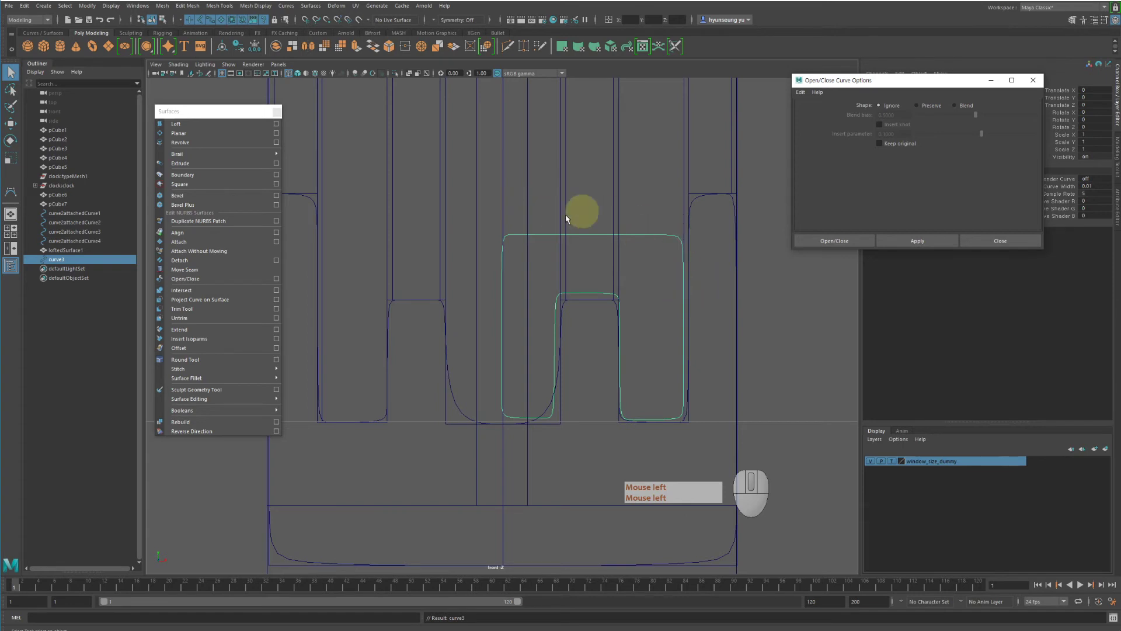
{"action": "key", "text": "ctrl+z"}
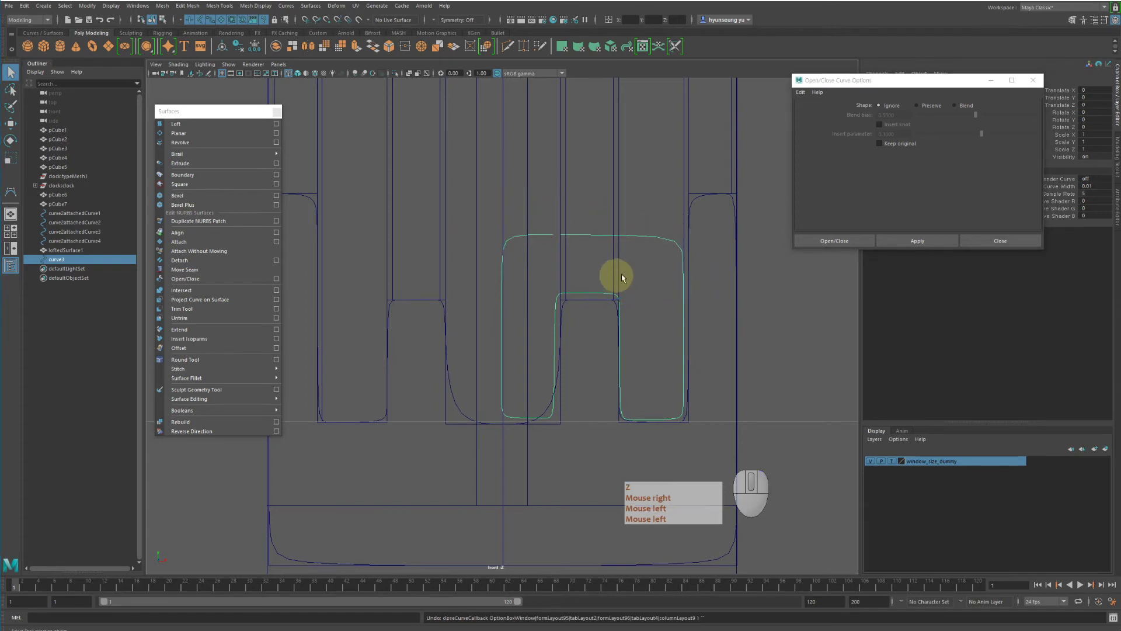
{"action": "left_click", "coordinate": [931, 105]}
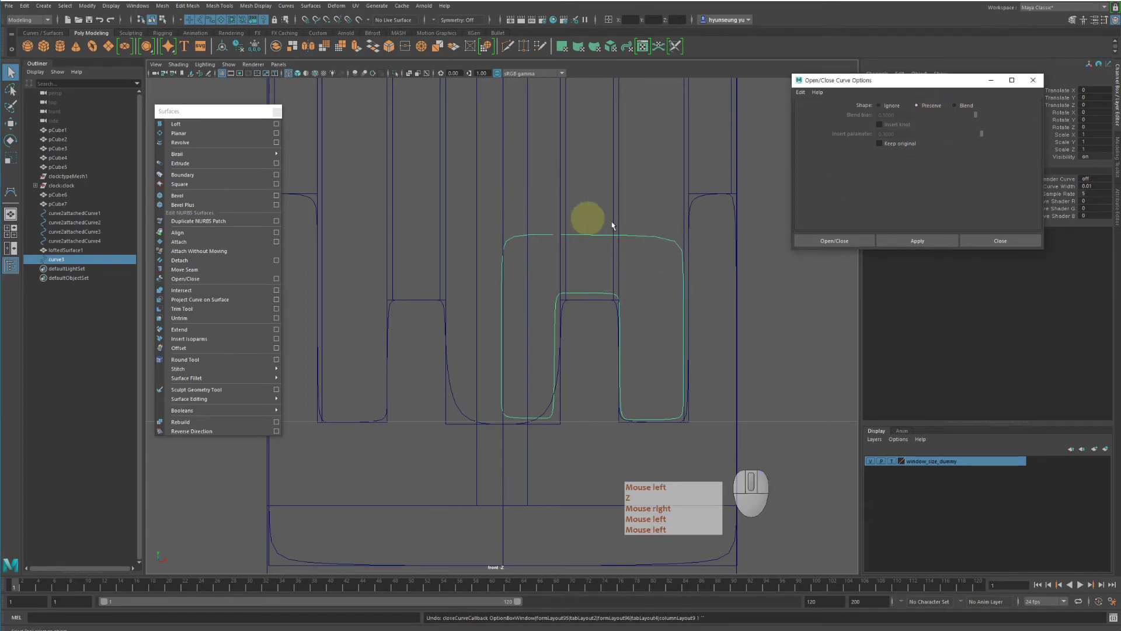
{"action": "left_click", "coordinate": [917, 240]}
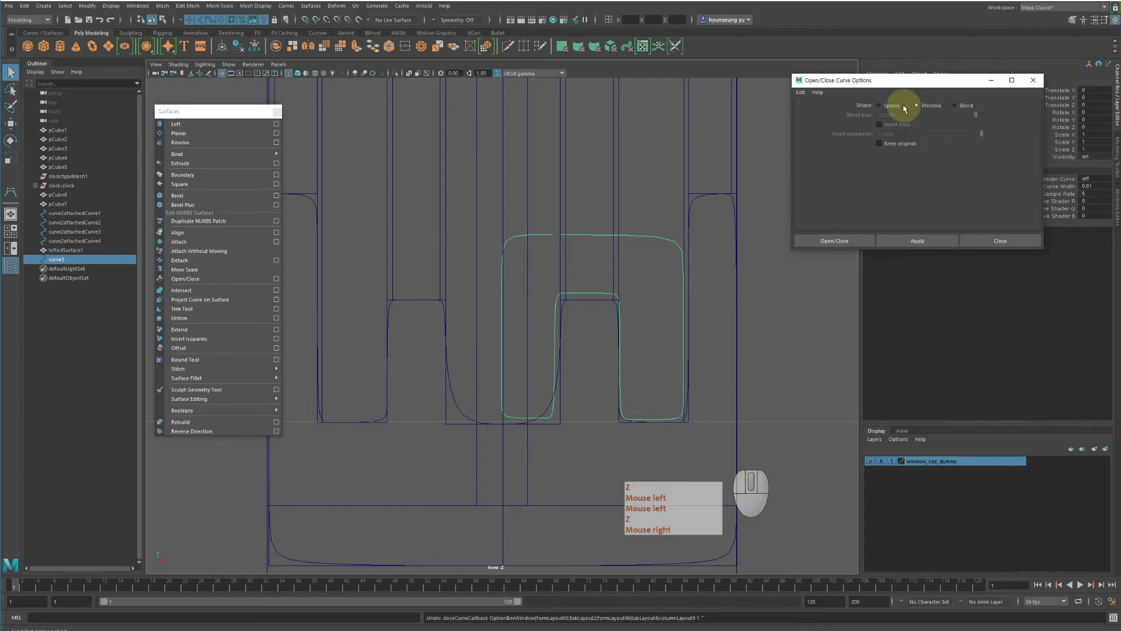
Close the profile curve using the Ignore shape option and dismiss the Open/Close Curve options
{"action": "left_click", "coordinate": [885, 106]}
{"action": "left_click", "coordinate": [926, 240]}
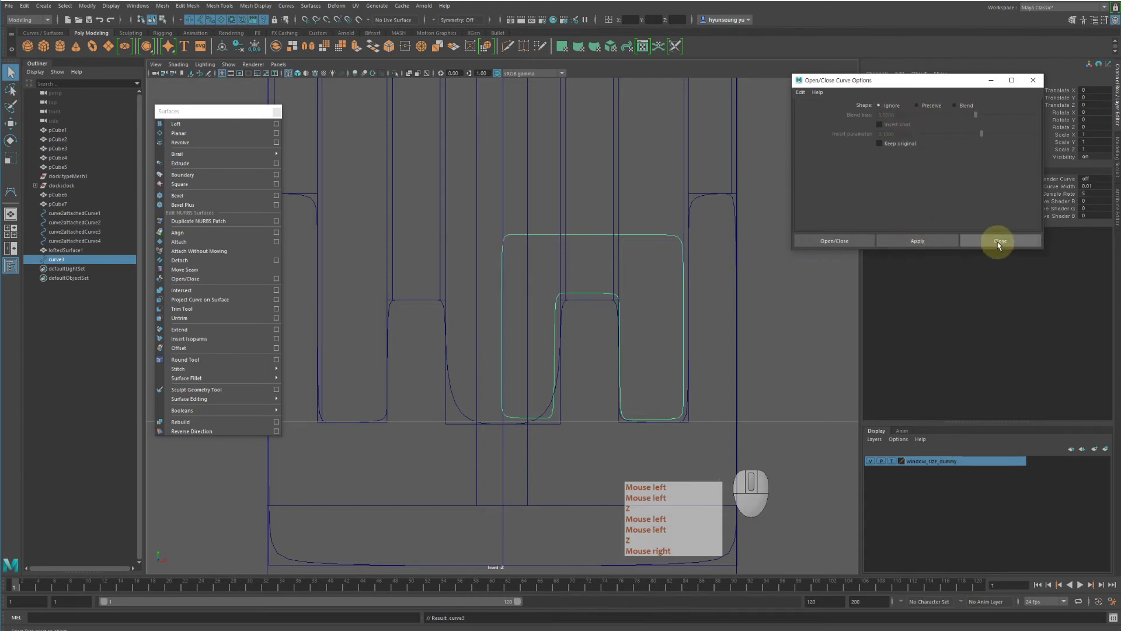
{"action": "left_click", "coordinate": [999, 242]}
{"action": "left_click", "coordinate": [651, 226]}
{"action": "left_click_drag", "start_coordinate": [650, 225], "coordinate": [657, 259]}
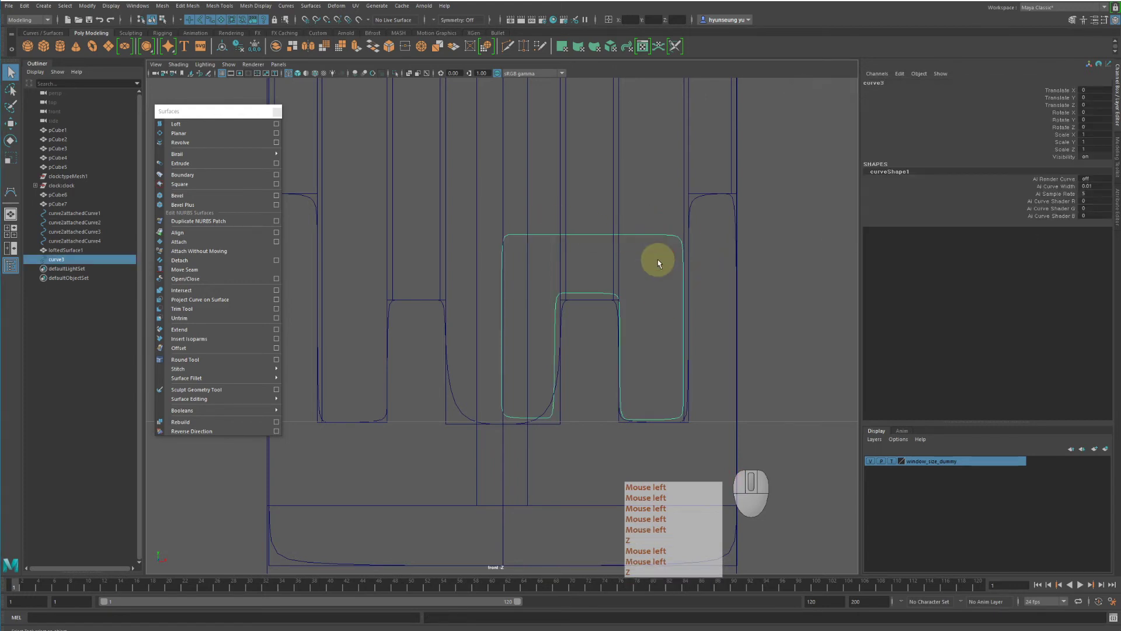
Examine the closed profile curve's position along the lower frame member in the perspective view with wireframe display
{"action": "key", "text": "space"}
{"action": "key", "text": "space"}
{"action": "right_click_drag", "start_coordinate": [677, 204], "coordinate": [560, 201], "text": "alt"}
{"action": "left_click_drag", "start_coordinate": [561, 201], "coordinate": [607, 196], "text": "alt"}
{"action": "right_click_drag", "start_coordinate": [608, 196], "coordinate": [528, 198], "text": "alt"}
{"action": "middle_click_drag", "start_coordinate": [592, 269], "coordinate": [583, 216], "text": "alt"}
{"action": "left_click_drag", "start_coordinate": [580, 217], "coordinate": [622, 213], "text": "alt"}
{"action": "right_click_drag", "start_coordinate": [622, 213], "coordinate": [481, 212], "text": "alt"}
{"action": "middle_click_drag", "start_coordinate": [489, 218], "coordinate": [665, 233], "text": "alt"}
{"action": "key", "text": "4"}
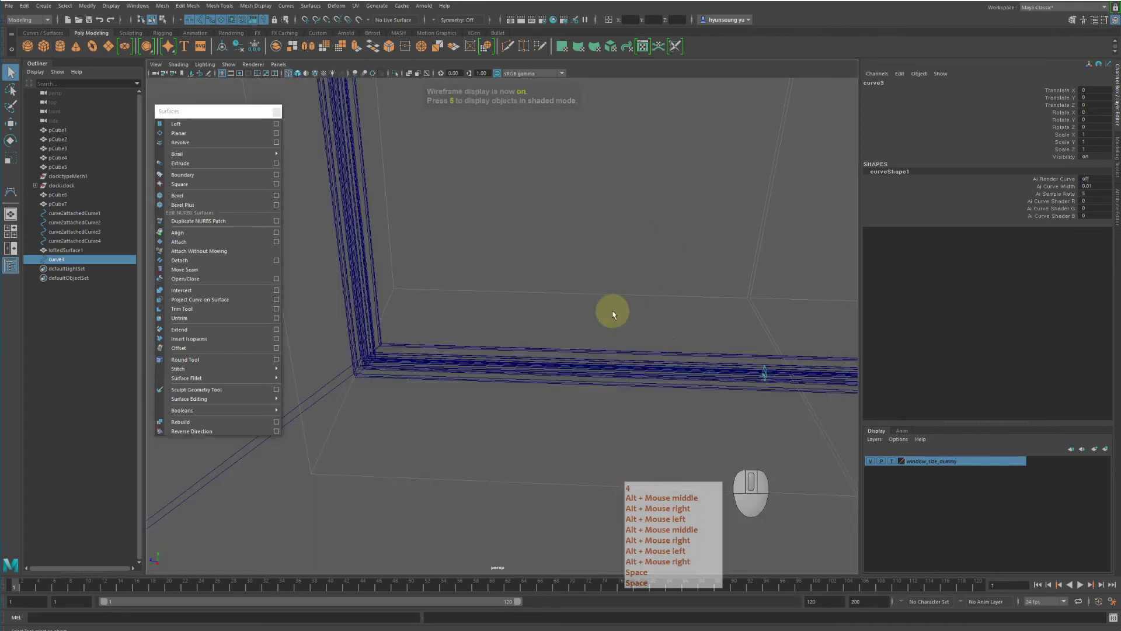
Compare the profile curve with the frame in the four-view layout, and inspect the frame's lower corner in shaded perspective
{"action": "key", "text": "space"}
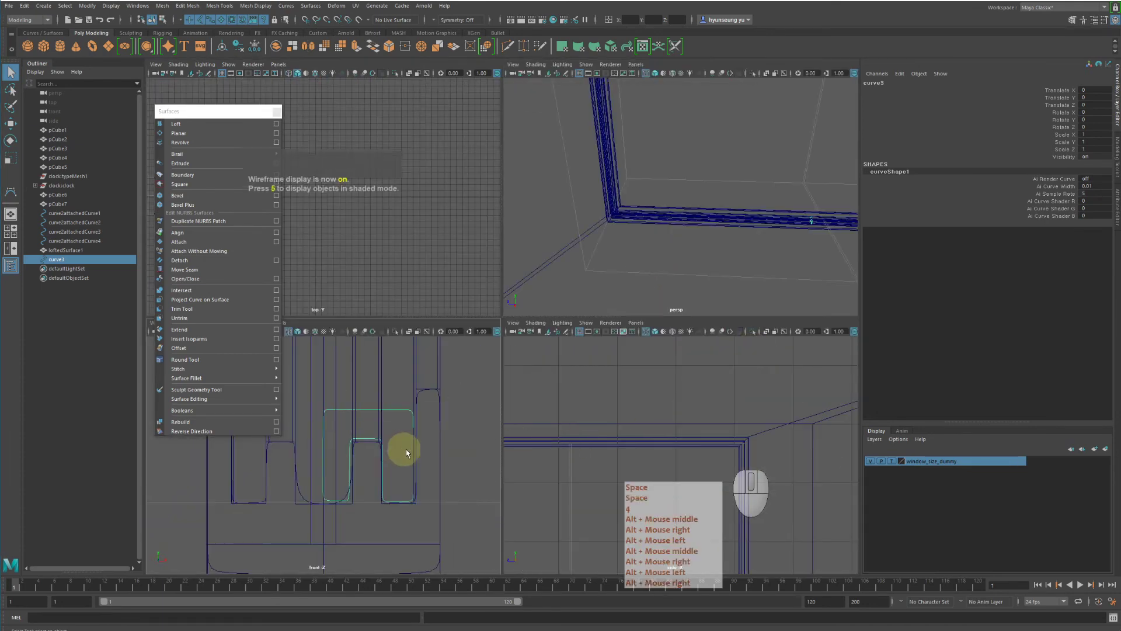
{"action": "key", "text": "space"}
{"action": "key", "text": "space"}
{"action": "key", "text": "space"}
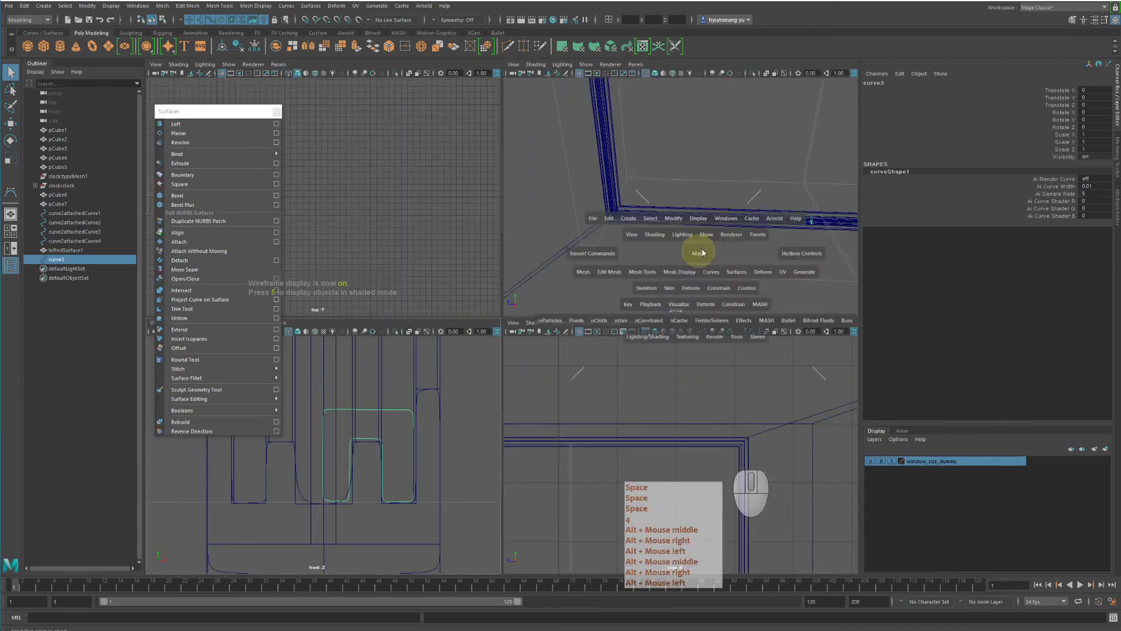
{"action": "left_click_drag", "start_coordinate": [706, 265], "coordinate": [676, 259], "text": "alt"}
{"action": "right_click_drag", "start_coordinate": [676, 259], "coordinate": [626, 267], "text": "alt"}
{"action": "key", "text": "5"}
{"action": "right_click_drag", "start_coordinate": [713, 362], "coordinate": [650, 350], "text": "alt"}
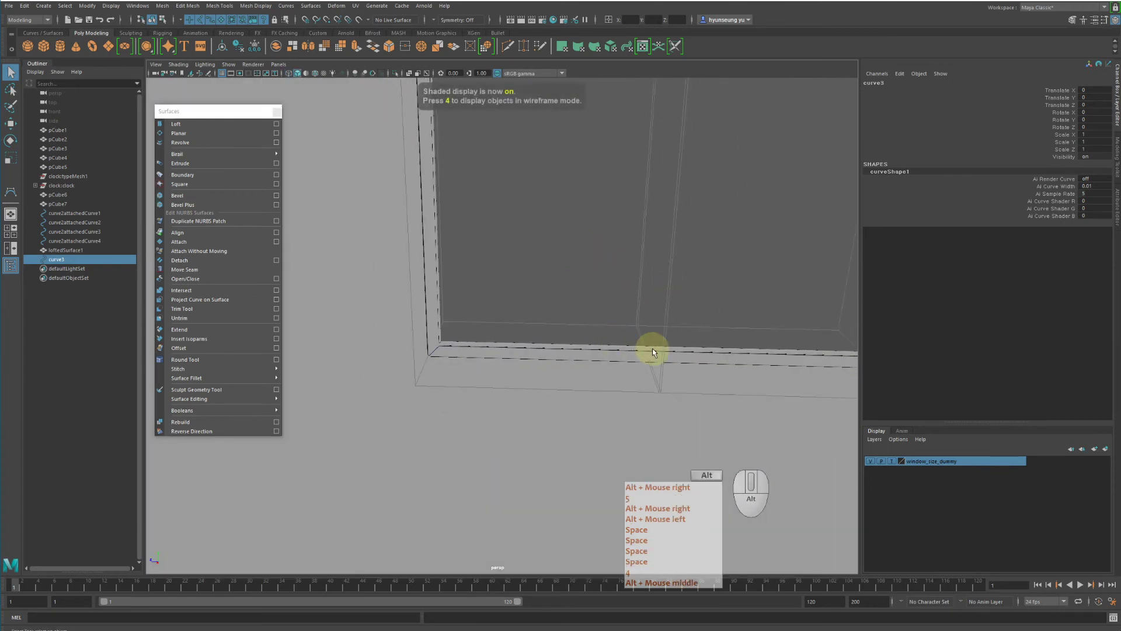
Center the pivot of the closed profile curve with Center Pivot
{"action": "key", "text": "w"}
{"action": "middle_click_drag", "start_coordinate": [631, 415], "coordinate": [646, 365], "text": "alt"}
{"action": "right_click_drag", "start_coordinate": [646, 365], "coordinate": [533, 308], "text": "alt"}
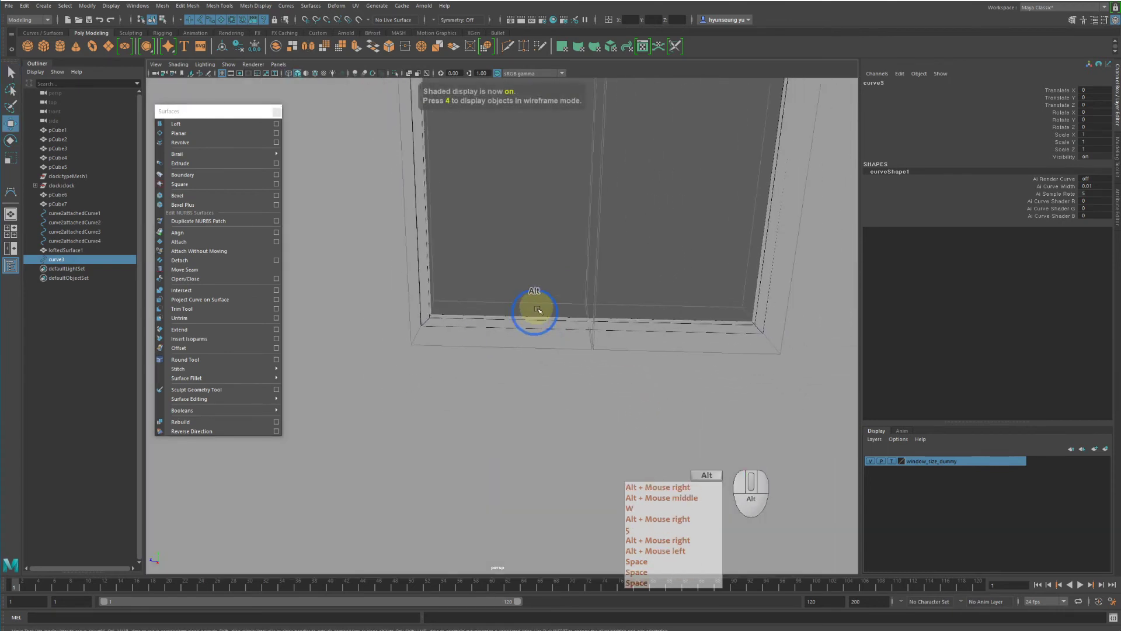
{"action": "left_click", "coordinate": [89, 6]}
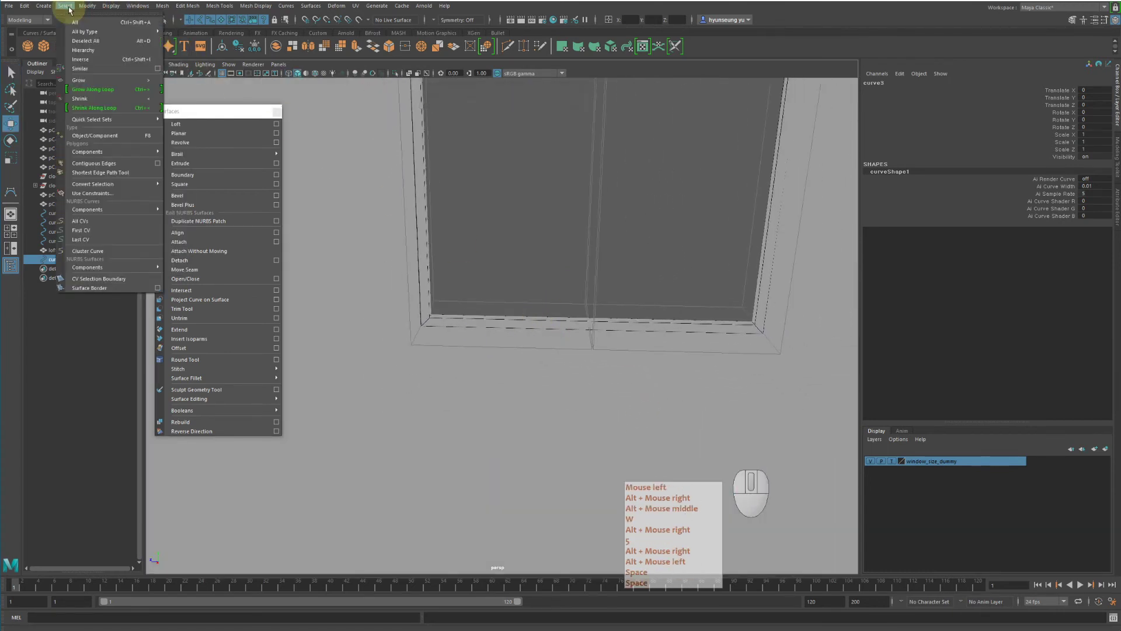
{"action": "left_click", "coordinate": [112, 74]}
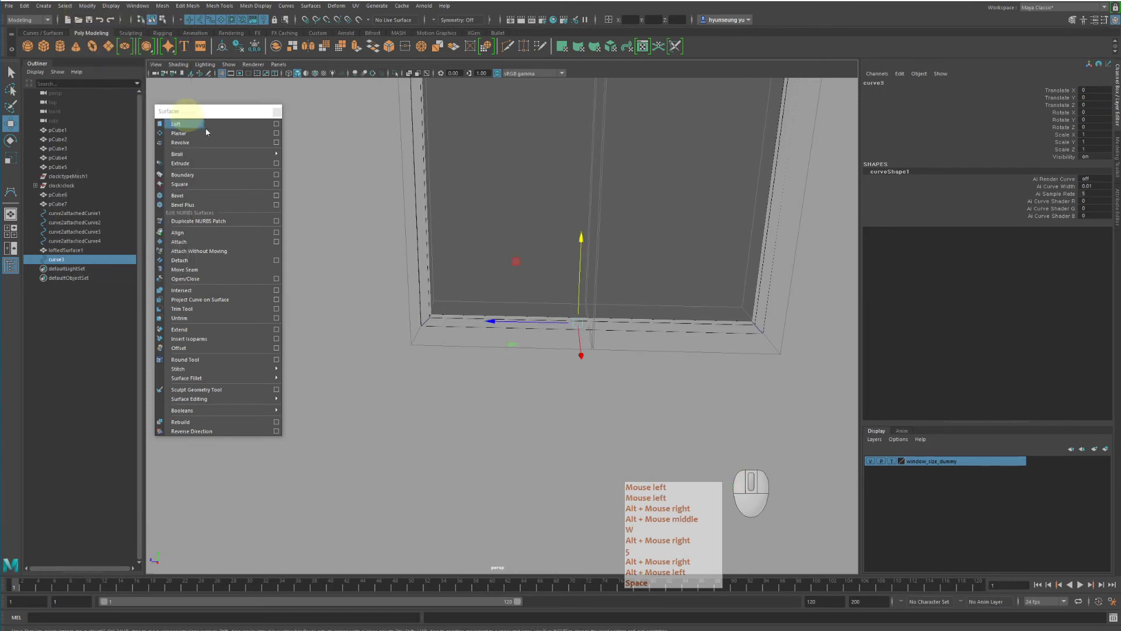
{"action": "right_click_drag", "start_coordinate": [461, 251], "coordinate": [576, 282], "text": "alt"}
Move the profile curve along the lower frame member to a Translate Z of about 1.798, near the frame's corner
{"action": "left_click_drag", "start_coordinate": [566, 320], "coordinate": [369, 298]}
{"action": "middle_click_drag", "start_coordinate": [374, 298], "coordinate": [484, 295], "text": "alt"}
{"action": "right_click_drag", "start_coordinate": [526, 289], "coordinate": [515, 281], "text": "alt"}
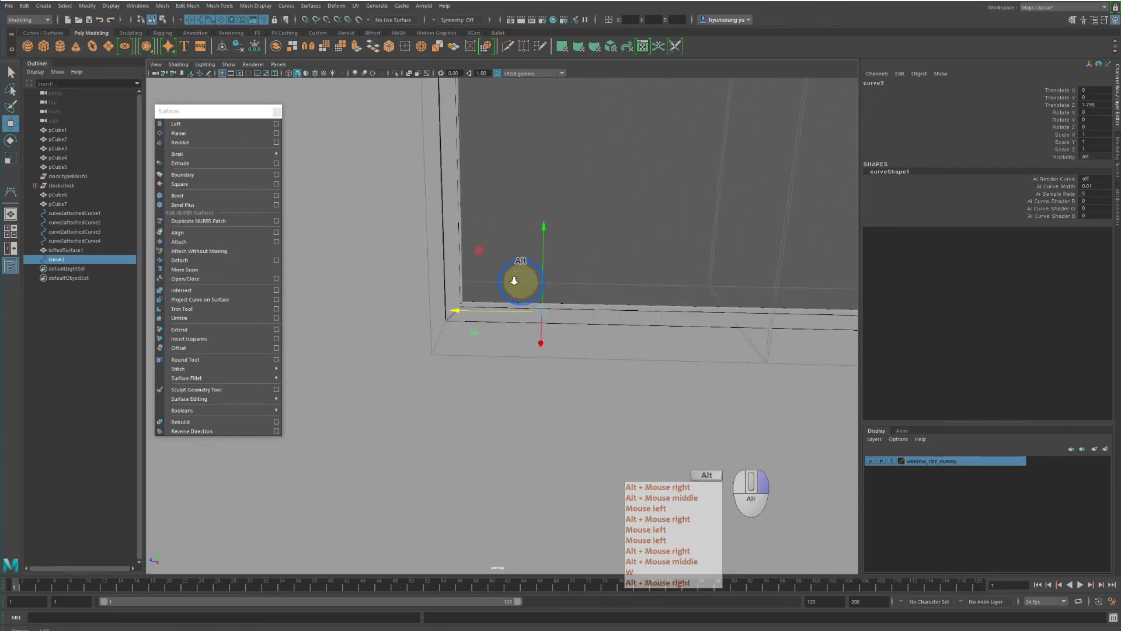
{"action": "middle_click_drag", "start_coordinate": [516, 280], "coordinate": [506, 295], "text": "alt"}
{"action": "left_click_drag", "start_coordinate": [506, 297], "coordinate": [515, 329], "text": "alt"}
{"action": "right_click_drag", "start_coordinate": [516, 328], "coordinate": [590, 323], "text": "alt"}
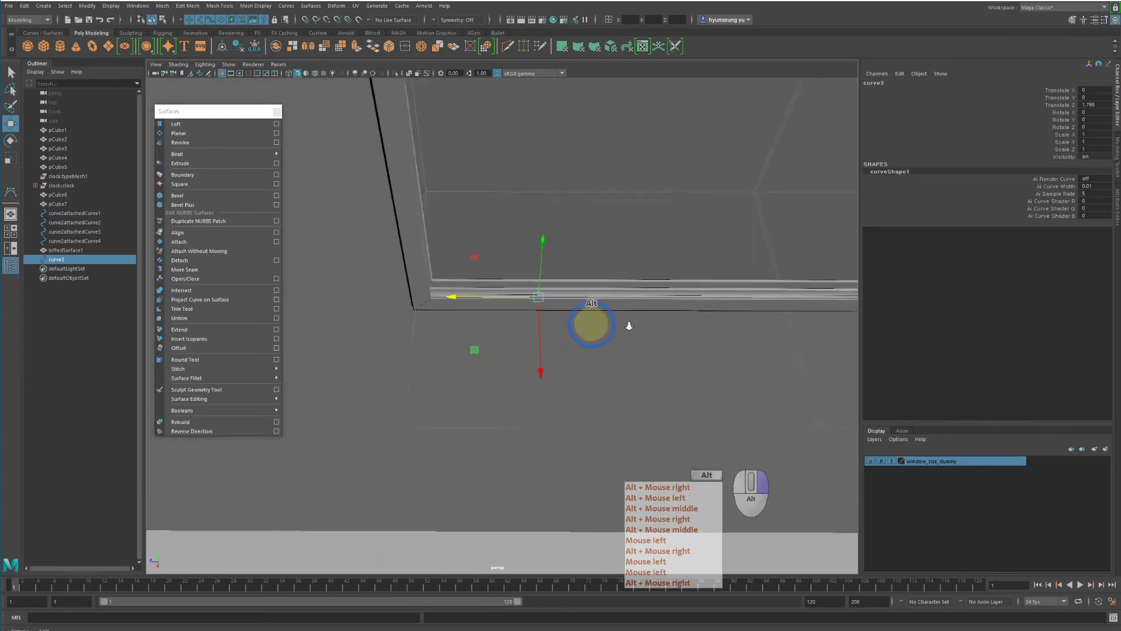
{"action": "middle_click_drag", "start_coordinate": [589, 321], "coordinate": [601, 312], "text": "alt"}
{"action": "left_click_drag", "start_coordinate": [601, 313], "coordinate": [618, 274], "text": "alt"}
Rotate the profile curve about X and set its Rotate X to -45
{"action": "key", "text": "e"}
{"action": "middle_click_drag", "start_coordinate": [618, 273], "coordinate": [605, 270], "text": "alt"}
{"action": "key", "text": "4"}
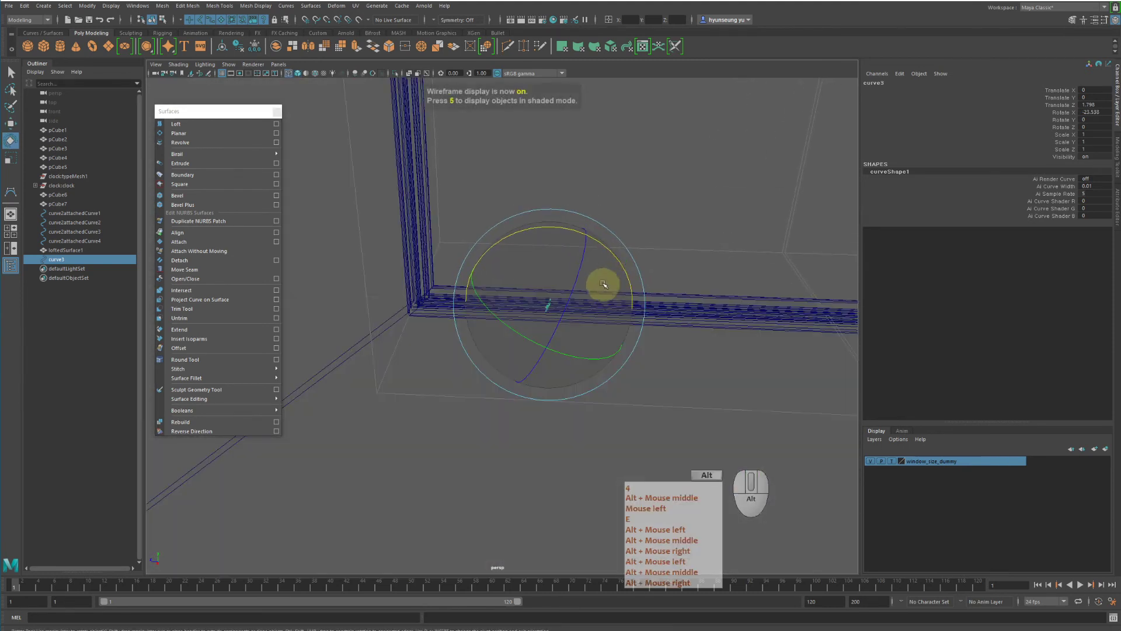
{"action": "mouse_move", "coordinate": [600, 283]}
{"action": "left_mouse_down", "text": "alt"}
{"action": "mouse_move", "coordinate": [611, 260]}
{"action": "mouse_move", "coordinate": [673, 261]}
{"action": "mouse_move", "coordinate": [596, 270]}
{"action": "left_mouse_up", "text": "alt"}
{"action": "right_click_drag", "start_coordinate": [594, 271], "coordinate": [644, 289], "text": "alt"}
{"action": "middle_click_drag", "start_coordinate": [618, 286], "coordinate": [591, 302], "text": "alt"}
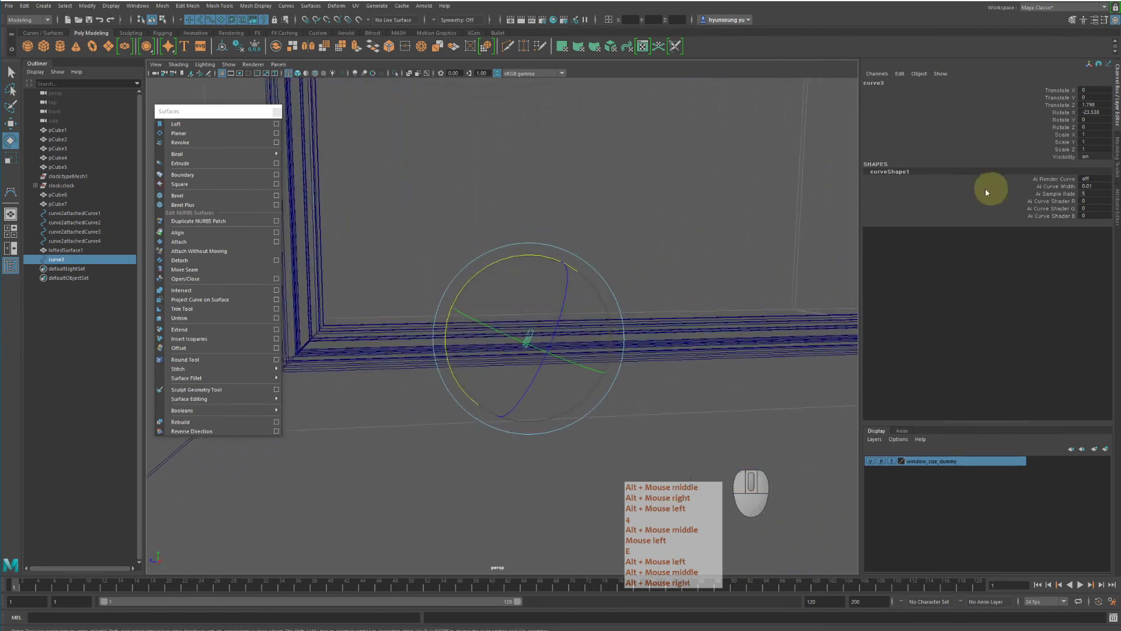
{"action": "left_click", "coordinate": [1096, 113]}
{"action": "type", "text": "-45"}
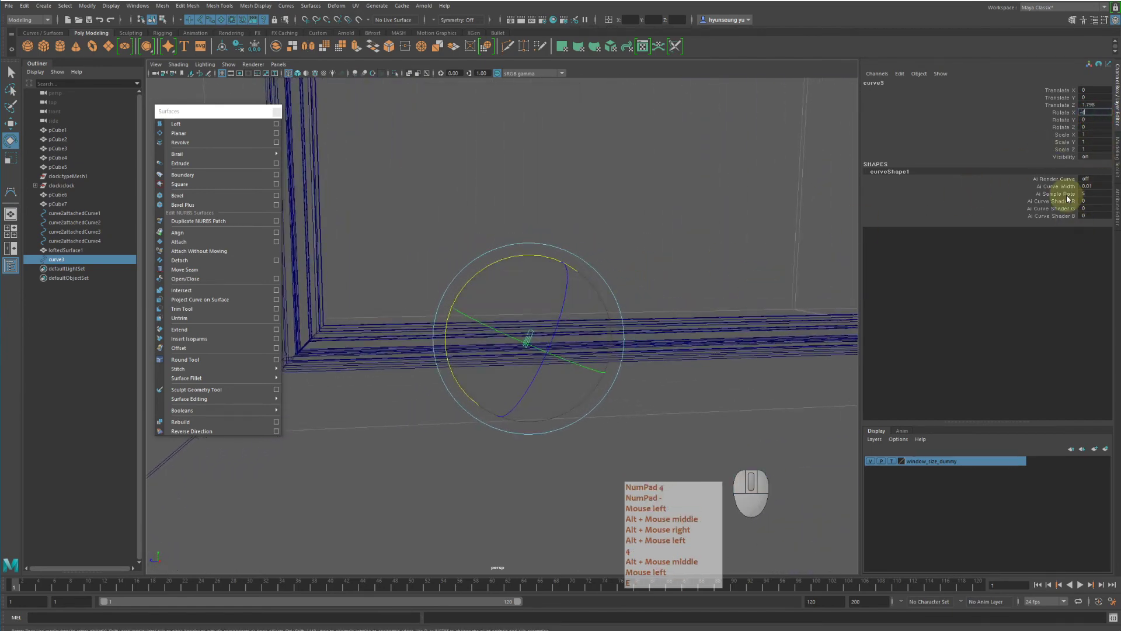
{"action": "key", "text": "Return"}
Scale the profile curve to about 1.349 in Y and shift it to about Translate Y 0.01 and Translate Z 1.808
{"action": "middle_click_drag", "start_coordinate": [630, 283], "coordinate": [651, 270], "text": "alt"}
{"action": "right_click_drag", "start_coordinate": [651, 270], "coordinate": [661, 258], "text": "alt"}
{"action": "key", "text": "w"}
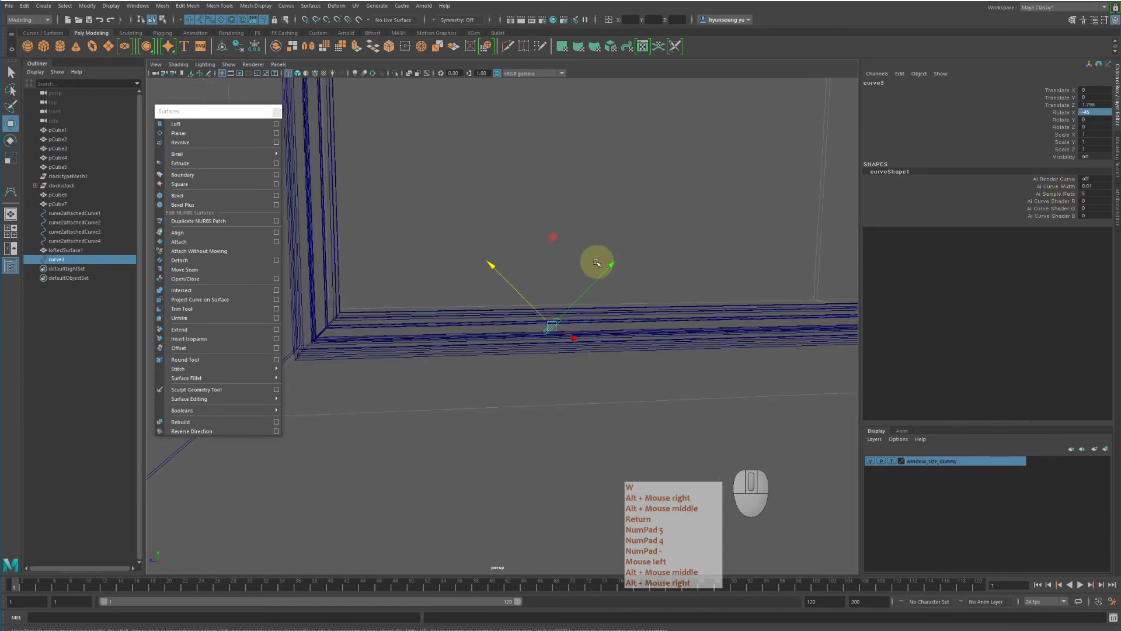
{"action": "key", "text": "r"}
{"action": "left_click_drag", "start_coordinate": [610, 267], "coordinate": [630, 257]}
{"action": "key", "text": "w"}
{"action": "mouse_move", "coordinate": [566, 319]}
{"action": "left_mouse_down", "text": "alt"}
{"action": "mouse_move", "coordinate": [522, 286]}
{"action": "mouse_move", "coordinate": [531, 313]}
{"action": "left_mouse_up", "text": "alt"}
{"action": "right_click_drag", "start_coordinate": [531, 312], "coordinate": [498, 290], "text": "alt"}
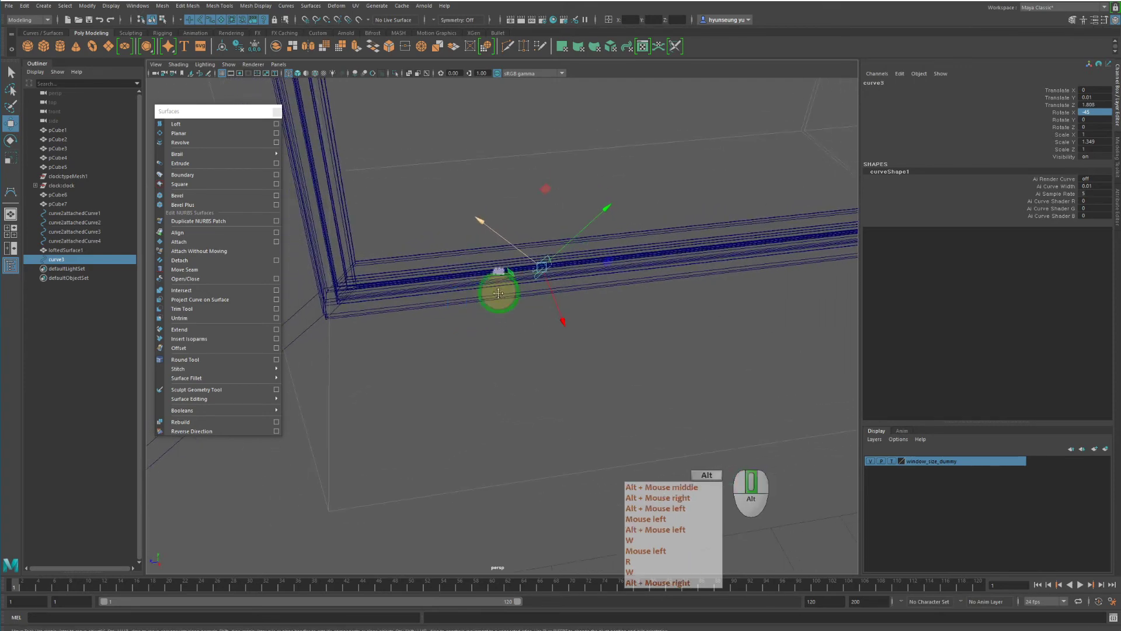
{"action": "middle_click_drag", "start_coordinate": [498, 290], "coordinate": [551, 313], "text": "alt"}
Check the profile curve against the frame corner in shaded display and duplicate it in place
{"action": "key", "text": "5"}
{"action": "left_click_drag", "start_coordinate": [550, 313], "coordinate": [531, 305], "text": "alt"}
{"action": "right_click_drag", "start_coordinate": [531, 306], "coordinate": [516, 299], "text": "alt"}
{"action": "left_click_drag", "start_coordinate": [516, 298], "coordinate": [522, 310], "text": "alt"}
{"action": "right_click_drag", "start_coordinate": [521, 309], "coordinate": [488, 295], "text": "alt"}
{"action": "right_click_drag", "start_coordinate": [487, 295], "coordinate": [447, 279], "text": "alt"}
{"action": "middle_click_drag", "start_coordinate": [446, 279], "coordinate": [377, 277], "text": "alt"}
{"action": "key", "text": "ctrl+d"}
{"action": "left_click_drag", "start_coordinate": [480, 296], "coordinate": [493, 261], "text": "alt"}
{"action": "right_click_drag", "start_coordinate": [493, 260], "coordinate": [385, 265], "text": "alt"}
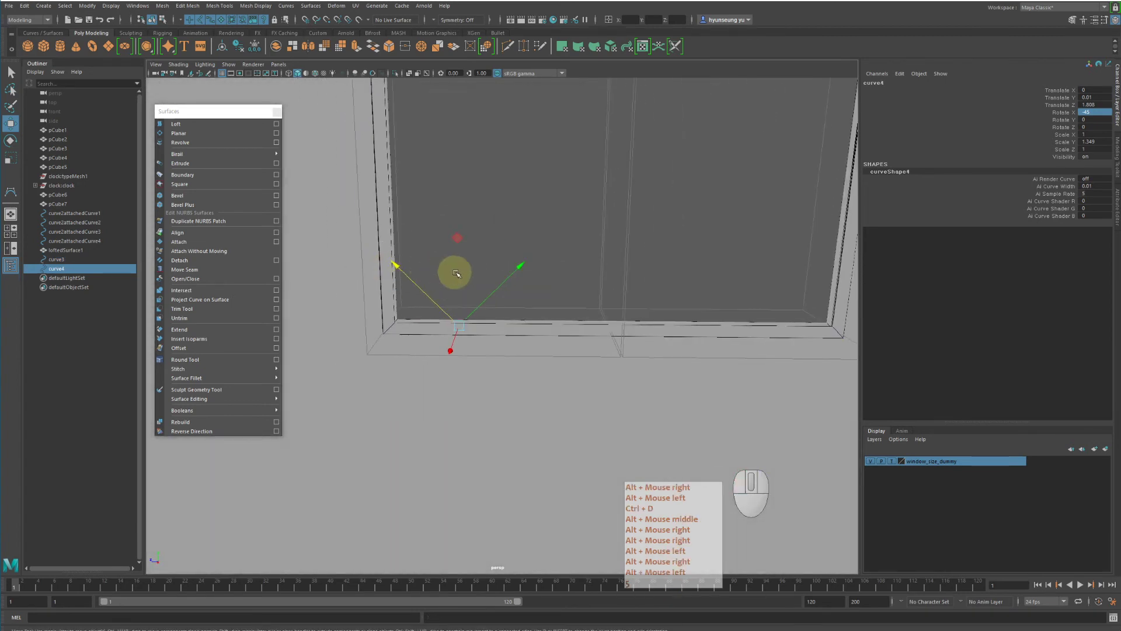
{"action": "middle_click_drag", "start_coordinate": [520, 277], "coordinate": [503, 295], "text": "alt"}
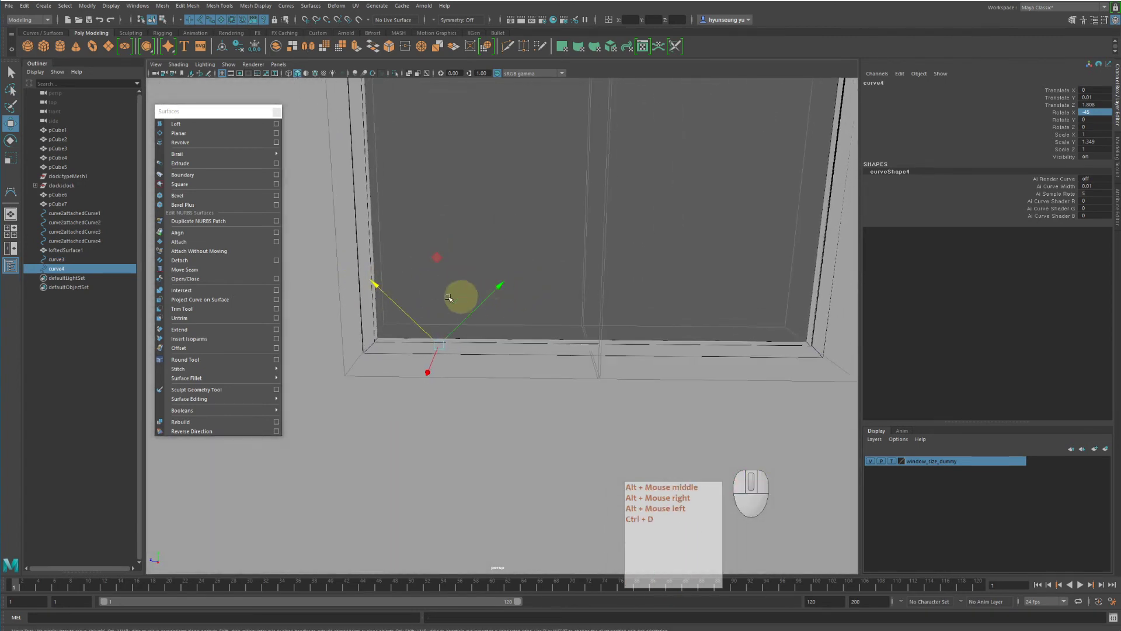
{"action": "right_click_drag", "start_coordinate": [497, 343], "coordinate": [527, 325], "text": "alt"}
{"action": "middle_click_drag", "start_coordinate": [527, 325], "coordinate": [718, 253], "text": "alt"}
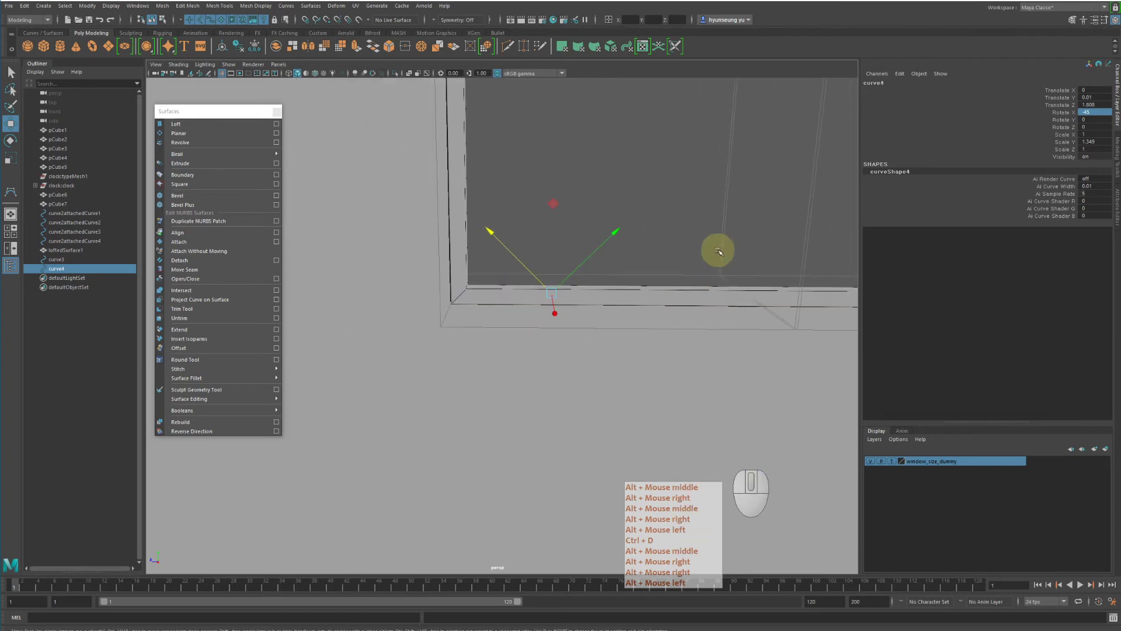
Reset Rotate X to 0 on both the duplicate and the original profile curve
{"action": "key", "text": "4"}
{"action": "key", "text": "5"}
{"action": "key", "text": "4"}
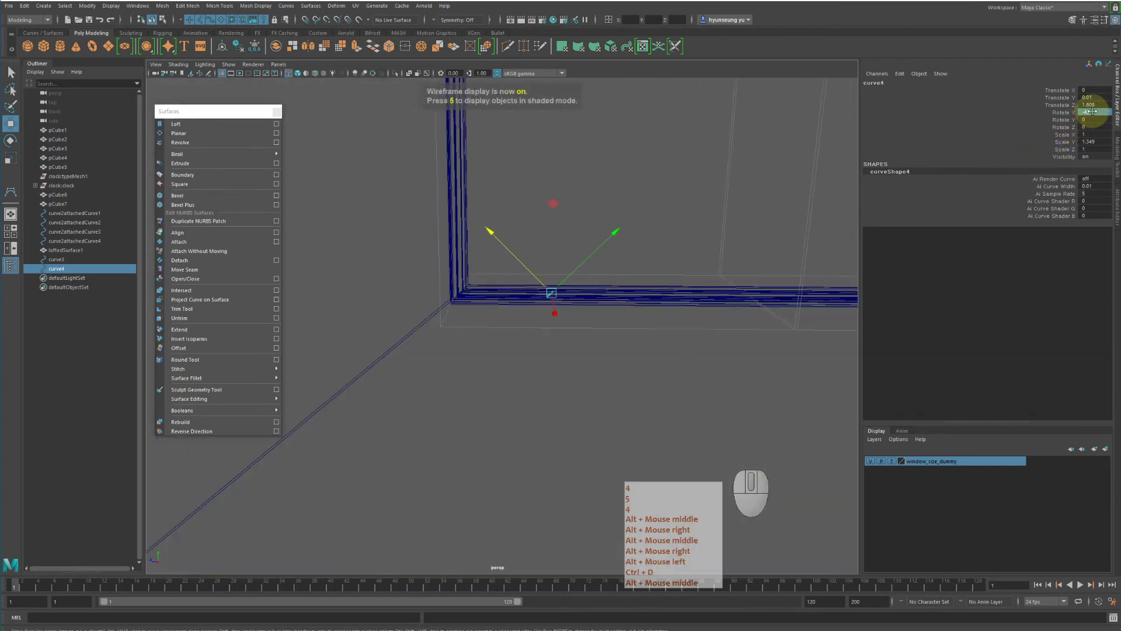
{"action": "key", "text": "5"}
{"action": "left_click", "coordinate": [1105, 114]}
{"action": "type", "text": "0"}
{"action": "key", "text": "Return"}
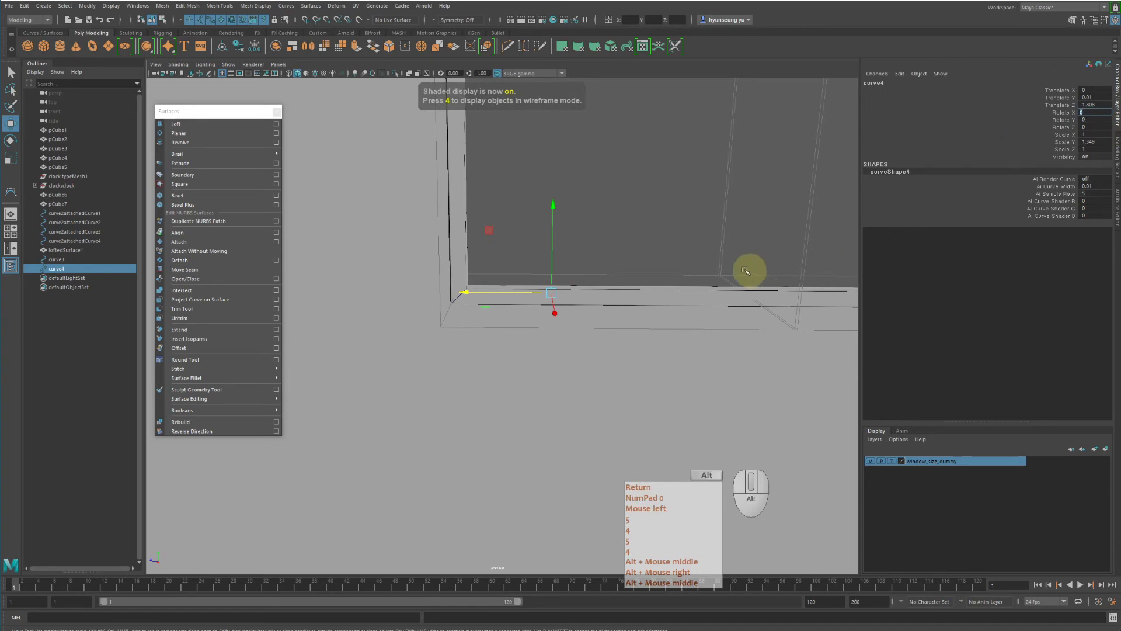
{"action": "middle_click_drag", "start_coordinate": [745, 270], "coordinate": [708, 320], "text": "alt"}
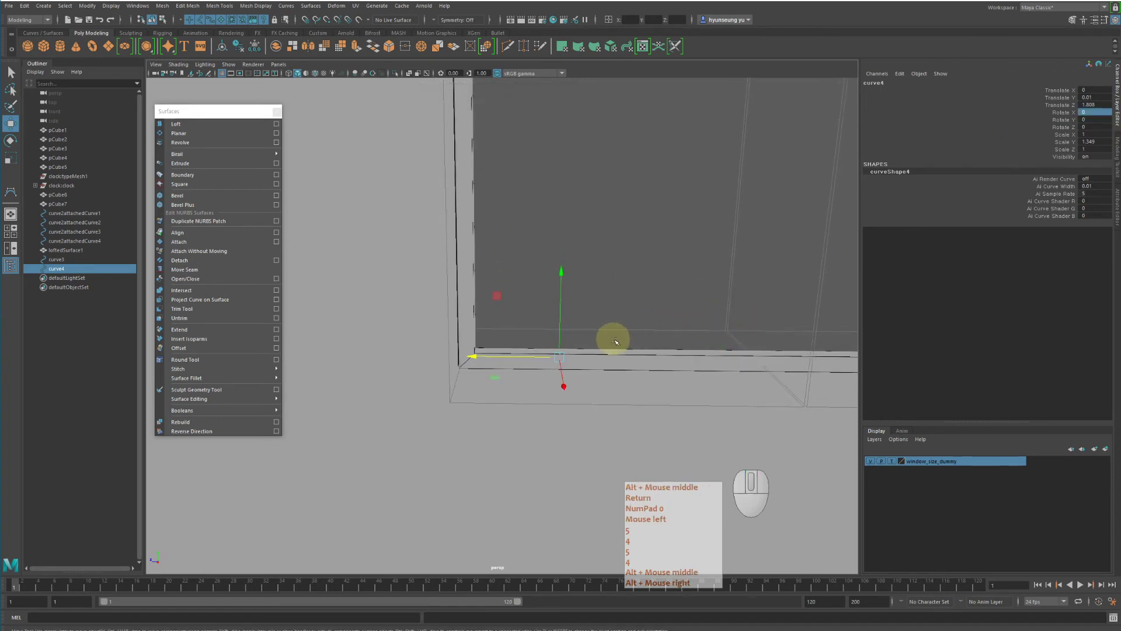
{"action": "left_click", "coordinate": [87, 259]}
{"action": "left_click_drag", "start_coordinate": [88, 259], "coordinate": [87, 269]}
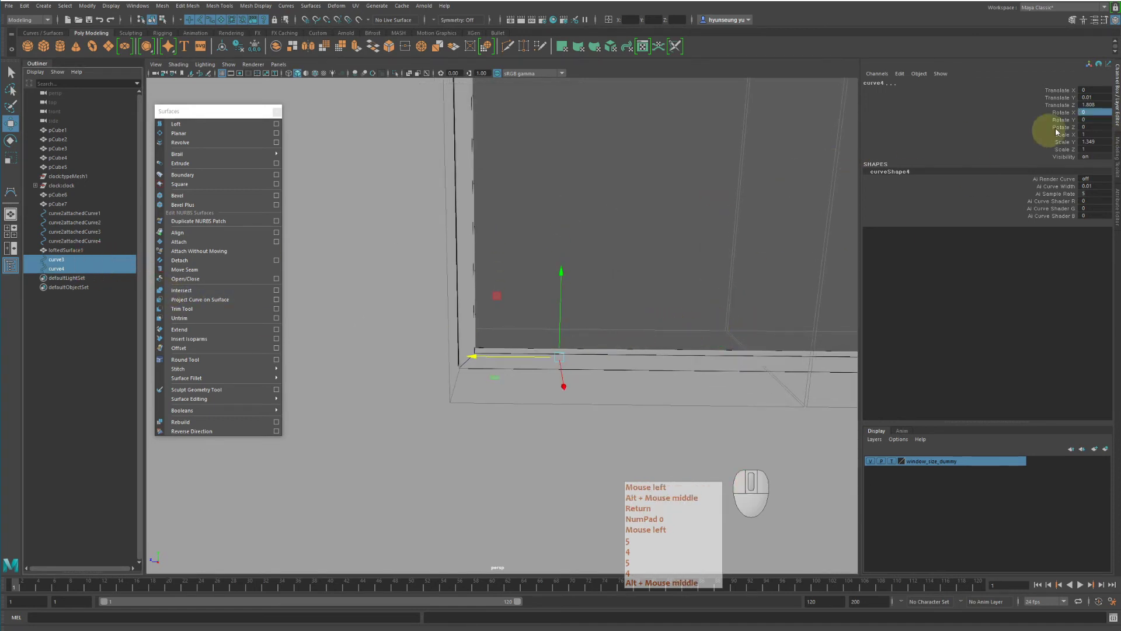
{"action": "left_click_drag", "start_coordinate": [1115, 113], "coordinate": [1107, 116]}
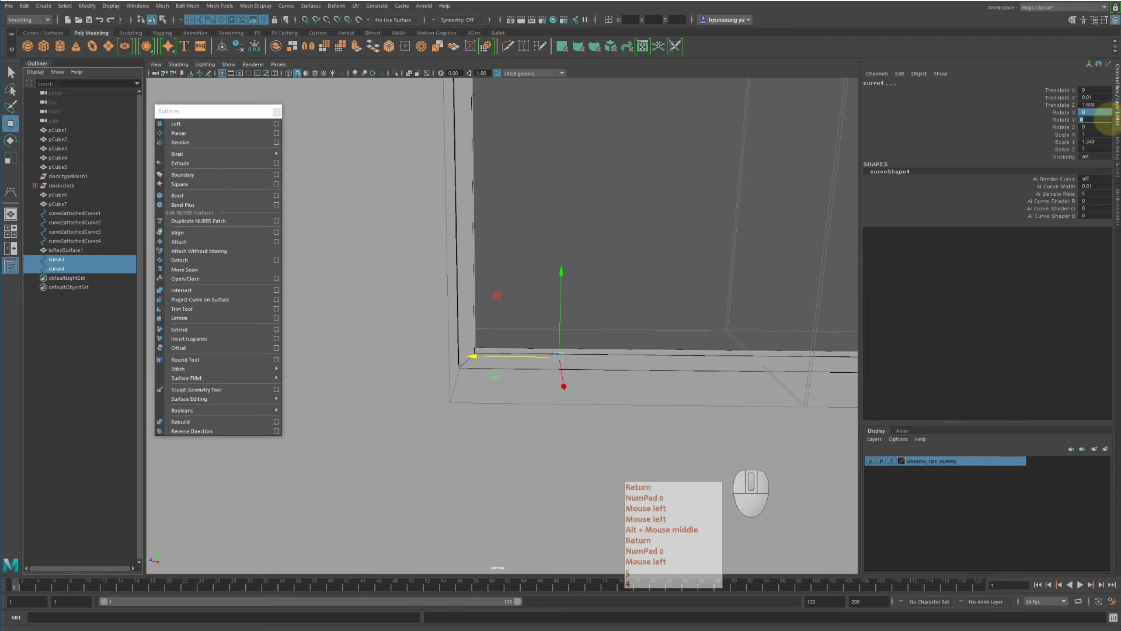
{"action": "middle_click_drag", "start_coordinate": [671, 243], "coordinate": [656, 282], "text": "alt"}
Move the duplicate profile curve alone along the lower frame member to a Translate Z of about -0.124
{"action": "key", "text": "4"}
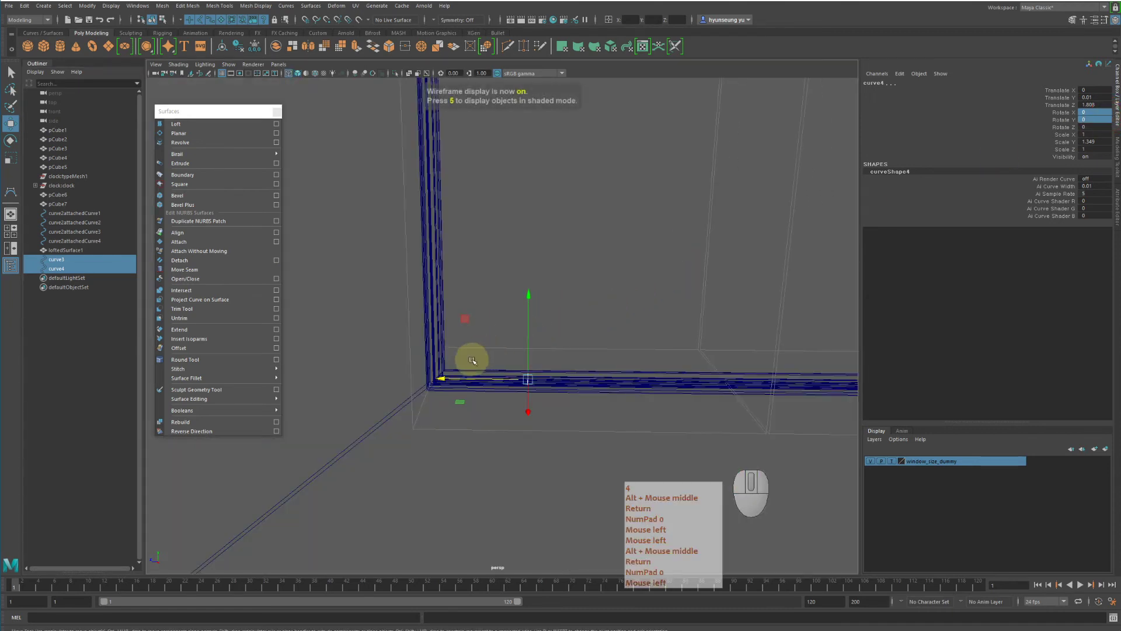
{"action": "left_click", "coordinate": [74, 259]}
{"action": "left_click", "coordinate": [75, 258]}
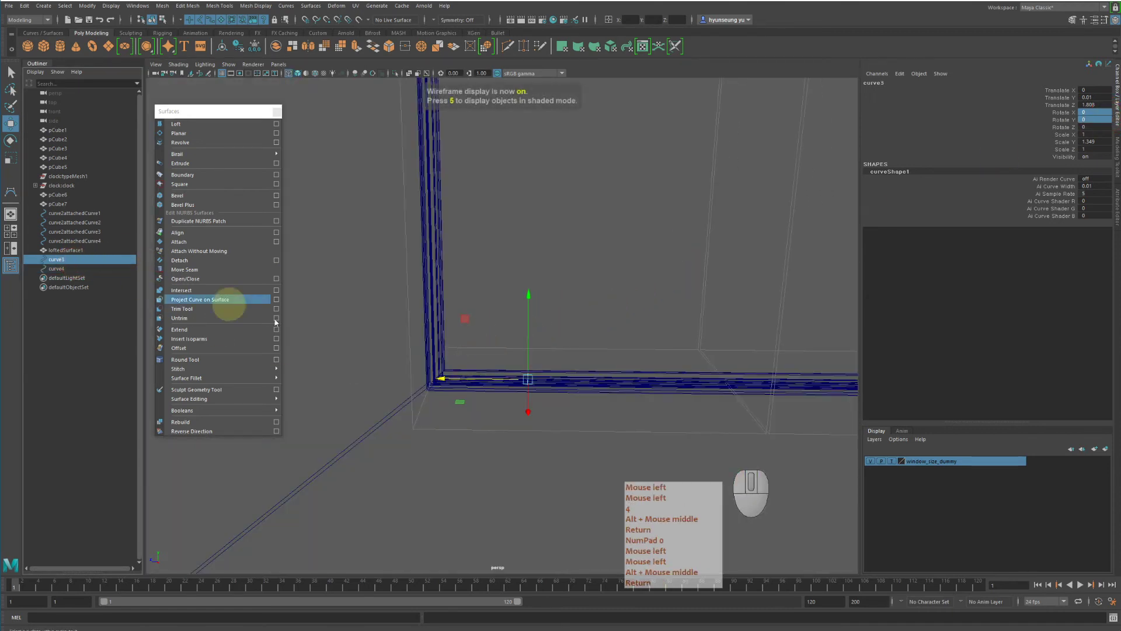
{"action": "left_click", "coordinate": [70, 269]}
{"action": "key", "text": "w"}
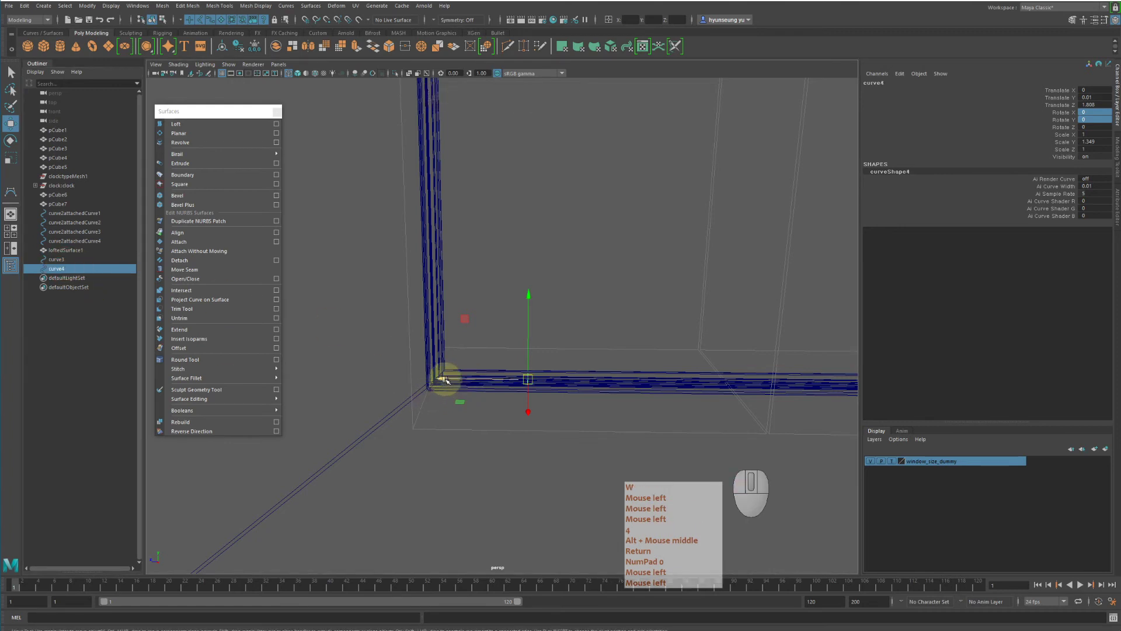
{"action": "left_click_drag", "start_coordinate": [445, 381], "coordinate": [570, 393]}
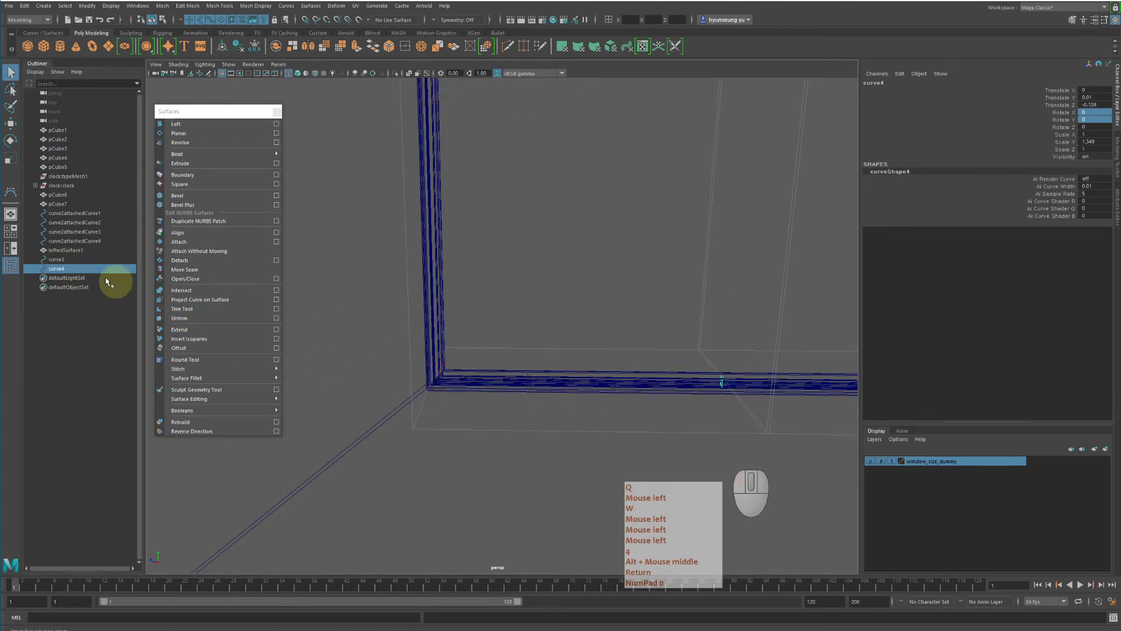
Duplicate both profile curves together and raise the copies to a Translate Y of about 2.14
{"action": "key", "text": "q"}
{"action": "left_click", "coordinate": [73, 259], "text": "shift"}
{"action": "right_click_drag", "start_coordinate": [500, 299], "coordinate": [583, 296], "text": "alt"}
{"action": "key", "text": "ctrl+d"}
{"action": "key", "text": "ctrl+s"}
{"action": "key", "text": "w"}
{"action": "left_click_drag", "start_coordinate": [517, 272], "coordinate": [517, 140]}
Select only the two lower profile curves and raise them off the frame to a Translate Y of about 0.63
{"action": "right_click_drag", "start_coordinate": [556, 227], "coordinate": [683, 275], "text": "alt"}
{"action": "key", "text": "q"}
{"action": "left_click_drag", "start_coordinate": [499, 349], "coordinate": [752, 387]}
{"action": "left_click_drag", "start_coordinate": [785, 345], "coordinate": [816, 407], "text": "ctrl"}
{"action": "middle_click_drag", "start_coordinate": [760, 399], "coordinate": [754, 425], "text": "alt"}
{"action": "key", "text": "w"}
{"action": "left_click_drag", "start_coordinate": [519, 331], "coordinate": [520, 264]}
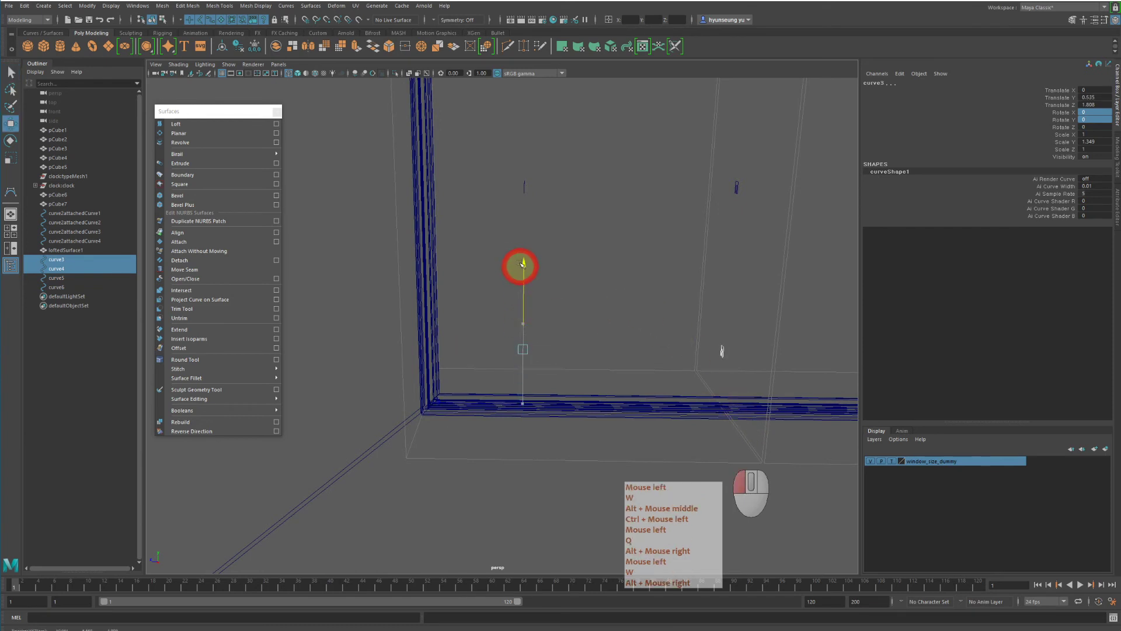
{"action": "middle_click_drag", "start_coordinate": [606, 284], "coordinate": [625, 320], "text": "alt"}
{"action": "key", "text": "5"}
{"action": "left_click_drag", "start_coordinate": [629, 309], "coordinate": [634, 292], "text": "alt"}
{"action": "right_click_drag", "start_coordinate": [633, 292], "coordinate": [630, 292], "text": "alt"}
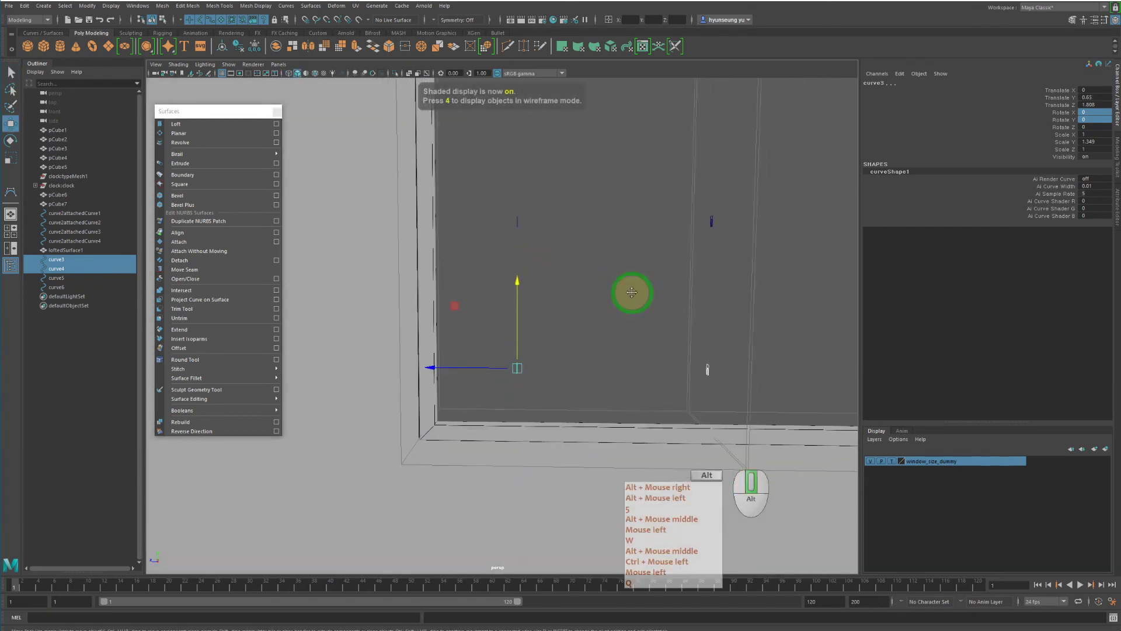
{"action": "middle_click_drag", "start_coordinate": [630, 293], "coordinate": [631, 313], "text": "alt"}
Select the lower-left profile curve and set its Rotate X to -45
{"action": "left_click", "coordinate": [630, 313]}
{"action": "left_click_drag", "start_coordinate": [500, 326], "coordinate": [557, 386]}
{"action": "key", "text": "e"}
{"action": "middle_click_drag", "start_coordinate": [569, 363], "coordinate": [605, 333], "text": "alt"}
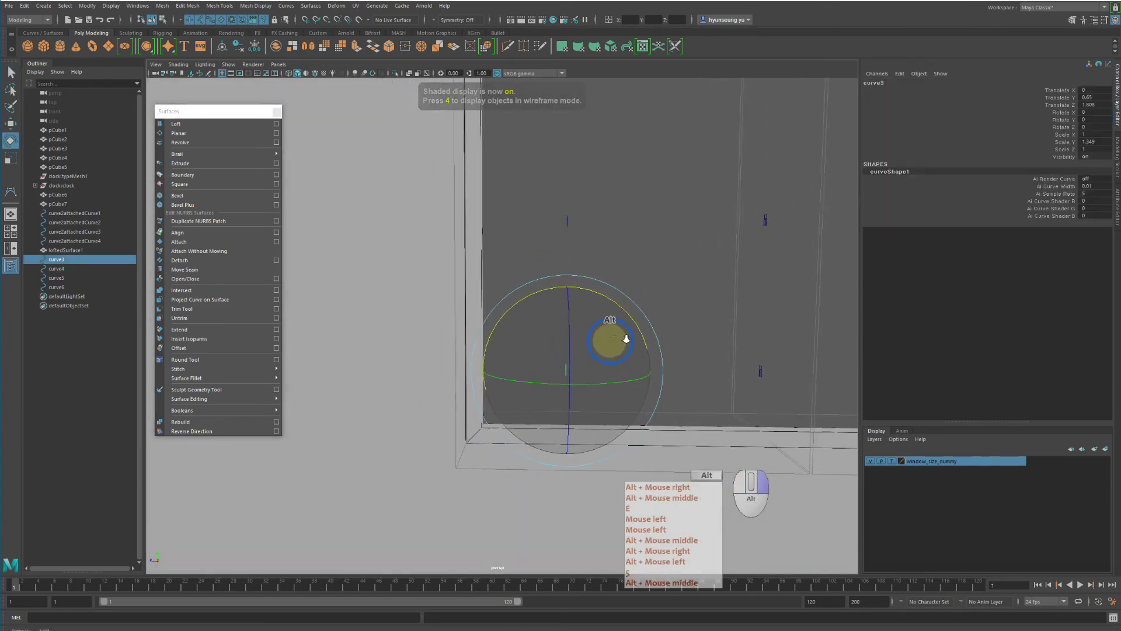
{"action": "right_click_drag", "start_coordinate": [606, 333], "coordinate": [646, 328], "text": "alt"}
{"action": "left_click_drag", "start_coordinate": [648, 330], "coordinate": [682, 369]}
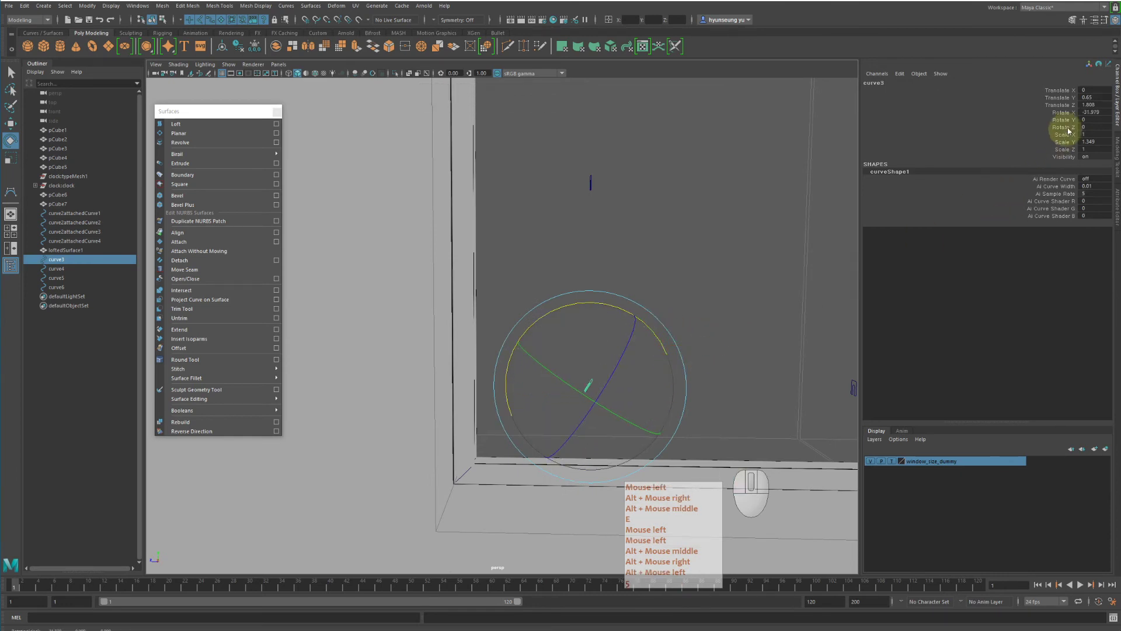
{"action": "middle_click_drag", "start_coordinate": [680, 321], "coordinate": [666, 279], "text": "alt"}
{"action": "left_click_drag", "start_coordinate": [665, 279], "coordinate": [695, 275], "text": "alt"}
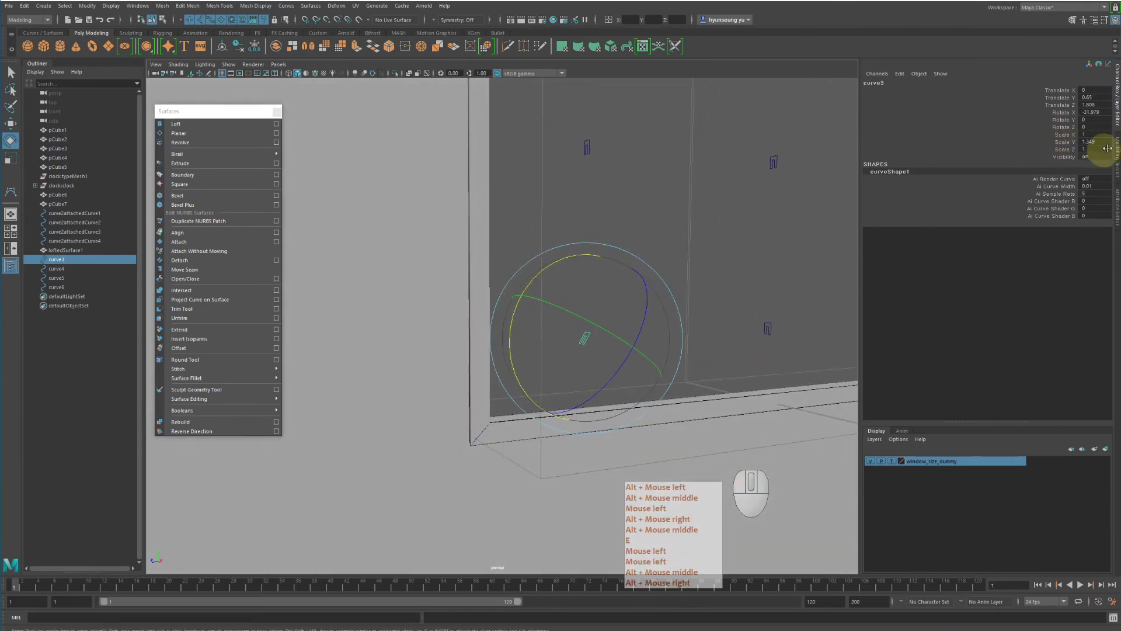
{"action": "left_click", "coordinate": [1097, 113]}
{"action": "type", "text": "+-"}
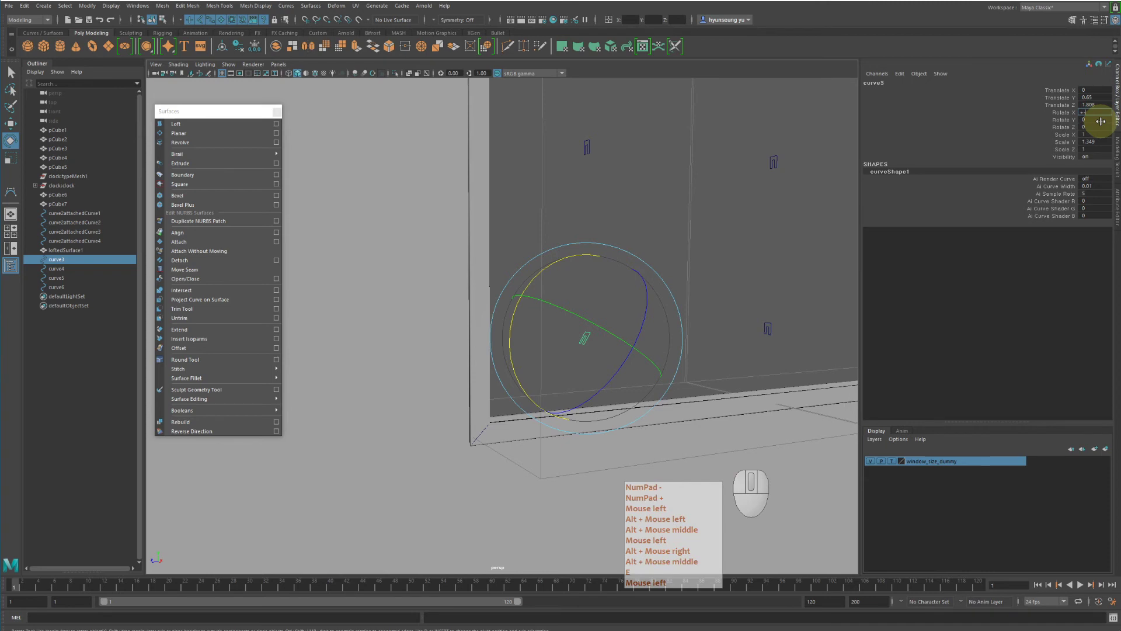
{"action": "key", "text": "BackSpace"}
{"action": "key", "text": "BackSpace"}
{"action": "type", "text": "-45"}
{"action": "key", "text": "Return"}
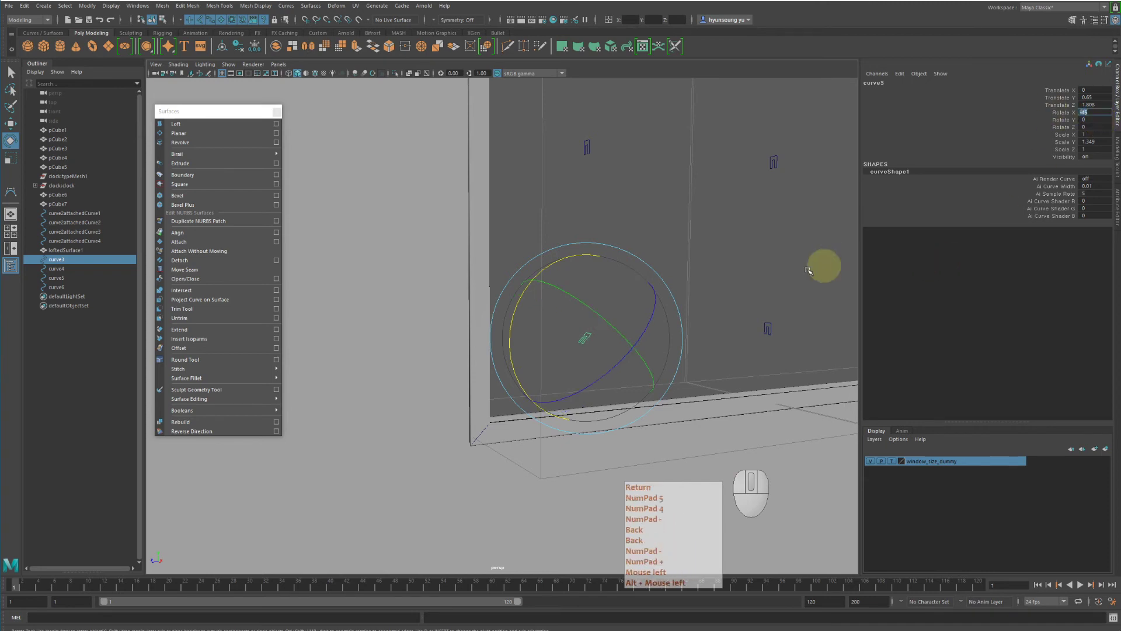
Select the lower-right profile curve and set its Rotate X to 45
{"action": "left_click_drag", "start_coordinate": [698, 310], "coordinate": [783, 350]}
{"action": "key", "text": "e"}
{"action": "left_click_drag", "start_coordinate": [756, 288], "coordinate": [1013, 193]}
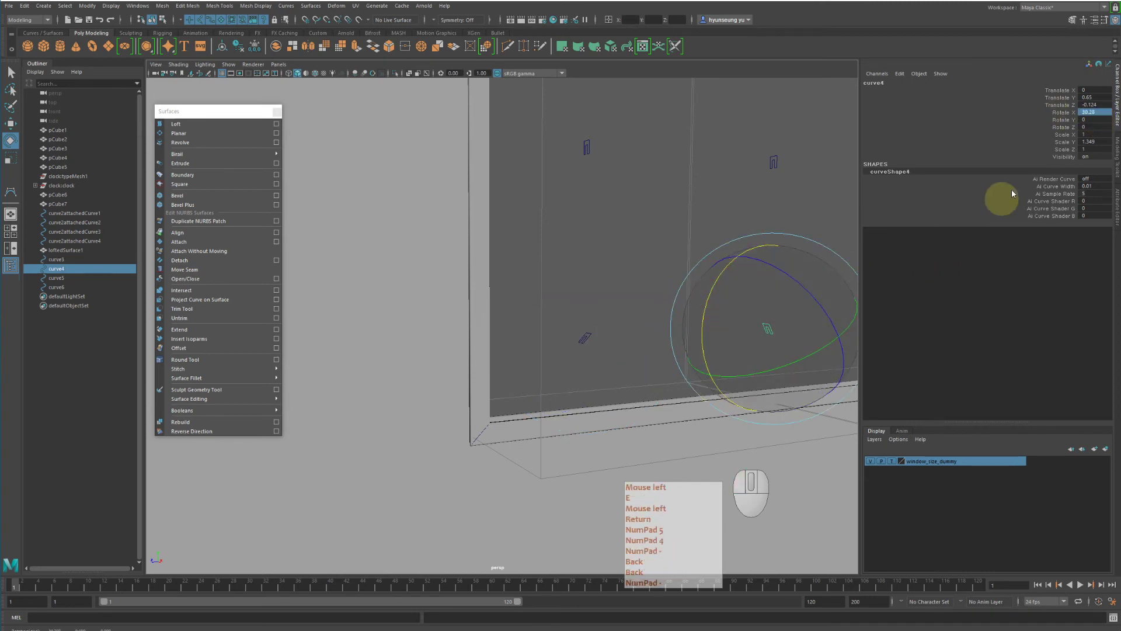
{"action": "left_click", "coordinate": [1101, 113]}
{"action": "type", "text": "45"}
{"action": "key", "text": "Return"}
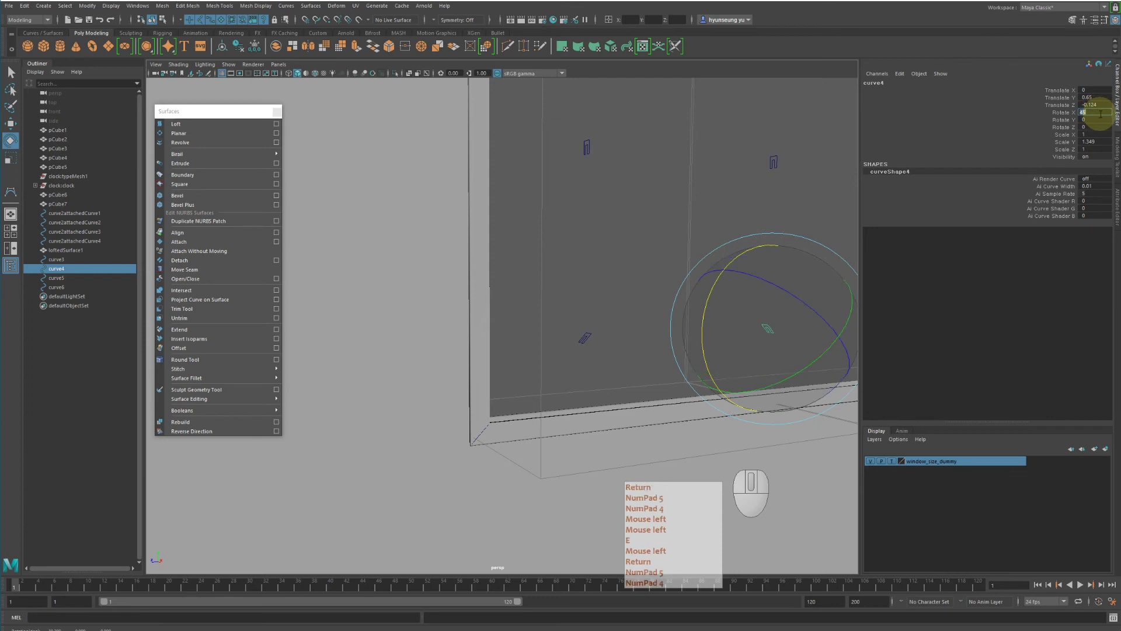
Select the upper-left profile curve and set its Rotate X to -135
{"action": "left_click_drag", "start_coordinate": [575, 124], "coordinate": [609, 179]}
{"action": "left_click_drag", "start_coordinate": [610, 178], "coordinate": [633, 165], "text": "alt"}
{"action": "key", "text": "e"}
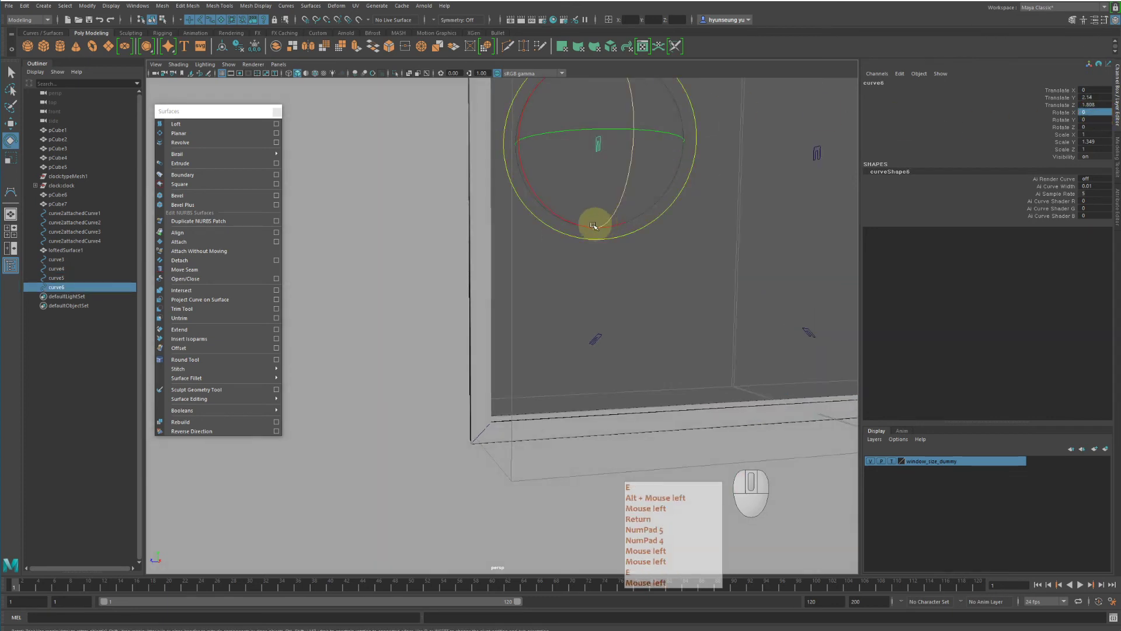
{"action": "left_click_drag", "start_coordinate": [595, 220], "coordinate": [560, 201]}
{"action": "middle_click_drag", "start_coordinate": [561, 201], "coordinate": [1051, 105]}
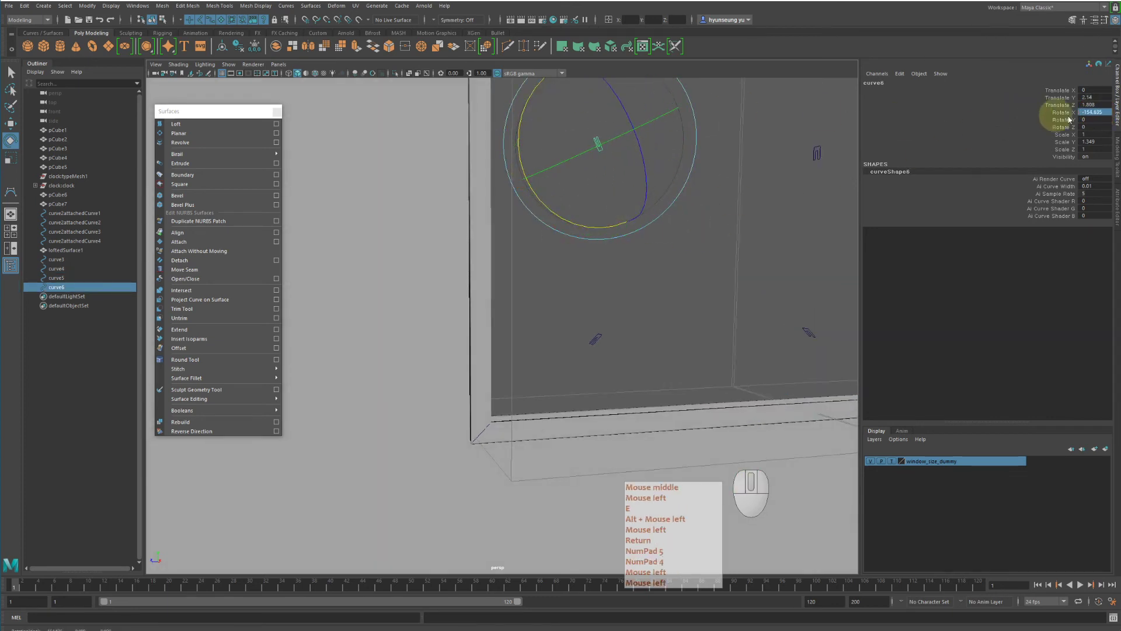
{"action": "left_click", "coordinate": [1101, 112]}
{"action": "type", "text": "-13.5"}
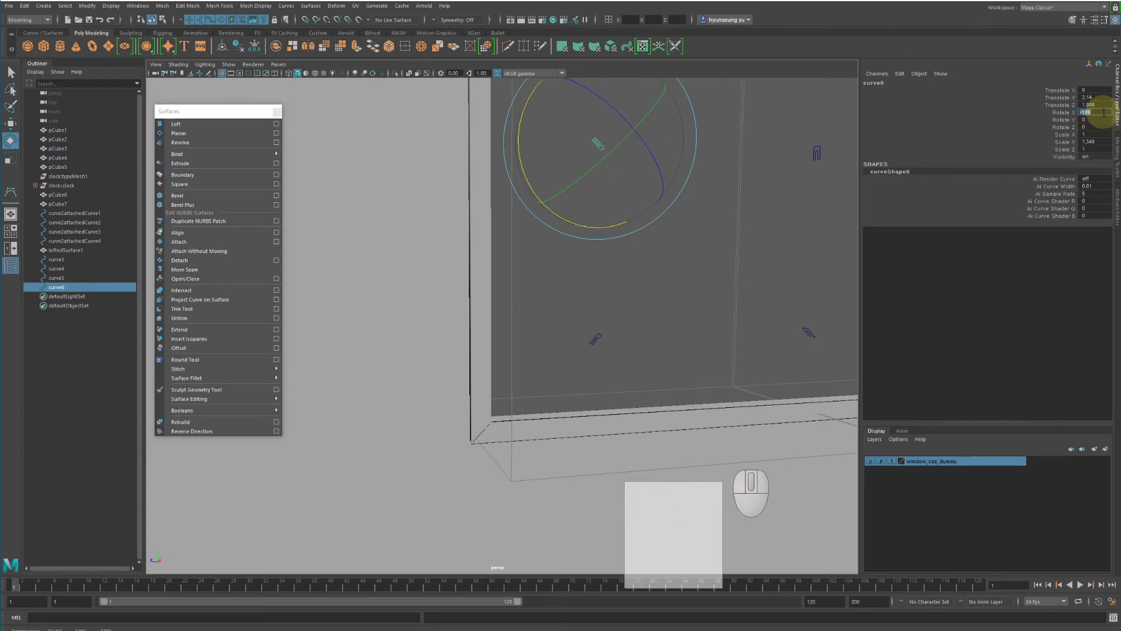
Select the upper-right profile curve and set its Rotate X to 135
{"action": "left_click_drag", "start_coordinate": [780, 145], "coordinate": [829, 177]}
{"action": "key", "text": "e"}
{"action": "left_click_drag", "start_coordinate": [746, 174], "coordinate": [753, 222]}
{"action": "left_click", "coordinate": [1094, 112]}
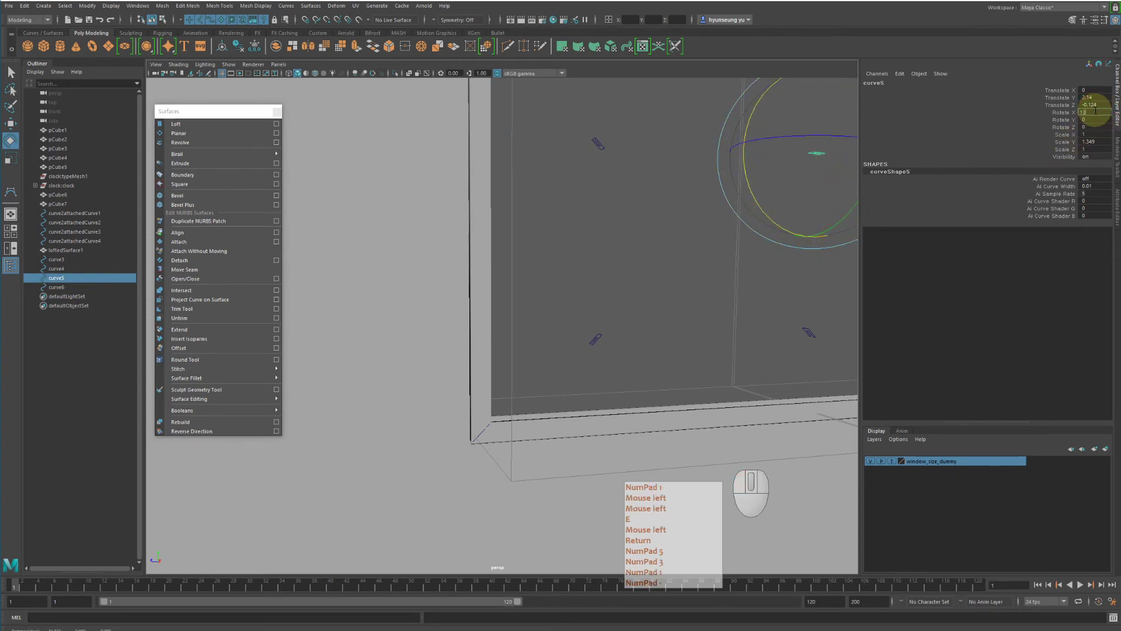
Select the upper-left, lower-left, lower-right and upper-right profile curves in that order and loft them into a rectangular sash
{"action": "right_click_drag", "start_coordinate": [776, 206], "coordinate": [695, 209], "text": "alt"}
{"action": "middle_click_drag", "start_coordinate": [694, 209], "coordinate": [679, 212], "text": "alt"}
{"action": "left_click_drag", "start_coordinate": [679, 213], "coordinate": [671, 218], "text": "alt"}
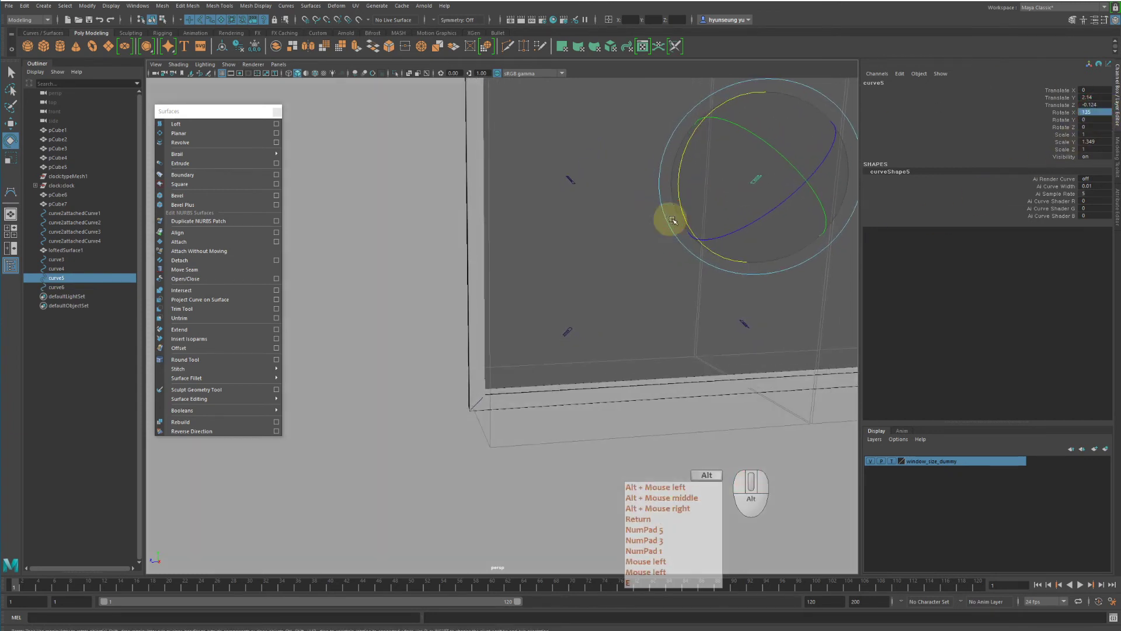
{"action": "key", "text": "q"}
{"action": "left_click_drag", "start_coordinate": [547, 166], "coordinate": [587, 193]}
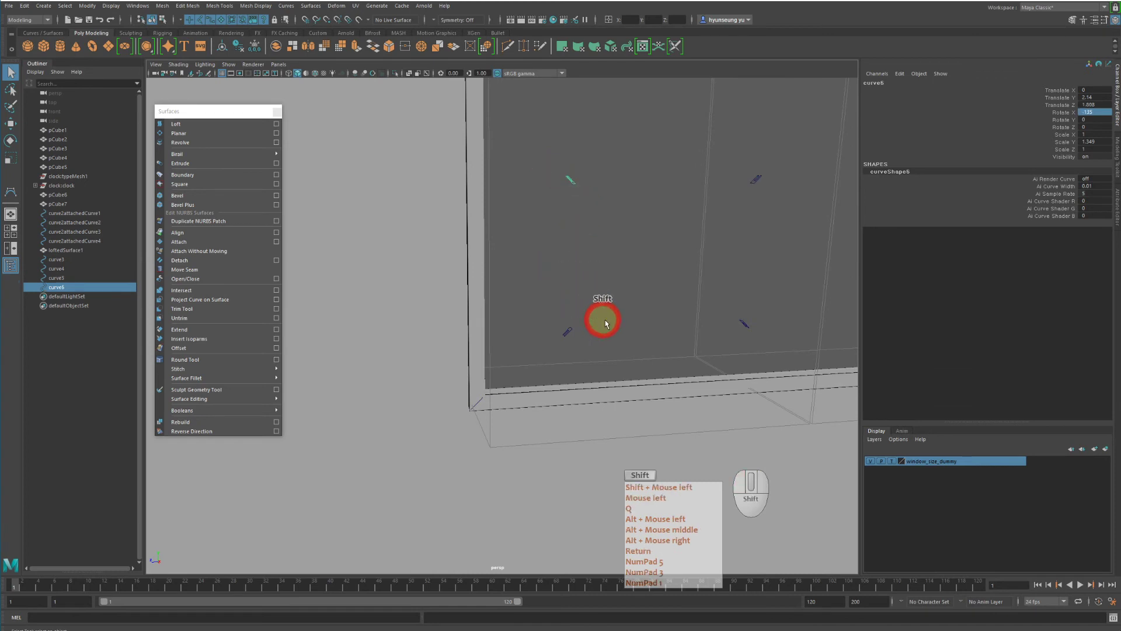
{"action": "left_click", "coordinate": [576, 332], "text": "shift"}
{"action": "left_click", "coordinate": [753, 325], "text": "shift"}
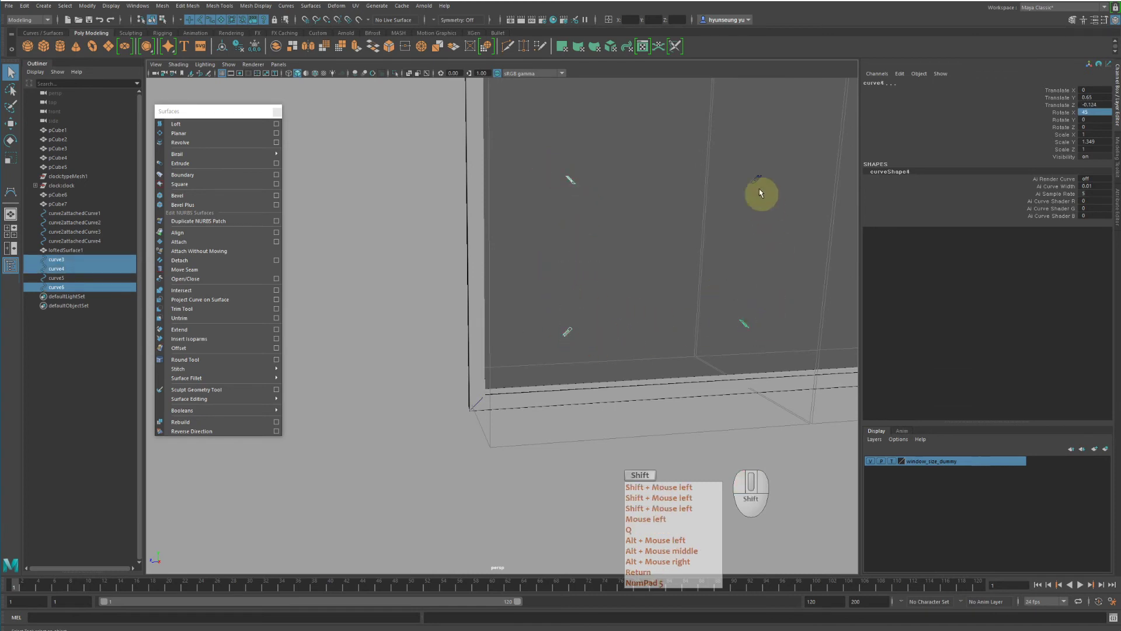
{"action": "left_click", "coordinate": [766, 196], "text": "shift"}
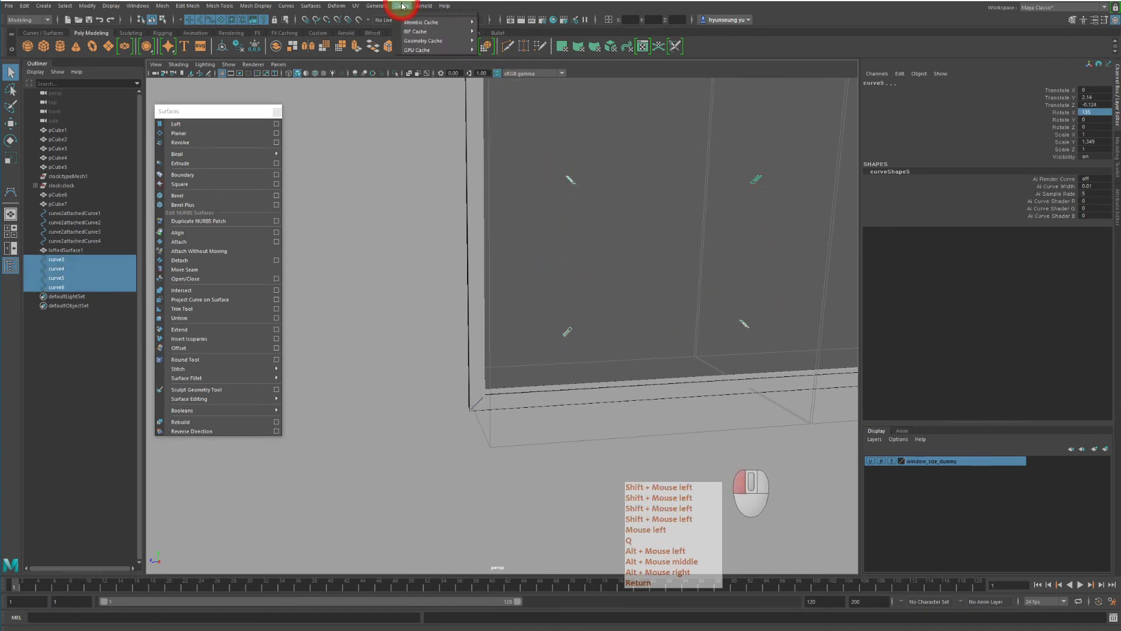
{"action": "left_click", "coordinate": [310, 6]}
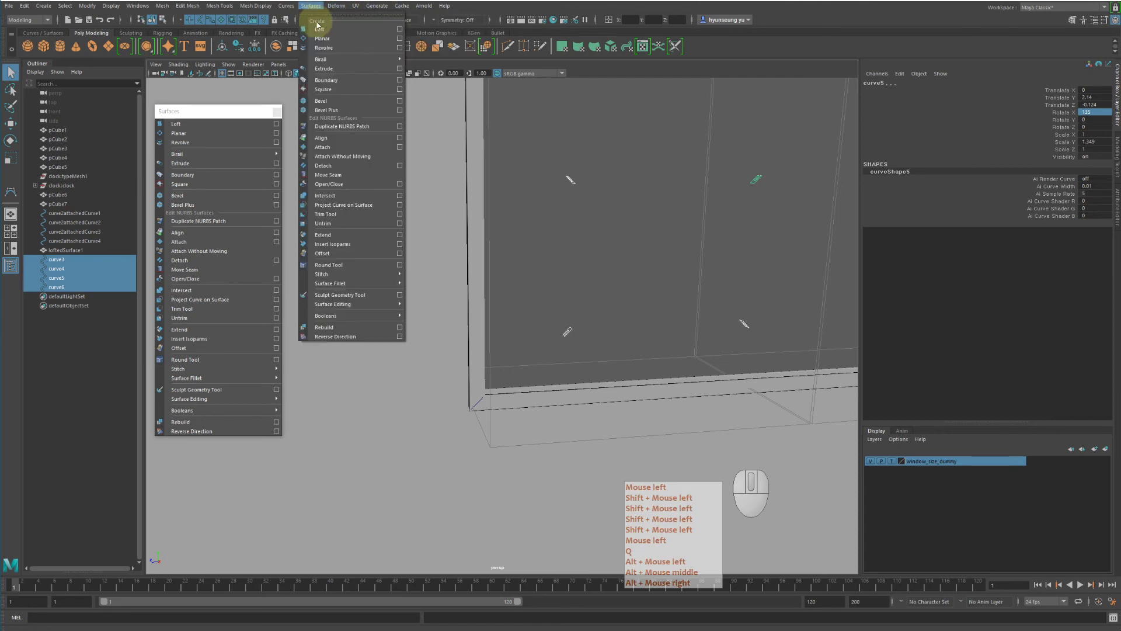
{"action": "left_click", "coordinate": [324, 28]}
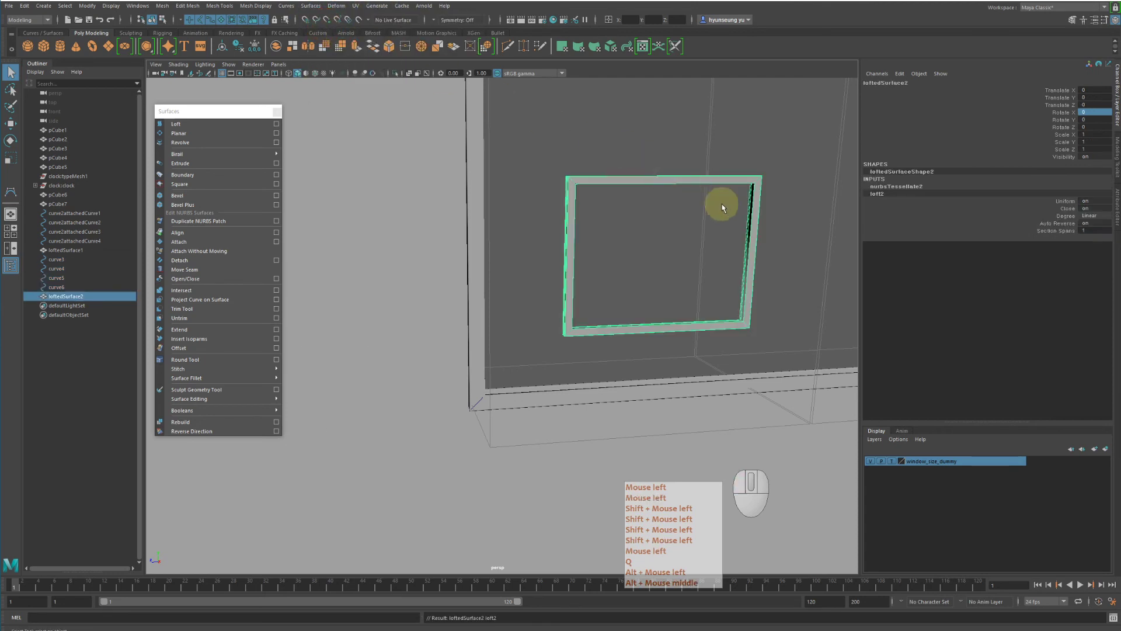
Examine the lofted sash from several angles, checking its corners and its size against the window frame
{"action": "middle_click_drag", "start_coordinate": [720, 205], "coordinate": [656, 176], "text": "alt"}
{"action": "left_click_drag", "start_coordinate": [655, 175], "coordinate": [689, 166], "text": "alt"}
{"action": "left_click_drag", "start_coordinate": [647, 196], "coordinate": [604, 129], "text": "alt"}
{"action": "middle_click_drag", "start_coordinate": [604, 128], "coordinate": [597, 160], "text": "alt"}
{"action": "left_click_drag", "start_coordinate": [598, 160], "coordinate": [578, 193], "text": "alt"}
{"action": "middle_click_drag", "start_coordinate": [578, 193], "coordinate": [558, 294], "text": "alt"}
{"action": "left_click_drag", "start_coordinate": [559, 295], "coordinate": [530, 276], "text": "alt"}
{"action": "right_click_drag", "start_coordinate": [530, 276], "coordinate": [637, 261], "text": "alt"}
{"action": "left_click_drag", "start_coordinate": [637, 261], "coordinate": [558, 207], "text": "alt"}
{"action": "right_click_drag", "start_coordinate": [558, 208], "coordinate": [514, 204], "text": "alt"}
{"action": "left_click_drag", "start_coordinate": [513, 205], "coordinate": [608, 215], "text": "alt"}
{"action": "right_click_drag", "start_coordinate": [608, 215], "coordinate": [548, 180], "text": "alt"}
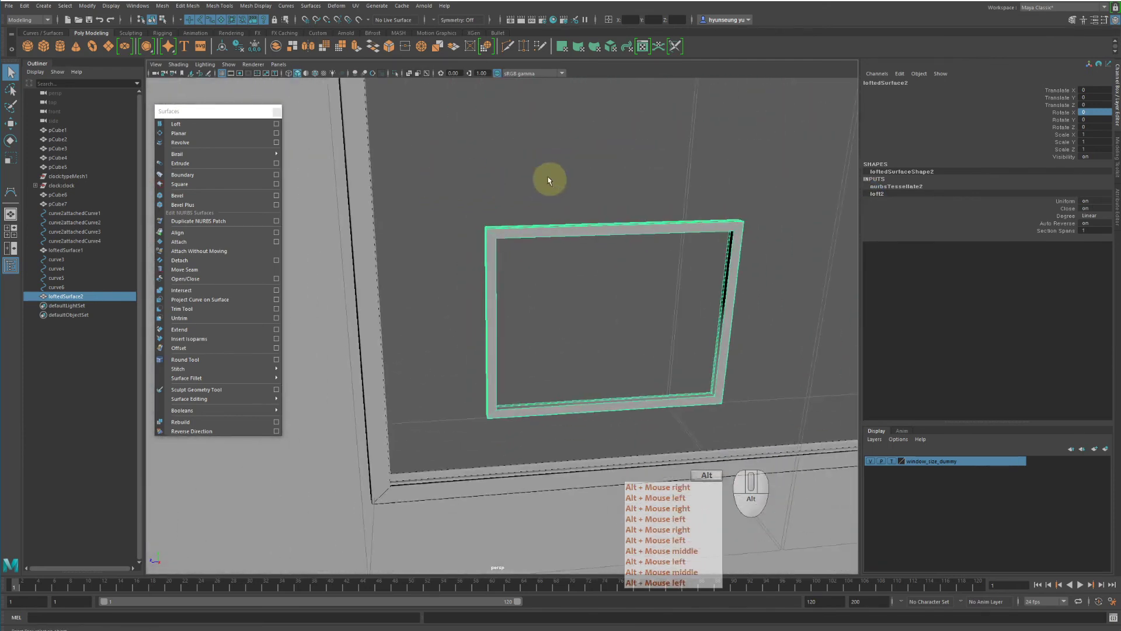
{"action": "left_click_drag", "start_coordinate": [548, 181], "coordinate": [496, 172], "text": "alt"}
{"action": "right_click_drag", "start_coordinate": [496, 172], "coordinate": [441, 162], "text": "alt"}
Select only the sash's four source profile curves, leaving out the lofted surface, and delete them
{"action": "left_click_drag", "start_coordinate": [504, 229], "coordinate": [726, 283], "text": "alt"}
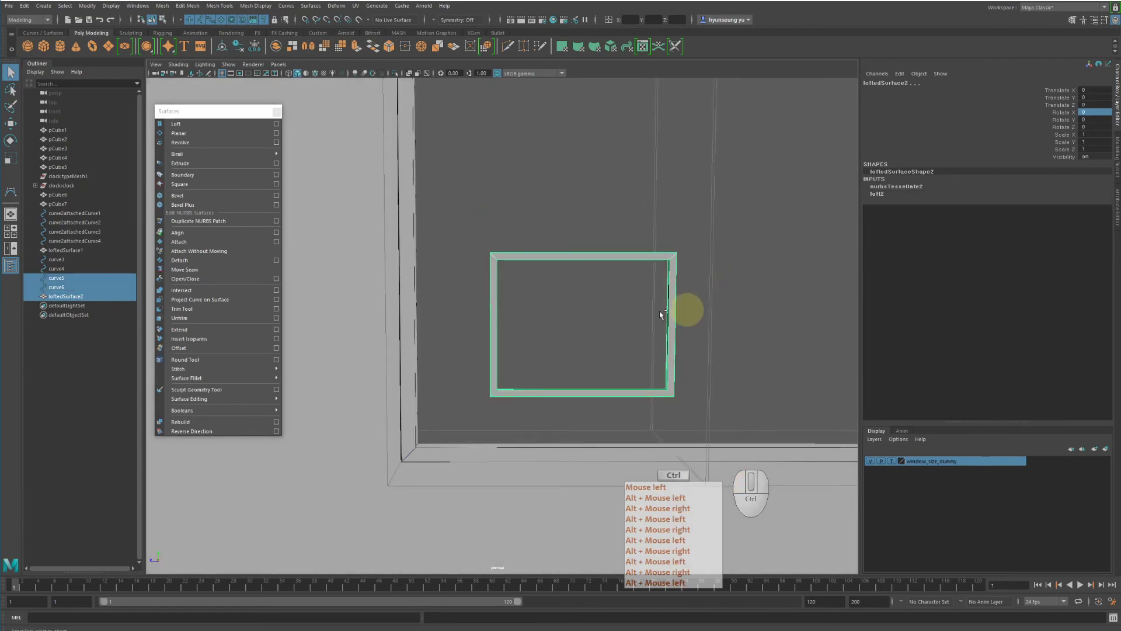
{"action": "left_click_drag", "start_coordinate": [466, 296], "coordinate": [740, 319], "text": "ctrl"}
{"action": "middle_click_drag", "start_coordinate": [747, 322], "coordinate": [713, 293], "text": "alt"}
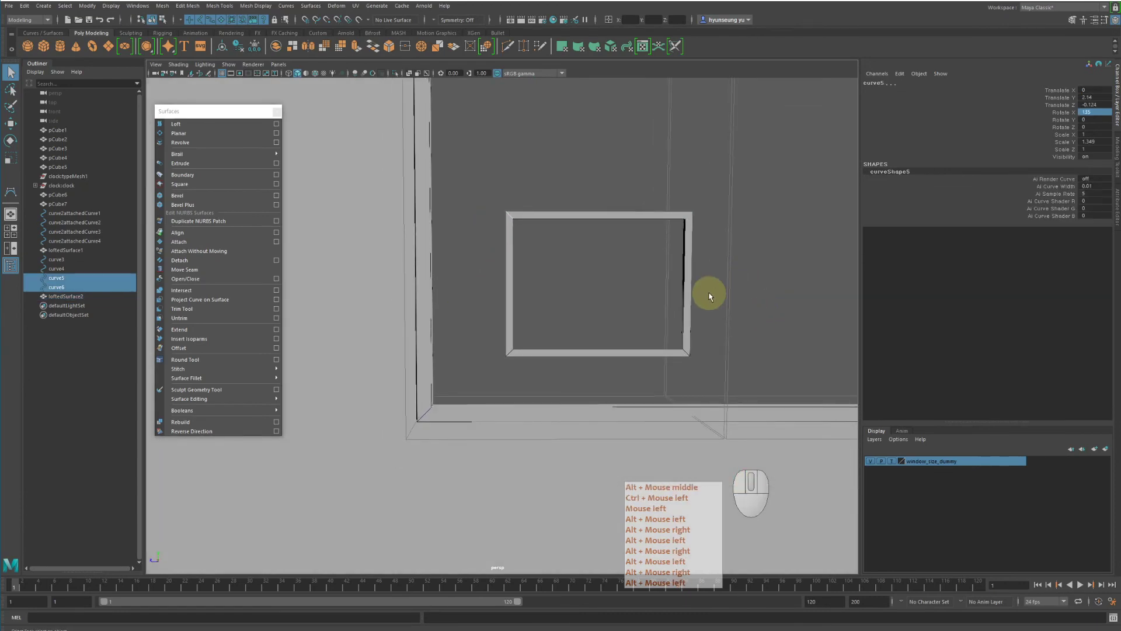
{"action": "left_click_drag", "start_coordinate": [476, 184], "coordinate": [776, 368]}
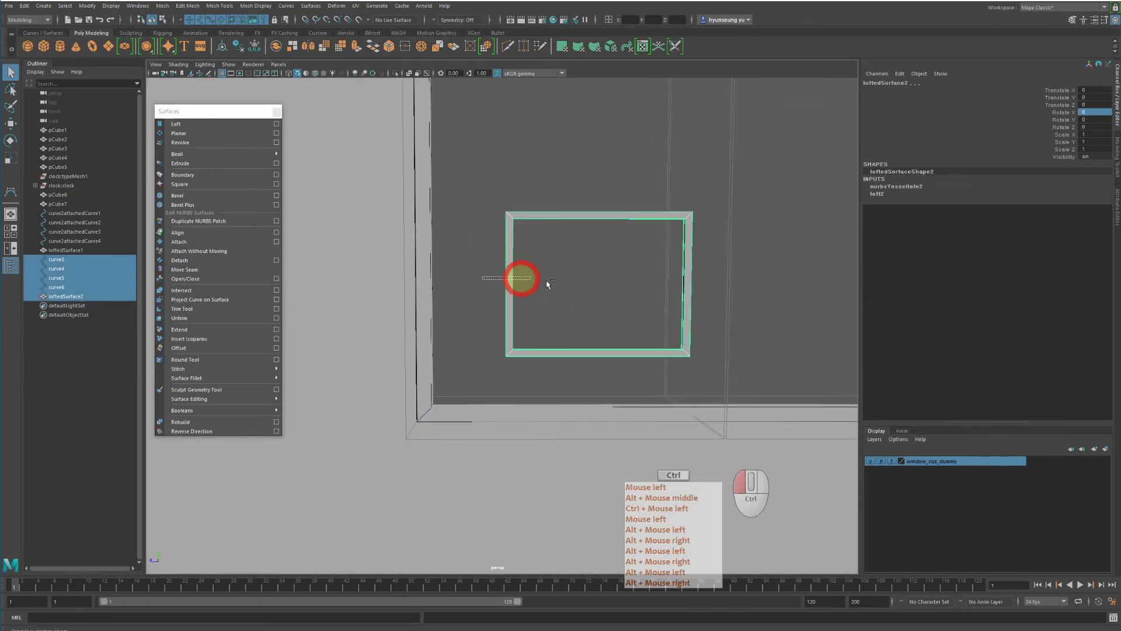
{"action": "left_click_drag", "start_coordinate": [545, 279], "coordinate": [548, 281], "text": "ctrl"}
{"action": "left_click_drag", "start_coordinate": [80, 261], "coordinate": [76, 288]}
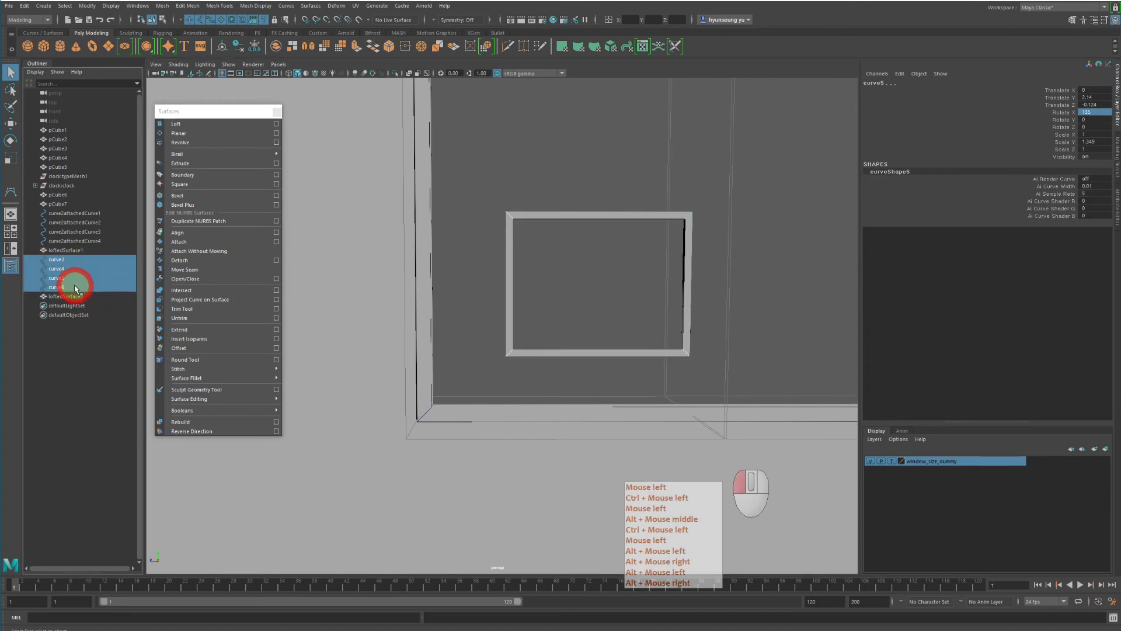
{"action": "key", "text": "Delete"}
In the side view, raise the sash's upper vertices to the inner top edge of the window frame
{"action": "left_click", "coordinate": [646, 273]}
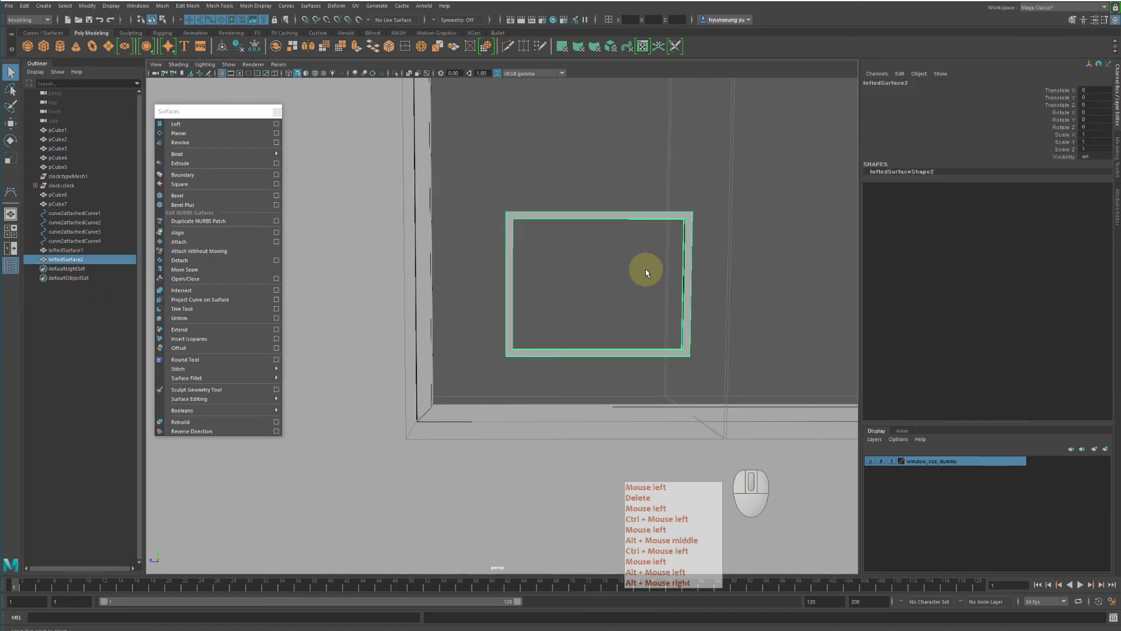
{"action": "key", "text": "space"}
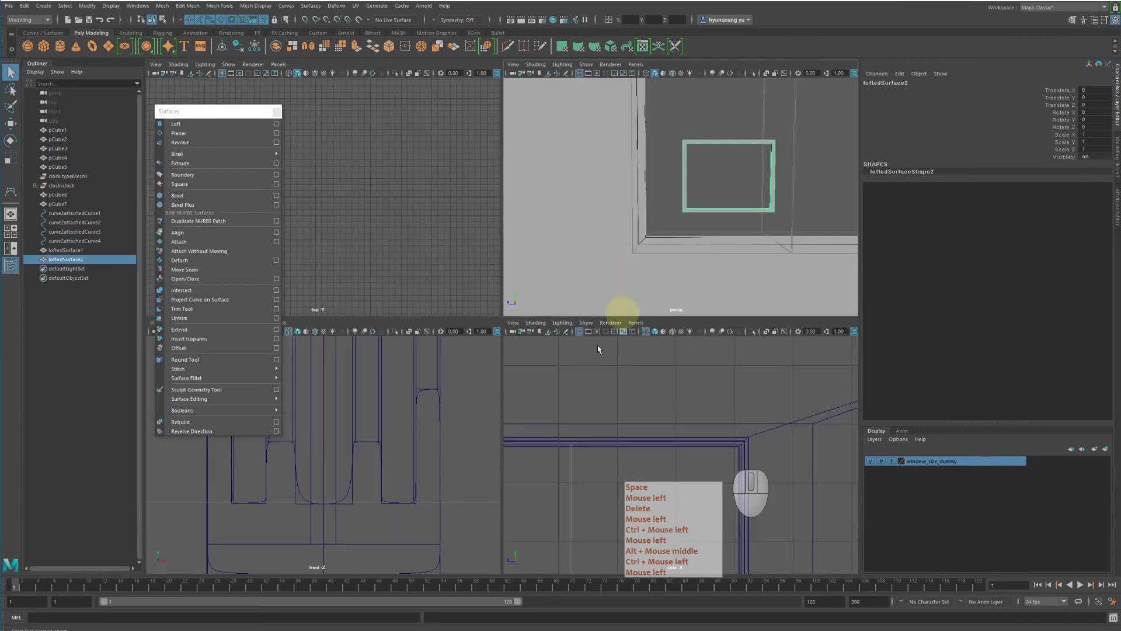
{"action": "key", "text": "space"}
{"action": "right_click_drag", "start_coordinate": [664, 390], "coordinate": [543, 344], "text": "alt"}
{"action": "right_click_drag", "start_coordinate": [569, 344], "coordinate": [494, 330], "text": "alt"}
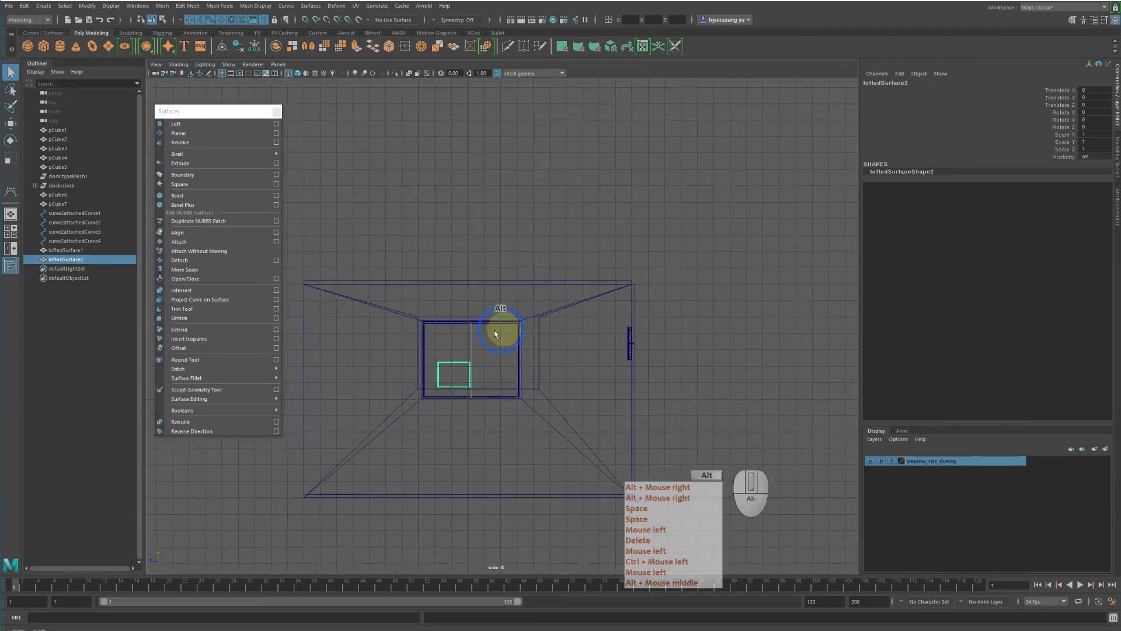
{"action": "middle_click_drag", "start_coordinate": [494, 331], "coordinate": [558, 305], "text": "alt"}
{"action": "right_click_drag", "start_coordinate": [476, 313], "coordinate": [551, 373], "text": "alt"}
{"action": "middle_click_drag", "start_coordinate": [550, 376], "coordinate": [555, 331], "text": "alt"}
{"action": "right_click_drag", "start_coordinate": [624, 315], "coordinate": [671, 303], "text": "alt"}
{"action": "right_click", "coordinate": [639, 278]}
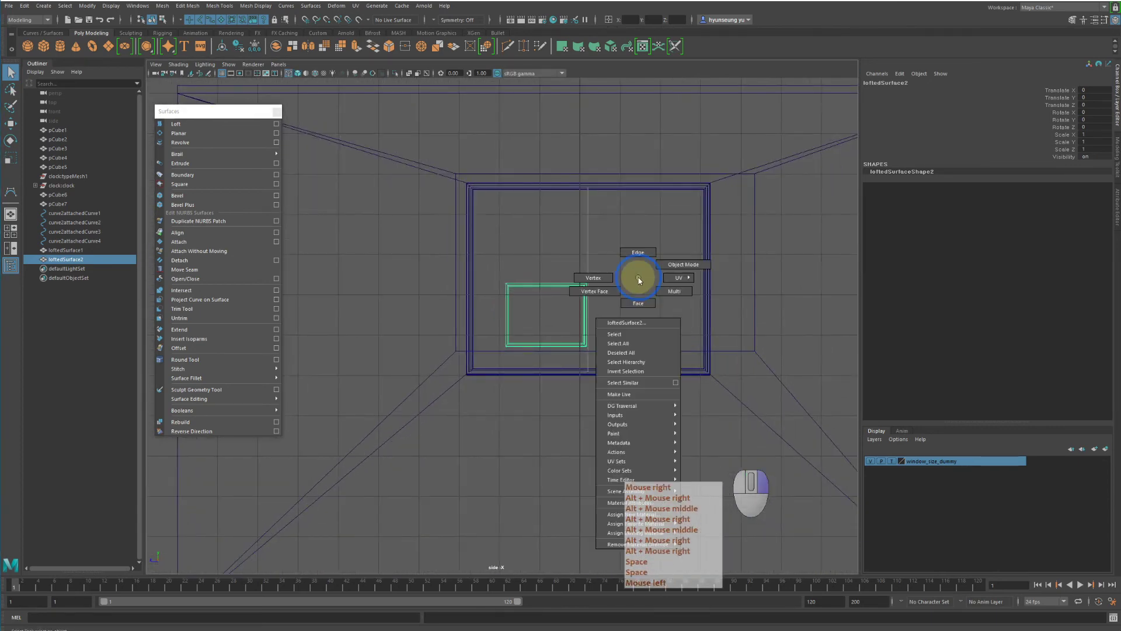
{"action": "left_click_drag", "start_coordinate": [493, 270], "coordinate": [676, 313]}
{"action": "key", "text": "w"}
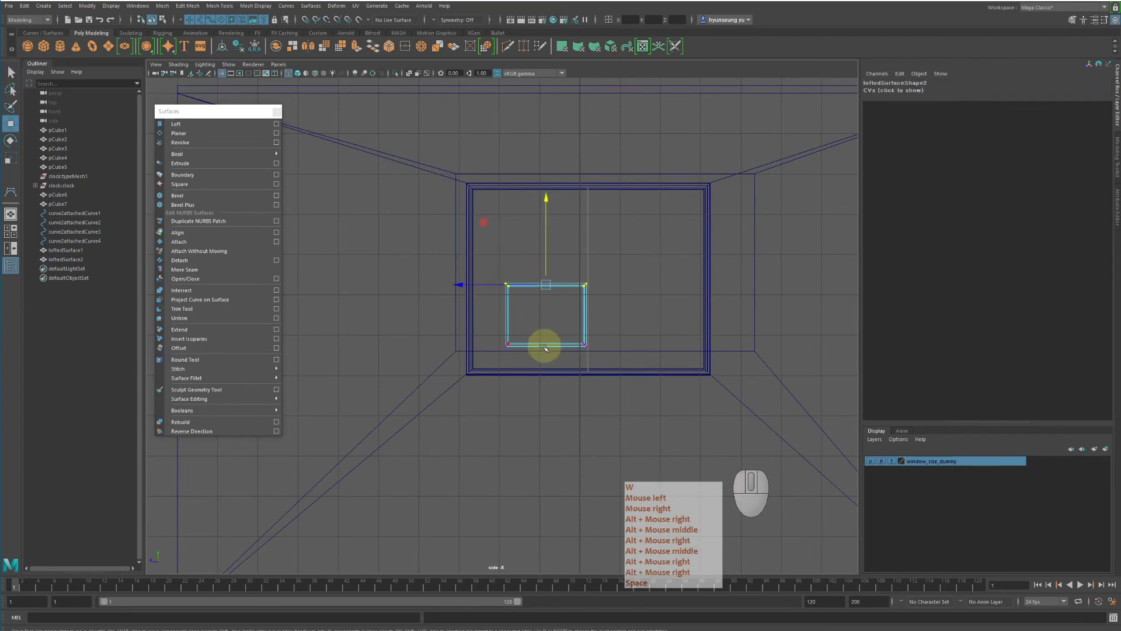
{"action": "left_click_drag", "start_coordinate": [555, 212], "coordinate": [550, 112]}
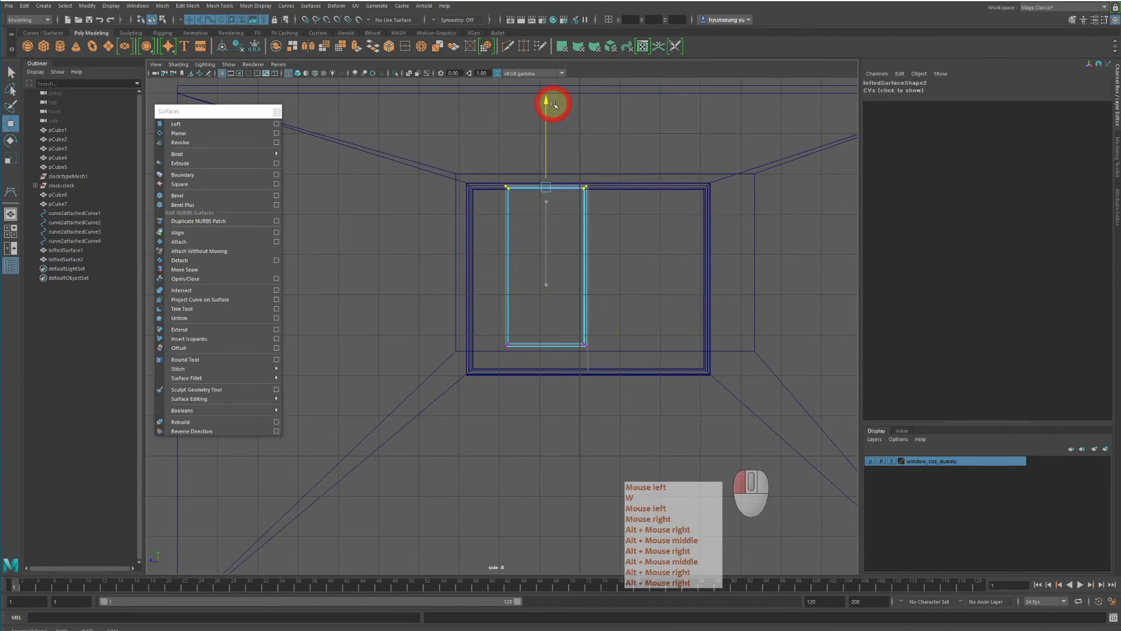
Lower the sash's bottom vertices to the frame's bottom edge and move its left-hand vertices out to the frame's left side
{"action": "right_click_drag", "start_coordinate": [459, 215], "coordinate": [588, 260], "text": "alt"}
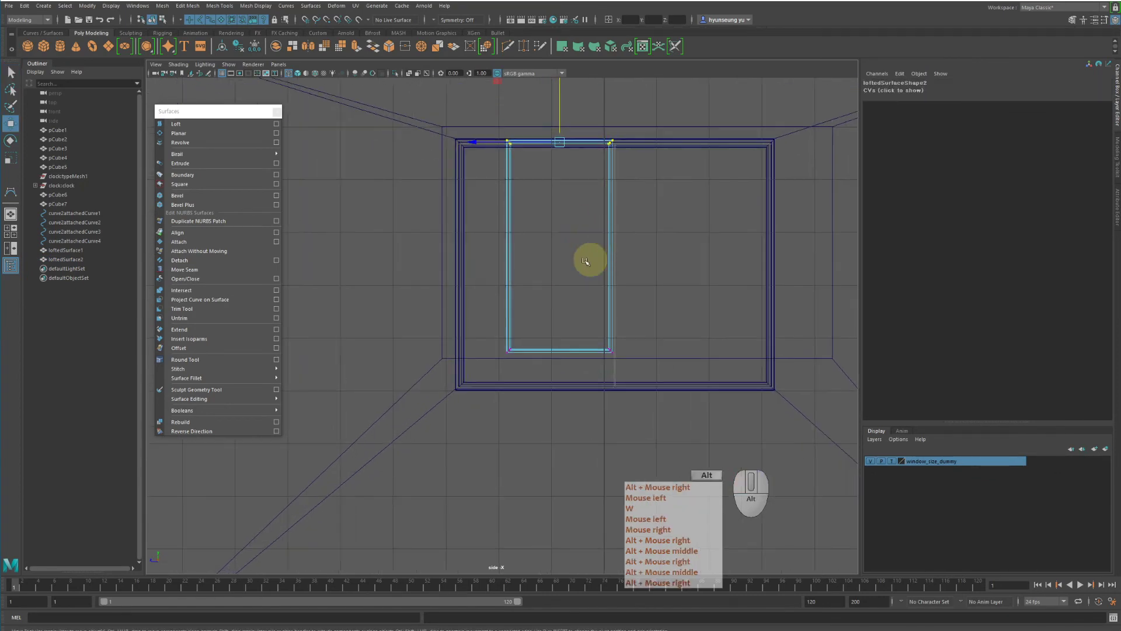
{"action": "middle_click_drag", "start_coordinate": [588, 260], "coordinate": [587, 244], "text": "alt"}
{"action": "left_click_drag", "start_coordinate": [447, 283], "coordinate": [664, 391]}
{"action": "key", "text": "w"}
{"action": "left_click_drag", "start_coordinate": [557, 256], "coordinate": [556, 290]}
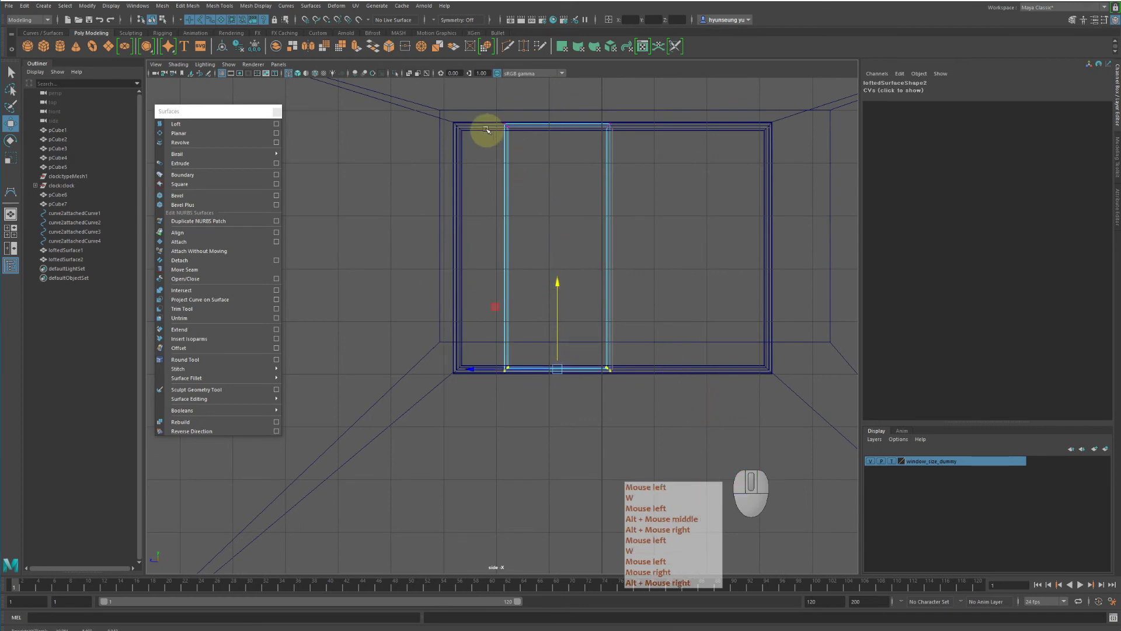
{"action": "left_click_drag", "start_coordinate": [485, 123], "coordinate": [545, 428]}
{"action": "left_click_drag", "start_coordinate": [420, 247], "coordinate": [374, 251]}
Nudge the sash's bottom vertices slightly up and its top vertices slightly down to fit inside the window frame
{"action": "right_click_drag", "start_coordinate": [350, 325], "coordinate": [391, 350], "text": "alt"}
{"action": "left_click_drag", "start_coordinate": [391, 351], "coordinate": [720, 398]}
{"action": "key", "text": "w"}
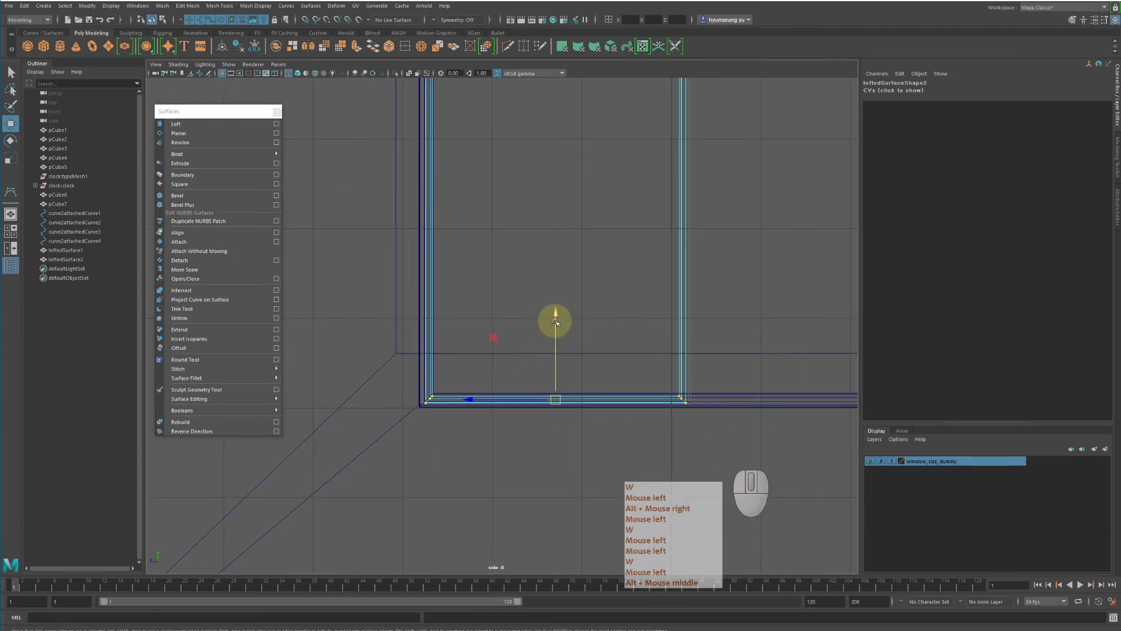
{"action": "left_click_drag", "start_coordinate": [555, 321], "coordinate": [555, 318]}
{"action": "middle_click_drag", "start_coordinate": [555, 319], "coordinate": [591, 378], "text": "alt"}
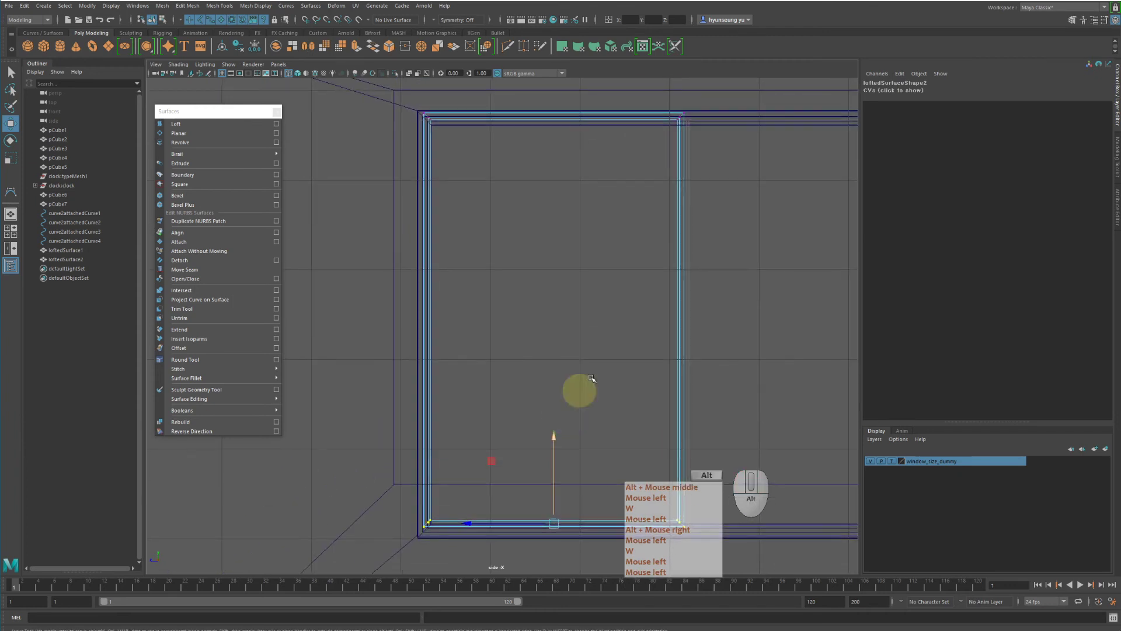
{"action": "right_click_drag", "start_coordinate": [591, 378], "coordinate": [520, 315], "text": "alt"}
{"action": "left_click_drag", "start_coordinate": [452, 197], "coordinate": [615, 232]}
{"action": "left_click_drag", "start_coordinate": [529, 134], "coordinate": [529, 138]}
Return to object selection in the perspective view and select the fitted sash
{"action": "key", "text": "space"}
{"action": "key", "text": "space"}
{"action": "left_click_drag", "start_coordinate": [688, 165], "coordinate": [718, 210], "text": "alt"}
{"action": "right_click_drag", "start_coordinate": [718, 210], "coordinate": [754, 238], "text": "alt"}
{"action": "middle_click_drag", "start_coordinate": [754, 238], "coordinate": [668, 157], "text": "alt"}
{"action": "left_click_drag", "start_coordinate": [668, 158], "coordinate": [722, 182], "text": "alt"}
{"action": "right_click_drag", "start_coordinate": [724, 183], "coordinate": [763, 170]}
{"action": "left_click", "coordinate": [763, 170]}
{"action": "left_click_drag", "start_coordinate": [763, 170], "coordinate": [786, 222], "text": "alt"}
{"action": "left_click", "coordinate": [763, 219]}
{"action": "right_click_drag", "start_coordinate": [778, 220], "coordinate": [705, 219], "text": "alt"}
{"action": "middle_click_drag", "start_coordinate": [705, 218], "coordinate": [619, 218], "text": "alt"}
{"action": "right_click_drag", "start_coordinate": [619, 218], "coordinate": [596, 225], "text": "alt"}
{"action": "left_click_drag", "start_coordinate": [597, 224], "coordinate": [638, 230], "text": "alt"}
{"action": "right_click_drag", "start_coordinate": [638, 230], "coordinate": [664, 237], "text": "alt"}
{"action": "key", "text": "ctrl+d"}
{"action": "key", "text": "w"}
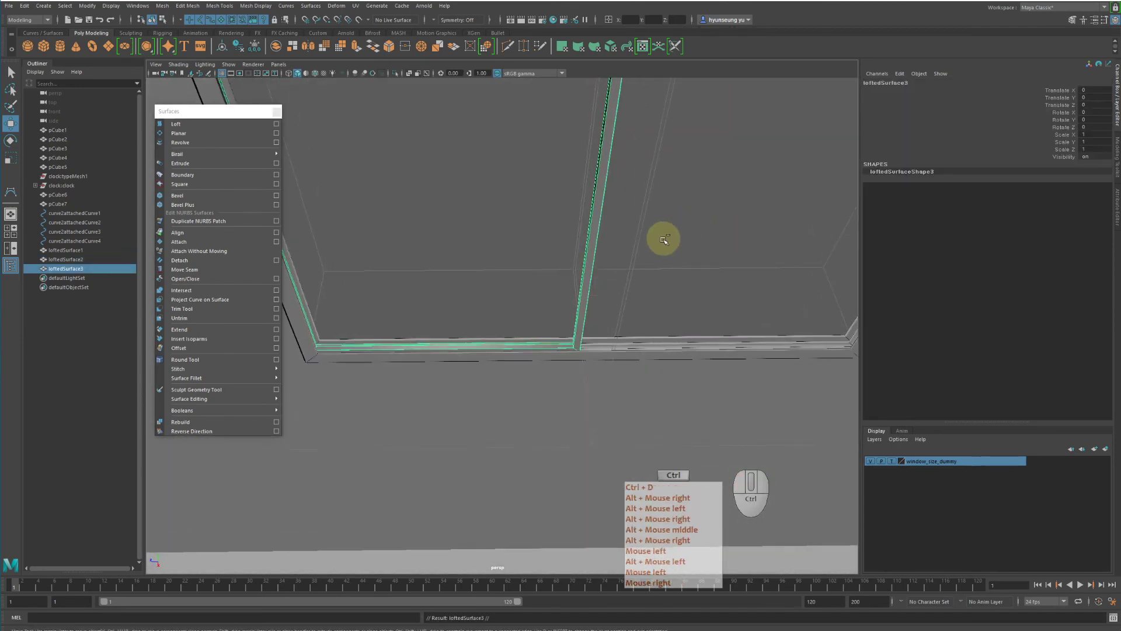
{"action": "right_click_drag", "start_coordinate": [628, 275], "coordinate": [494, 257], "text": "alt"}
{"action": "middle_click_drag", "start_coordinate": [494, 257], "coordinate": [551, 264], "text": "alt"}
{"action": "right_click_drag", "start_coordinate": [550, 264], "coordinate": [641, 221], "text": "alt"}
{"action": "key", "text": "z"}
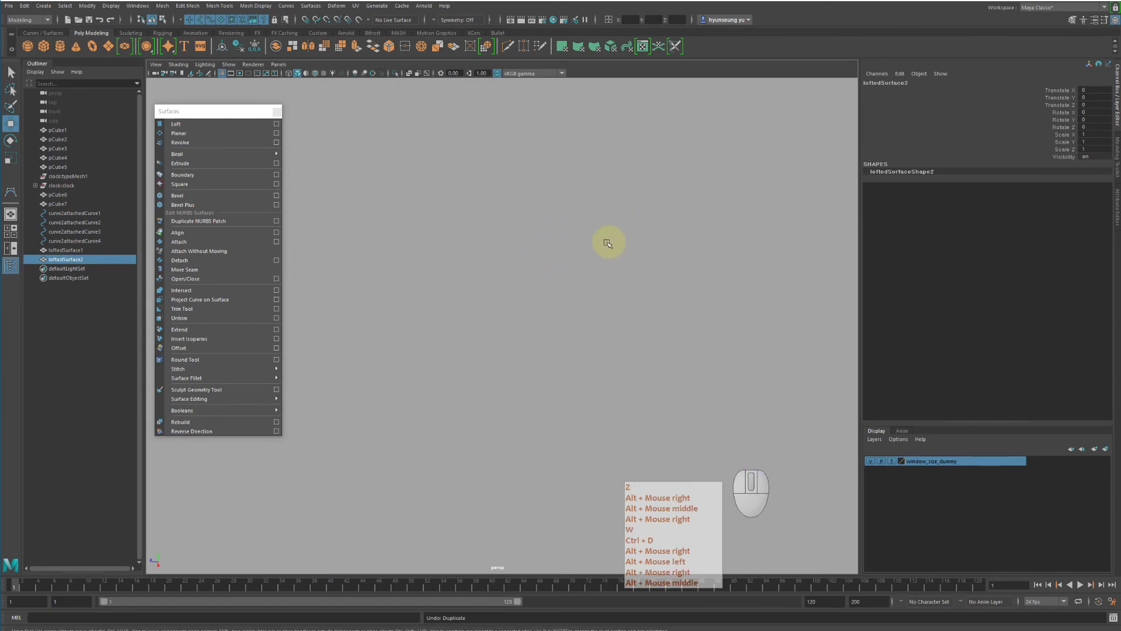
{"action": "left_click_drag", "start_coordinate": [608, 243], "coordinate": [648, 233], "text": "alt"}
{"action": "right_click_drag", "start_coordinate": [648, 233], "coordinate": [723, 221], "text": "alt"}
{"action": "left_click_drag", "start_coordinate": [723, 222], "coordinate": [645, 210], "text": "alt"}
{"action": "key", "text": "w"}
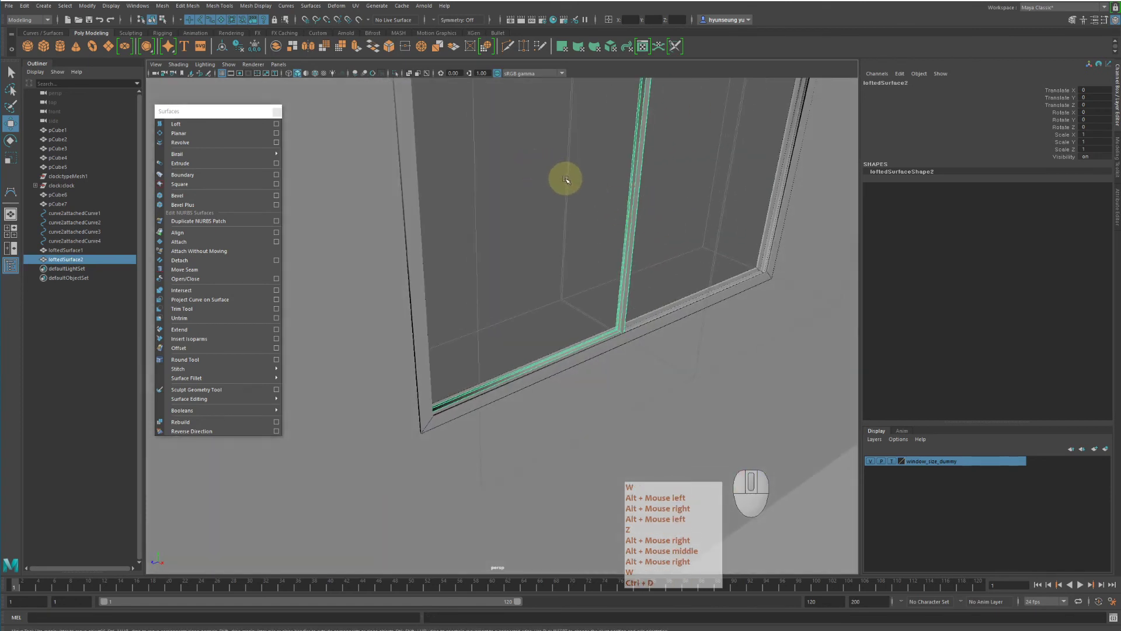
{"action": "middle_click_drag", "start_coordinate": [565, 180], "coordinate": [730, 178]}
{"action": "key", "text": "z"}
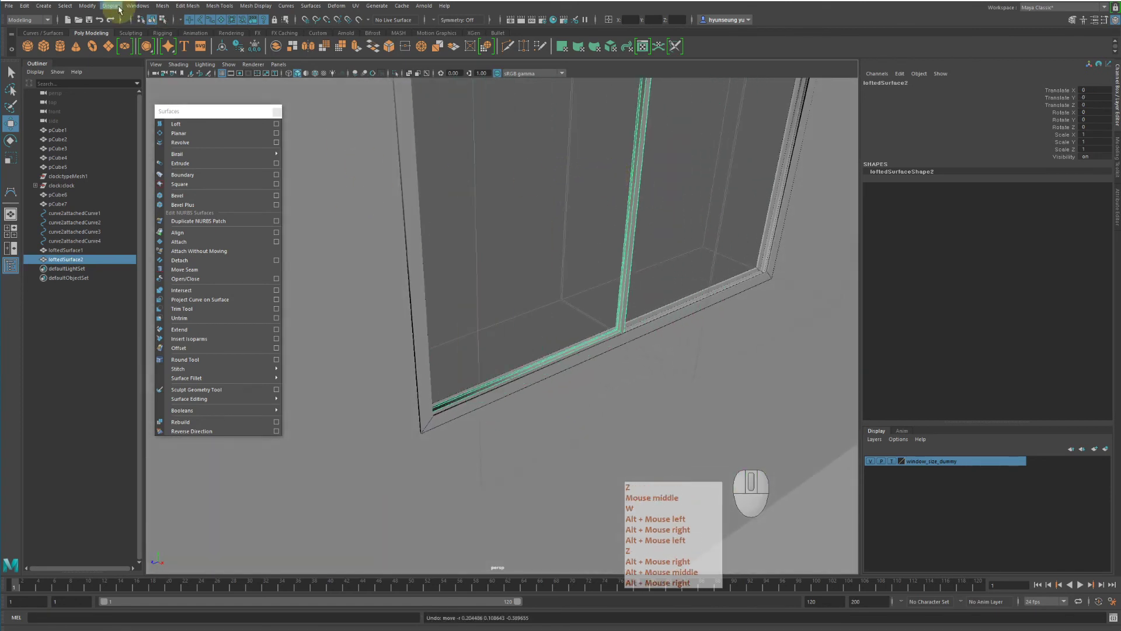
Center the sash's pivot, then duplicate the sash and slide the copy into the frame's right half, to Translate Z about -2.9
{"action": "left_click", "coordinate": [86, 7]}
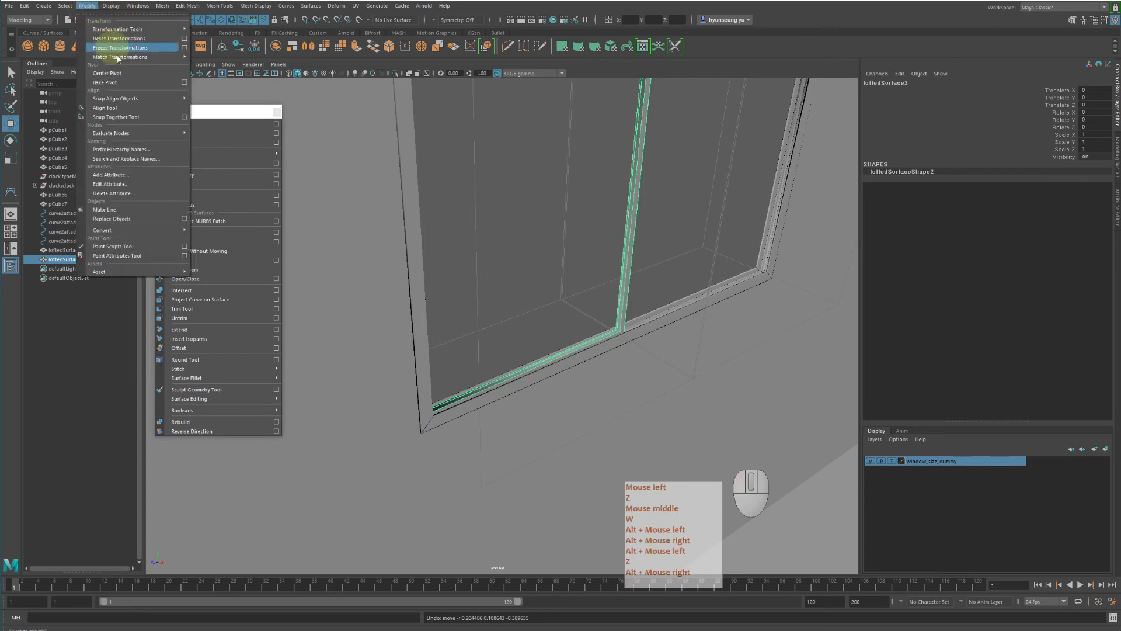
{"action": "left_click", "coordinate": [129, 74]}
{"action": "left_click_drag", "start_coordinate": [476, 175], "coordinate": [493, 180], "text": "alt"}
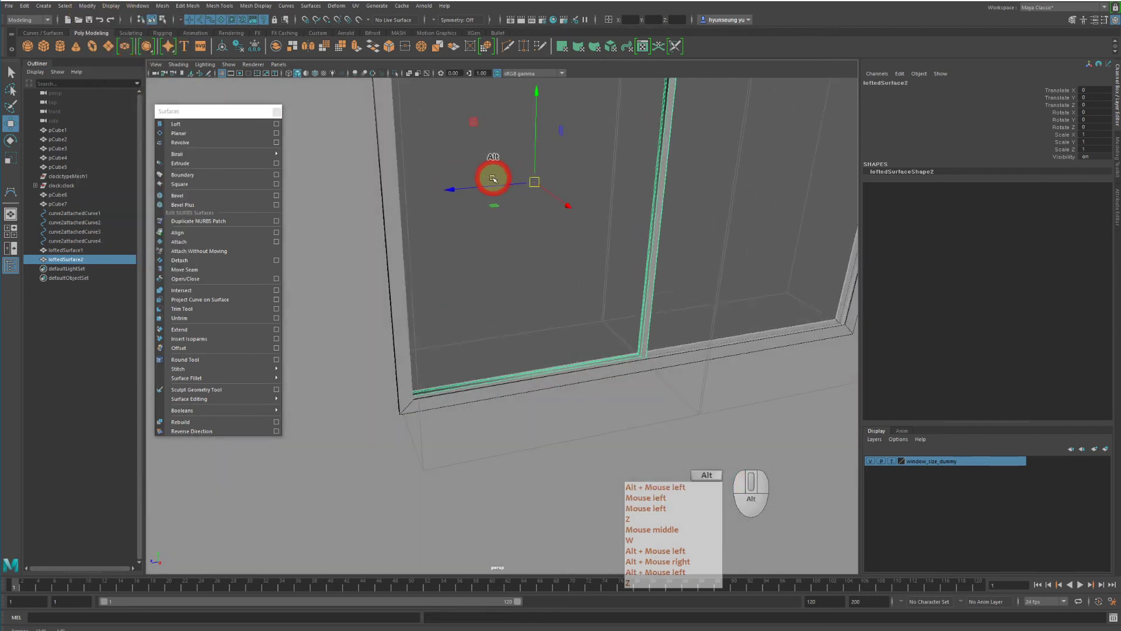
{"action": "middle_click_drag", "start_coordinate": [493, 180], "coordinate": [487, 217], "text": "alt"}
{"action": "key", "text": "ctrl+d"}
{"action": "left_click_drag", "start_coordinate": [453, 229], "coordinate": [703, 256]}
Offset the copied sash in depth from the first one, to a Translate X of about -0.078
{"action": "right_click_drag", "start_coordinate": [703, 255], "coordinate": [716, 257], "text": "alt"}
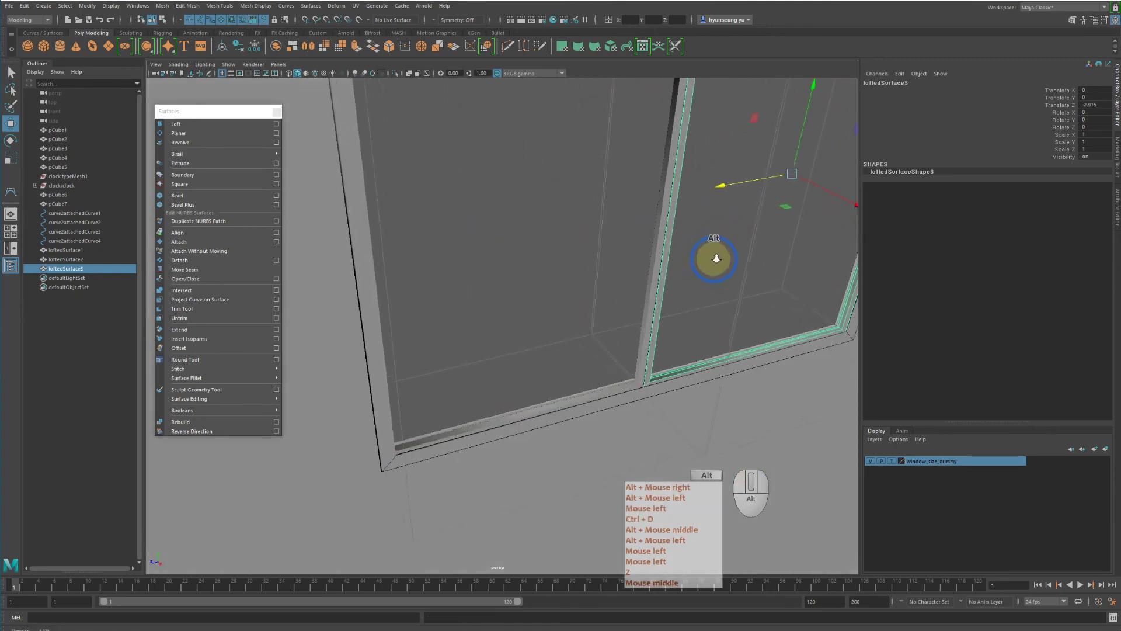
{"action": "middle_click_drag", "start_coordinate": [716, 258], "coordinate": [564, 275], "text": "alt"}
{"action": "right_click_drag", "start_coordinate": [565, 275], "coordinate": [701, 292], "text": "alt"}
{"action": "left_click_drag", "start_coordinate": [701, 292], "coordinate": [685, 283], "text": "alt"}
{"action": "middle_click_drag", "start_coordinate": [685, 283], "coordinate": [637, 331], "text": "alt"}
{"action": "left_click_drag", "start_coordinate": [637, 331], "coordinate": [728, 304], "text": "alt"}
{"action": "middle_click_drag", "start_coordinate": [729, 303], "coordinate": [651, 257], "text": "alt"}
{"action": "left_click_drag", "start_coordinate": [582, 121], "coordinate": [546, 133]}
Examine both sashes in the window frame, checking their overlap at the middle and their fit at the edges
{"action": "right_click_drag", "start_coordinate": [546, 134], "coordinate": [629, 179], "text": "alt"}
{"action": "middle_click_drag", "start_coordinate": [629, 178], "coordinate": [558, 152], "text": "alt"}
{"action": "right_click_drag", "start_coordinate": [558, 152], "coordinate": [637, 213], "text": "alt"}
{"action": "middle_click_drag", "start_coordinate": [638, 213], "coordinate": [653, 160], "text": "alt"}
{"action": "left_click_drag", "start_coordinate": [658, 181], "coordinate": [610, 197], "text": "alt"}
{"action": "right_click_drag", "start_coordinate": [609, 198], "coordinate": [456, 182], "text": "alt"}
{"action": "left_click_drag", "start_coordinate": [470, 186], "coordinate": [441, 181], "text": "alt"}
{"action": "right_click_drag", "start_coordinate": [441, 181], "coordinate": [374, 171], "text": "alt"}
{"action": "left_click_drag", "start_coordinate": [374, 171], "coordinate": [362, 170], "text": "alt"}
{"action": "left_click", "coordinate": [593, 177]}
{"action": "right_click_drag", "start_coordinate": [593, 177], "coordinate": [508, 173], "text": "alt"}
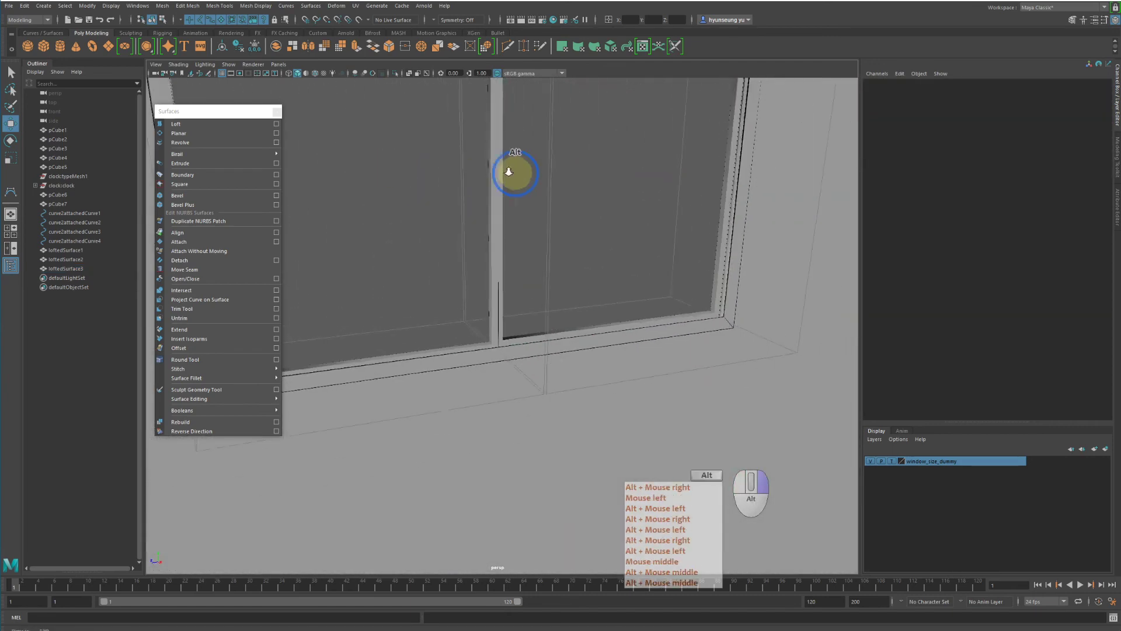
{"action": "middle_click_drag", "start_coordinate": [590, 178], "coordinate": [625, 247], "text": "alt"}
{"action": "left_click_drag", "start_coordinate": [633, 246], "coordinate": [607, 236], "text": "alt"}
{"action": "right_click_drag", "start_coordinate": [608, 236], "coordinate": [532, 217], "text": "alt"}
{"action": "middle_click_drag", "start_coordinate": [546, 212], "coordinate": [593, 290], "text": "alt"}
{"action": "right_click_drag", "start_coordinate": [592, 288], "coordinate": [583, 258], "text": "alt"}
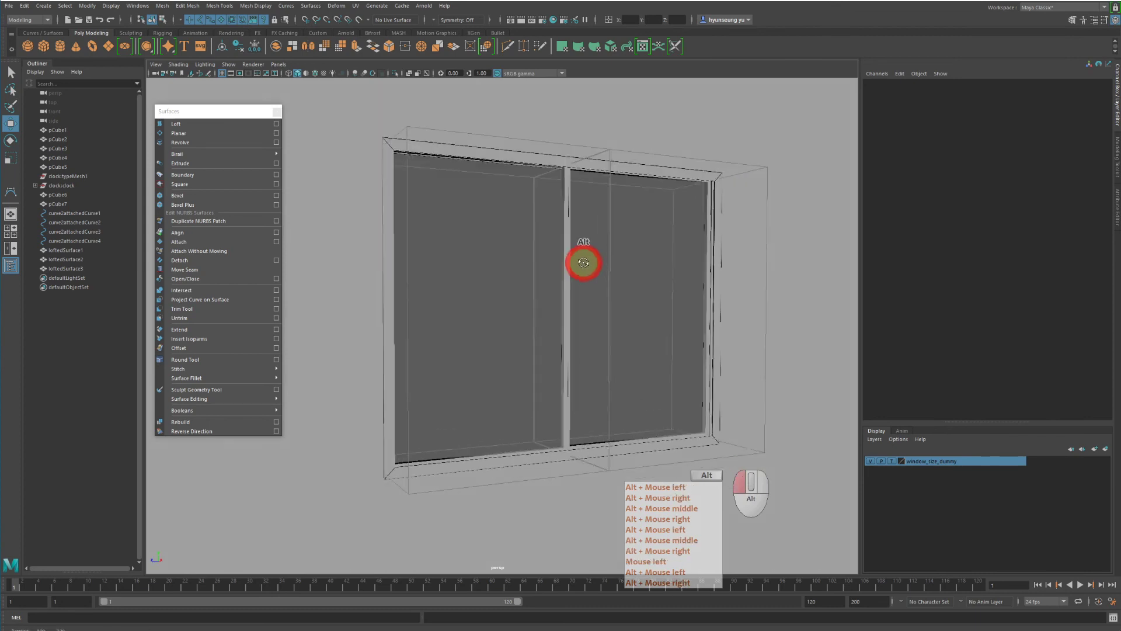
{"action": "left_click_drag", "start_coordinate": [583, 258], "coordinate": [565, 168], "text": "alt"}
Select both sashes and lower their top vertices slightly below the upper frame member
{"action": "left_click", "coordinate": [562, 163]}
{"action": "key", "text": "q"}
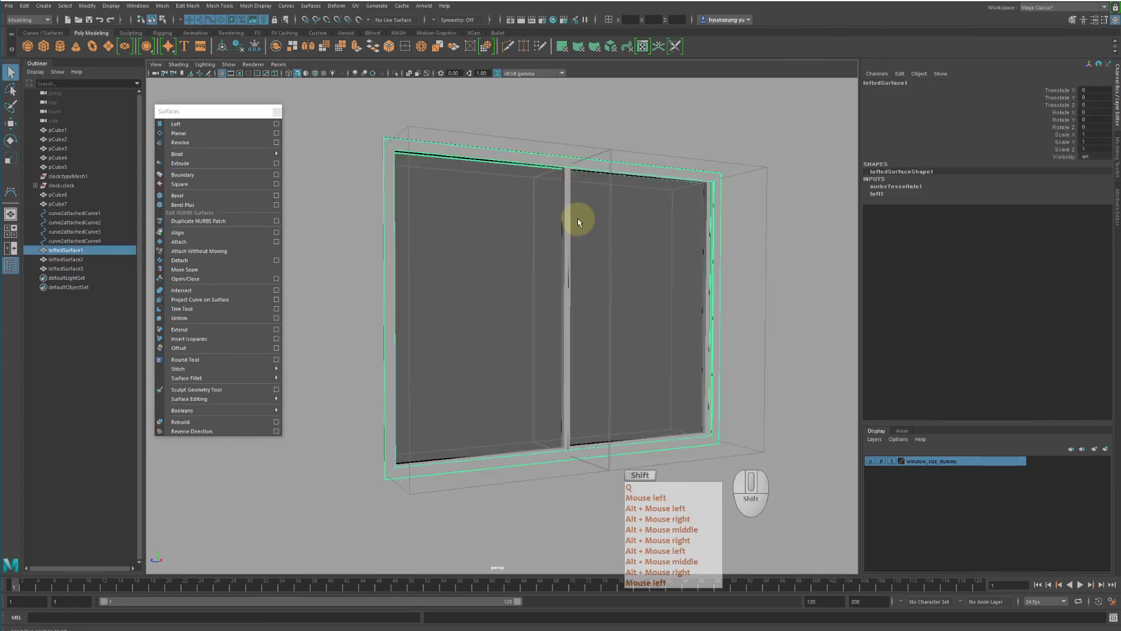
{"action": "left_click_drag", "start_coordinate": [552, 221], "coordinate": [596, 232]}
{"action": "right_click_drag", "start_coordinate": [596, 231], "coordinate": [653, 235], "text": "alt"}
{"action": "left_click_drag", "start_coordinate": [653, 234], "coordinate": [617, 202], "text": "alt"}
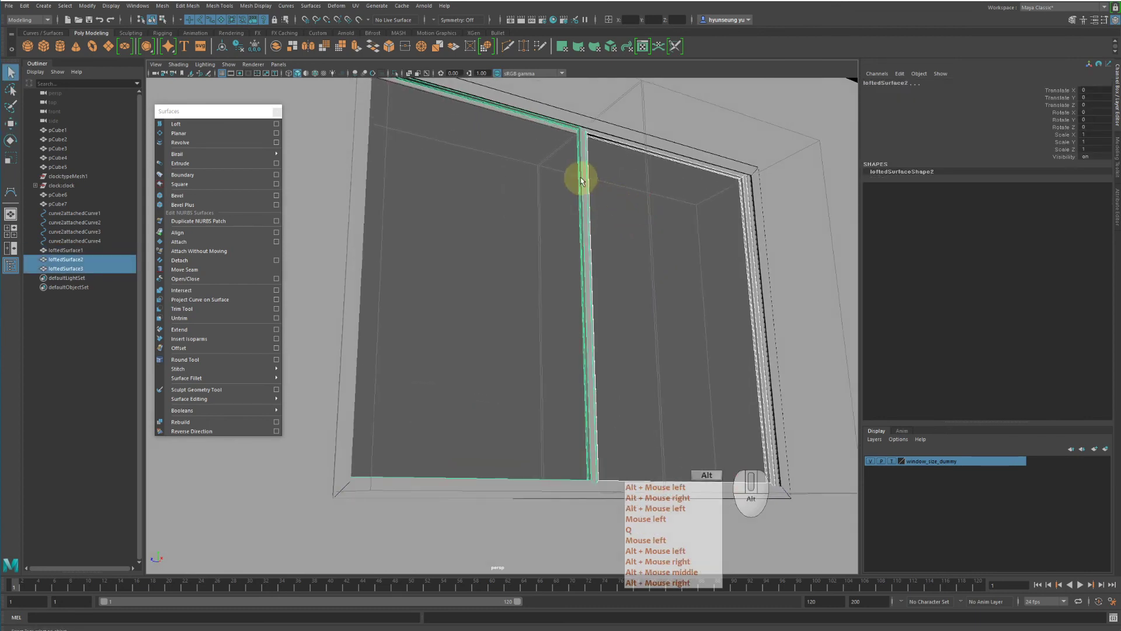
{"action": "middle_click_drag", "start_coordinate": [581, 178], "coordinate": [580, 214], "text": "alt"}
{"action": "left_click_drag", "start_coordinate": [477, 166], "coordinate": [478, 193], "text": "alt"}
{"action": "right_click_drag", "start_coordinate": [477, 194], "coordinate": [419, 192], "text": "alt"}
{"action": "middle_click_drag", "start_coordinate": [459, 207], "coordinate": [465, 169], "text": "alt"}
{"action": "left_click_drag", "start_coordinate": [465, 169], "coordinate": [453, 182], "text": "alt"}
{"action": "left_click_drag", "start_coordinate": [601, 213], "coordinate": [498, 175], "text": "alt"}
{"action": "key", "text": "F8"}
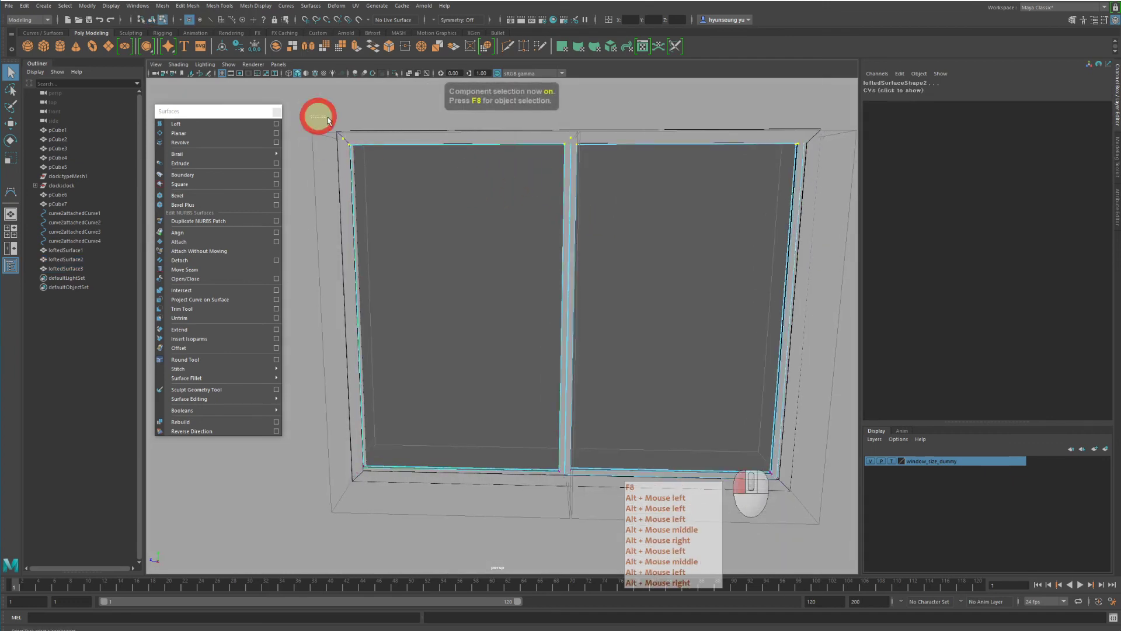
{"action": "left_click_drag", "start_coordinate": [319, 116], "coordinate": [882, 188]}
{"action": "key", "text": "w"}
{"action": "left_click_drag", "start_coordinate": [575, 98], "coordinate": [575, 103]}
Return to object selection and select the right-hand sash on its own
{"action": "left_click", "coordinate": [678, 195]}
{"action": "left_click_drag", "start_coordinate": [675, 207], "coordinate": [665, 208], "text": "alt"}
{"action": "right_click_drag", "start_coordinate": [667, 209], "coordinate": [730, 202], "text": "alt"}
{"action": "right_click_drag", "start_coordinate": [706, 184], "coordinate": [743, 175]}
{"action": "left_click", "coordinate": [743, 176]}
{"action": "left_click_drag", "start_coordinate": [738, 190], "coordinate": [617, 182], "text": "alt"}
{"action": "left_click", "coordinate": [671, 175]}
{"action": "left_click", "coordinate": [599, 111]}
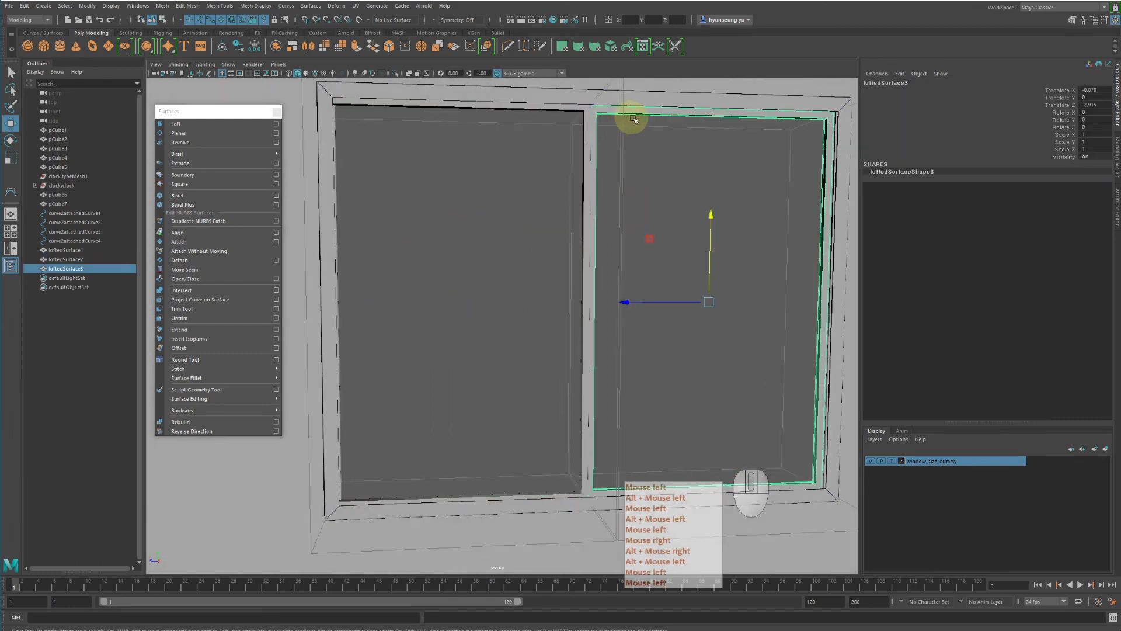
Slide the right-hand sash slightly along its width, to a Translate Z of about -2.948
{"action": "key", "text": "w"}
{"action": "left_click", "coordinate": [636, 298]}
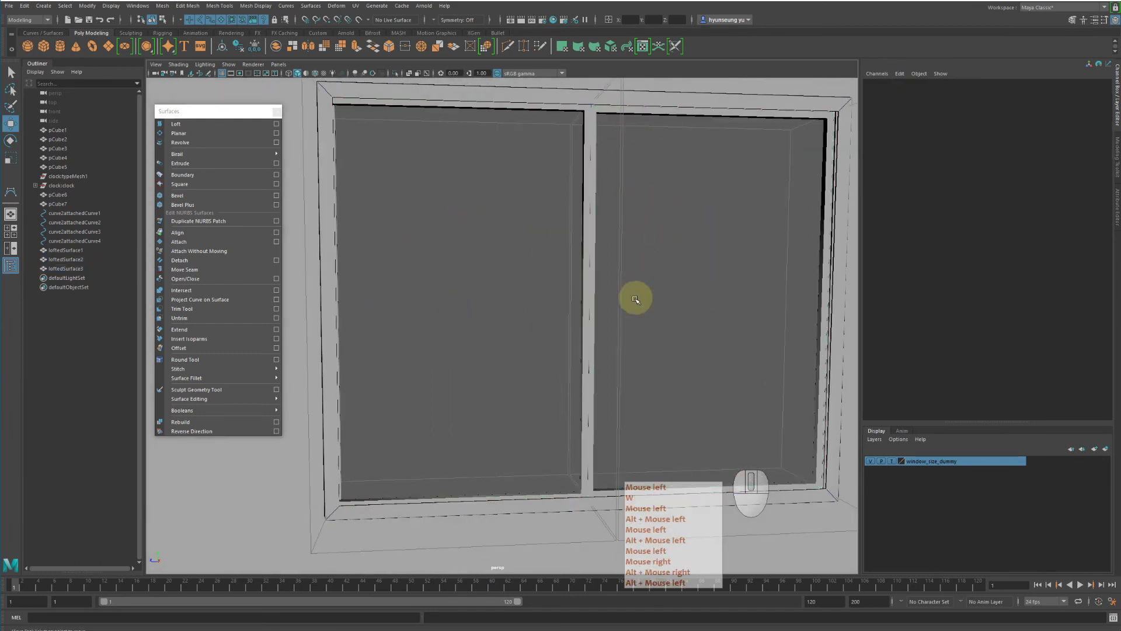
{"action": "key", "text": "z"}
{"action": "left_click_drag", "start_coordinate": [623, 303], "coordinate": [569, 255]}
{"action": "right_click", "coordinate": [628, 266]}
{"action": "left_click", "coordinate": [569, 255]}
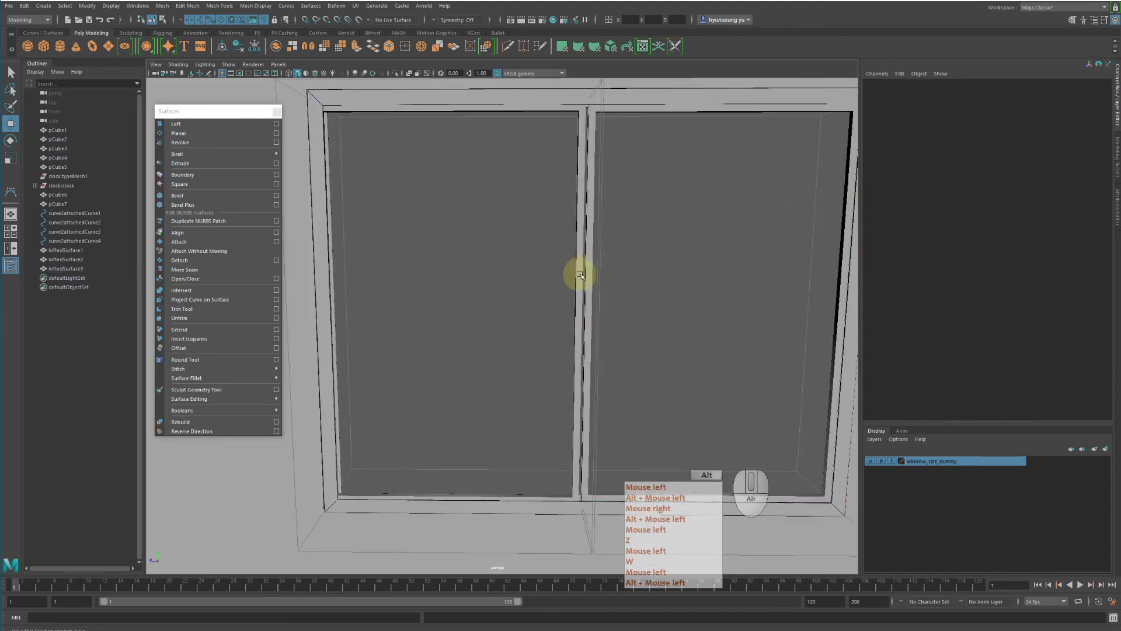
Examine up close where the two sashes overlap at the middle and meet the lower frame member
{"action": "middle_click_drag", "start_coordinate": [580, 273], "coordinate": [570, 215], "text": "alt"}
{"action": "left_click", "coordinate": [598, 257]}
{"action": "middle_click_drag", "start_coordinate": [599, 258], "coordinate": [579, 217], "text": "alt"}
{"action": "right_click_drag", "start_coordinate": [584, 222], "coordinate": [706, 245], "text": "alt"}
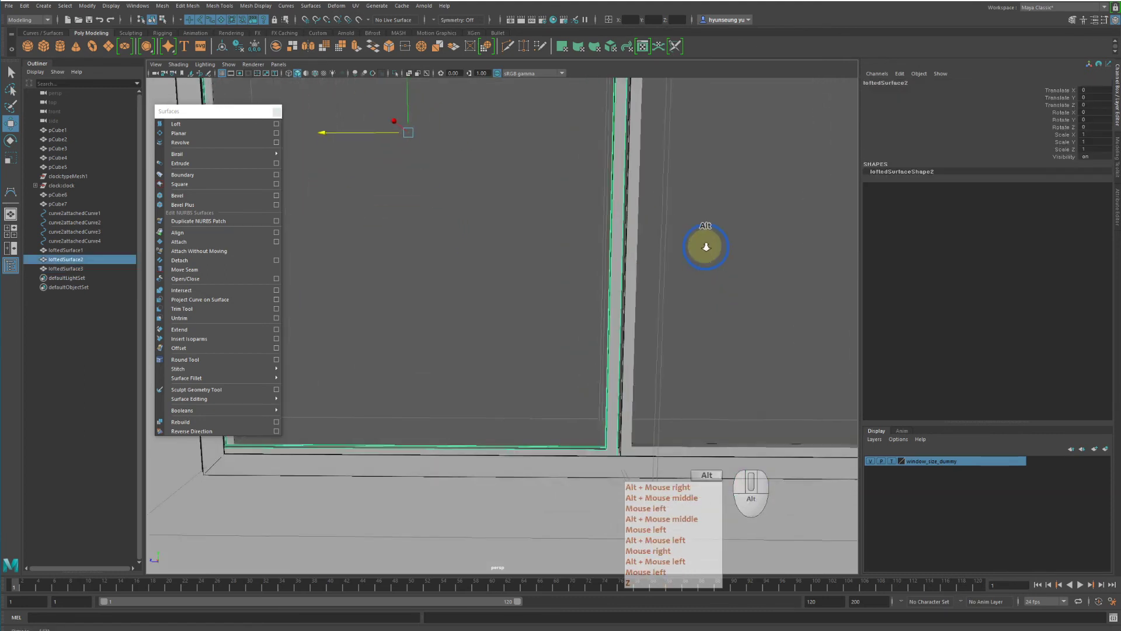
{"action": "middle_click_drag", "start_coordinate": [654, 257], "coordinate": [634, 215], "text": "alt"}
{"action": "mouse_move", "coordinate": [633, 216]}
{"action": "left_mouse_down", "text": "alt"}
{"action": "mouse_move", "coordinate": [618, 222]}
{"action": "mouse_move", "coordinate": [630, 231]}
{"action": "left_mouse_up", "text": "alt"}
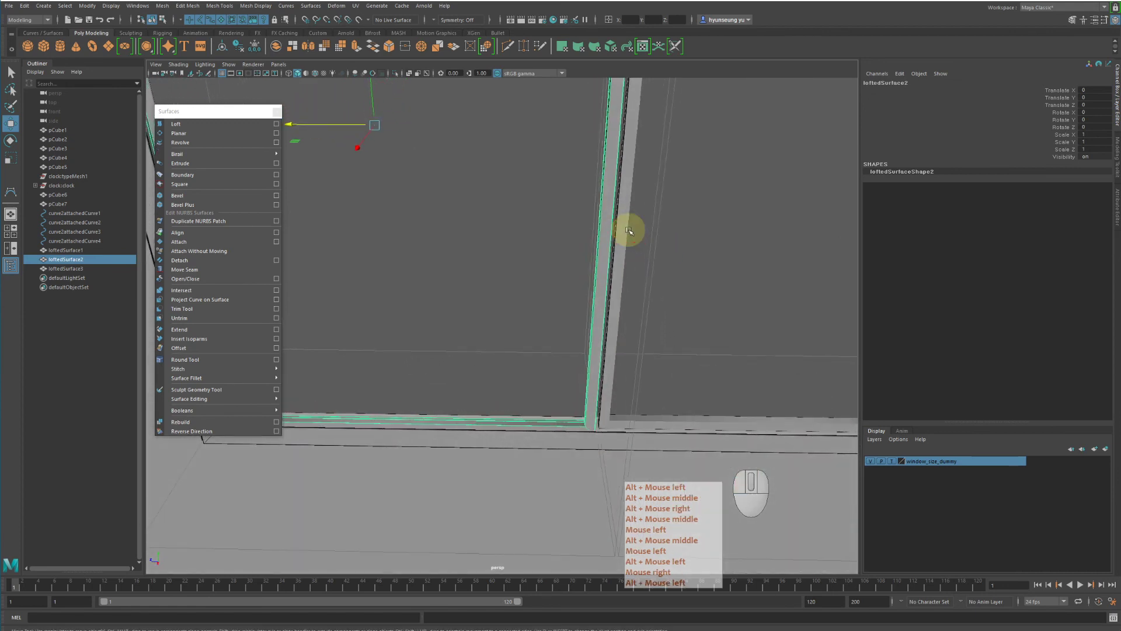
{"action": "key", "text": "z"}
{"action": "right_click_drag", "start_coordinate": [679, 231], "coordinate": [571, 192], "text": "alt"}
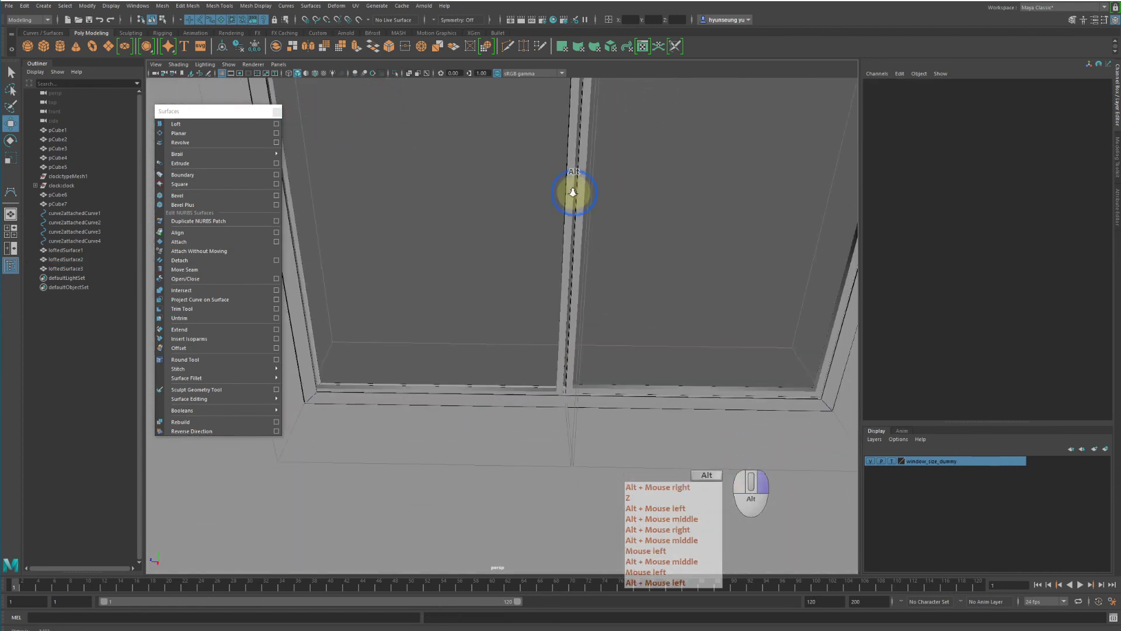
Inspect the whole window from several angles, checking how both sashes sit inside the frame
{"action": "left_click_drag", "start_coordinate": [581, 201], "coordinate": [597, 192], "text": "alt"}
{"action": "right_click_drag", "start_coordinate": [598, 192], "coordinate": [506, 179], "text": "alt"}
{"action": "middle_click_drag", "start_coordinate": [506, 179], "coordinate": [512, 229], "text": "alt"}
{"action": "left_click_drag", "start_coordinate": [473, 285], "coordinate": [476, 257], "text": "alt"}
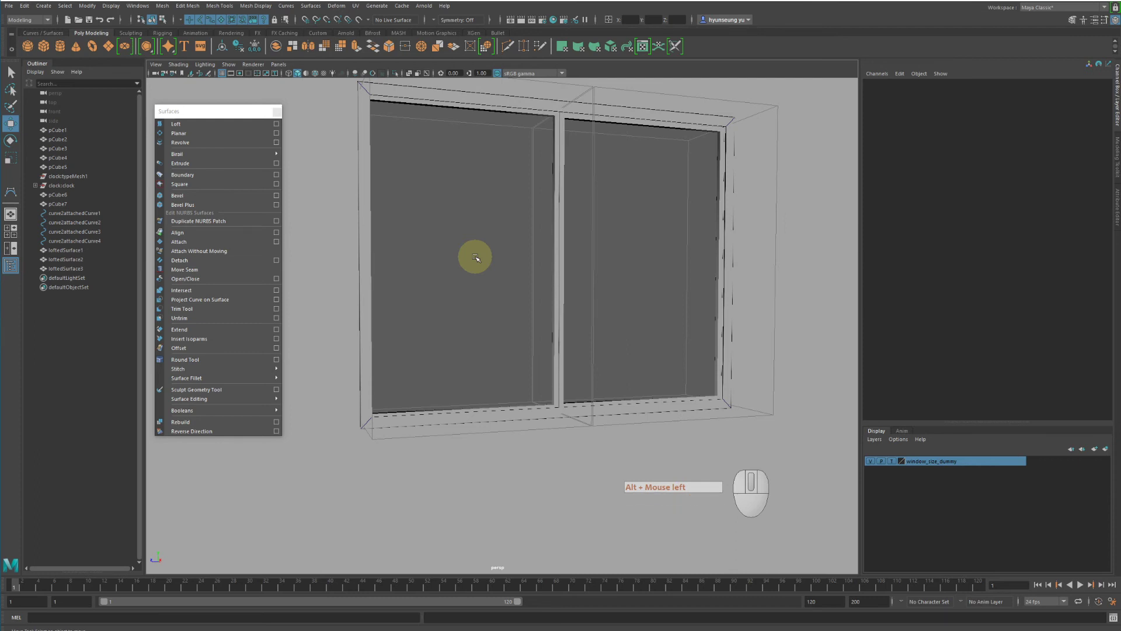
{"action": "left_click_drag", "start_coordinate": [566, 266], "coordinate": [535, 270], "text": "alt"}
{"action": "right_click_drag", "start_coordinate": [535, 270], "coordinate": [551, 243], "text": "alt"}
{"action": "left_click_drag", "start_coordinate": [552, 268], "coordinate": [611, 257], "text": "alt"}
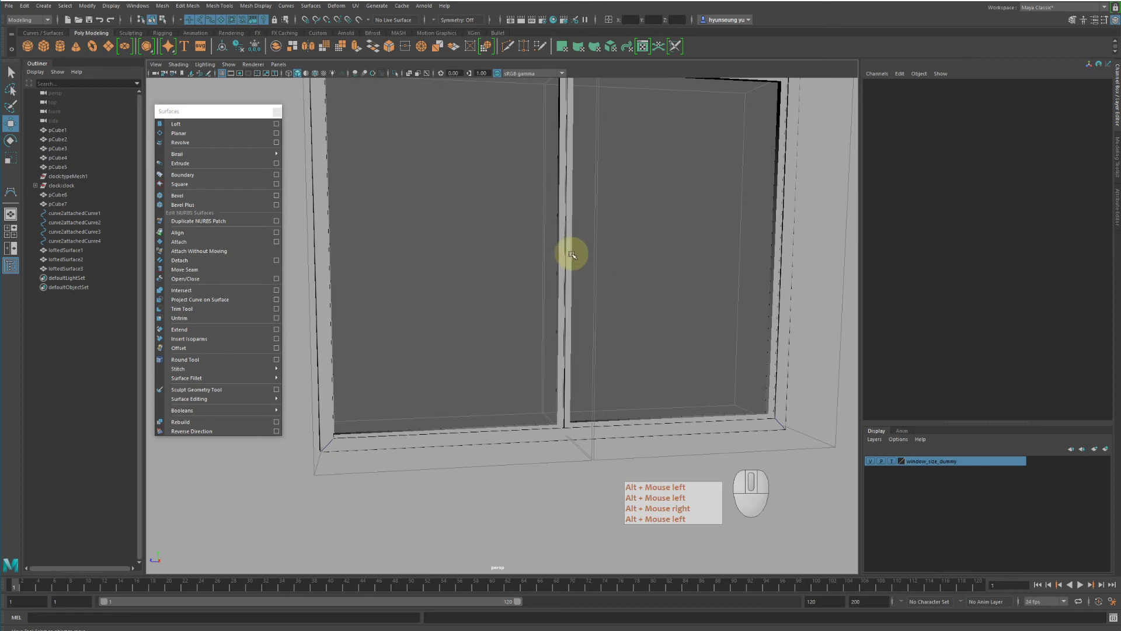
{"action": "right_click_drag", "start_coordinate": [608, 263], "coordinate": [573, 303], "text": "alt"}
{"action": "left_click_drag", "start_coordinate": [573, 302], "coordinate": [576, 306], "text": "alt"}
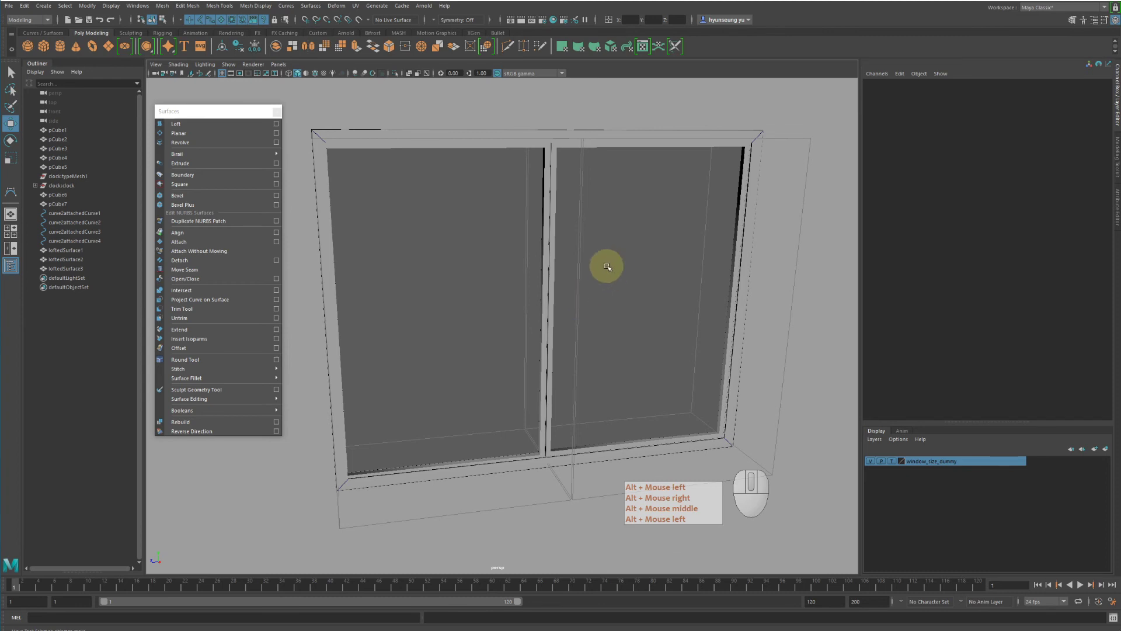
{"action": "left_click_drag", "start_coordinate": [536, 301], "coordinate": [561, 293], "text": "alt"}
{"action": "right_click_drag", "start_coordinate": [562, 293], "coordinate": [509, 283], "text": "alt"}
{"action": "left_click_drag", "start_coordinate": [509, 283], "coordinate": [601, 242], "text": "alt"}
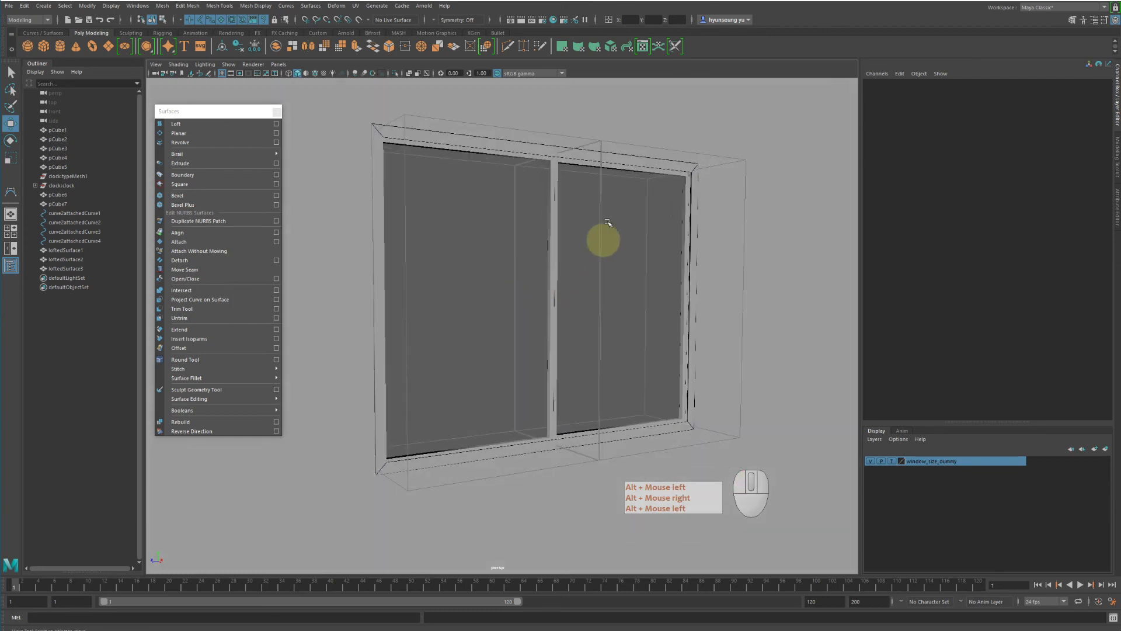
{"action": "left_click_drag", "start_coordinate": [631, 289], "coordinate": [537, 289], "text": "alt"}
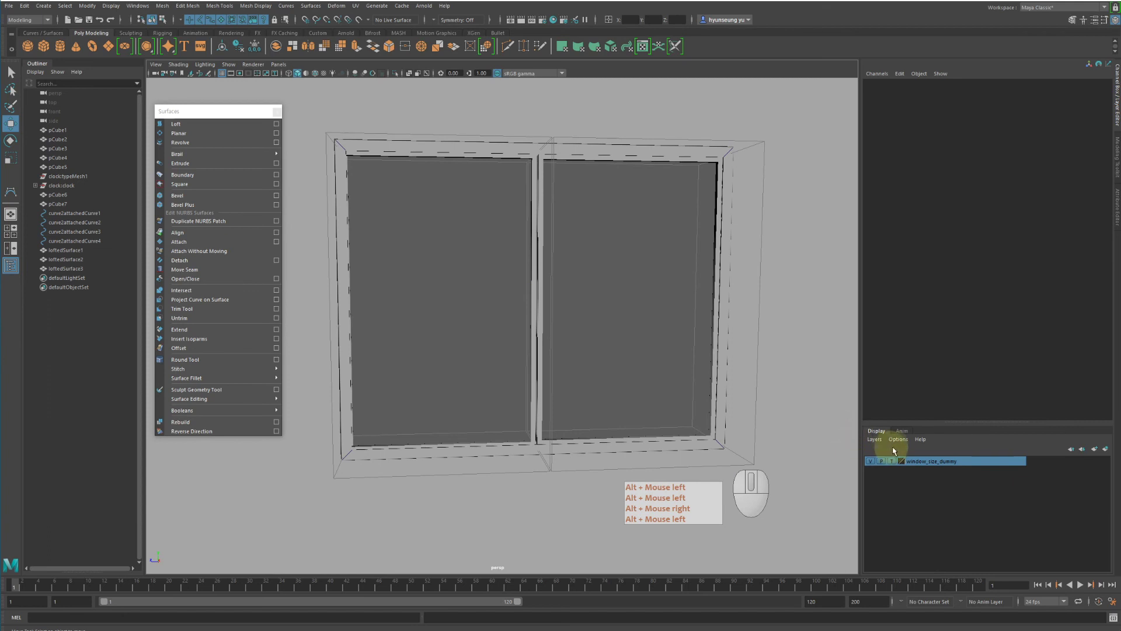
Select the objects on the window_size_dummy layer and delete these two placeholder cubes
{"action": "right_click", "coordinate": [935, 463]}
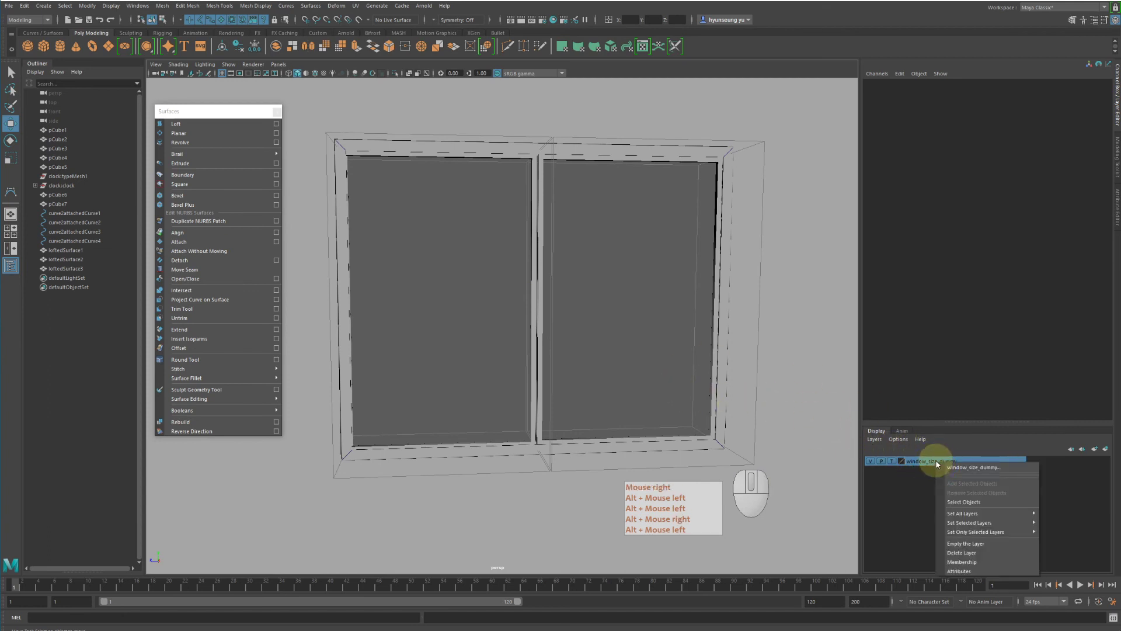
{"action": "left_click", "coordinate": [973, 501]}
{"action": "left_click_drag", "start_coordinate": [594, 369], "coordinate": [601, 386], "text": "alt"}
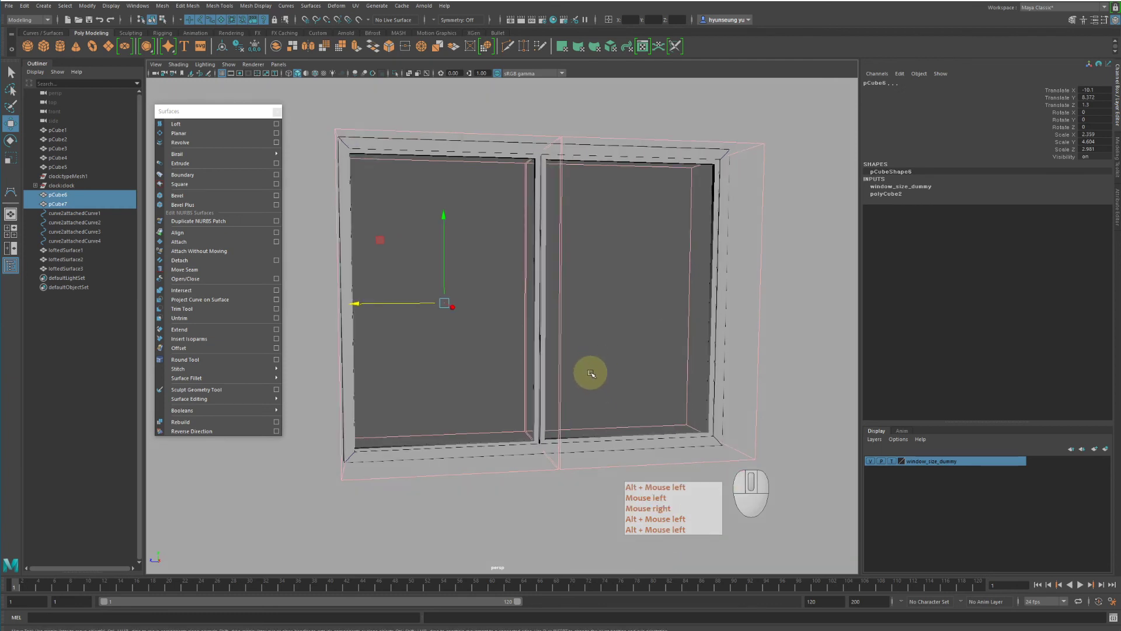
{"action": "key", "text": "Delete"}
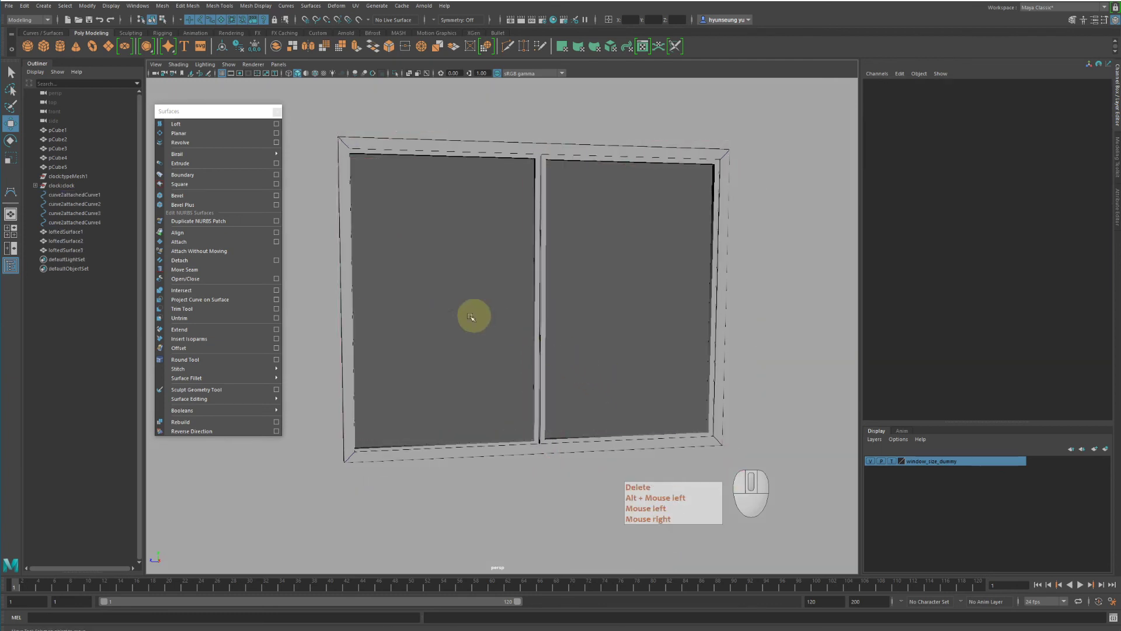
Delete the empty window_size_dummy display layer
{"action": "right_click", "coordinate": [915, 467]}
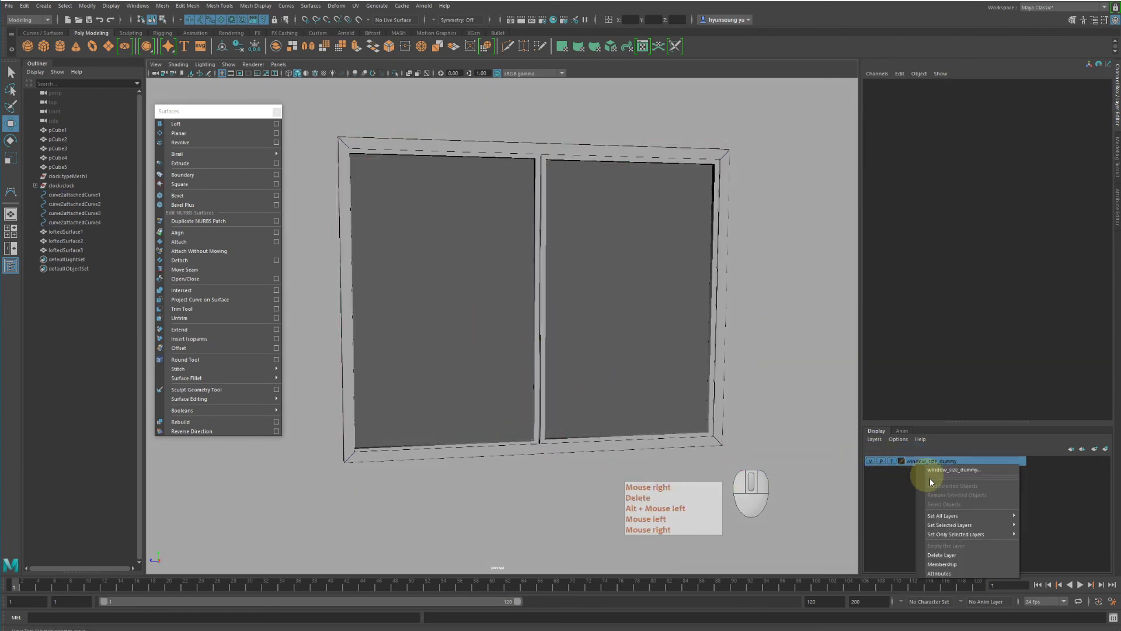
{"action": "left_click", "coordinate": [940, 557]}
{"action": "left_click", "coordinate": [691, 385]}
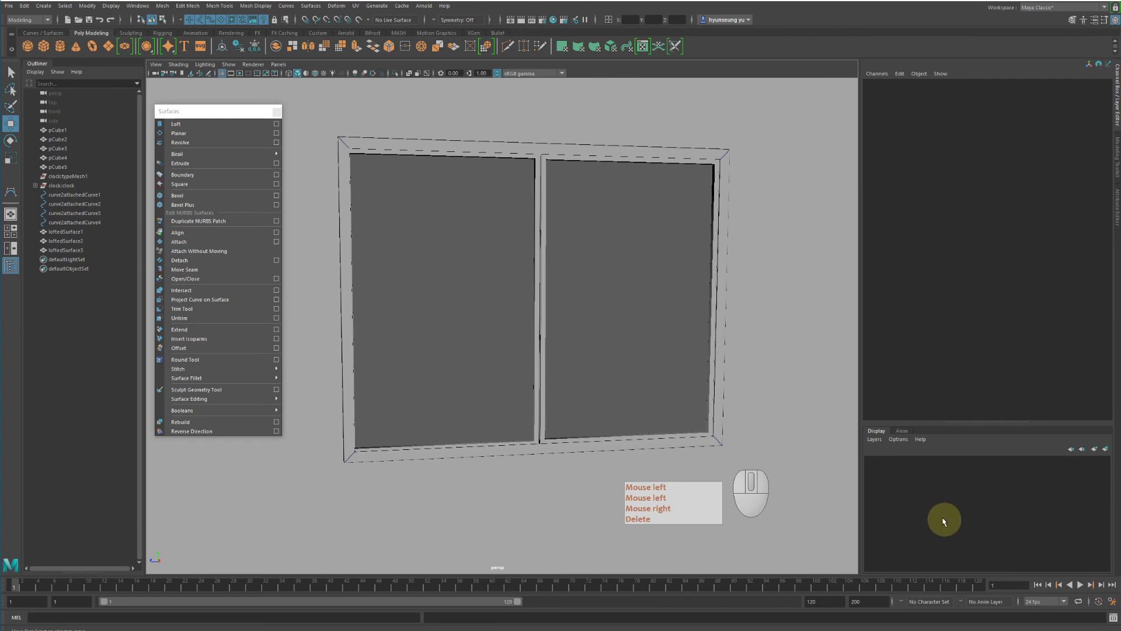
Select the window frame and both sashes and create a new display layer from them
{"action": "left_click_drag", "start_coordinate": [514, 150], "coordinate": [604, 257]}
{"action": "left_click_drag", "start_coordinate": [607, 267], "coordinate": [601, 268], "text": "alt"}
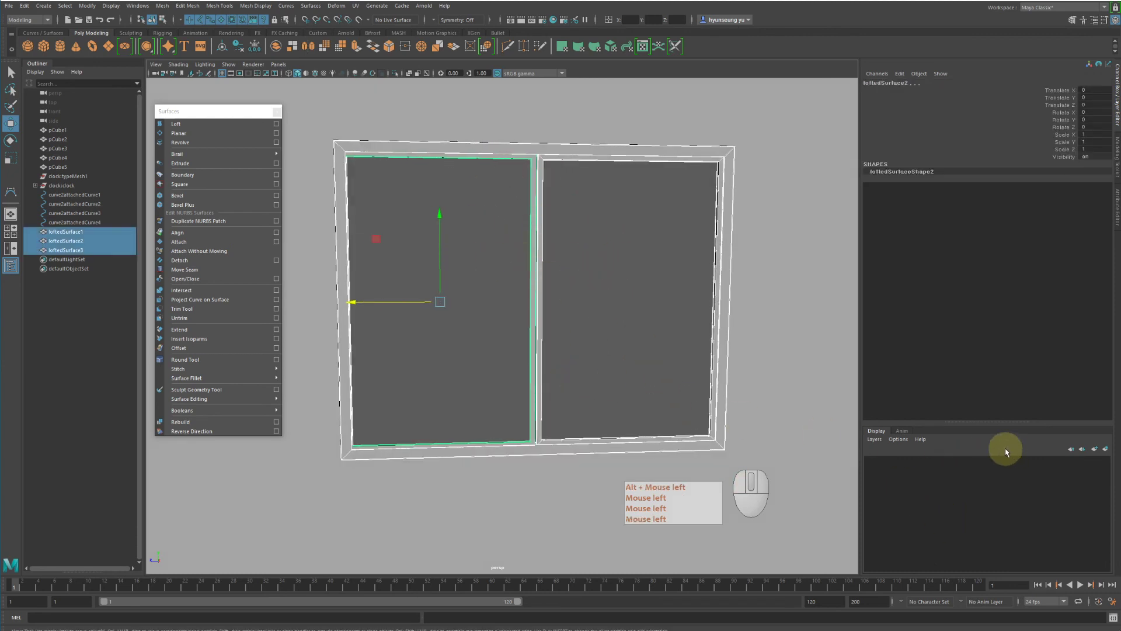
{"action": "left_click", "coordinate": [1105, 450]}
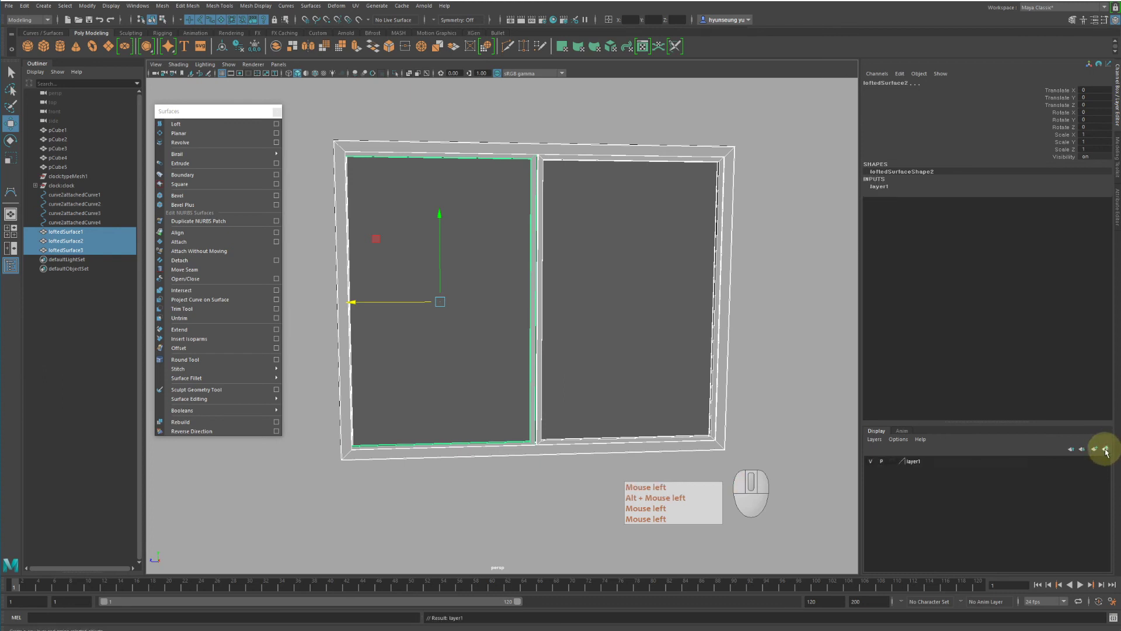
{"action": "left_click", "coordinate": [874, 440]}
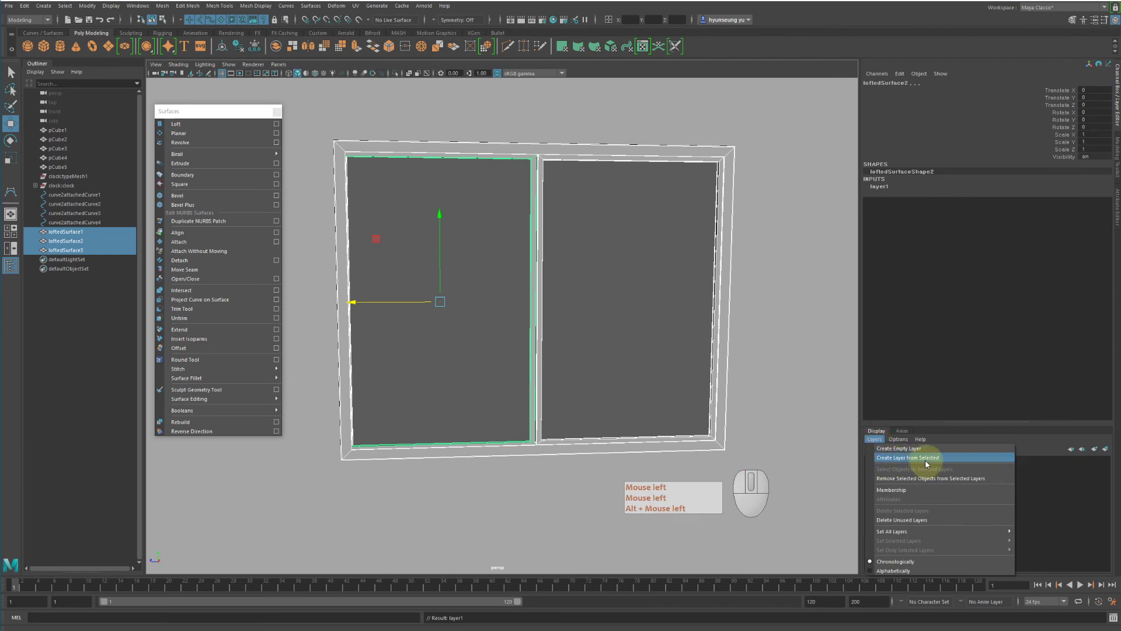
{"action": "right_click", "coordinate": [1056, 486]}
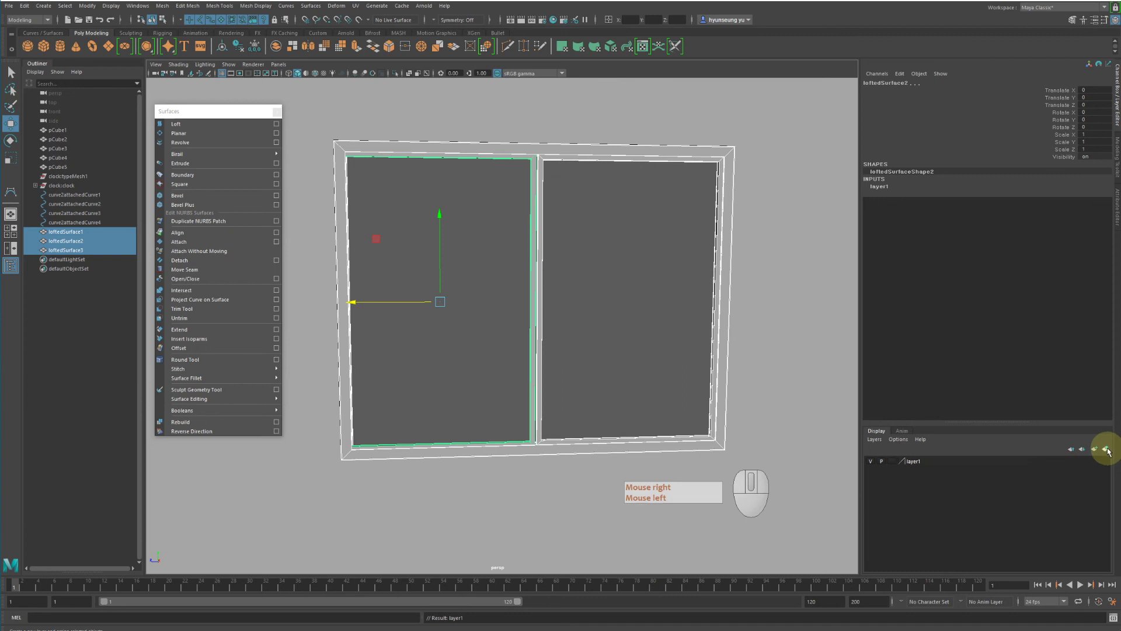
Rename the new display layer as windows, and clear the object selection
{"action": "double_click", "coordinate": [955, 461]}
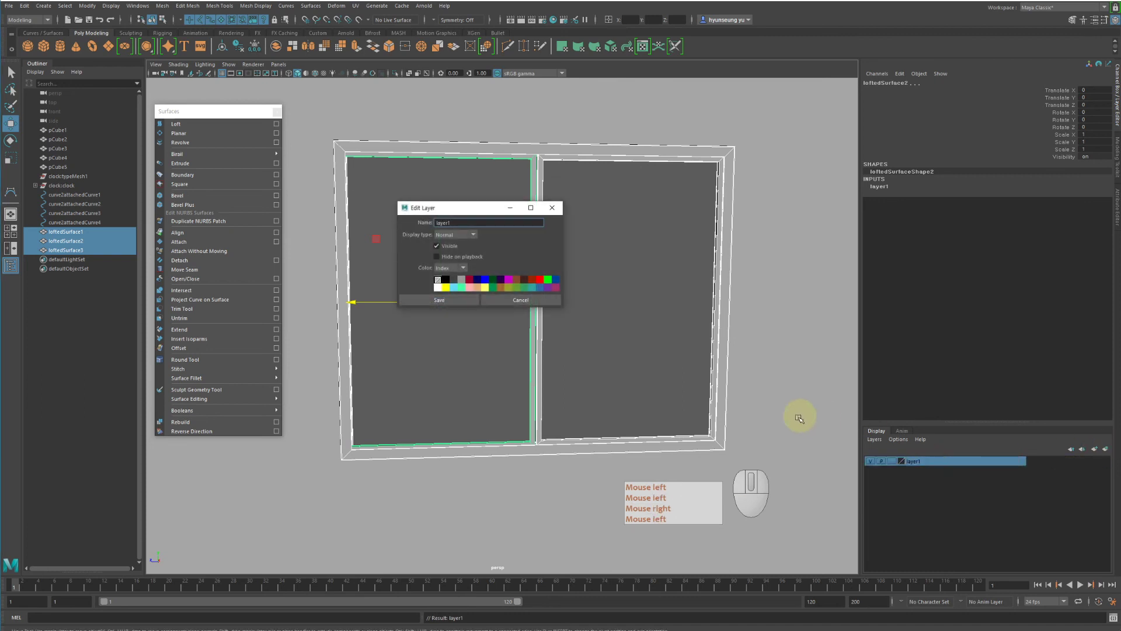
{"action": "left_click_drag", "start_coordinate": [459, 222], "coordinate": [372, 212]}
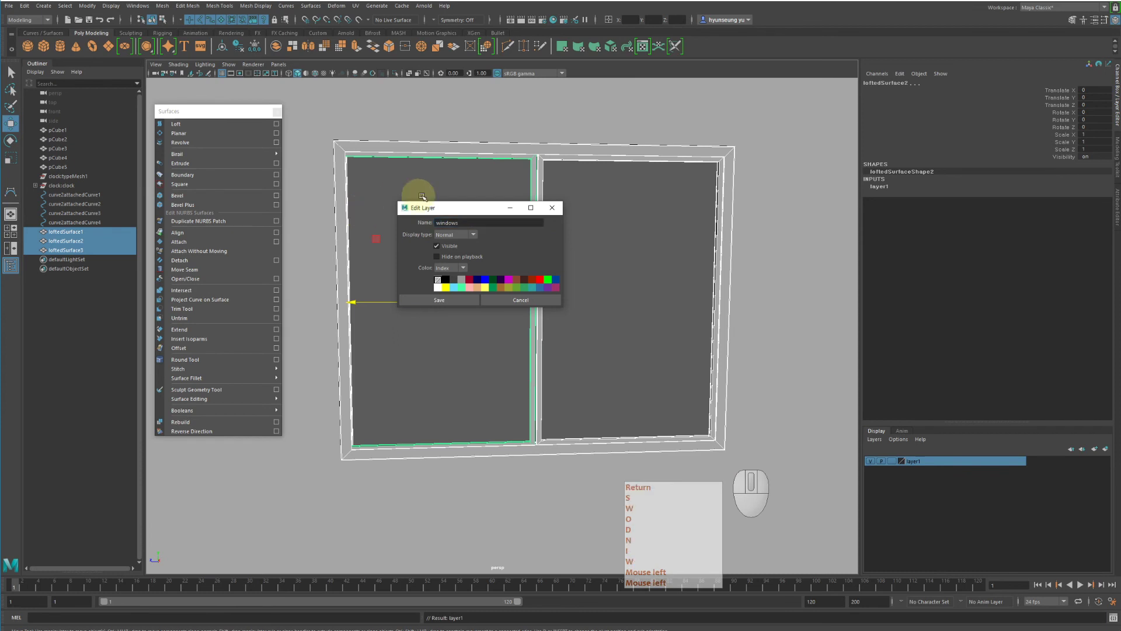
{"action": "left_click_drag", "start_coordinate": [554, 296], "coordinate": [588, 298], "text": "alt"}
{"action": "right_click_drag", "start_coordinate": [587, 296], "coordinate": [490, 265], "text": "alt"}
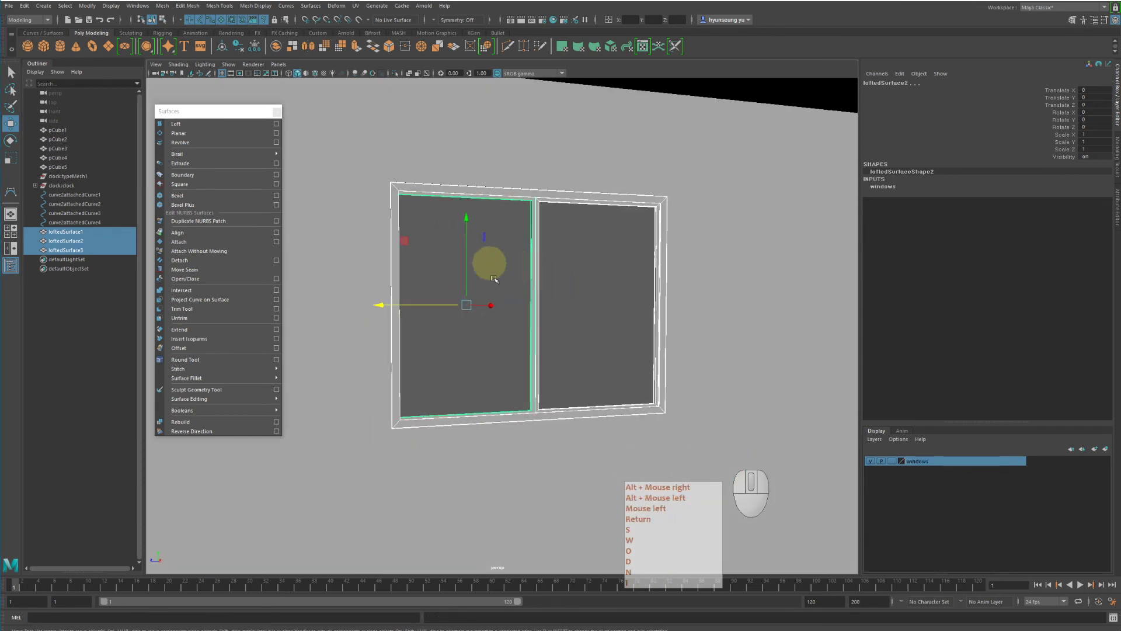
{"action": "left_click", "coordinate": [602, 228]}
Select all objects assigned to the windows layer to check its contents
{"action": "left_click_drag", "start_coordinate": [565, 305], "coordinate": [584, 310], "text": "alt"}
{"action": "right_click_drag", "start_coordinate": [584, 310], "coordinate": [610, 320], "text": "alt"}
{"action": "left_click_drag", "start_coordinate": [610, 320], "coordinate": [618, 322], "text": "alt"}
{"action": "right_click_drag", "start_coordinate": [603, 343], "coordinate": [488, 261], "text": "alt"}
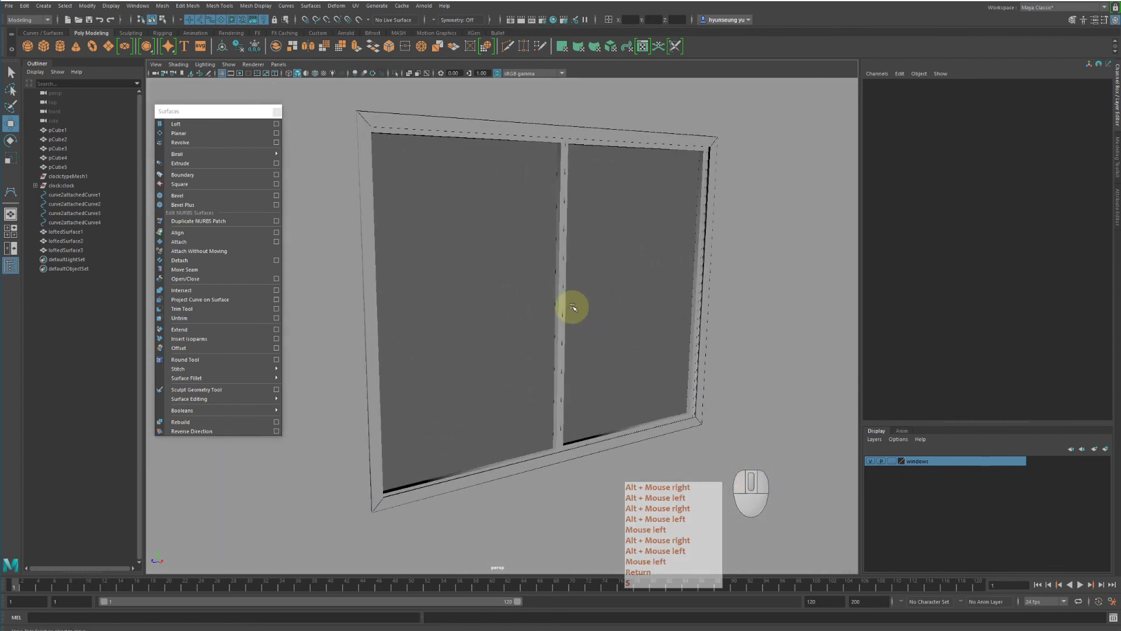
{"action": "right_click", "coordinate": [930, 461]}
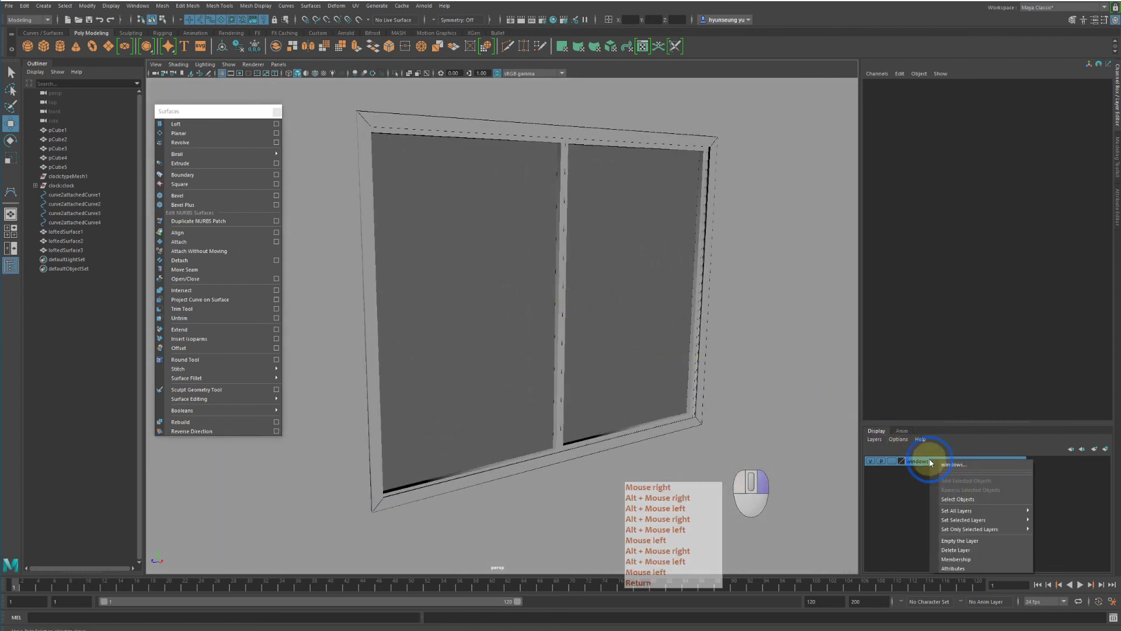
{"action": "left_click", "coordinate": [962, 498]}
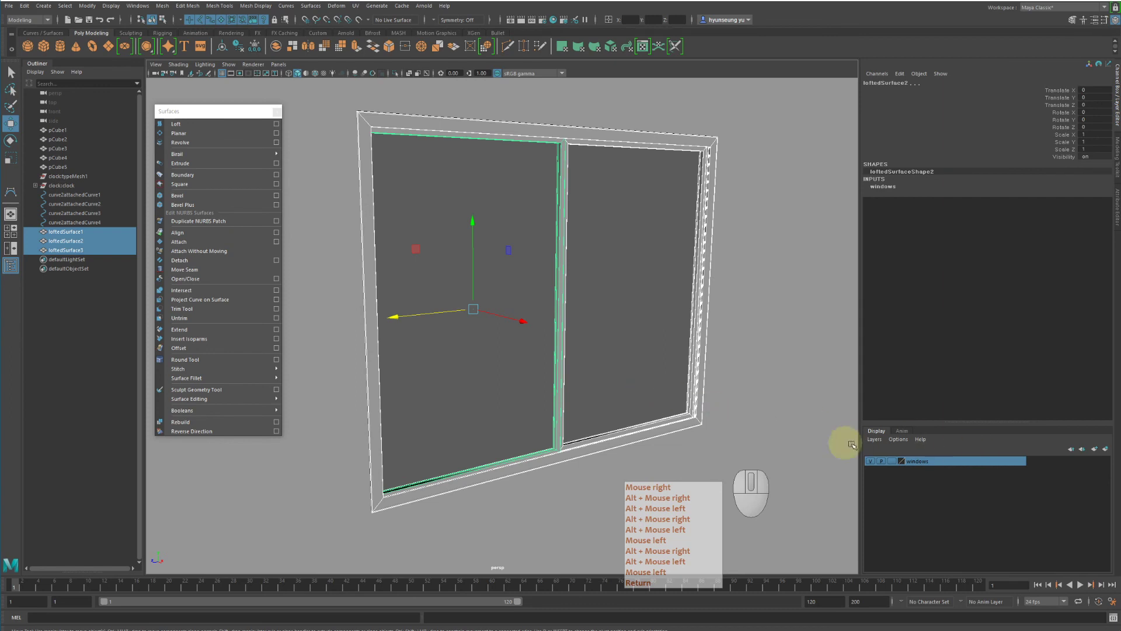
Examine the selected window from farther back, checking how it sits in the room's wall
{"action": "right_click_drag", "start_coordinate": [852, 445], "coordinate": [609, 322], "text": "alt"}
{"action": "left_click_drag", "start_coordinate": [609, 321], "coordinate": [640, 335], "text": "alt"}
{"action": "right_click_drag", "start_coordinate": [640, 336], "coordinate": [601, 309], "text": "alt"}
{"action": "middle_click_drag", "start_coordinate": [601, 309], "coordinate": [555, 286], "text": "alt"}
{"action": "left_click_drag", "start_coordinate": [555, 286], "coordinate": [572, 280], "text": "alt"}
{"action": "right_click_drag", "start_coordinate": [572, 281], "coordinate": [631, 279], "text": "alt"}
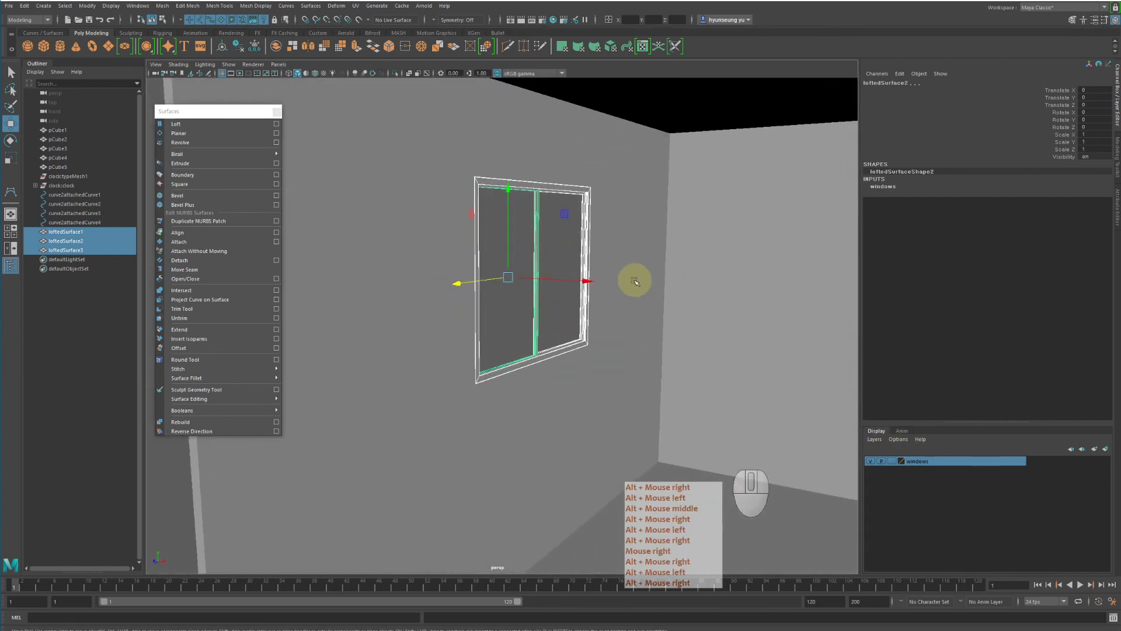
{"action": "key", "text": "q"}
{"action": "left_click_drag", "start_coordinate": [638, 300], "coordinate": [596, 283], "text": "alt"}
{"action": "key", "text": "w"}
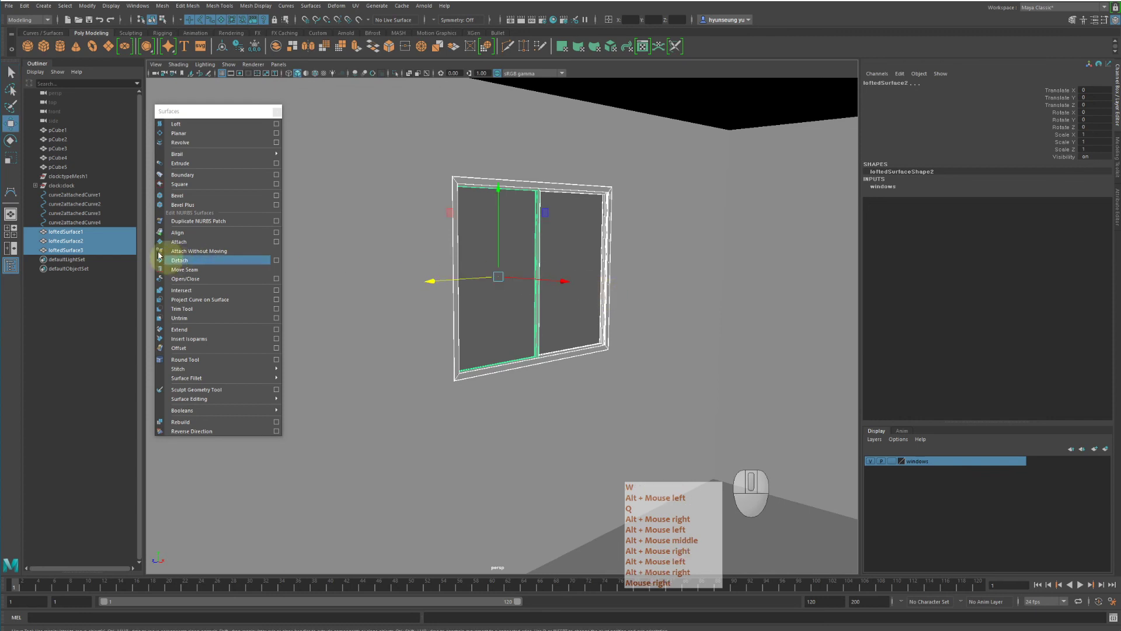
Try moving the four profile curves used for the lofts, and undo each move
{"action": "left_click_drag", "start_coordinate": [93, 195], "coordinate": [103, 226]}
{"action": "left_click_drag", "start_coordinate": [389, 273], "coordinate": [455, 280], "text": "alt"}
{"action": "middle_click_drag", "start_coordinate": [509, 293], "coordinate": [493, 383]}
{"action": "key", "text": "z"}
{"action": "left_click_drag", "start_coordinate": [430, 177], "coordinate": [498, 263]}
{"action": "key", "text": "z"}
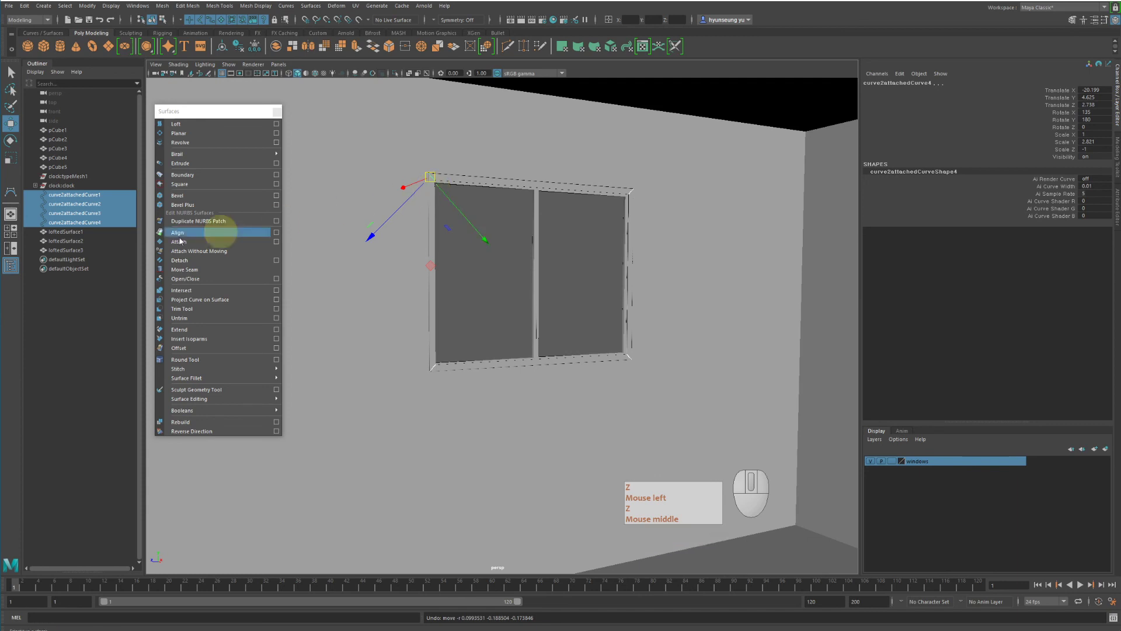
Try deleting the four profile curves, and undo the deletion
{"action": "left_click_drag", "start_coordinate": [91, 199], "coordinate": [101, 228]}
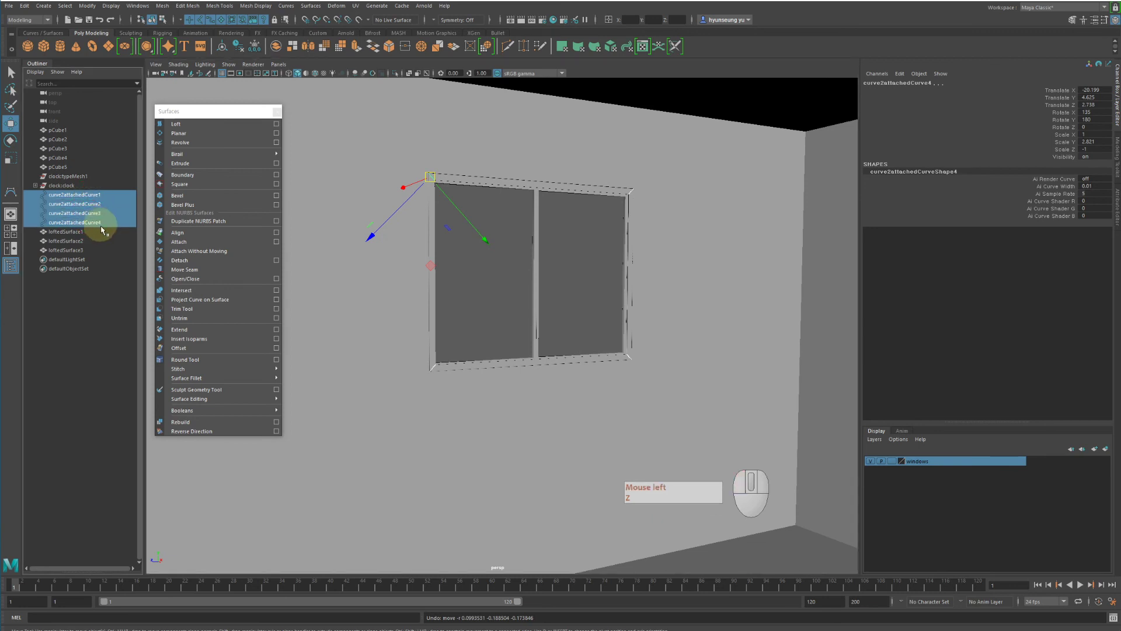
{"action": "key", "text": "Delete"}
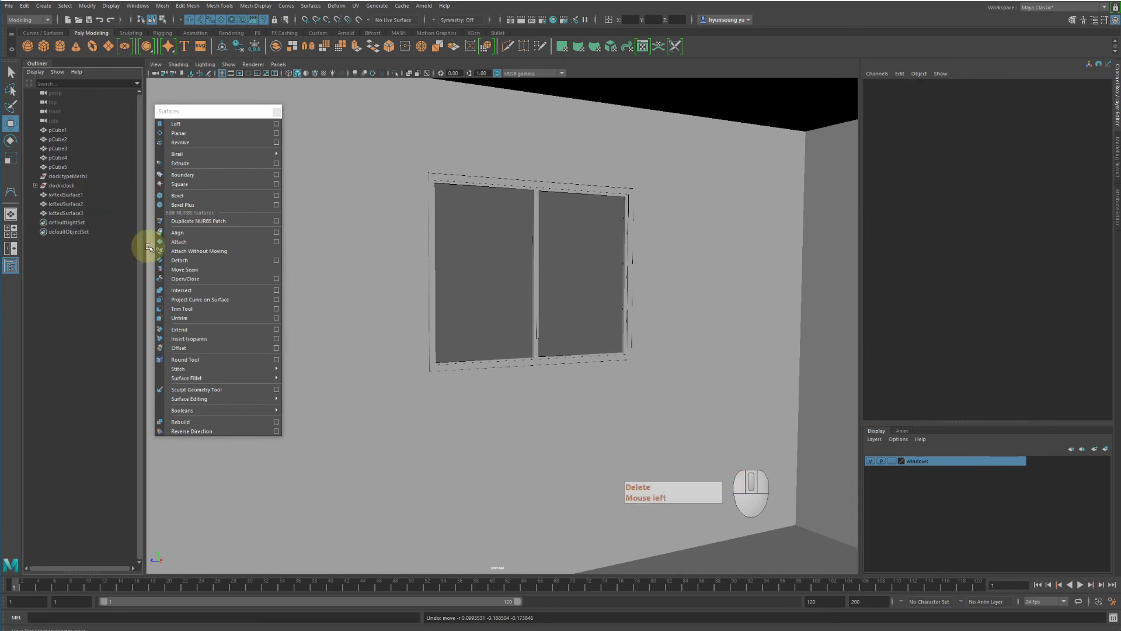
{"action": "key", "text": "z"}
Select only the outer window frame, loftedSurface1, and delete its construction history
{"action": "left_click_drag", "start_coordinate": [83, 235], "coordinate": [83, 250]}
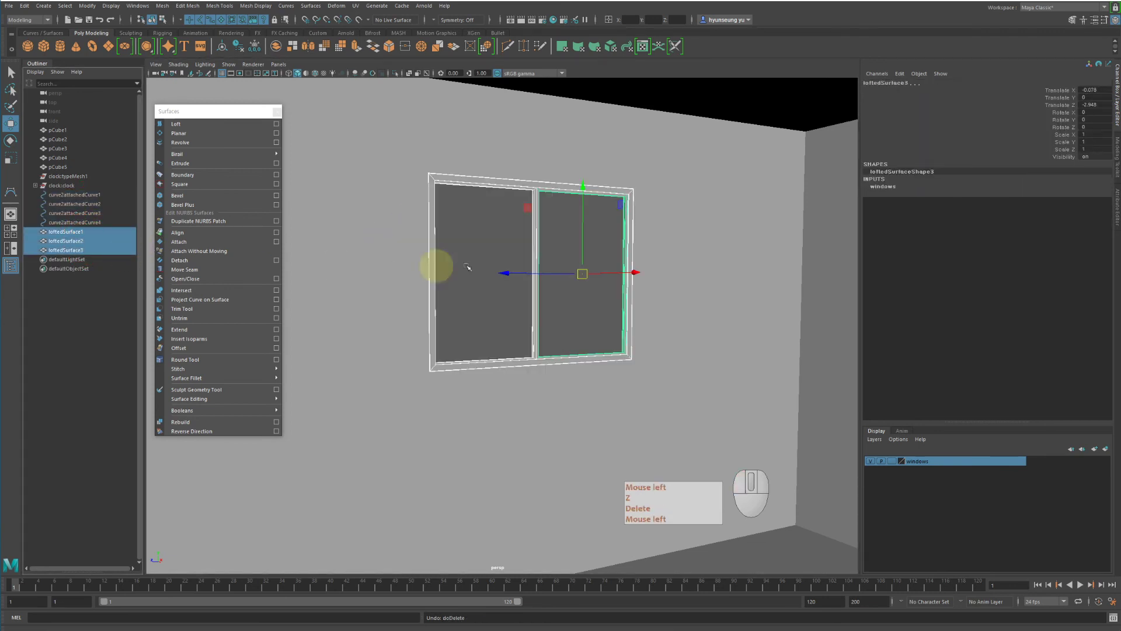
{"action": "left_click", "coordinate": [80, 232]}
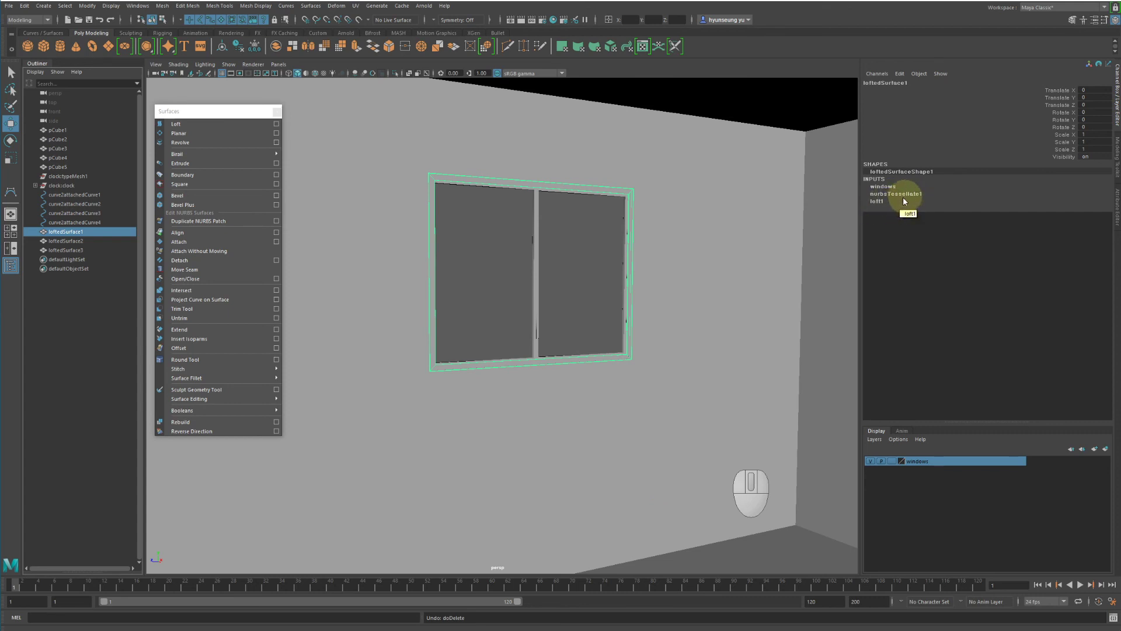
{"action": "left_click", "coordinate": [25, 7]}
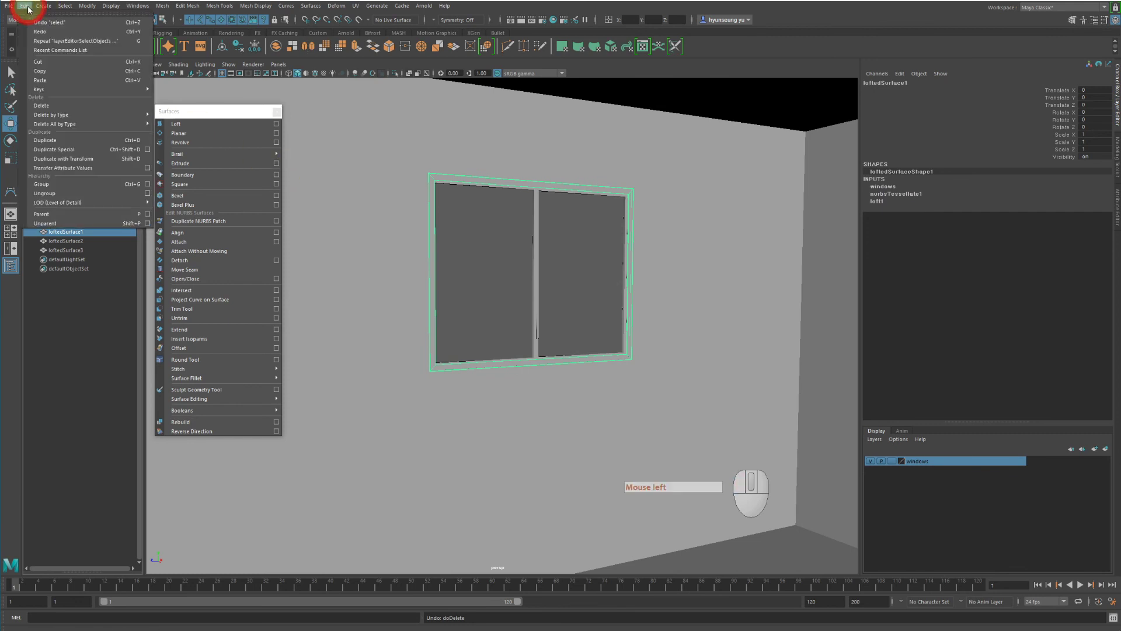
{"action": "mouse_move", "coordinate": [75, 117]}
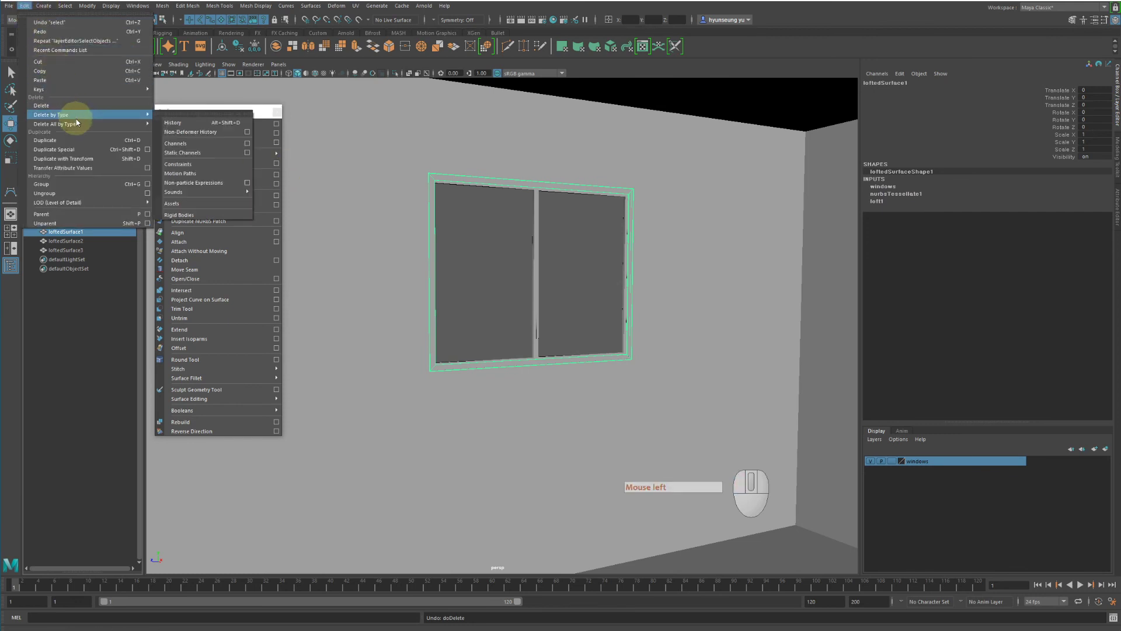
{"action": "left_click", "coordinate": [175, 123]}
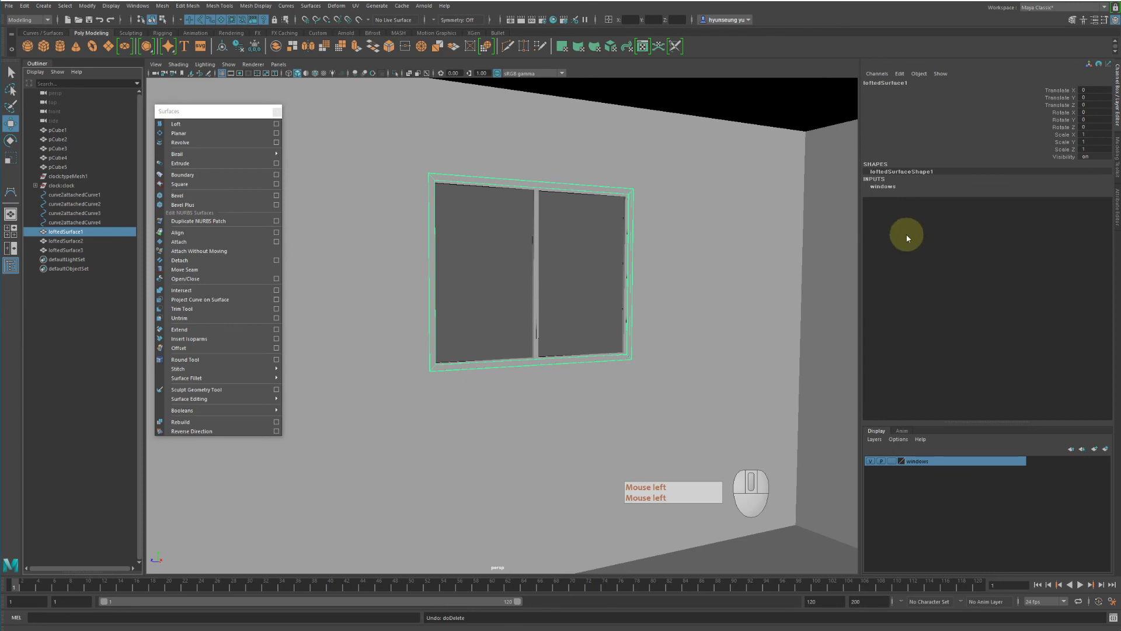
Try moving the four attached profile curves away from the window, and undo the move
{"action": "left_click_drag", "start_coordinate": [108, 199], "coordinate": [106, 221]}
{"action": "key", "text": "w"}
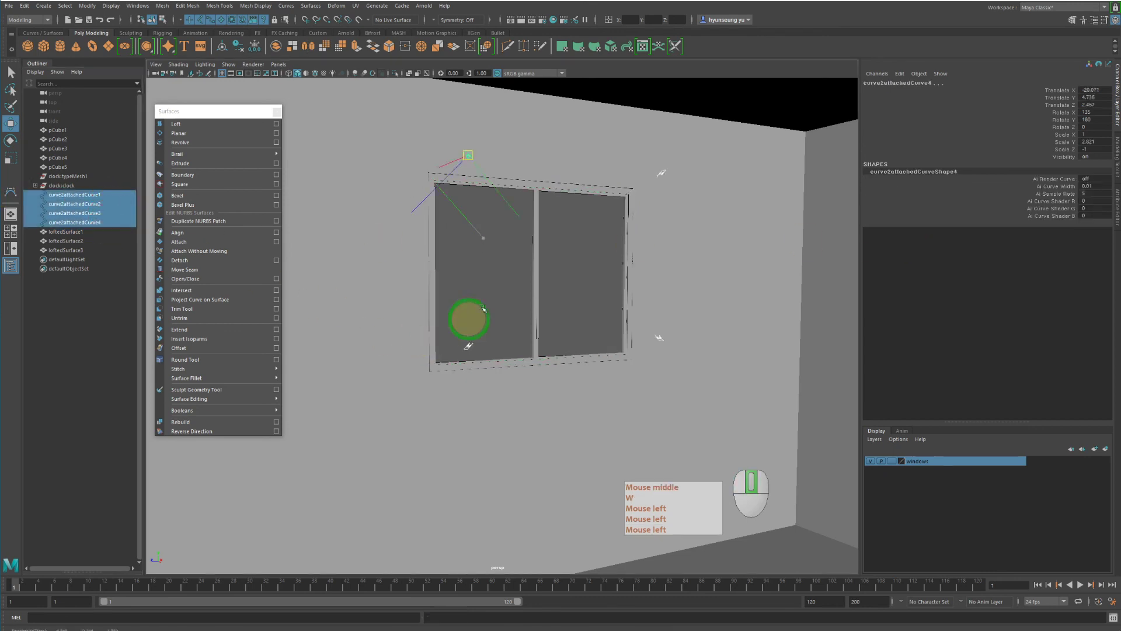
{"action": "middle_click", "coordinate": [439, 362]}
{"action": "key", "text": "z"}
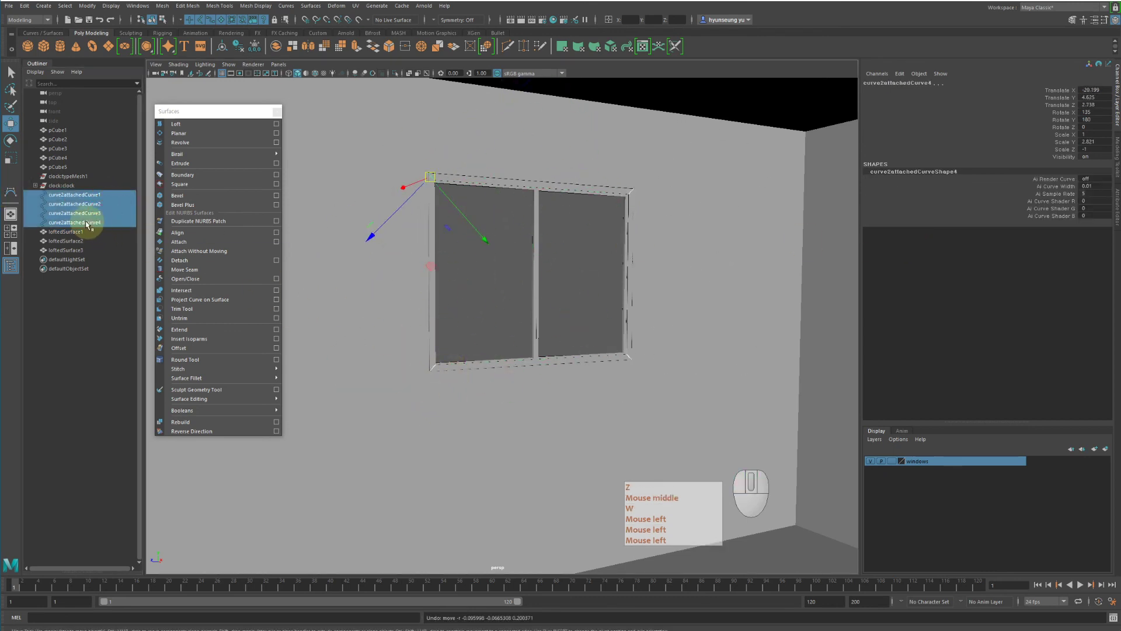
Delete the four attached profile curves used for the window lofts
{"action": "left_click_drag", "start_coordinate": [87, 197], "coordinate": [88, 222]}
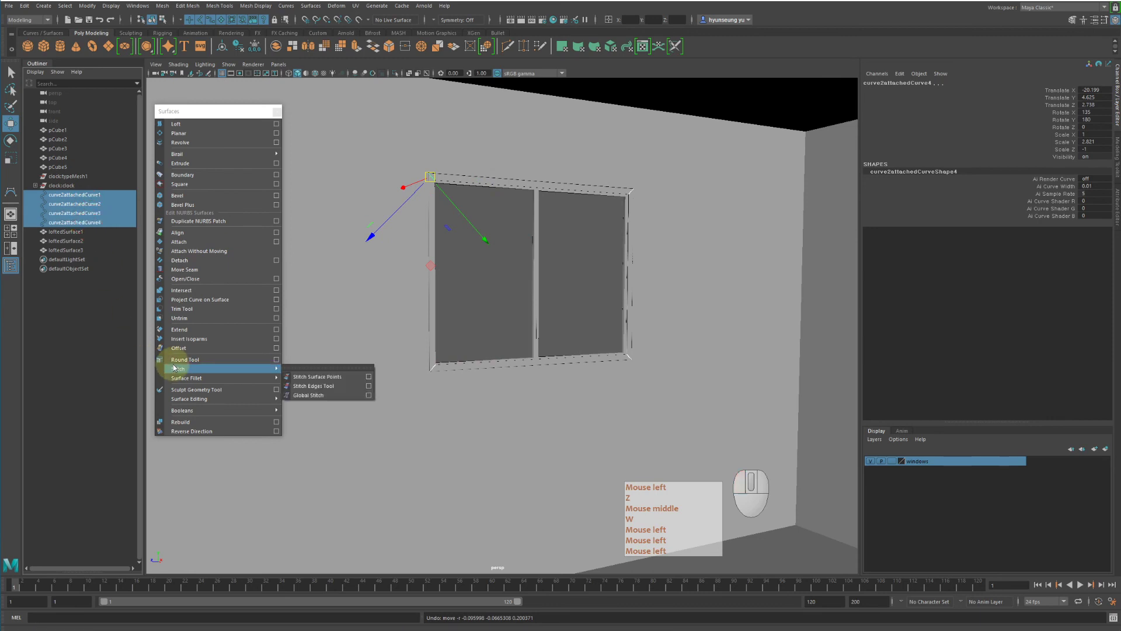
{"action": "key", "text": "Delete"}
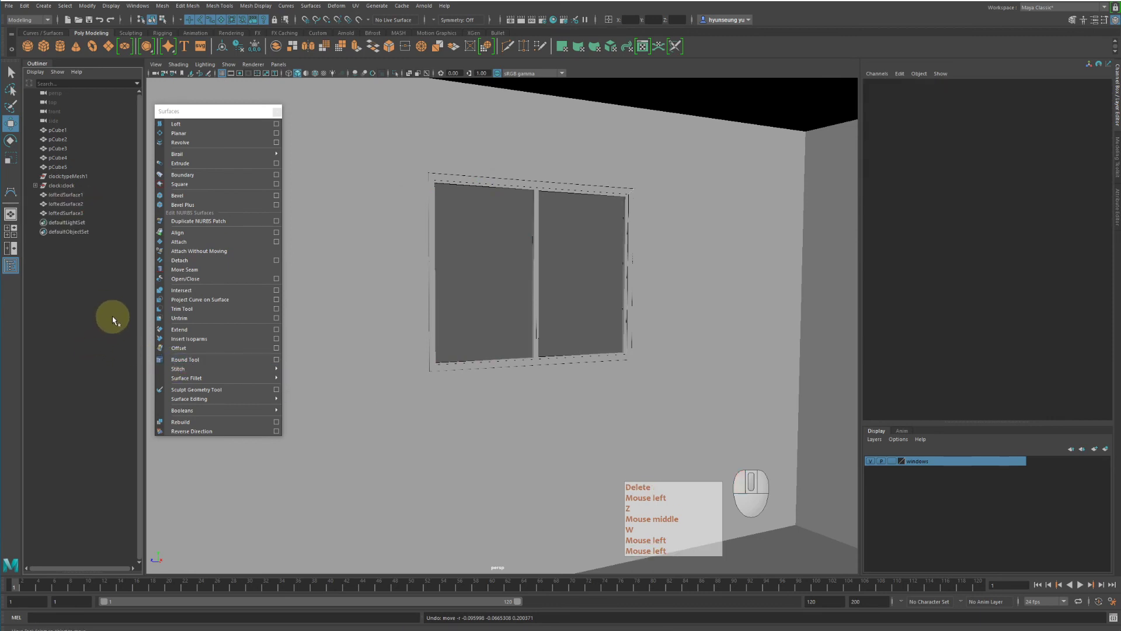
Duplicate the three lofted window surfaces and move the copies about 20 units along X to the opposite wall's opening
{"action": "left_click_drag", "start_coordinate": [62, 194], "coordinate": [111, 216]}
{"action": "left_click_drag", "start_coordinate": [380, 274], "coordinate": [458, 276], "text": "alt"}
{"action": "right_click_drag", "start_coordinate": [459, 275], "coordinate": [436, 285], "text": "alt"}
{"action": "middle_click_drag", "start_coordinate": [436, 286], "coordinate": [373, 283], "text": "alt"}
{"action": "left_click_drag", "start_coordinate": [465, 281], "coordinate": [737, 320], "text": "alt"}
{"action": "key", "text": "ctrl+d"}
{"action": "middle_click_drag", "start_coordinate": [738, 321], "coordinate": [523, 304], "text": "alt"}
{"action": "left_click_drag", "start_coordinate": [523, 304], "coordinate": [564, 302], "text": "alt"}
{"action": "middle_click_drag", "start_coordinate": [572, 320], "coordinate": [755, 332]}
Using the front view, nudge the duplicated window along X to 20.121 so that it sits within the wall's thickness
{"action": "key", "text": "space"}
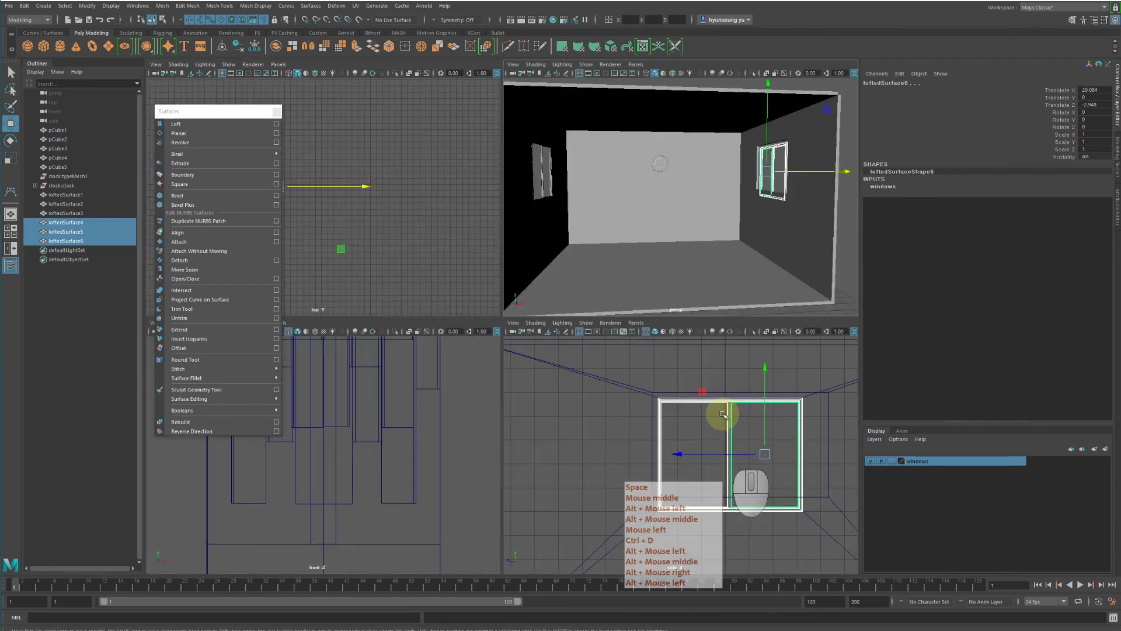
{"action": "key", "text": "space"}
{"action": "key", "text": "space"}
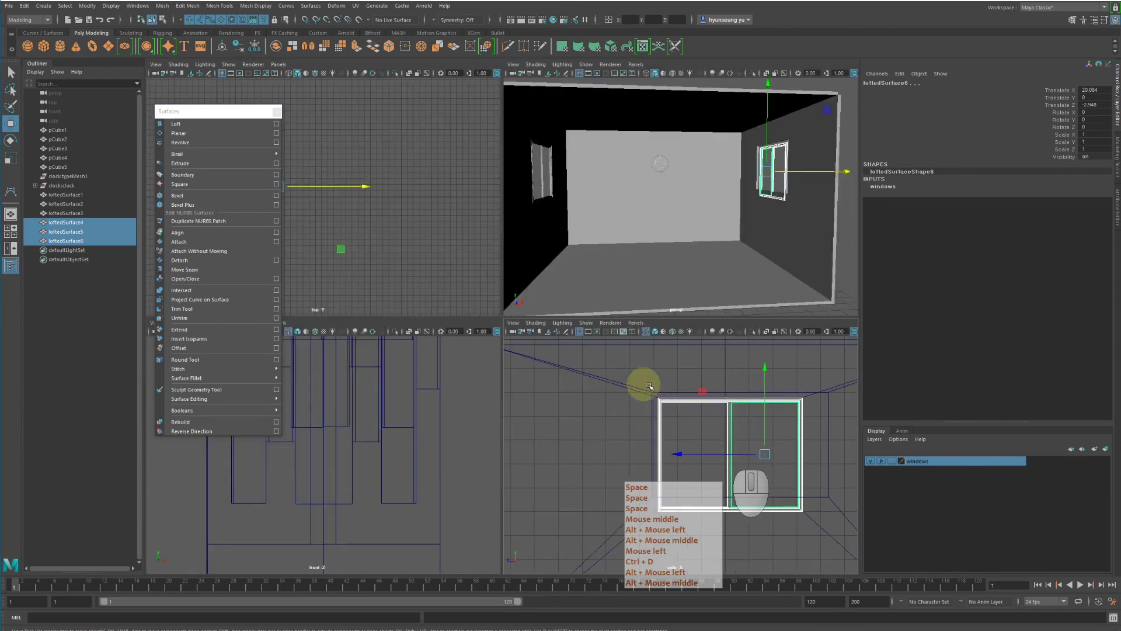
{"action": "key", "text": "space"}
{"action": "left_click_drag", "start_coordinate": [759, 254], "coordinate": [717, 268], "text": "alt"}
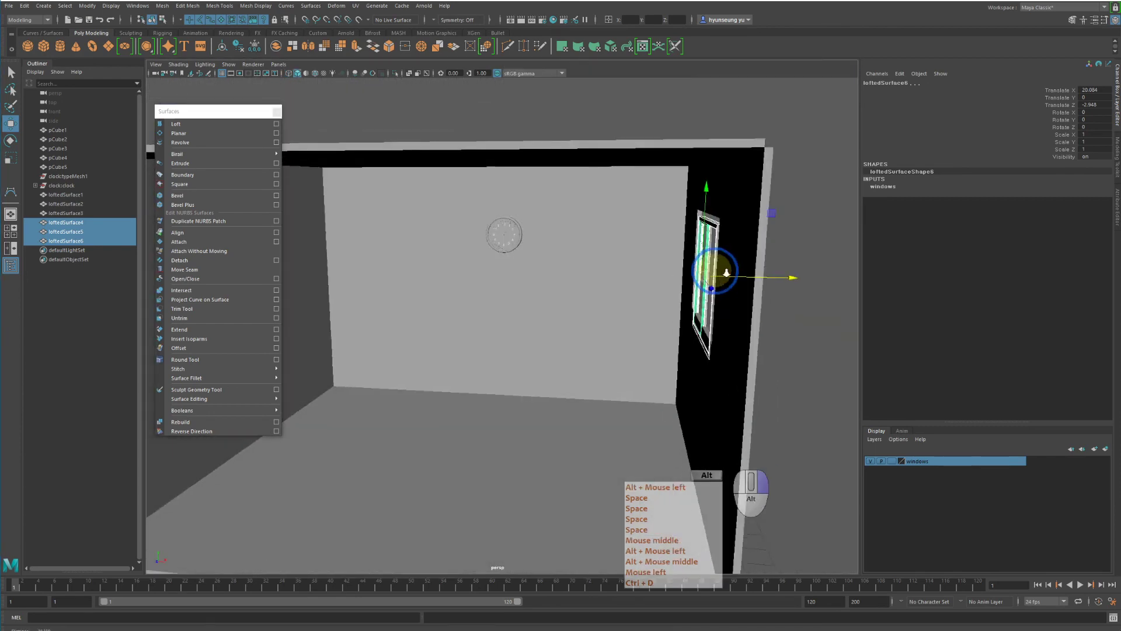
{"action": "right_click_drag", "start_coordinate": [717, 268], "coordinate": [724, 273], "text": "alt"}
{"action": "middle_click_drag", "start_coordinate": [723, 272], "coordinate": [700, 282], "text": "alt"}
{"action": "left_click_drag", "start_coordinate": [699, 281], "coordinate": [705, 272], "text": "alt"}
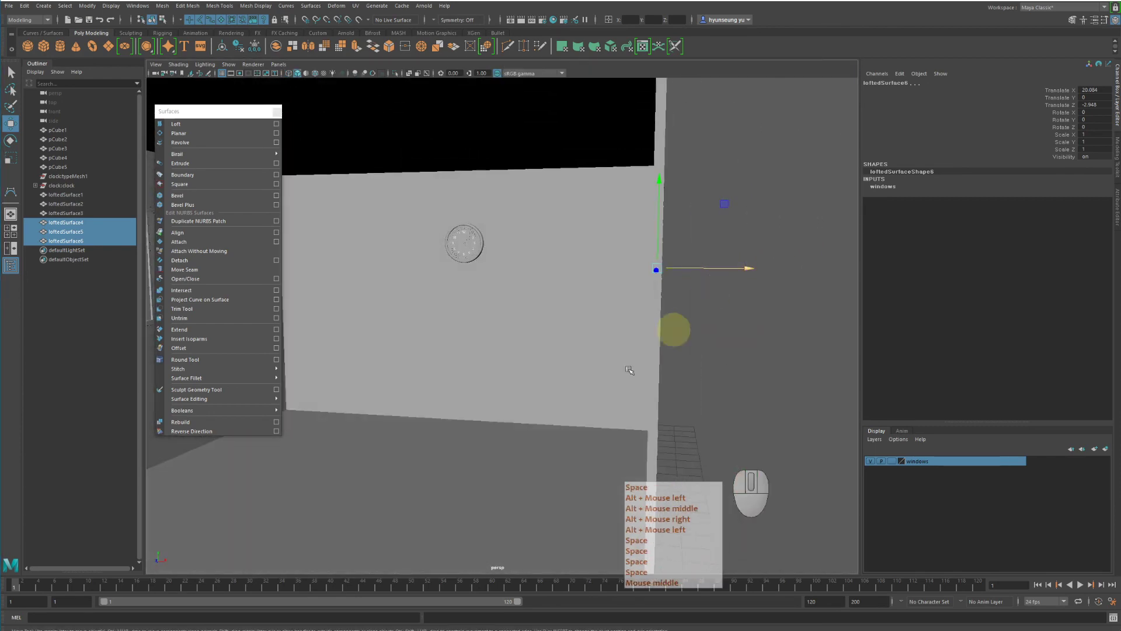
{"action": "key", "text": "space"}
{"action": "key", "text": "space"}
{"action": "key", "text": "f"}
{"action": "right_click_drag", "start_coordinate": [533, 400], "coordinate": [544, 349], "text": "alt"}
{"action": "middle_click_drag", "start_coordinate": [544, 349], "coordinate": [548, 358], "text": "alt"}
{"action": "right_click_drag", "start_coordinate": [523, 336], "coordinate": [722, 337], "text": "alt"}
{"action": "right_click_drag", "start_coordinate": [598, 321], "coordinate": [787, 332], "text": "alt"}
{"action": "left_click_drag", "start_coordinate": [591, 340], "coordinate": [593, 341]}
{"action": "key", "text": "space"}
{"action": "key", "text": "space"}
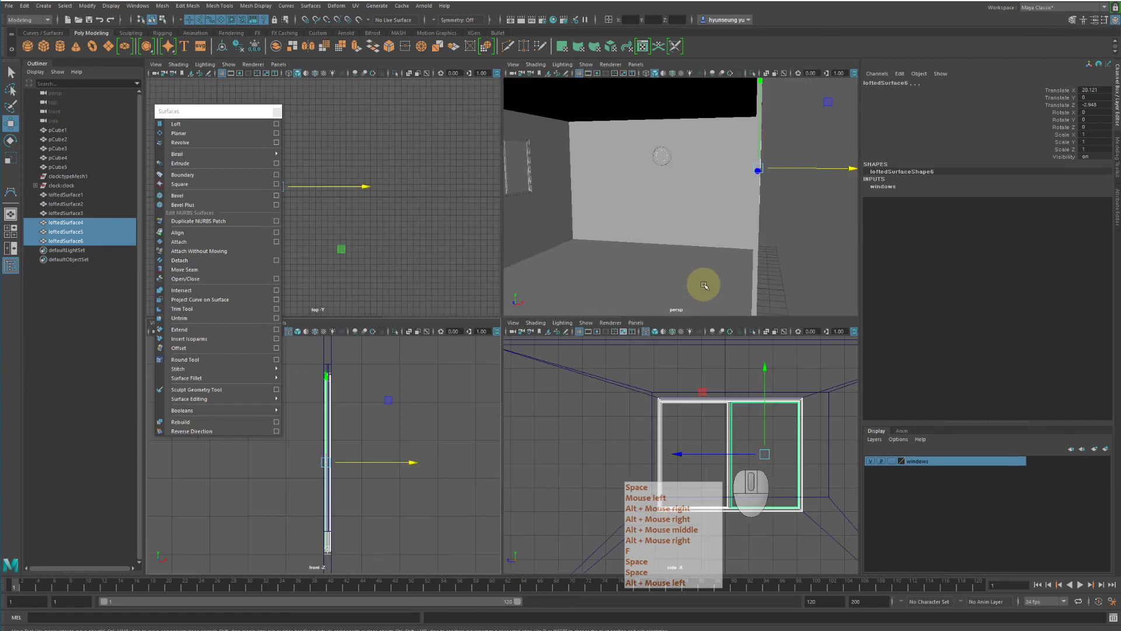
{"action": "key", "text": "space"}
{"action": "key", "text": "space"}
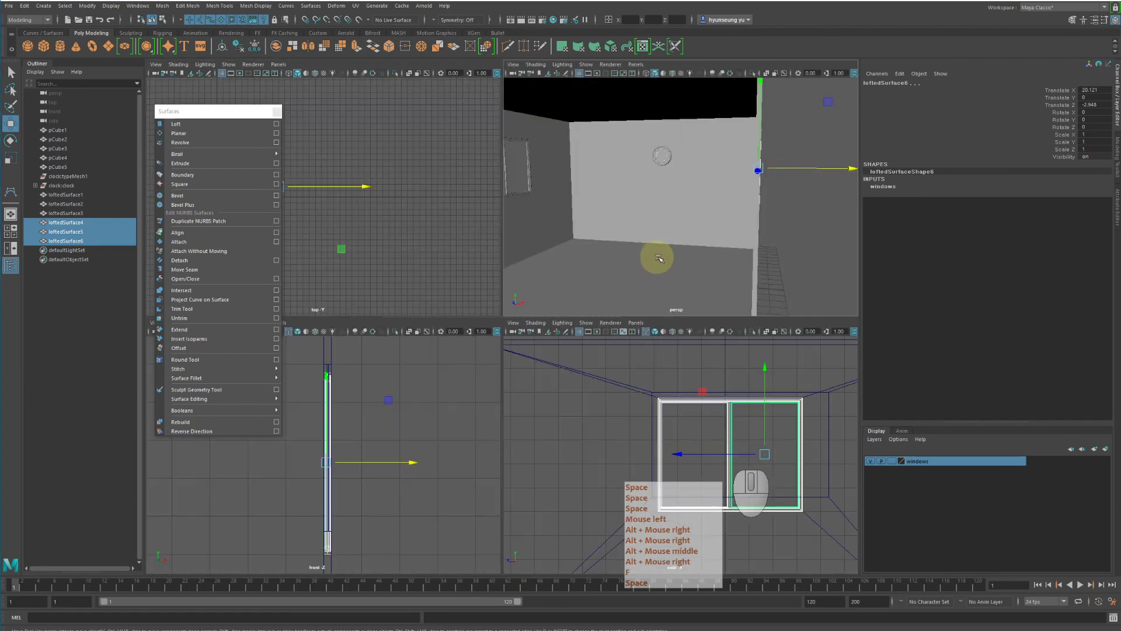
Edit the vertices of the wall around the duplicated window and lower the opening's upper edge to the window frame
{"action": "key", "text": "space"}
{"action": "left_click_drag", "start_coordinate": [669, 264], "coordinate": [706, 282], "text": "alt"}
{"action": "right_click_drag", "start_coordinate": [706, 282], "coordinate": [761, 301], "text": "alt"}
{"action": "middle_click_drag", "start_coordinate": [760, 301], "coordinate": [741, 307], "text": "alt"}
{"action": "right_click_drag", "start_coordinate": [742, 306], "coordinate": [715, 302], "text": "alt"}
{"action": "middle_click_drag", "start_coordinate": [715, 303], "coordinate": [733, 327], "text": "alt"}
{"action": "left_click", "coordinate": [682, 282]}
{"action": "middle_click_drag", "start_coordinate": [668, 282], "coordinate": [727, 290], "text": "alt"}
{"action": "right_click", "coordinate": [760, 255]}
{"action": "right_click_drag", "start_coordinate": [761, 255], "coordinate": [716, 255]}
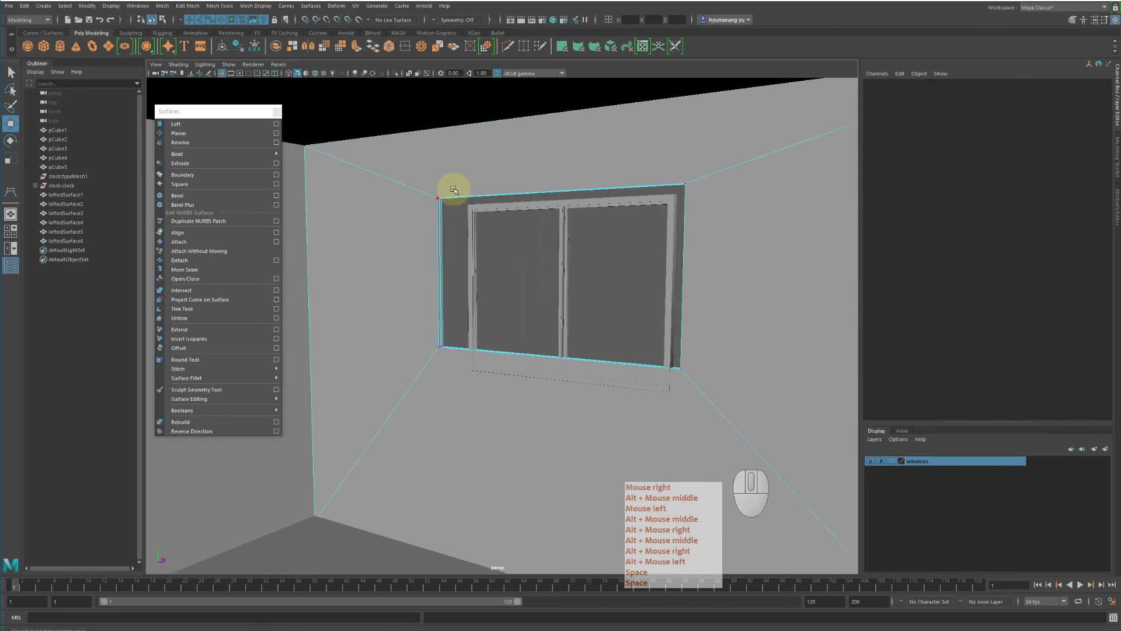
{"action": "left_click_drag", "start_coordinate": [439, 170], "coordinate": [779, 239]}
{"action": "key", "text": "w"}
{"action": "left_click_drag", "start_coordinate": [551, 102], "coordinate": [551, 111]}
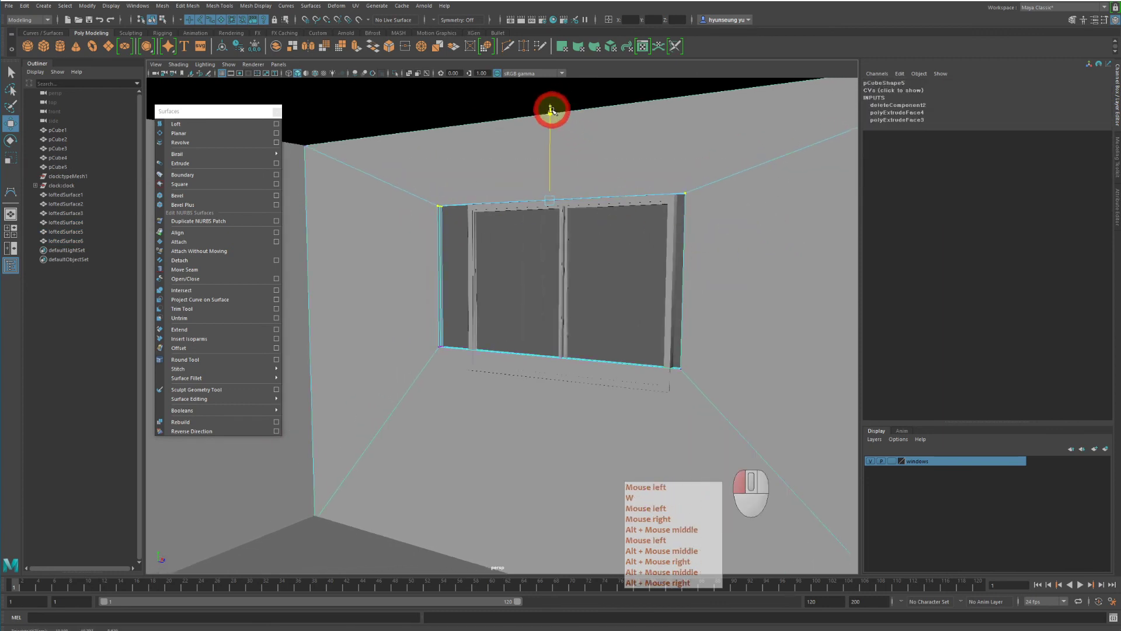
Lower the bottom vertices of the same wall opening to match the lower edge of the window frame
{"action": "left_click_drag", "start_coordinate": [400, 267], "coordinate": [737, 402]}
{"action": "key", "text": "w"}
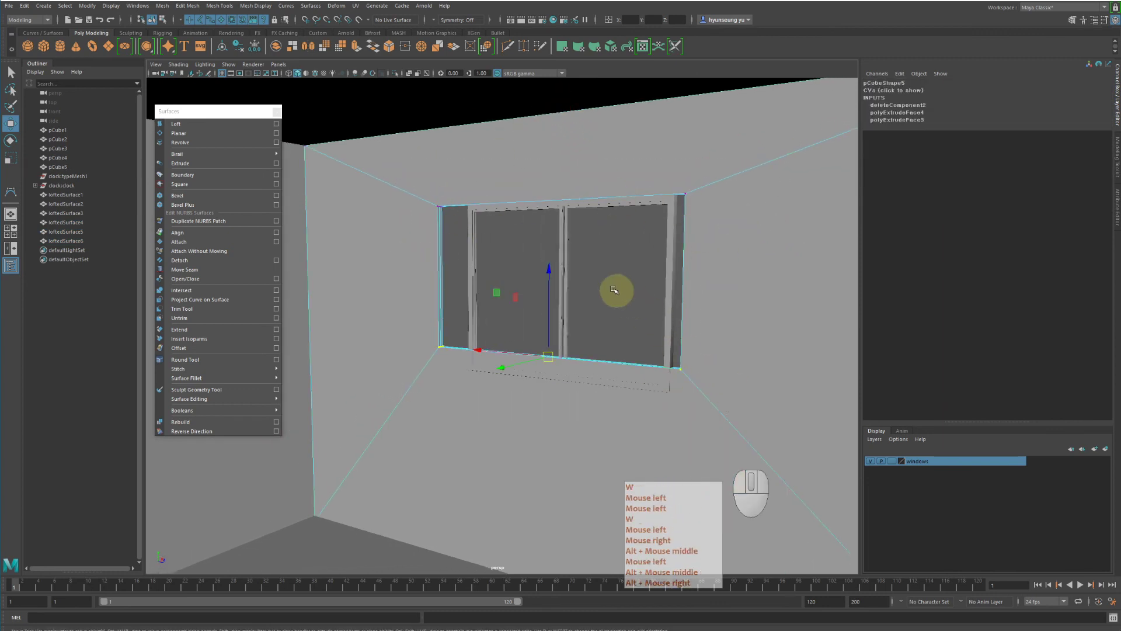
{"action": "left_click_drag", "start_coordinate": [551, 268], "coordinate": [550, 287]}
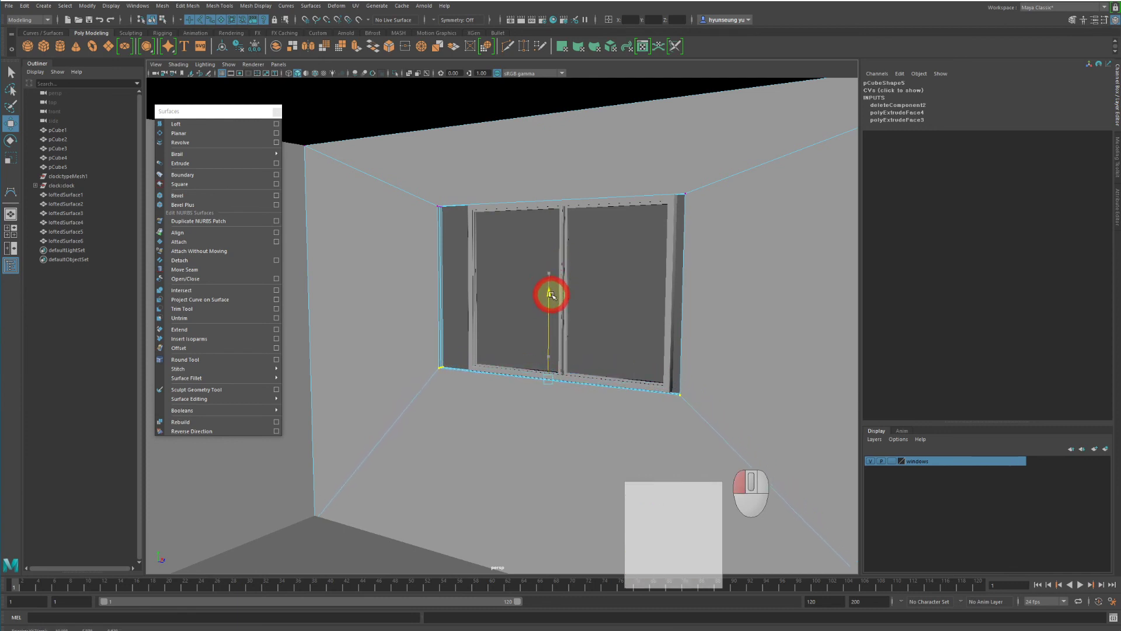
Move the left-side vertices of the wall opening inward until they meet the window frame, seen from inside the room
{"action": "left_click_drag", "start_coordinate": [548, 294], "coordinate": [570, 298], "text": "alt"}
{"action": "left_click_drag", "start_coordinate": [379, 175], "coordinate": [455, 425]}
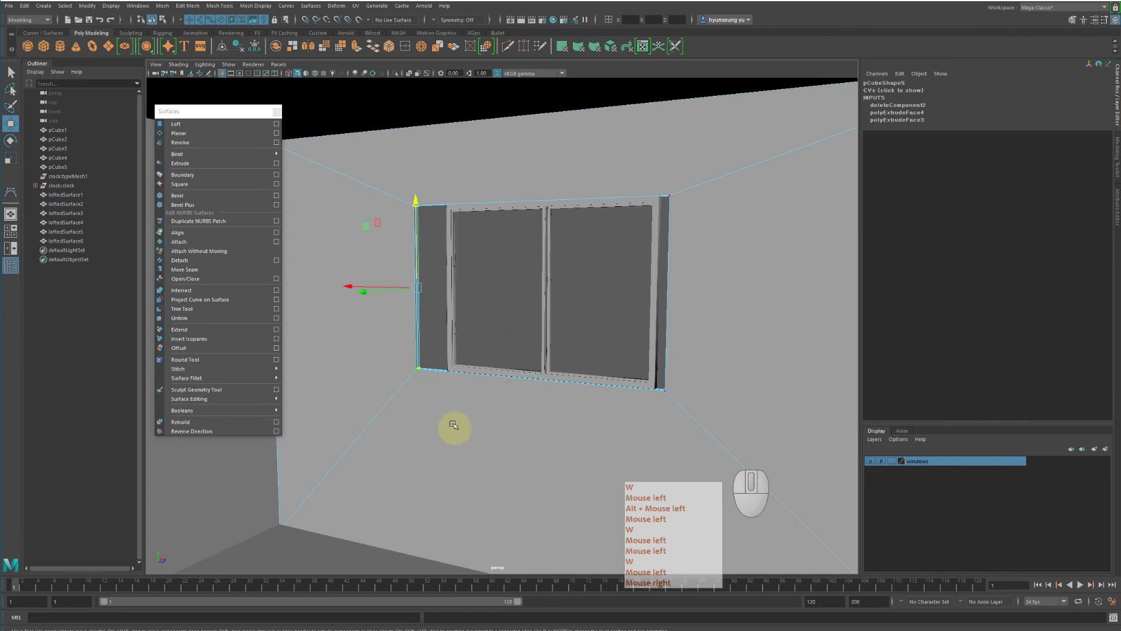
{"action": "key", "text": "w"}
{"action": "left_click_drag", "start_coordinate": [348, 286], "coordinate": [378, 297]}
{"action": "right_click_drag", "start_coordinate": [379, 297], "coordinate": [450, 268], "text": "alt"}
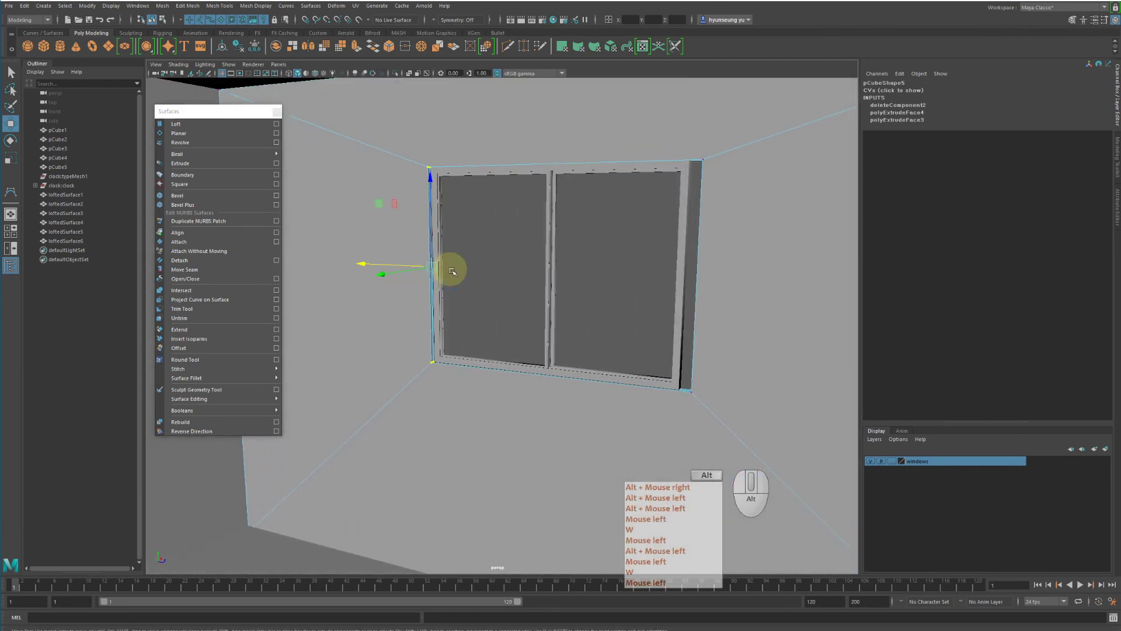
{"action": "middle_click_drag", "start_coordinate": [461, 275], "coordinate": [486, 282]}
Move the right-side vertices of the wall opening inward to close the gap beside the window frame
{"action": "left_click_drag", "start_coordinate": [680, 168], "coordinate": [795, 463]}
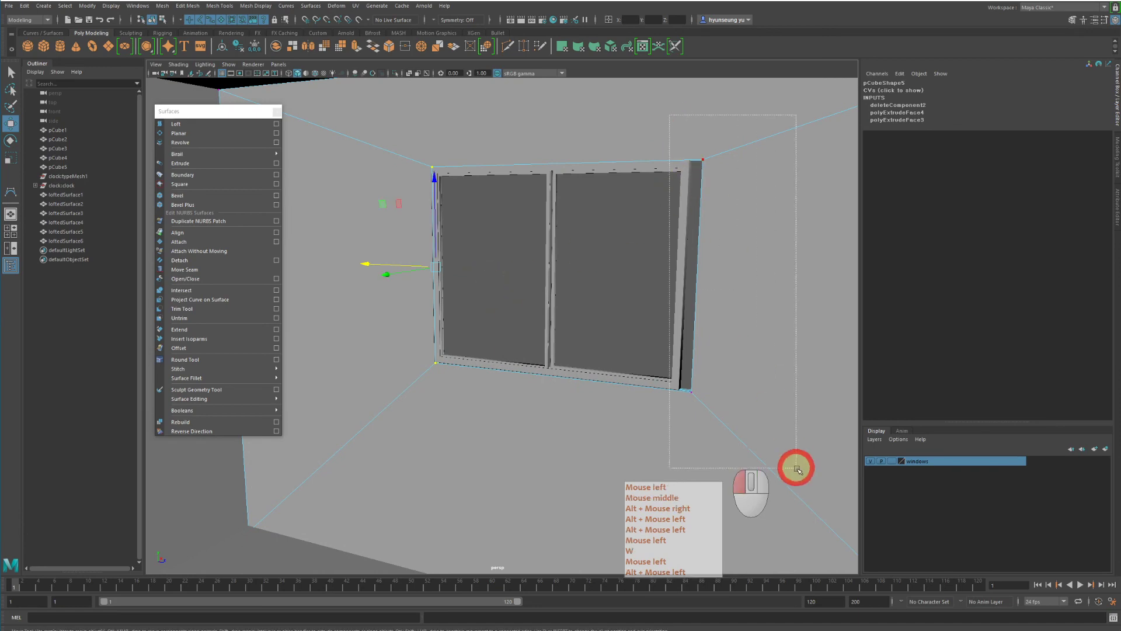
{"action": "key", "text": "w"}
{"action": "left_click_drag", "start_coordinate": [641, 278], "coordinate": [627, 277]}
Examine the fitted window opening and the original window on the opposite wall from around the room
{"action": "left_click_drag", "start_coordinate": [687, 299], "coordinate": [643, 300], "text": "alt"}
{"action": "right_click_drag", "start_coordinate": [646, 300], "coordinate": [604, 302], "text": "alt"}
{"action": "left_click_drag", "start_coordinate": [607, 304], "coordinate": [543, 304], "text": "alt"}
{"action": "right_click_drag", "start_coordinate": [540, 304], "coordinate": [489, 302], "text": "alt"}
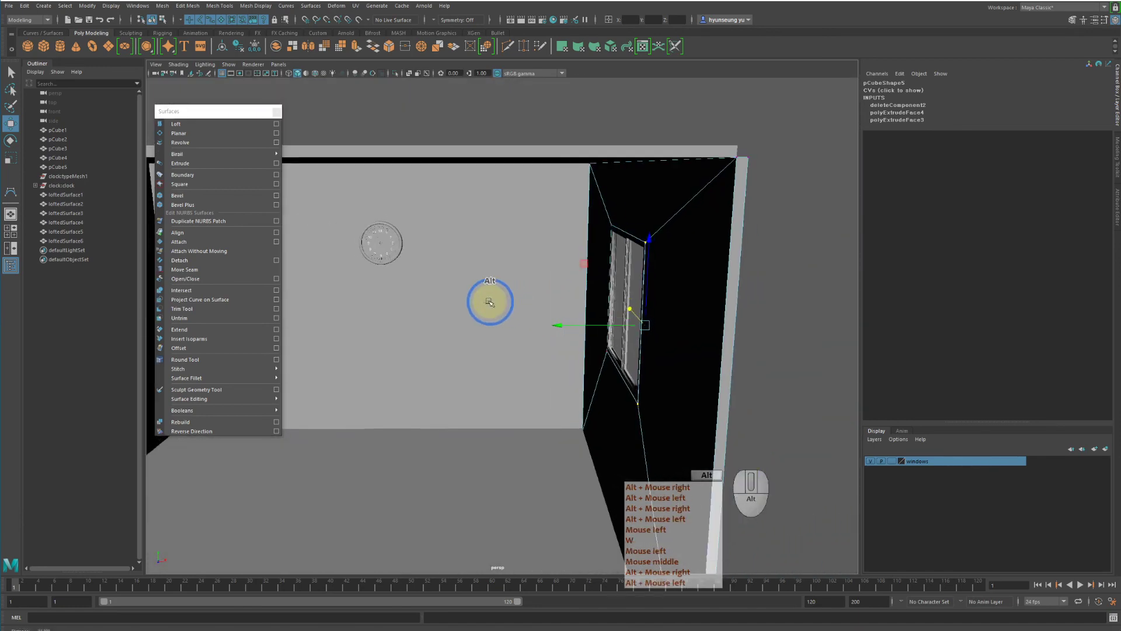
{"action": "middle_click_drag", "start_coordinate": [489, 302], "coordinate": [633, 278], "text": "alt"}
{"action": "left_click_drag", "start_coordinate": [645, 276], "coordinate": [626, 275], "text": "alt"}
{"action": "right_click_drag", "start_coordinate": [626, 274], "coordinate": [608, 274], "text": "alt"}
{"action": "left_click_drag", "start_coordinate": [608, 274], "coordinate": [572, 282], "text": "alt"}
{"action": "middle_click_drag", "start_coordinate": [572, 282], "coordinate": [751, 266], "text": "alt"}
{"action": "left_click_drag", "start_coordinate": [750, 268], "coordinate": [561, 290], "text": "alt"}
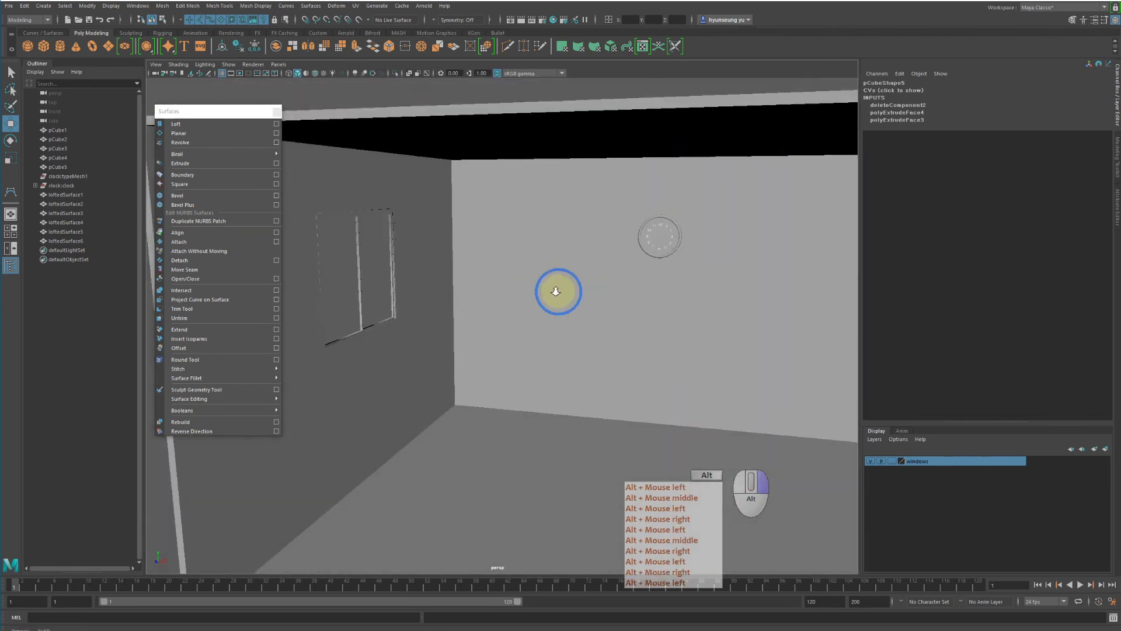
{"action": "right_click_drag", "start_coordinate": [555, 291], "coordinate": [591, 293], "text": "alt"}
{"action": "middle_click_drag", "start_coordinate": [591, 293], "coordinate": [745, 321], "text": "alt"}
{"action": "left_click_drag", "start_coordinate": [744, 321], "coordinate": [630, 320], "text": "alt"}
{"action": "right_click_drag", "start_coordinate": [631, 321], "coordinate": [668, 321], "text": "alt"}
Select the original window's three lofted surfaces and examine the frame and sashes up close and from farther back
{"action": "left_click_drag", "start_coordinate": [589, 317], "coordinate": [616, 385]}
{"action": "right_click_drag", "start_coordinate": [616, 385], "coordinate": [675, 388], "text": "alt"}
{"action": "middle_click_drag", "start_coordinate": [675, 387], "coordinate": [656, 404], "text": "alt"}
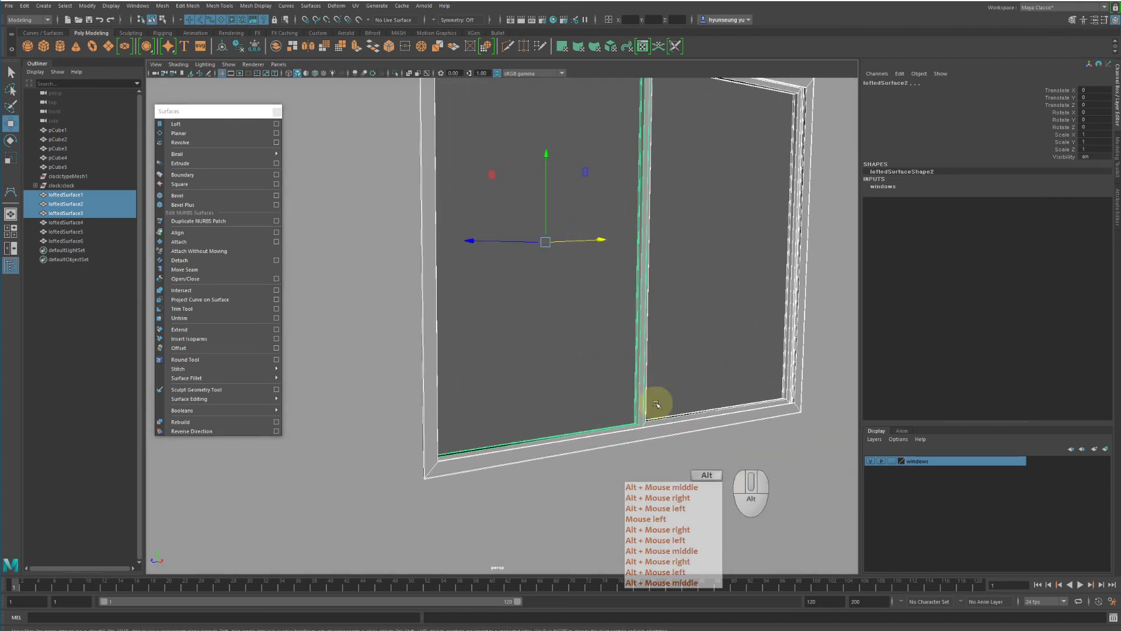
{"action": "middle_click", "coordinate": [721, 351], "text": "alt"}
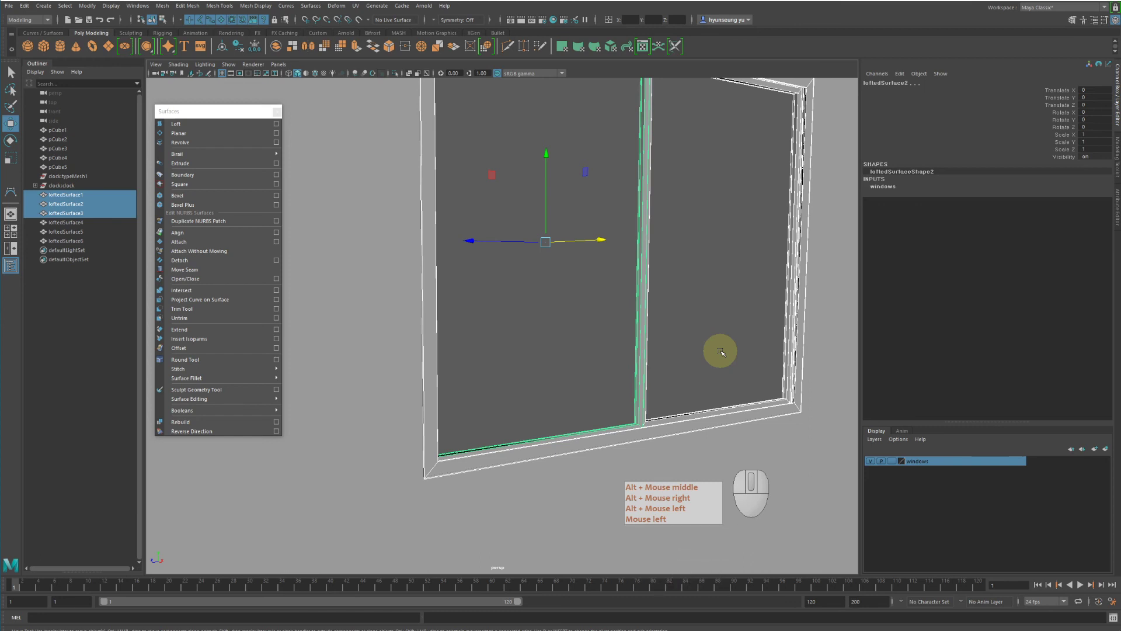
{"action": "right_click_drag", "start_coordinate": [721, 351], "coordinate": [608, 333], "text": "alt"}
{"action": "left_click_drag", "start_coordinate": [608, 333], "coordinate": [642, 345], "text": "alt"}
{"action": "key", "text": "q"}
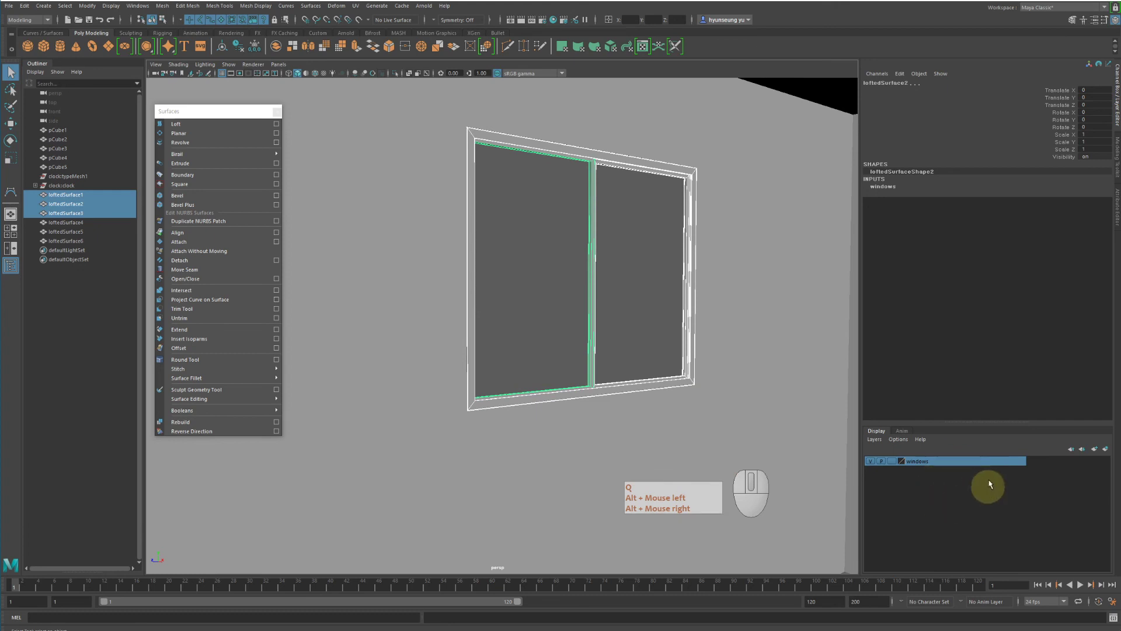
{"action": "left_click_drag", "start_coordinate": [585, 407], "coordinate": [588, 406], "text": "alt"}
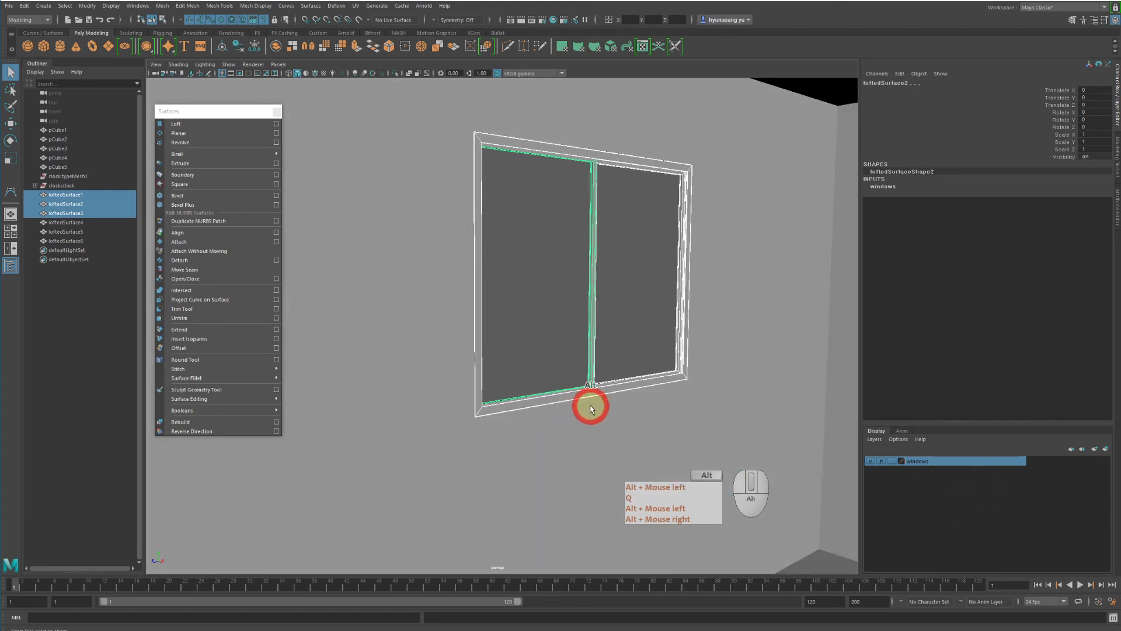
{"action": "right_click_drag", "start_coordinate": [588, 405], "coordinate": [526, 380], "text": "alt"}
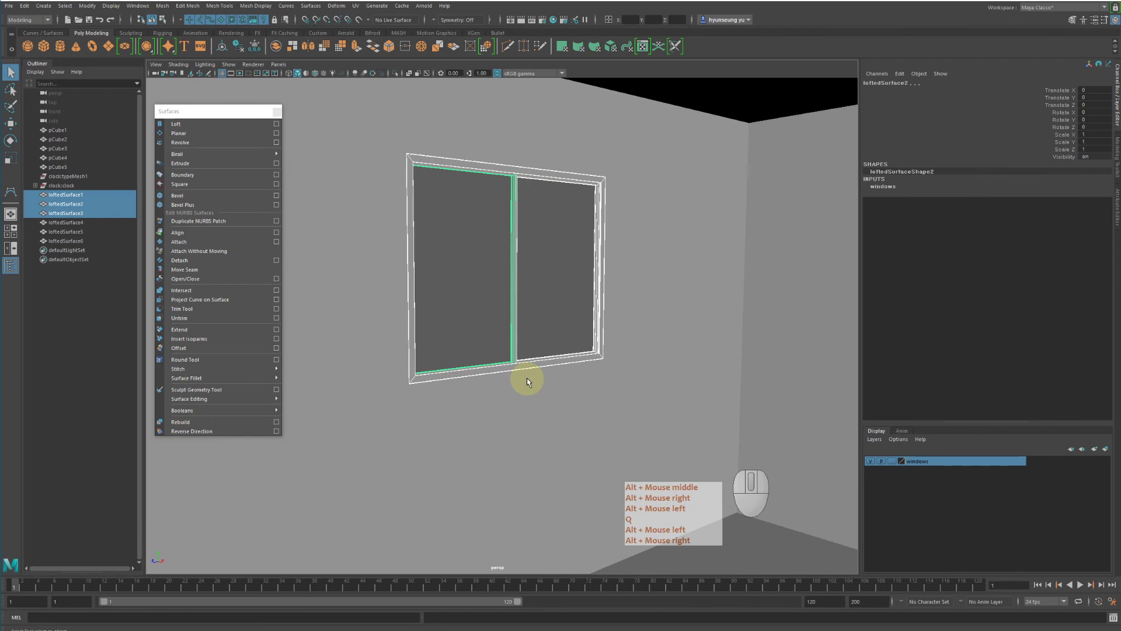